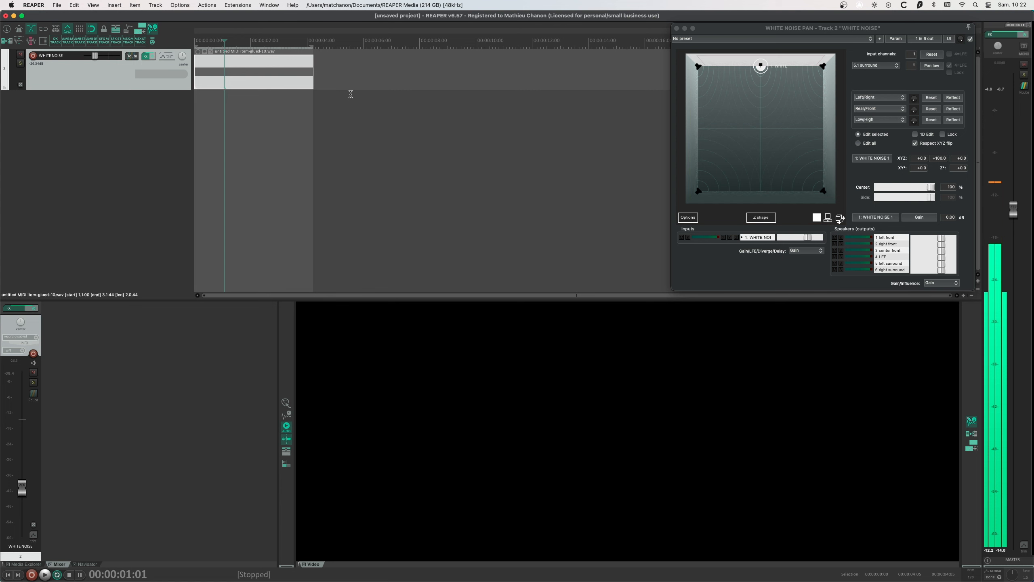
Add the JS Loudness Meter Peak/RMS/LUFS effect to the WHITE NOISE track and rename it 5.1 MONITOR.
click(145, 56)
click(412, 83)
click(829, 125)
click(930, 442)
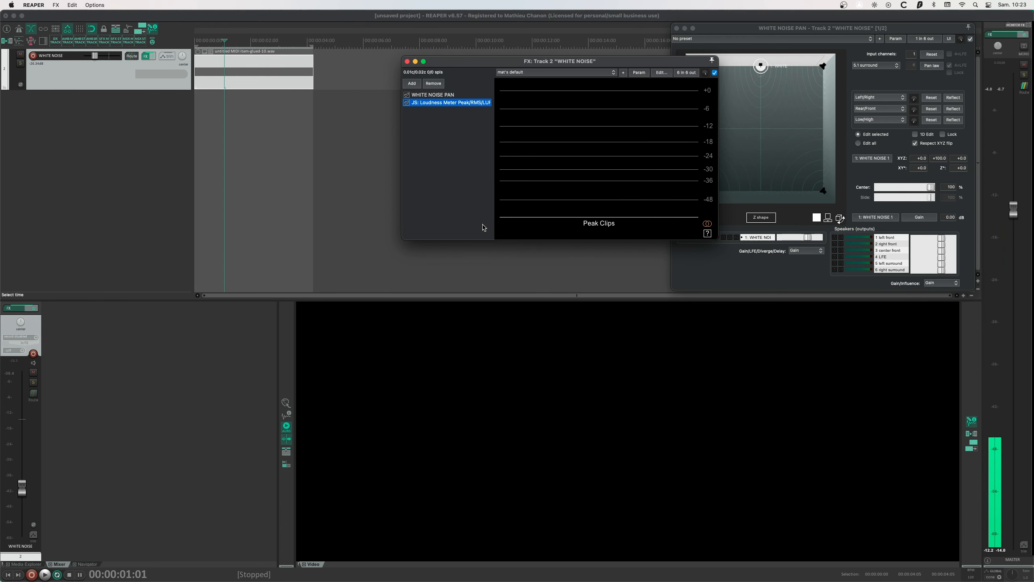
right_click(428, 104)
click(453, 157)
text(5.1 MONITOR)
key(Return)
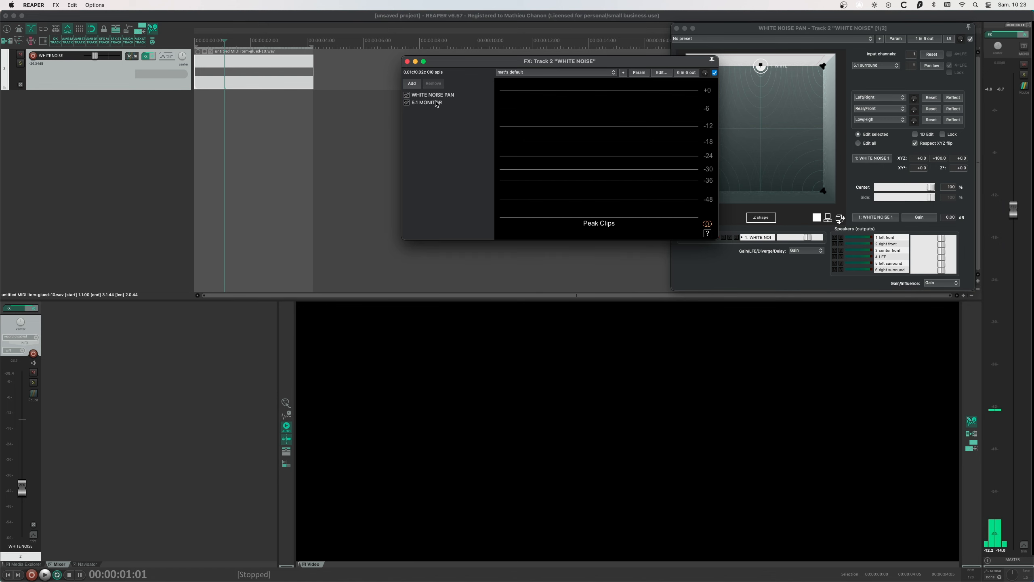
Open 5.1 MONITOR in its own floating window, close the effects chain, and shrink the meter into a corner of the video area.
double_click(438, 103)
click(407, 61)
drag(451, 210, 343, 383)
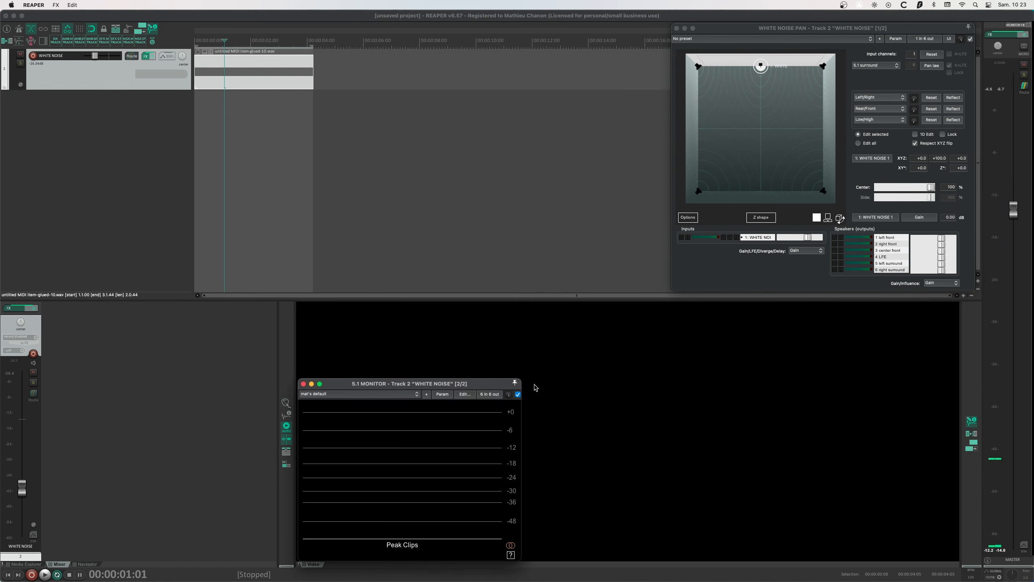
drag(521, 378, 450, 443)
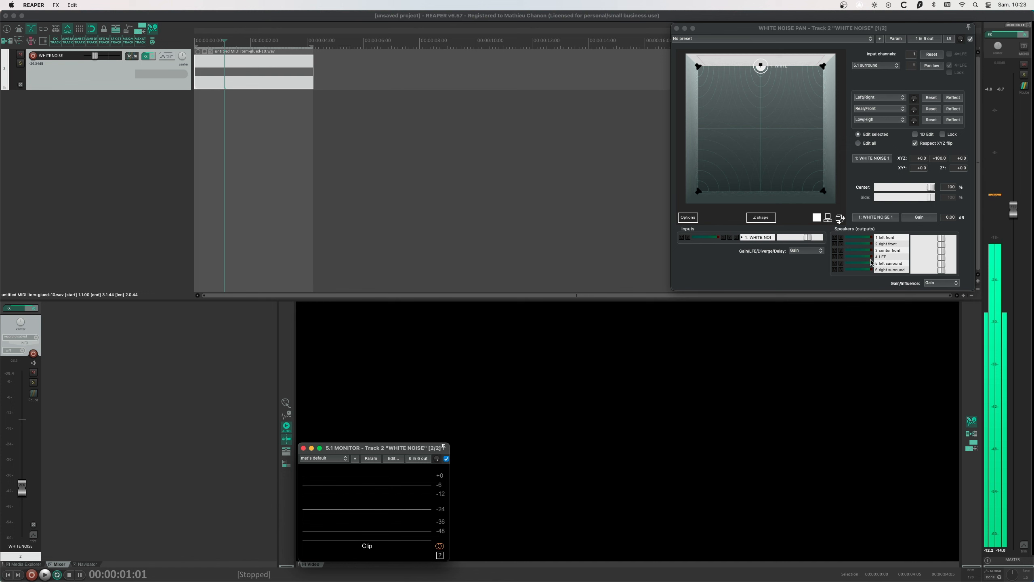
Play the white noise briefly to check its level on the 5.1 MONITOR meter, then stop playback.
key(space)
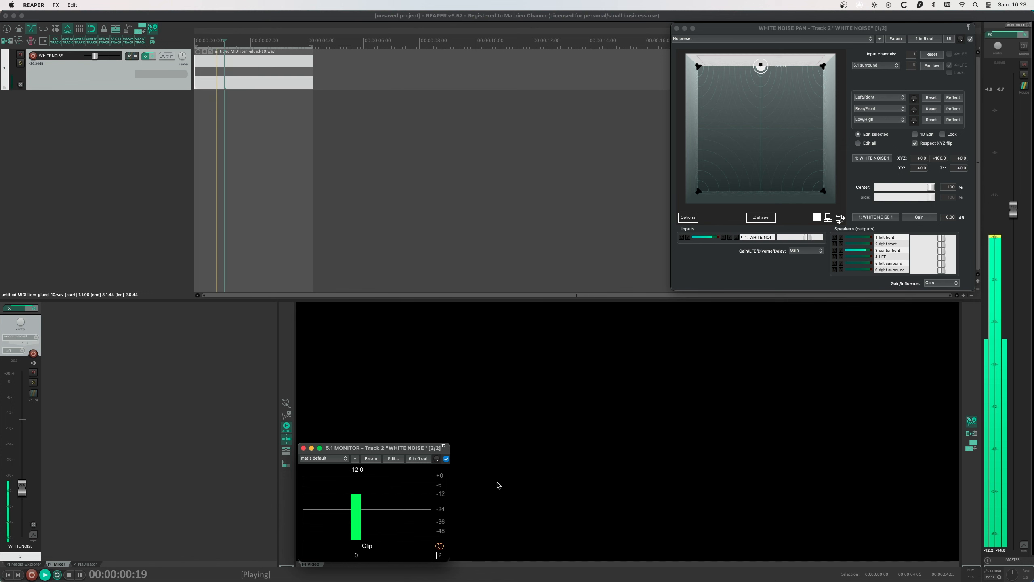
click(87, 70)
key(space)
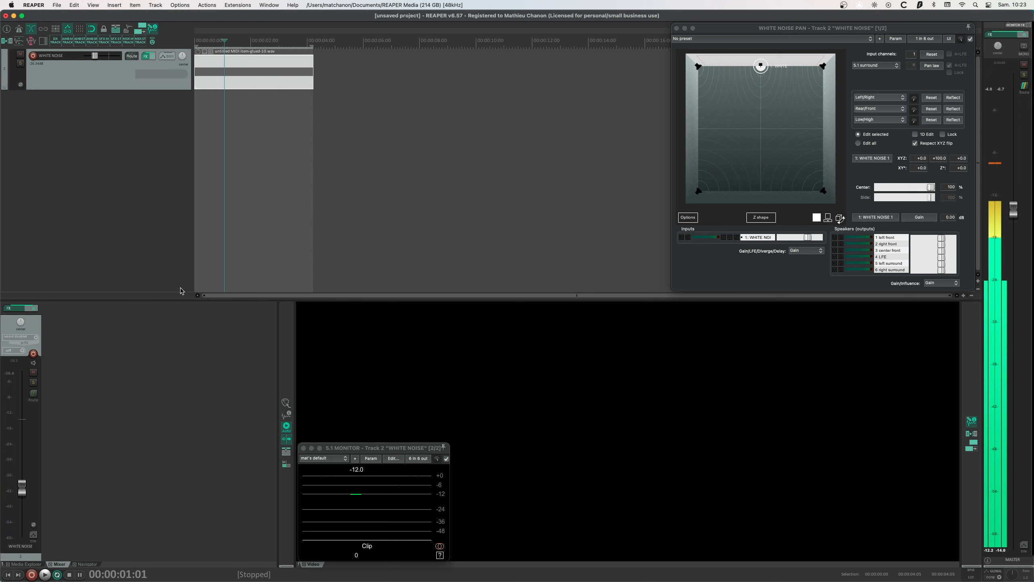
Change the WHITE NOISE track's color to white.
right_click(84, 76)
mouse_move(133, 148)
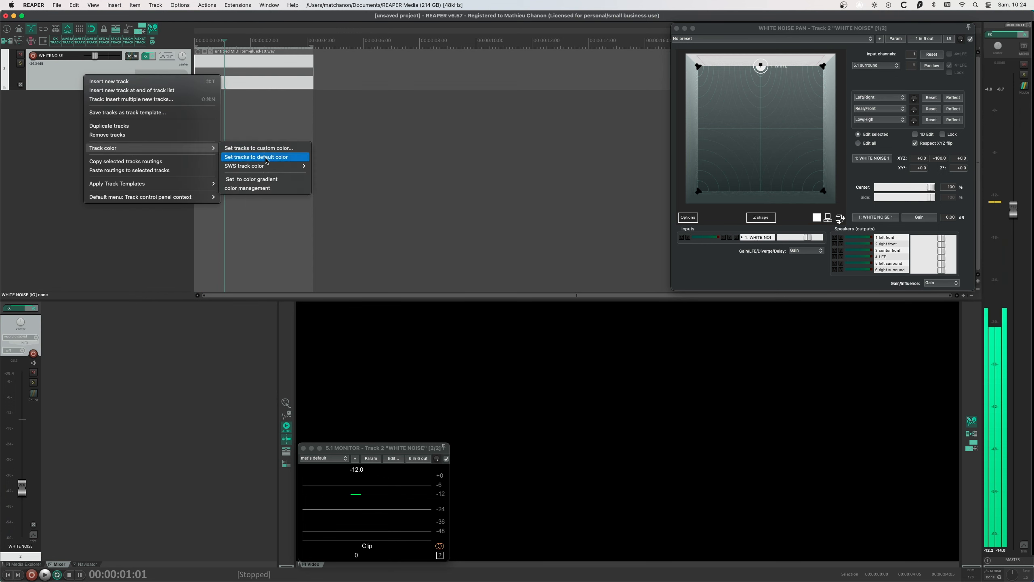
click(245, 157)
key(Return)
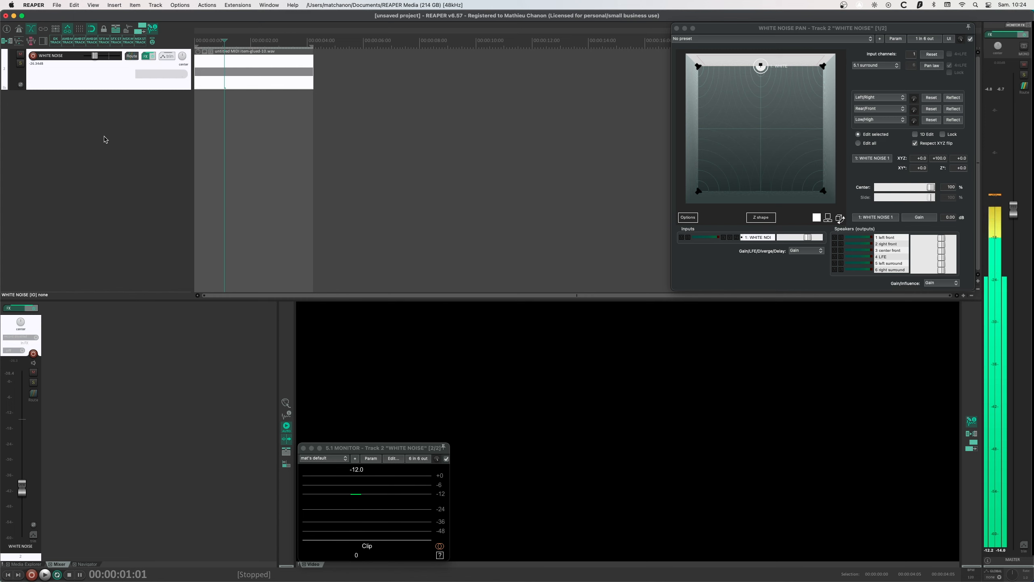
Add a new track below WHITE NOISE and name it LoRo DMX.
double_click(101, 122)
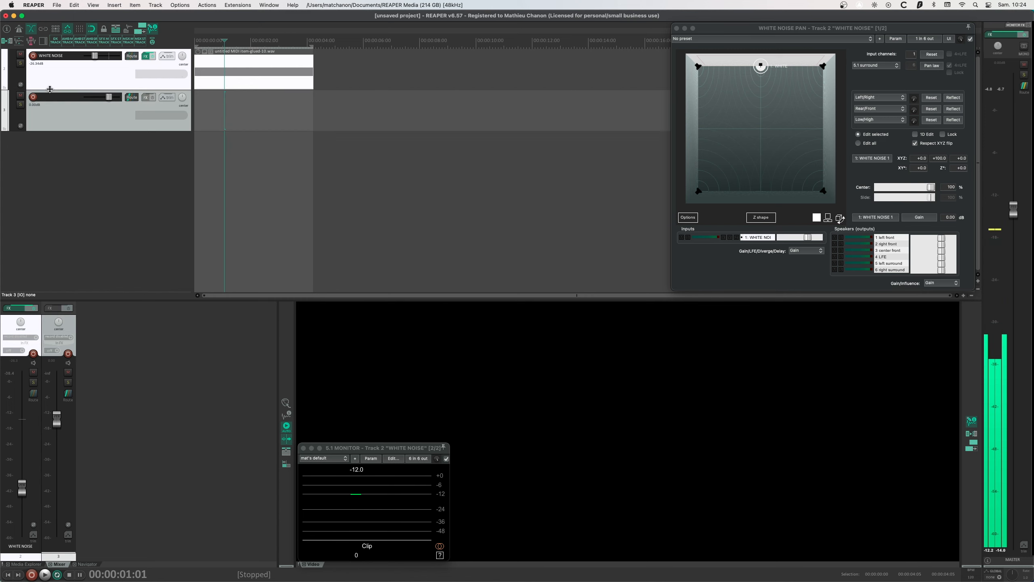
double_click(52, 98)
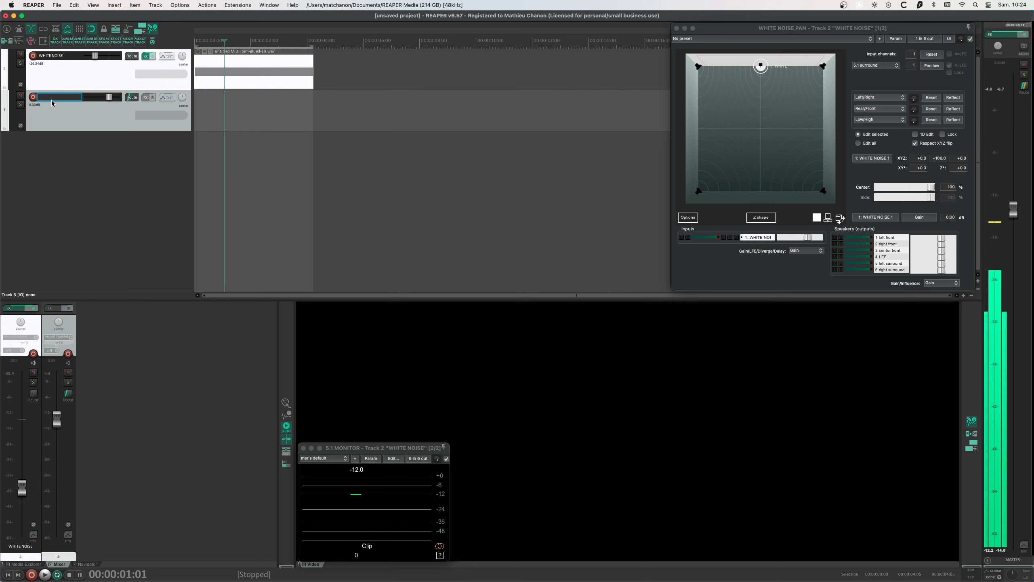
text(LoRo DMX)
key(Return)
Color the LoRo DMX track blue.
right_click(70, 120)
mouse_move(108, 189)
mouse_move(245, 209)
click(333, 280)
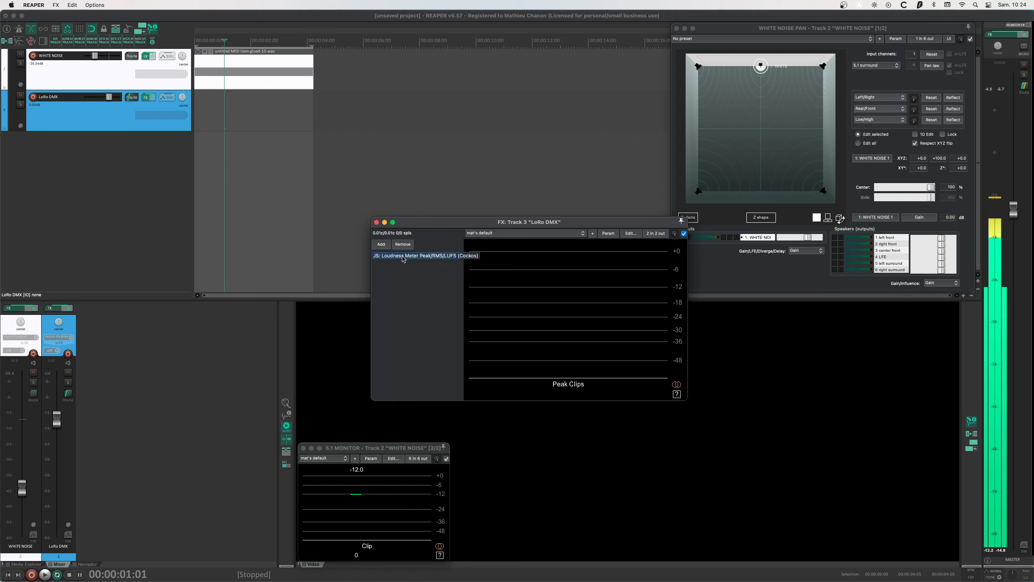
Rename the Loudness Meter effect on the LoRo DMX track as LoRo MONITOR.
right_click(402, 256)
click(429, 395)
text(LoRo MONITOR)
key(Return)
Open LoRo MONITOR in its own floating window, close the effects chain, and place the resized meter beside 5.1 MONITOR.
double_click(400, 258)
click(376, 222)
drag(406, 387, 485, 323)
drag(526, 210, 493, 450)
click(377, 488)
click(483, 488)
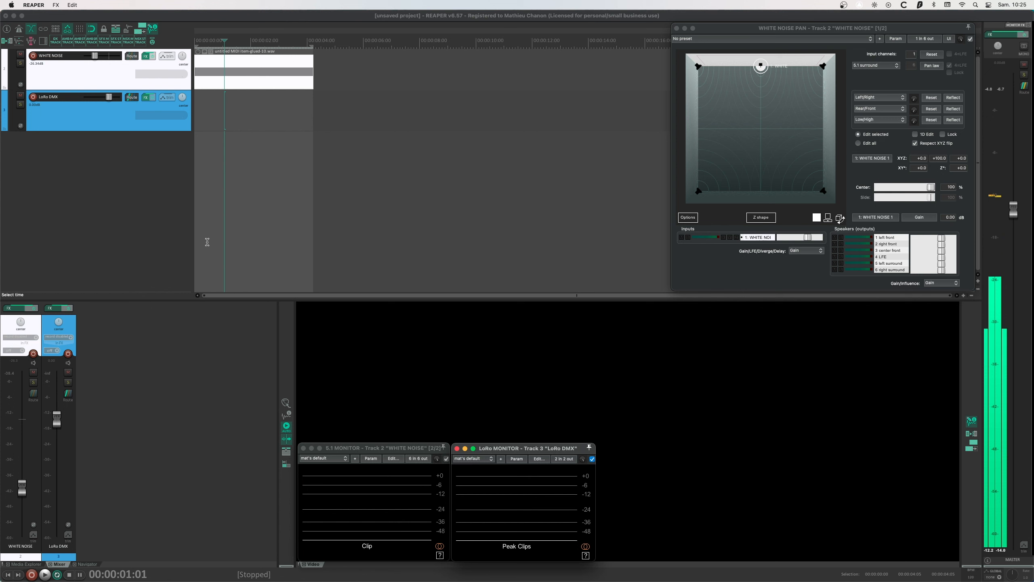
Add the JS Channel Mapper-Downmixer effect to the LoRo DMX track and rename it LoRo DOWNMIXER.
click(148, 99)
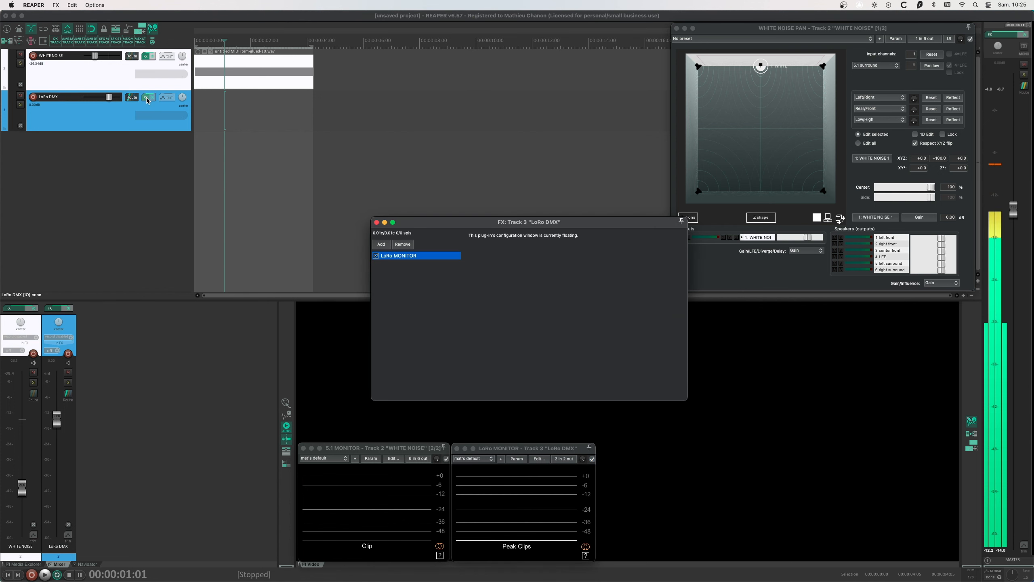
click(383, 244)
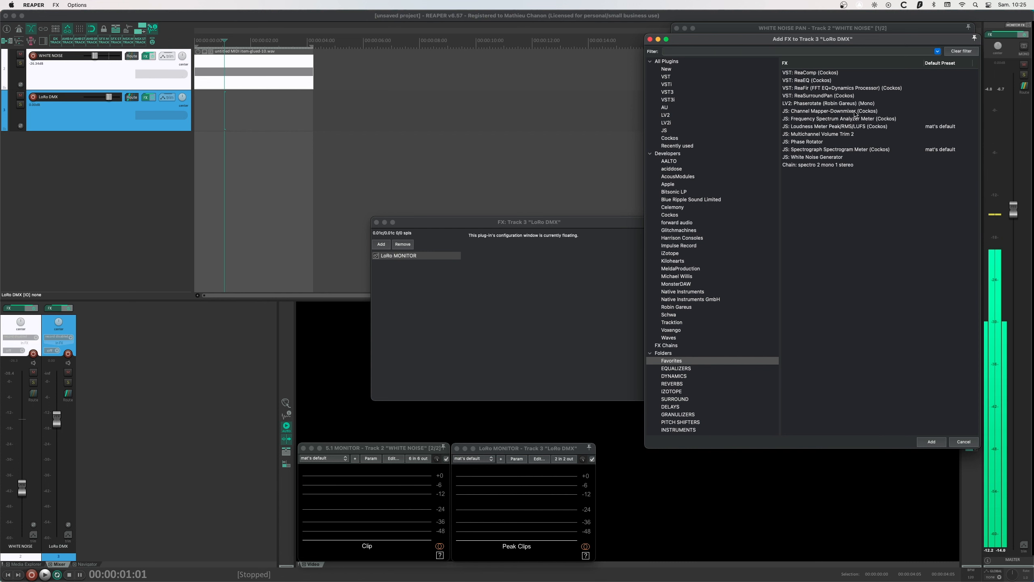
click(822, 114)
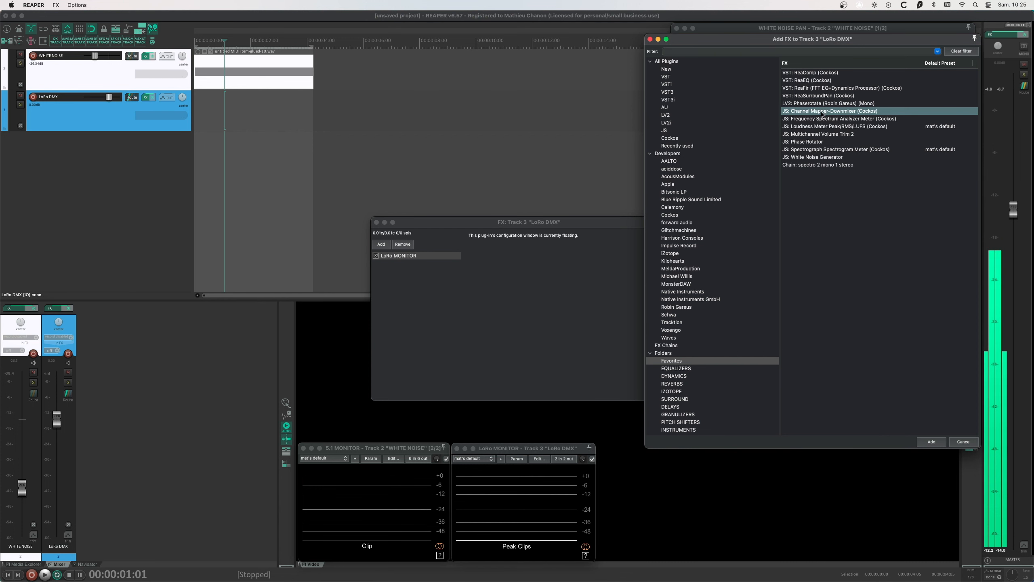
click(932, 442)
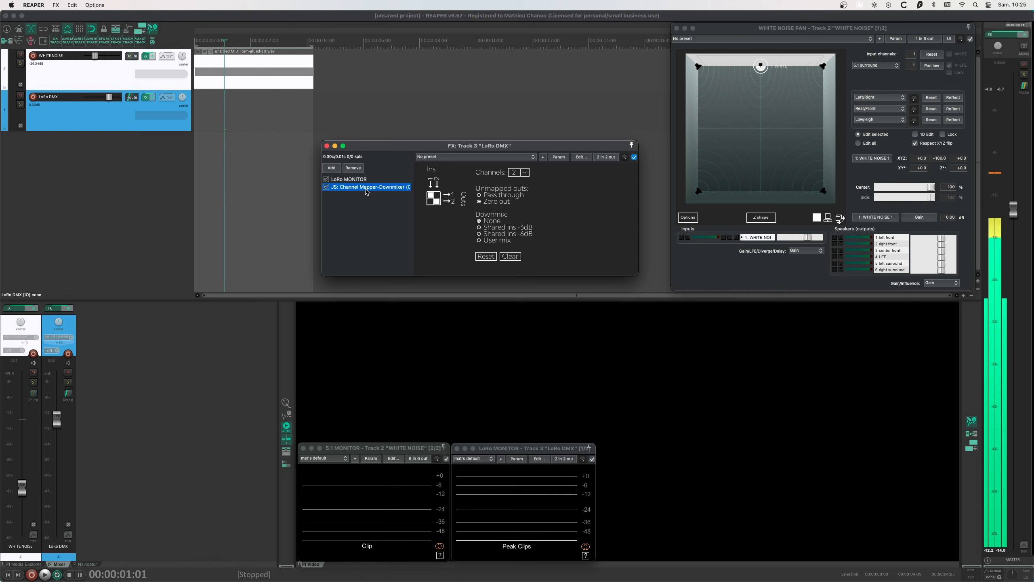
right_click(363, 188)
click(396, 327)
text(LoRo DOWNMIXER)
key(Return)
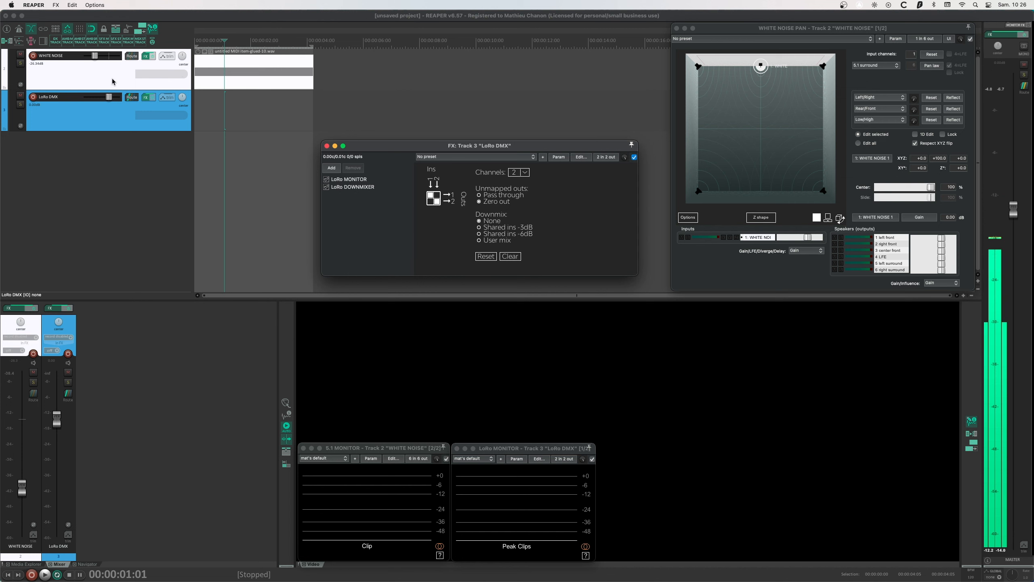
Set the LoRo DMX track to 6 channels.
click(100, 115)
click(100, 117)
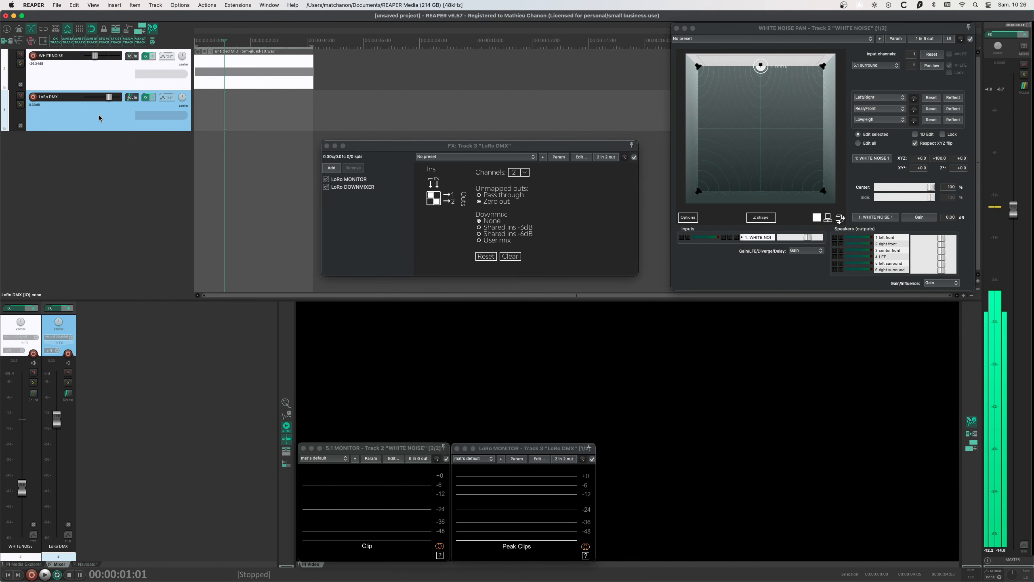
key(6)
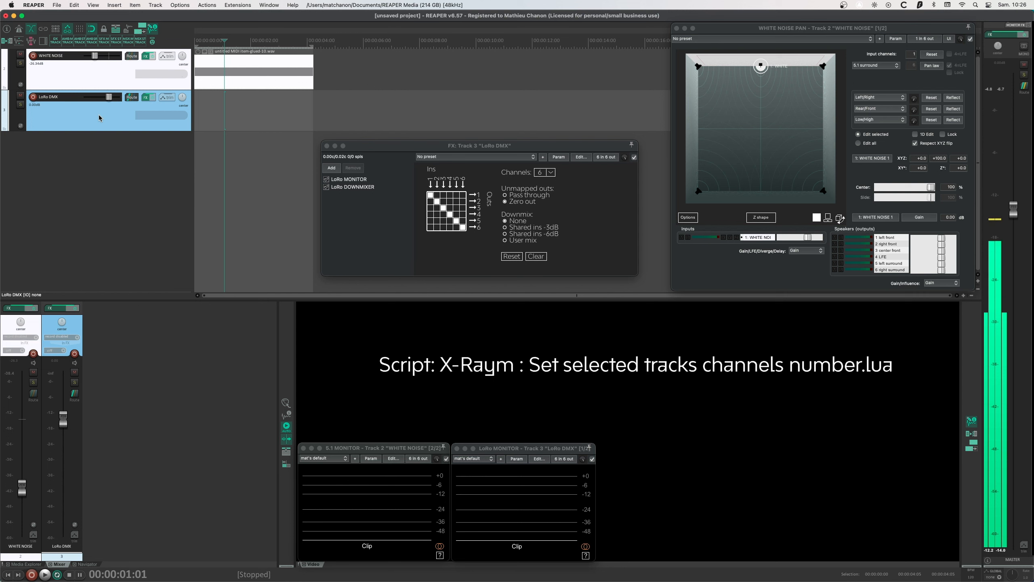
Resize and reposition the floating LoRo DOWNMIXER window, and clear all routings from its channel matrix.
drag(637, 362, 548, 272)
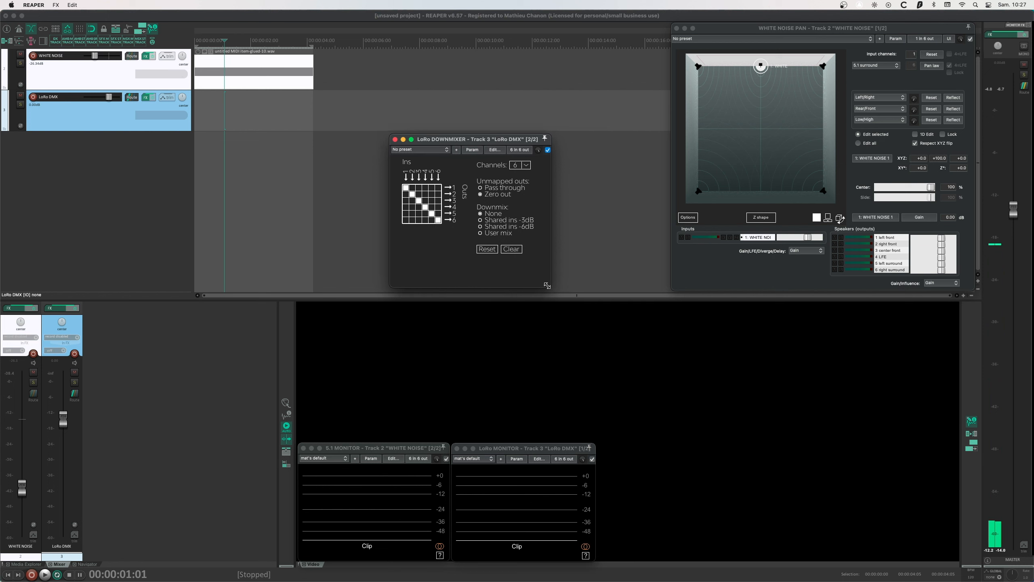
drag(469, 139, 496, 156)
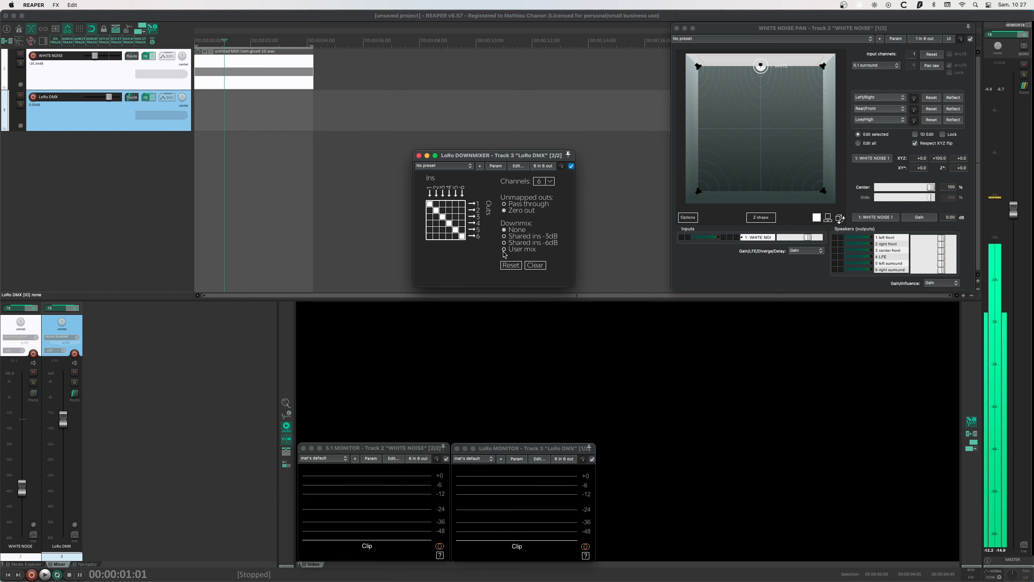
click(456, 216)
click(535, 265)
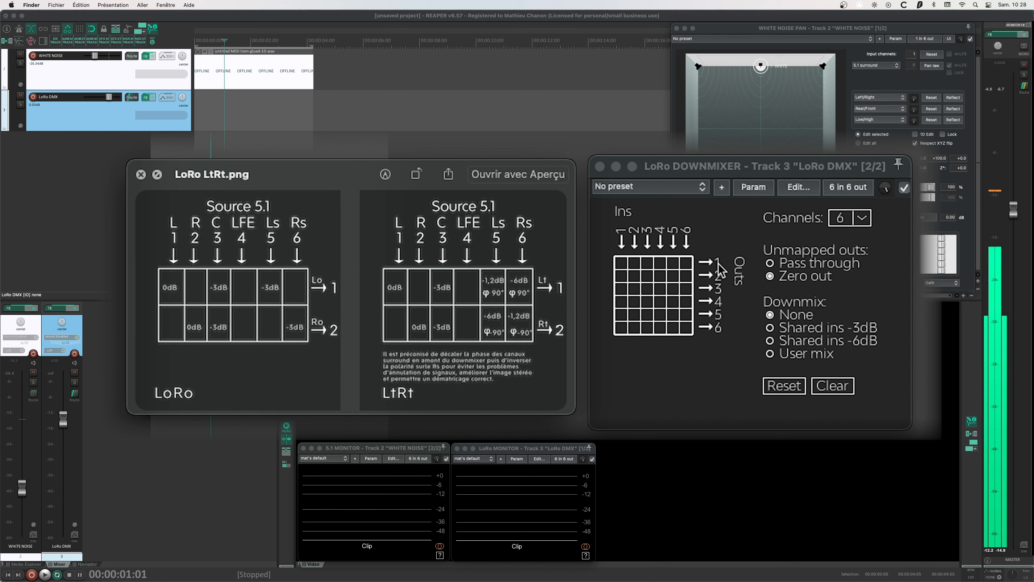
In the LoRo DOWNMIXER matrix, route inputs 1 and 3 to output 1 and inputs 2 and 3 to output 2.
click(621, 262)
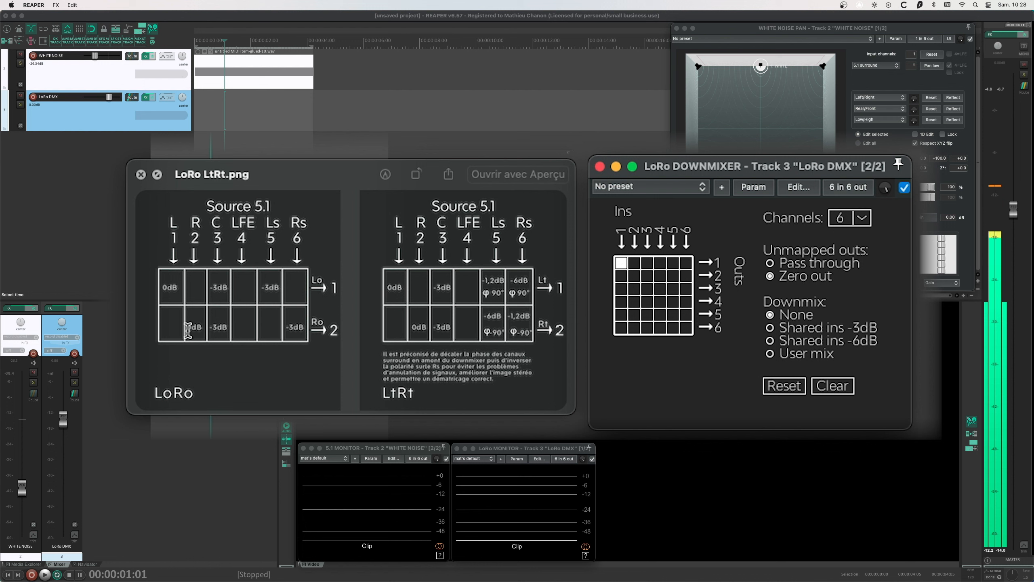
click(634, 276)
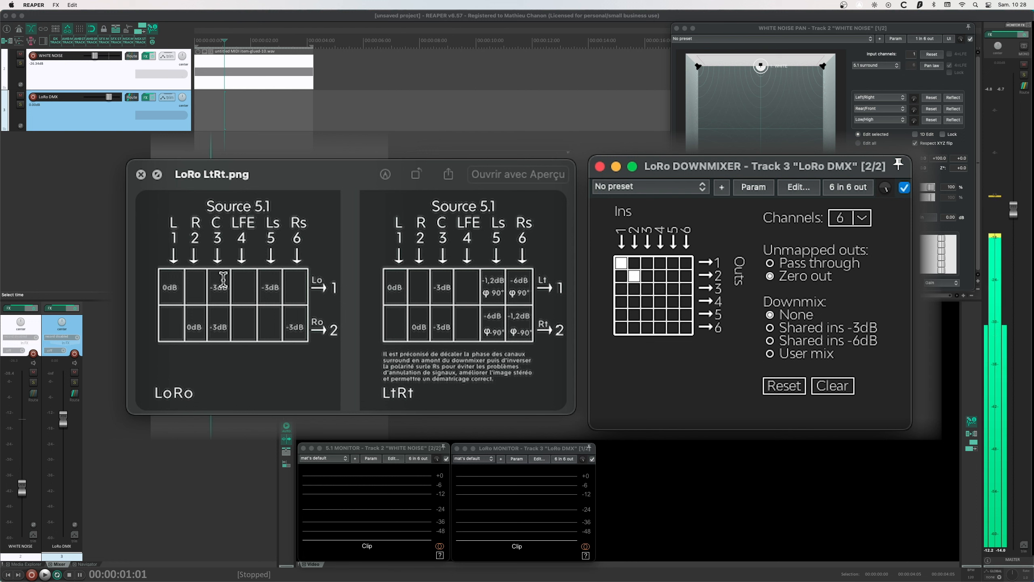
click(647, 262)
click(648, 276)
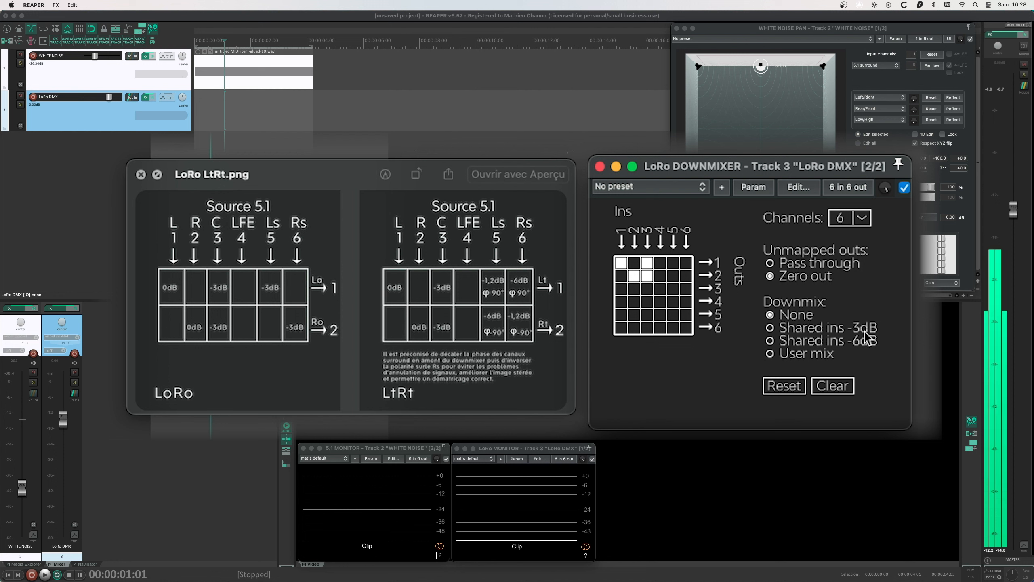
Try the Shared ins -3dB downmix mode, switching input 3's routing to output 2 off and back on.
click(776, 328)
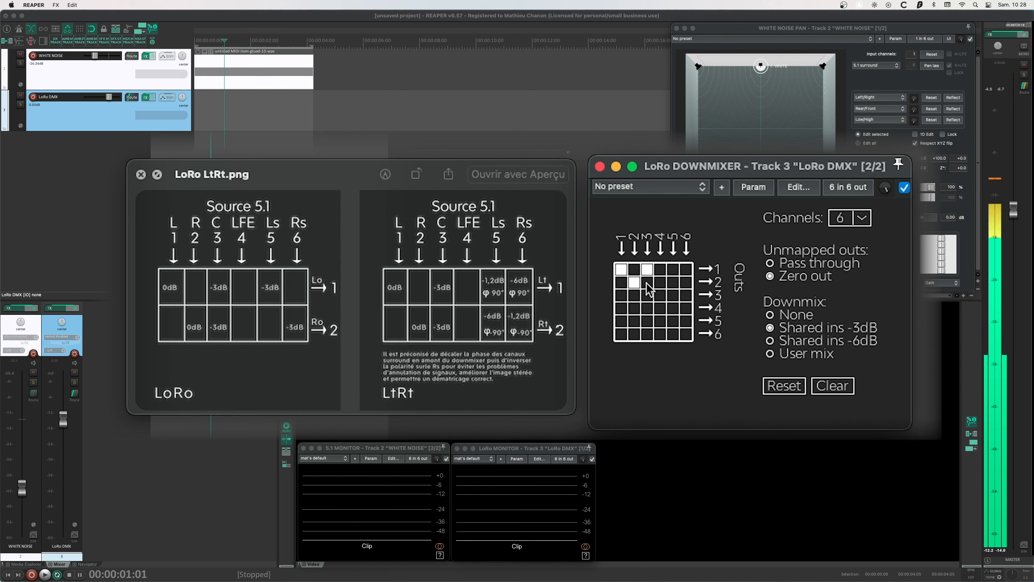
click(648, 283)
click(648, 282)
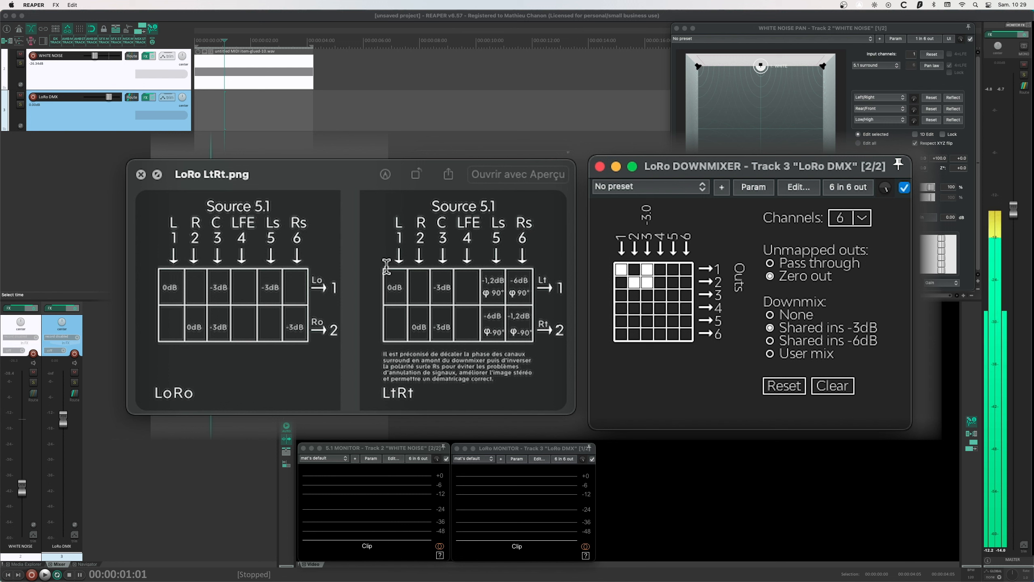
Route input 5 to output 1, switch the downmix mode to User mix, and enlarge the window to fit the full matrix.
click(674, 270)
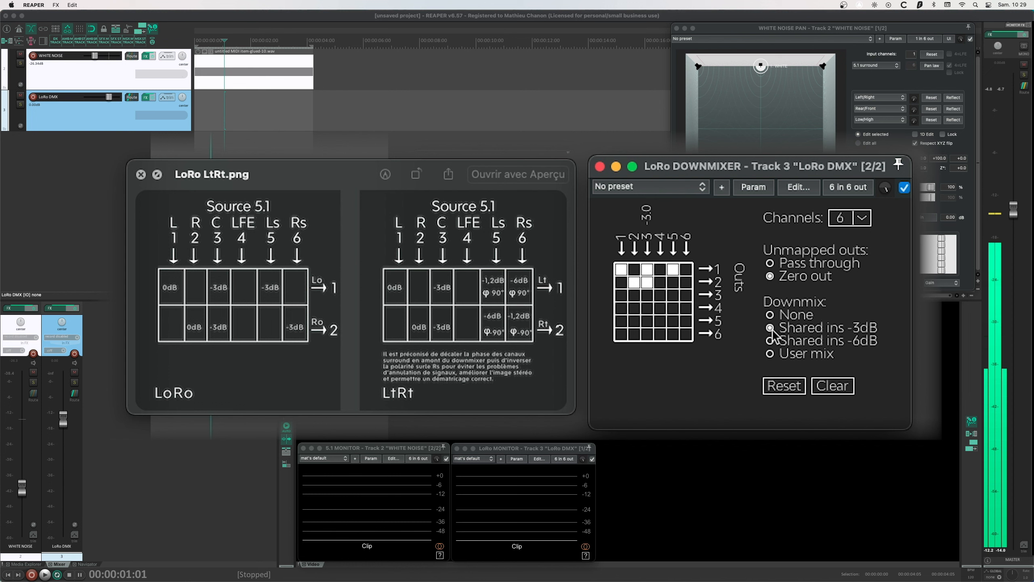
click(770, 353)
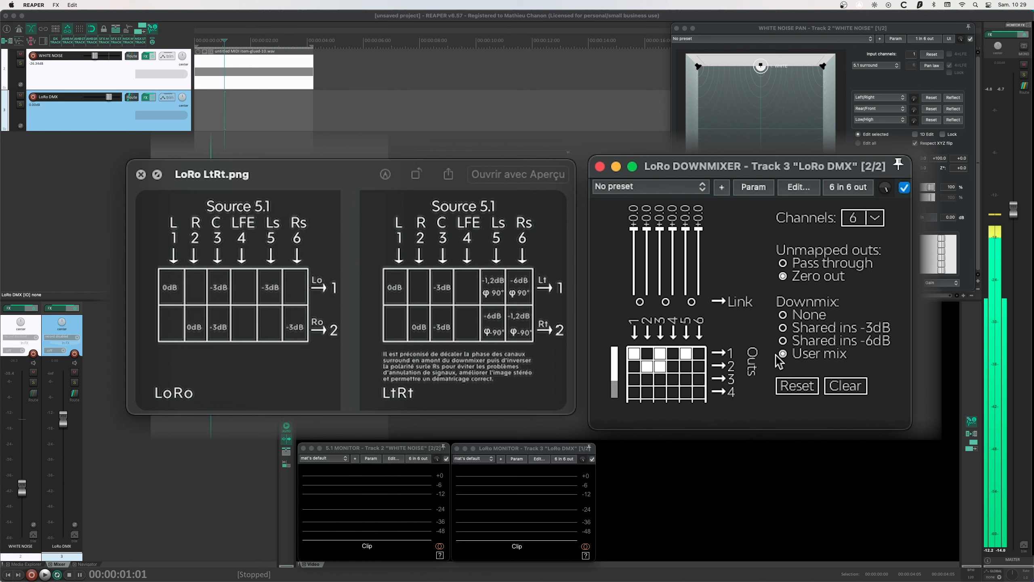
drag(751, 430, 750, 440)
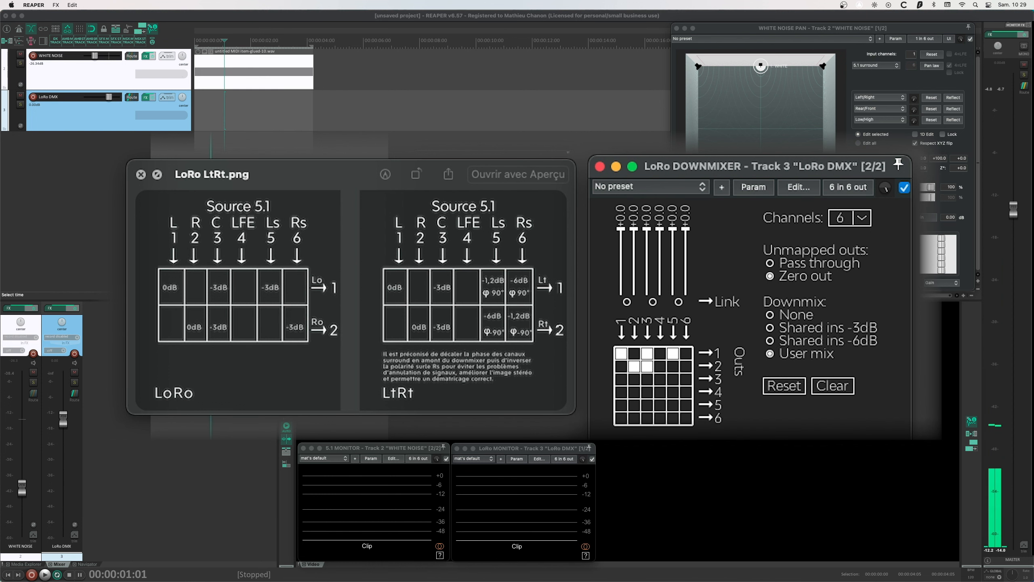
drag(731, 167, 728, 120)
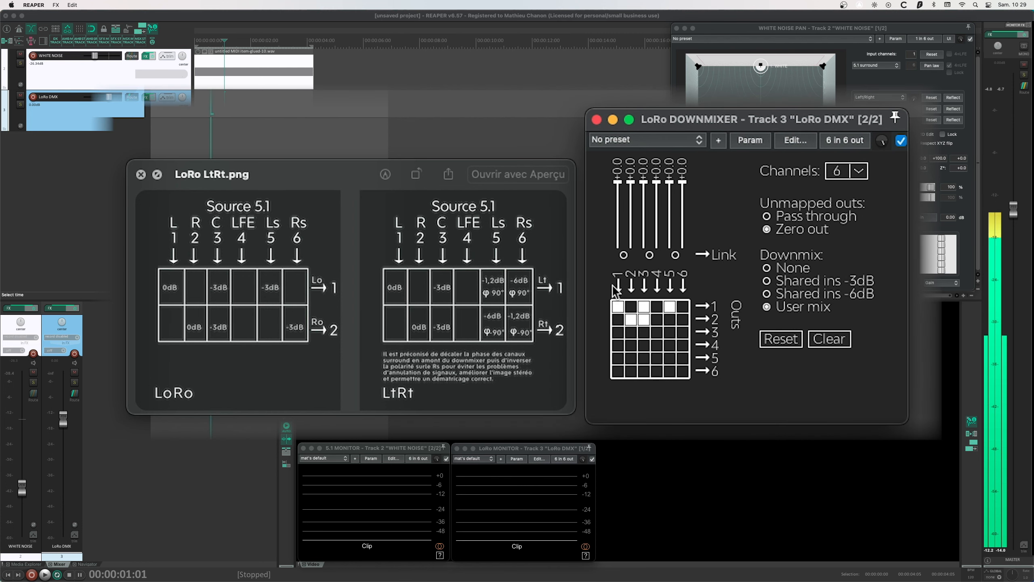
Lower the user mix gains of inputs 3 and 5 to -3.0 dB each.
drag(643, 182, 643, 205)
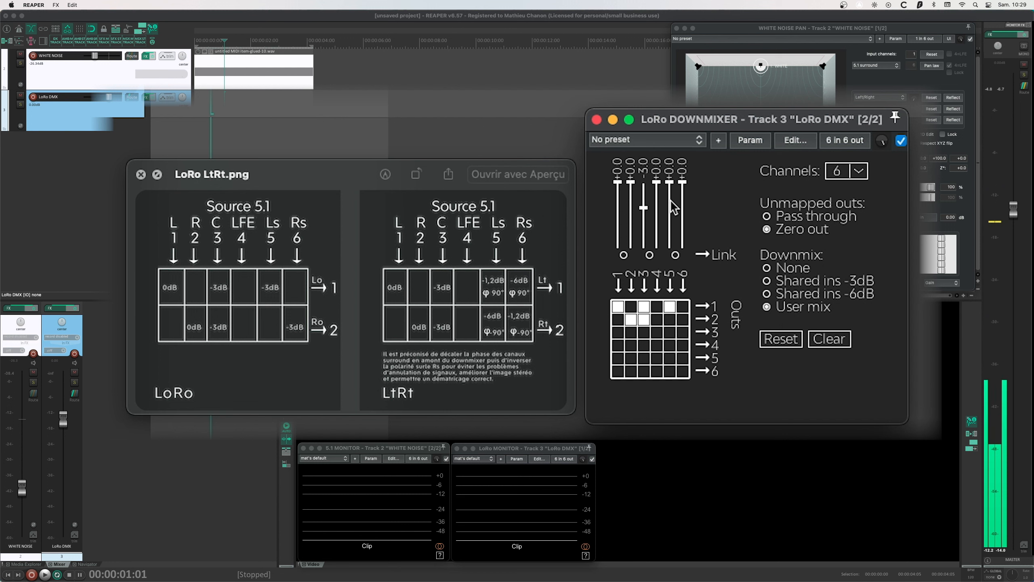
drag(669, 182, 671, 209)
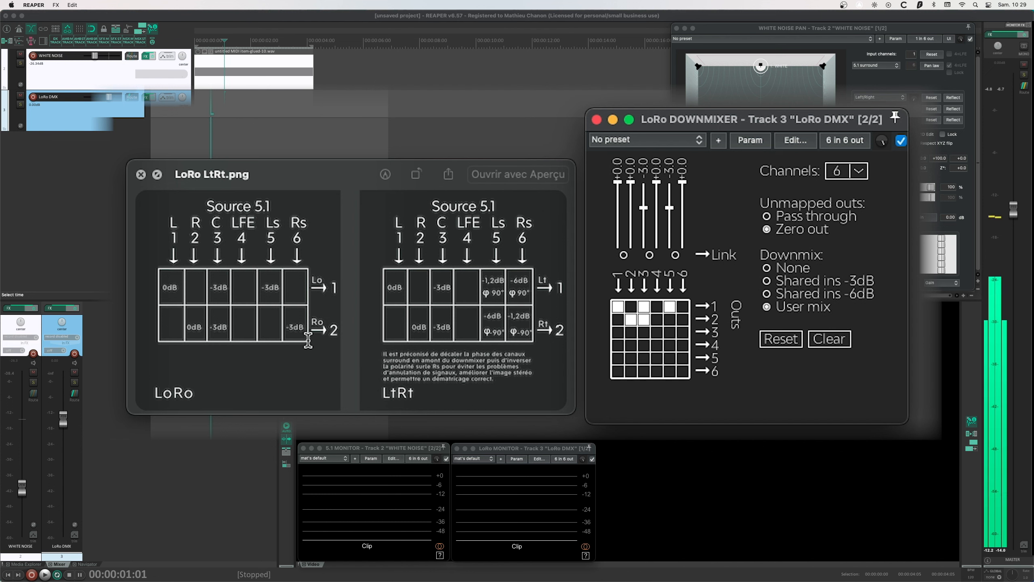
Route input 6 to output 2 and reset input 5's user mix gain to 0 dB, keeping input 6 at 0 dB.
click(682, 319)
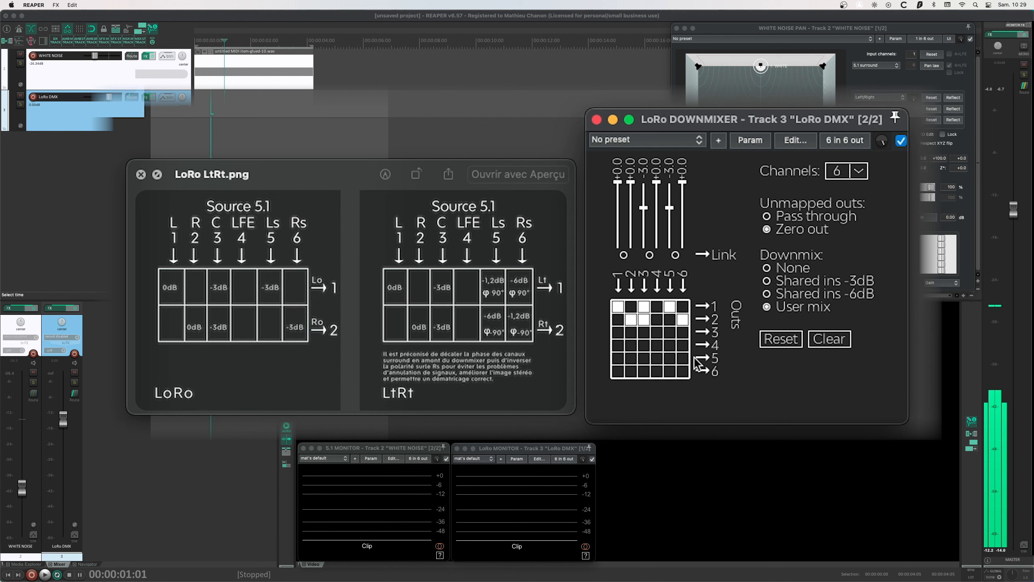
drag(682, 183, 682, 161)
drag(671, 207, 672, 148)
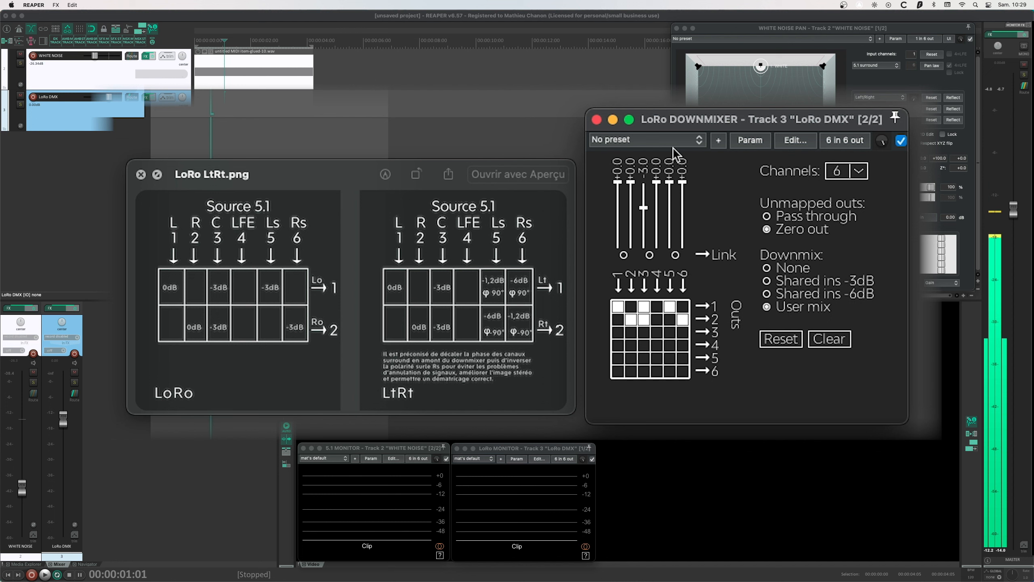
Link inputs 5 and 6 in the LoRo DOWNMIXER and lower their user mix gains to -3.0 dB.
click(675, 255)
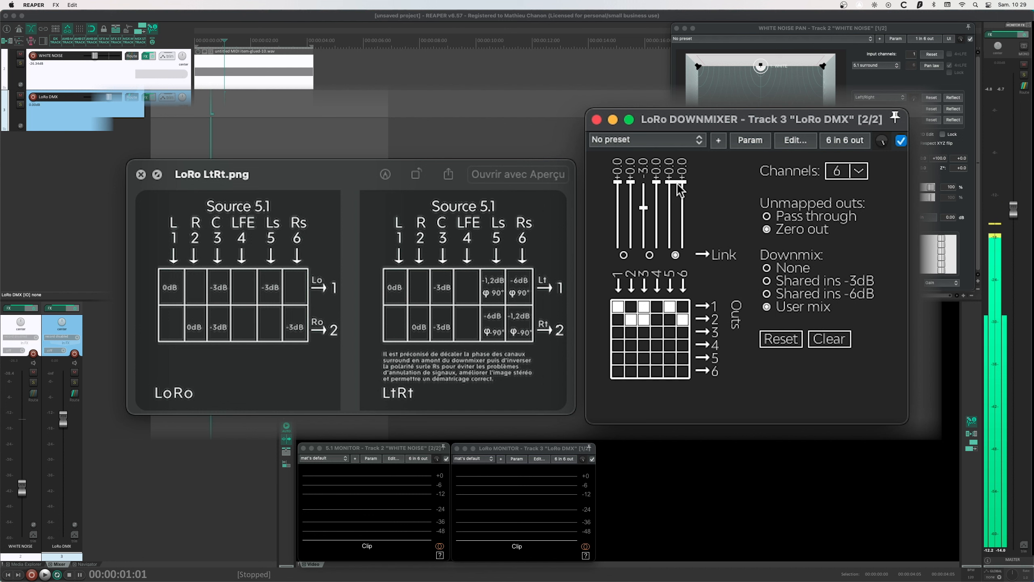
drag(681, 201, 682, 208)
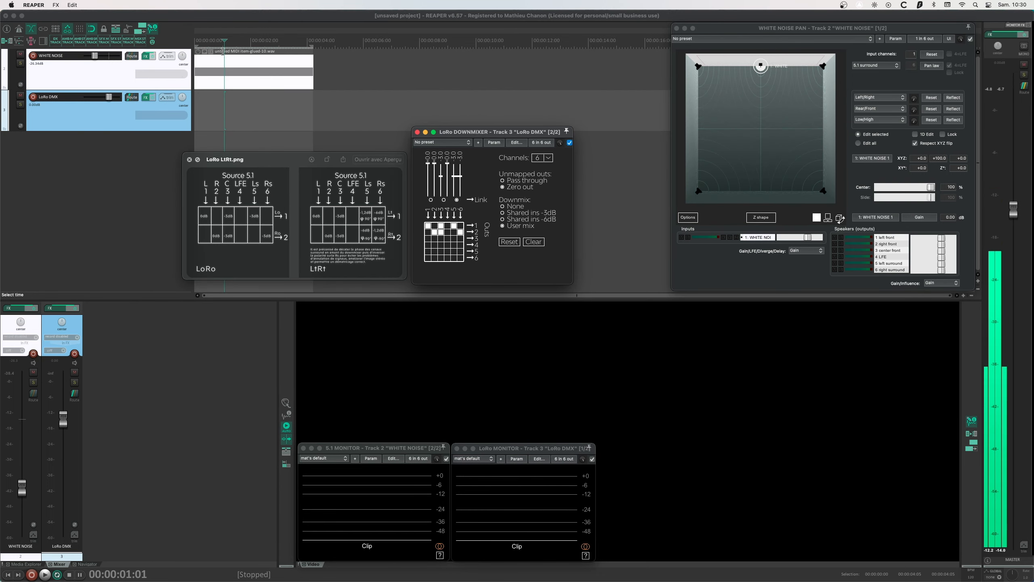
Start playback and move LoRo DOWNMIXER ahead of LoRo MONITOR in the LoRo DMX track's effects chain.
key(space)
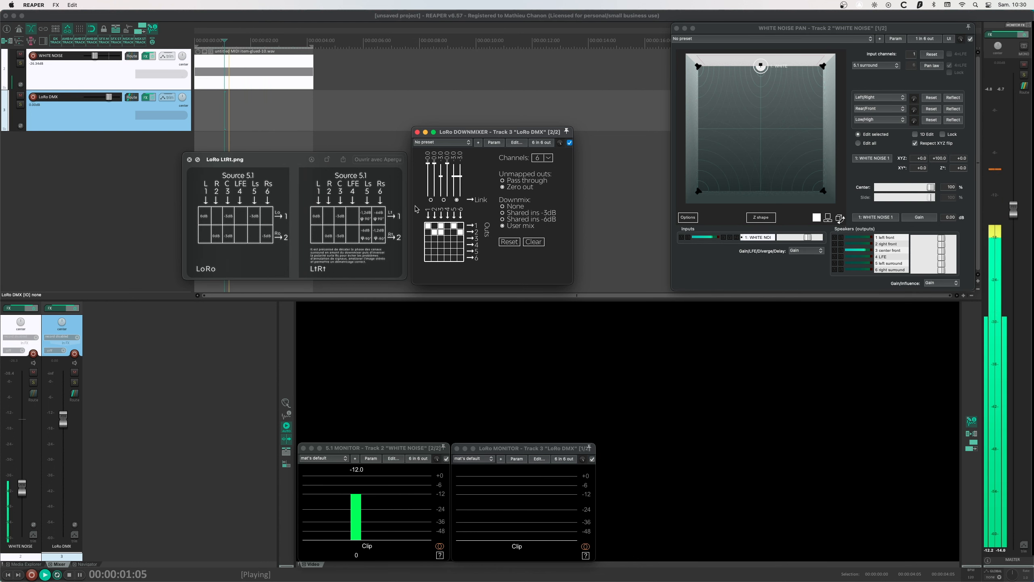
click(147, 96)
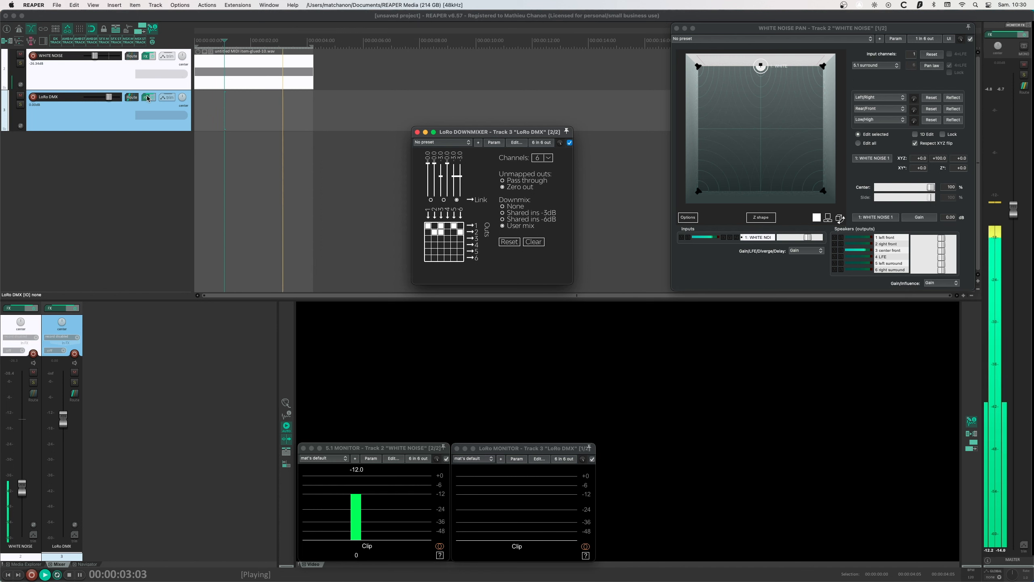
click(147, 95)
drag(364, 180, 362, 190)
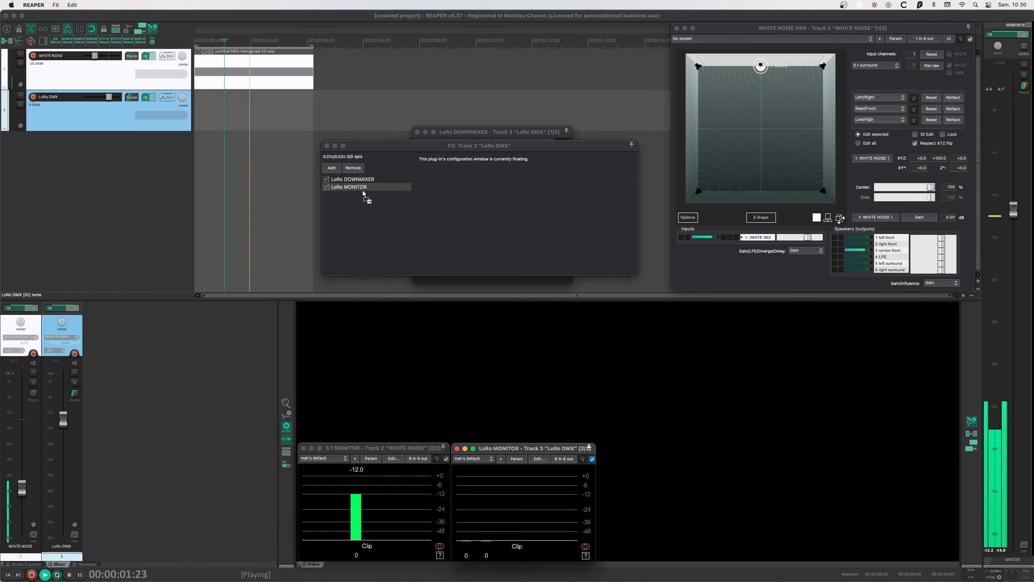
click(326, 146)
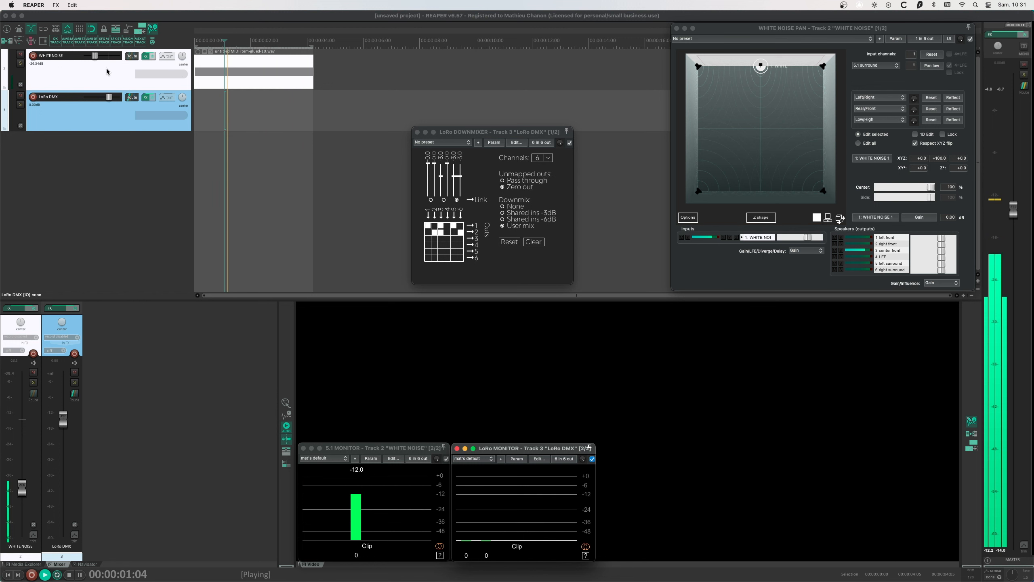
Send WHITE NOISE to LoRo DMX on channels 1-6 and disable the LoRo DMX track's master send.
click(89, 114)
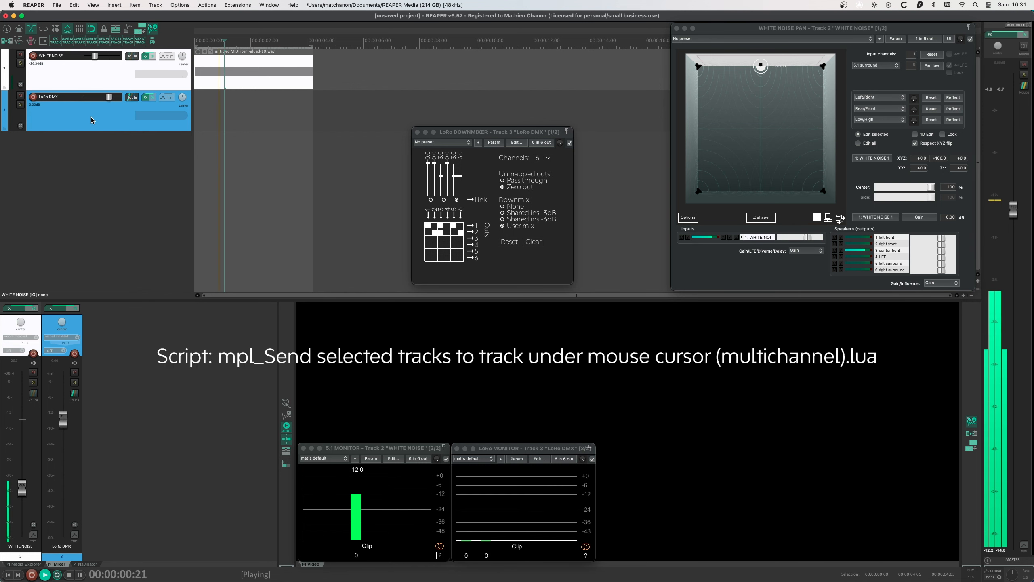
key(s)
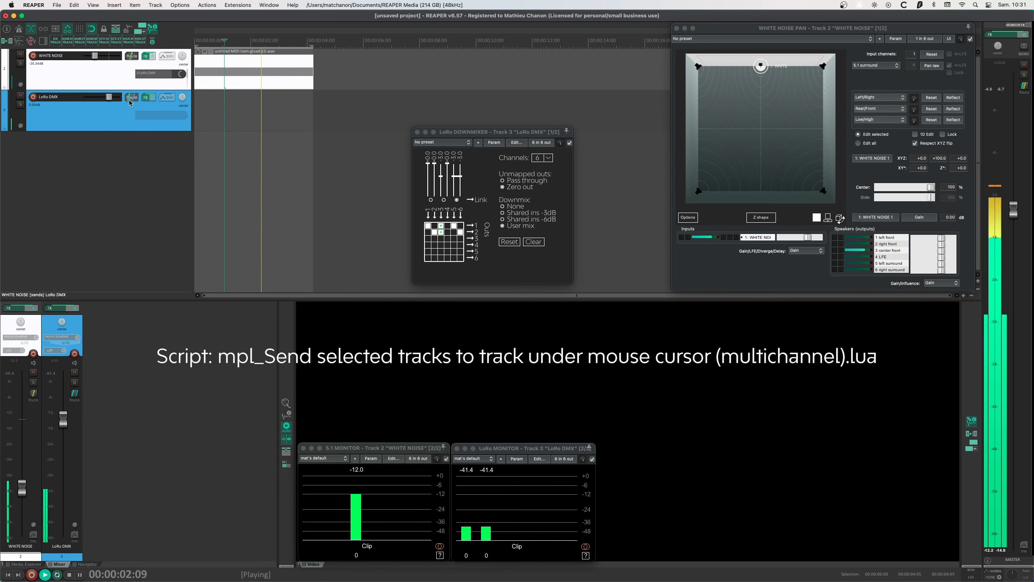
key(space)
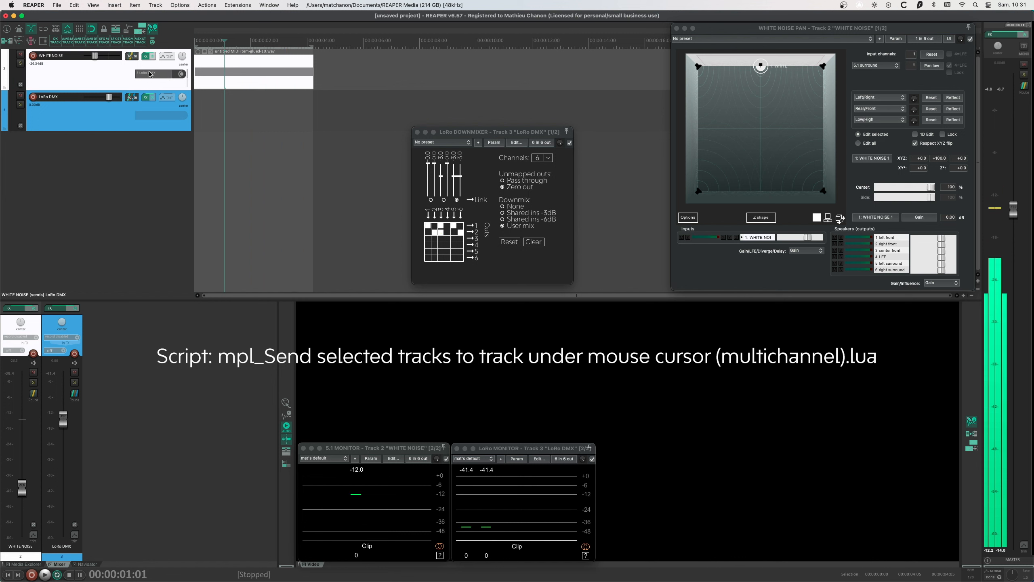
click(135, 99)
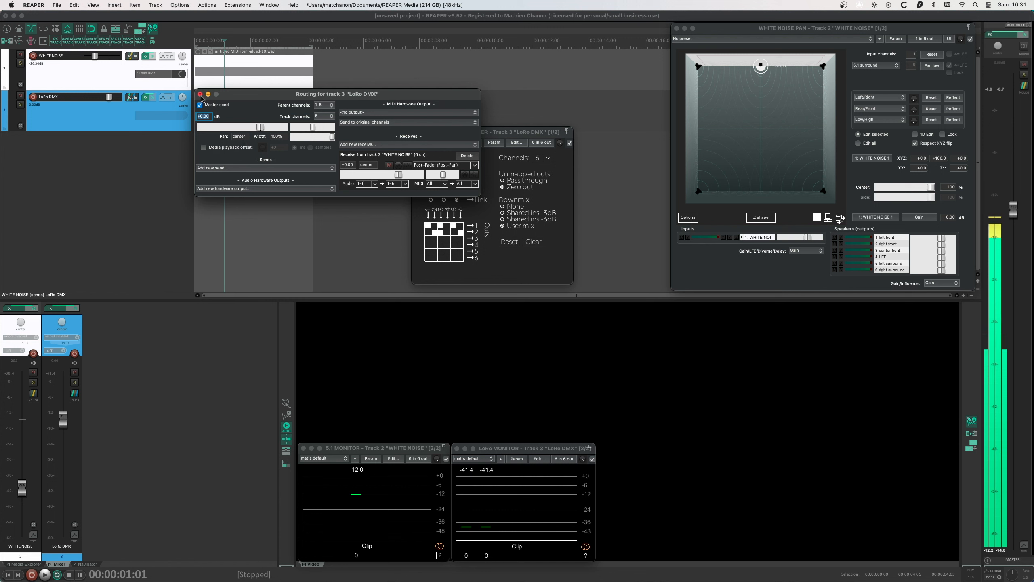
click(143, 117)
right_click(131, 99)
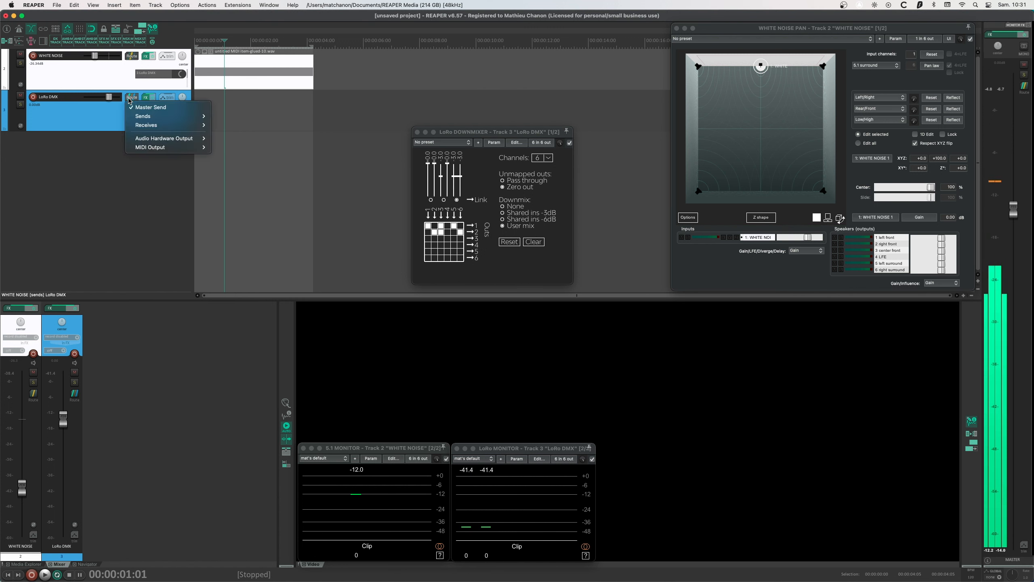
click(145, 108)
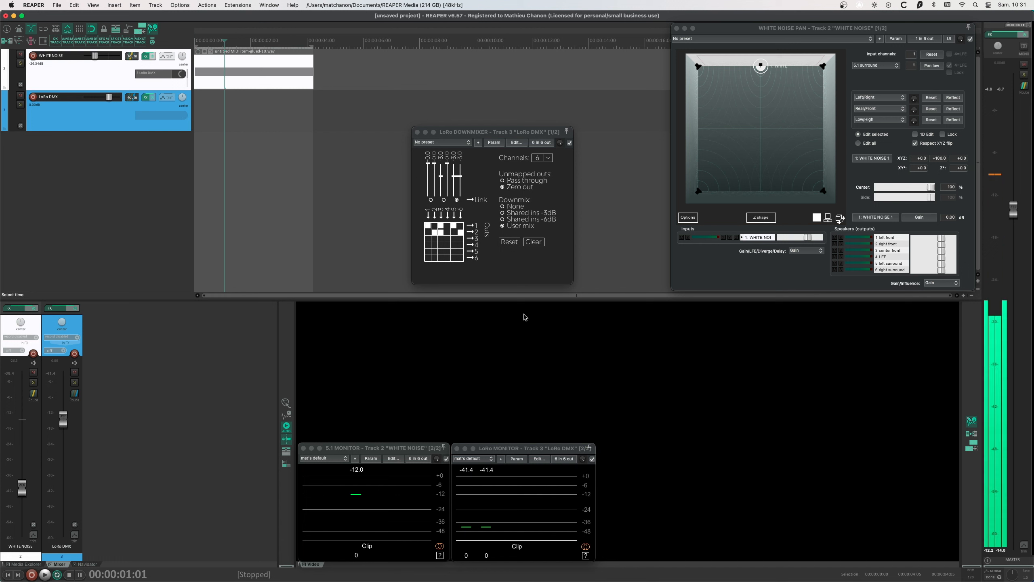
Play the session and raise the WHITE NOISE track's volume to 0 dB, comparing the 5.1 and LoRo monitor levels.
key(space)
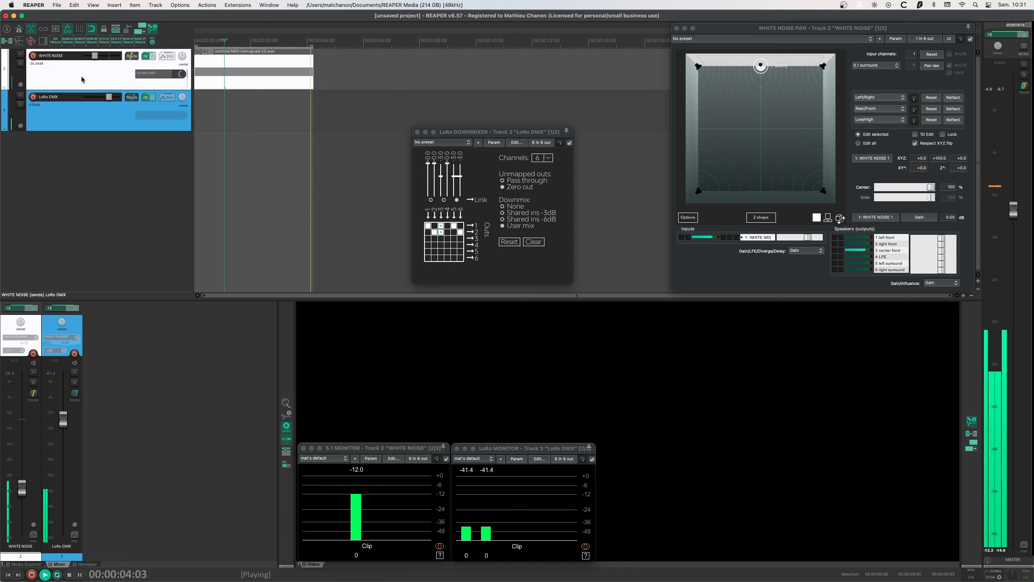
drag(97, 55, 108, 57)
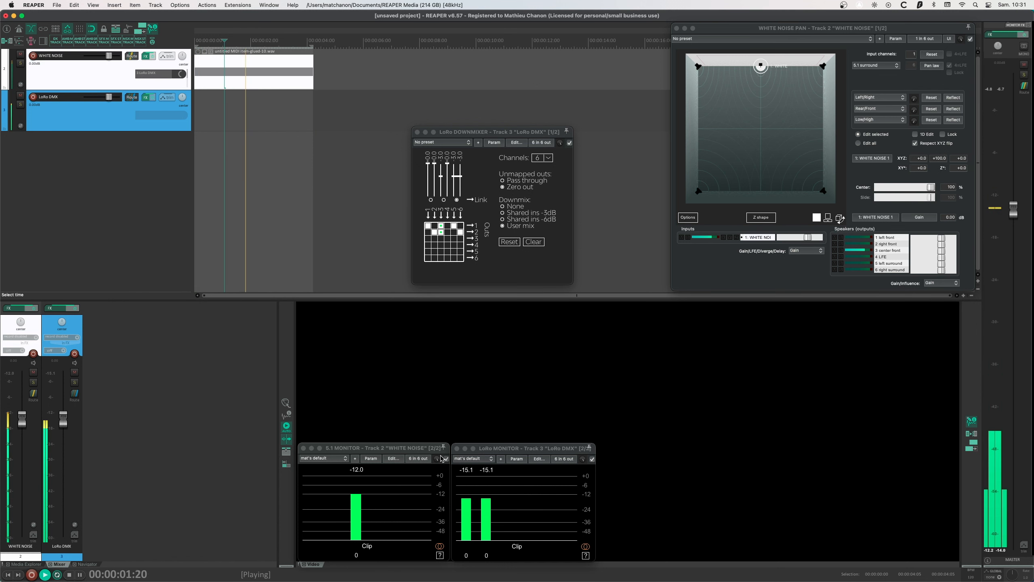
click(477, 474)
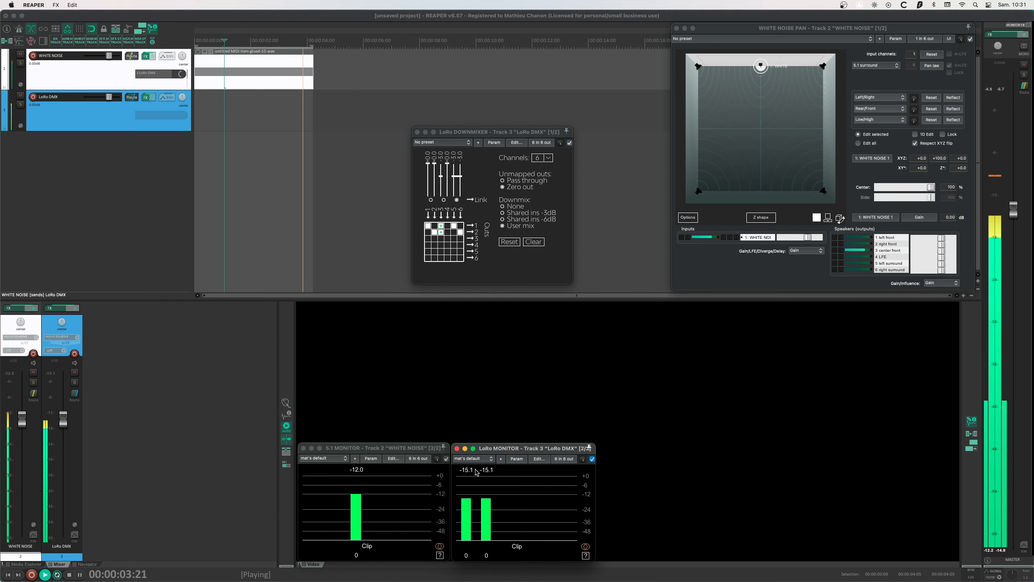
click(360, 474)
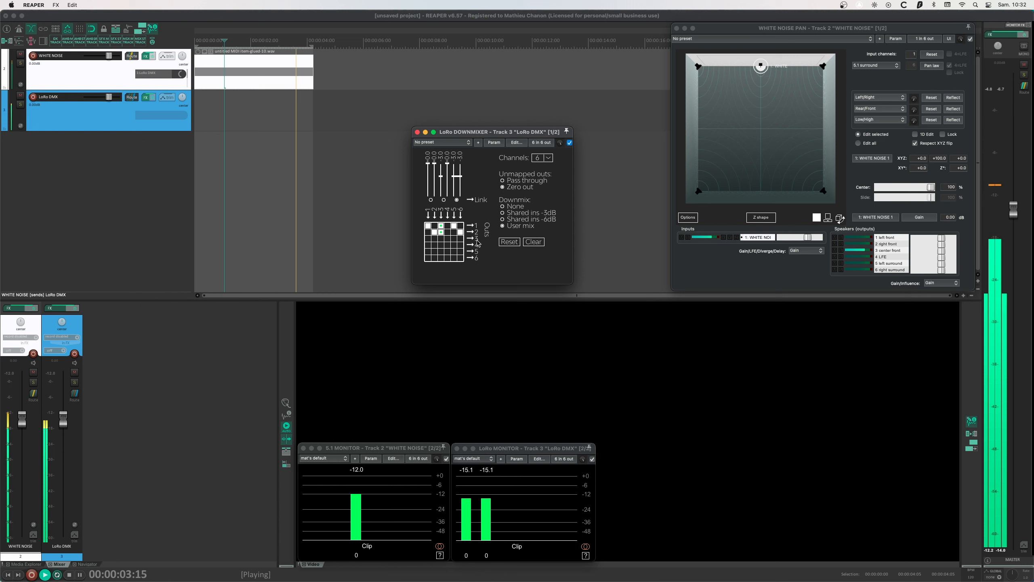
Try Pass through for the downmixer's unmapped outputs, and switch back to Zero out.
click(502, 181)
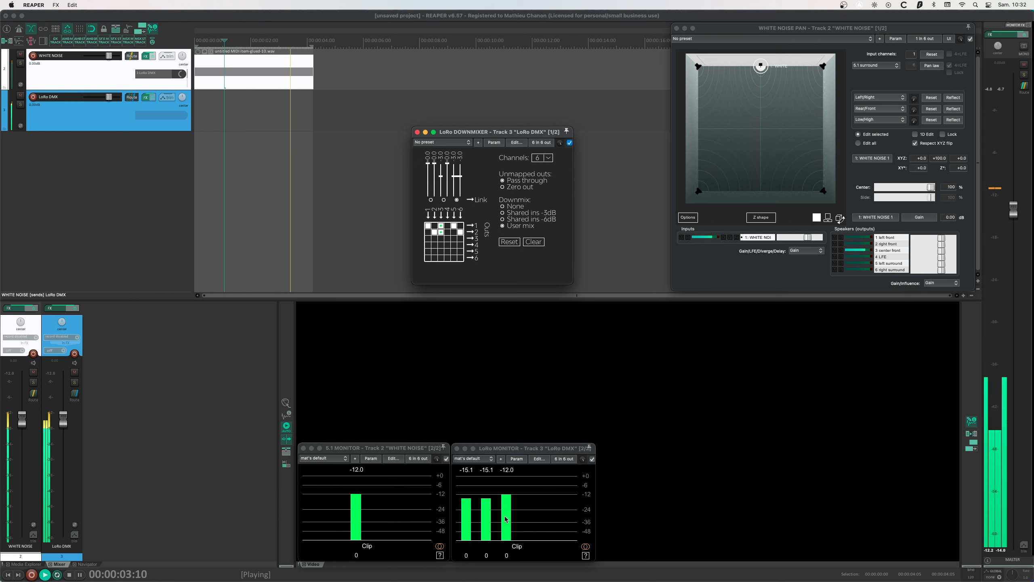
click(503, 188)
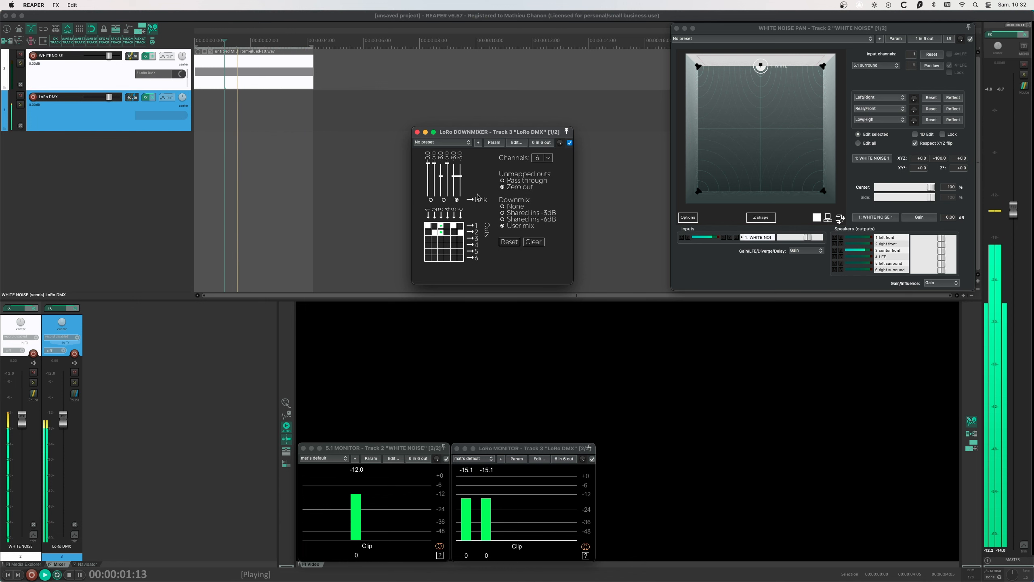
Lower the LoRo DMX track's volume and enable its master send.
drag(109, 96, 94, 96)
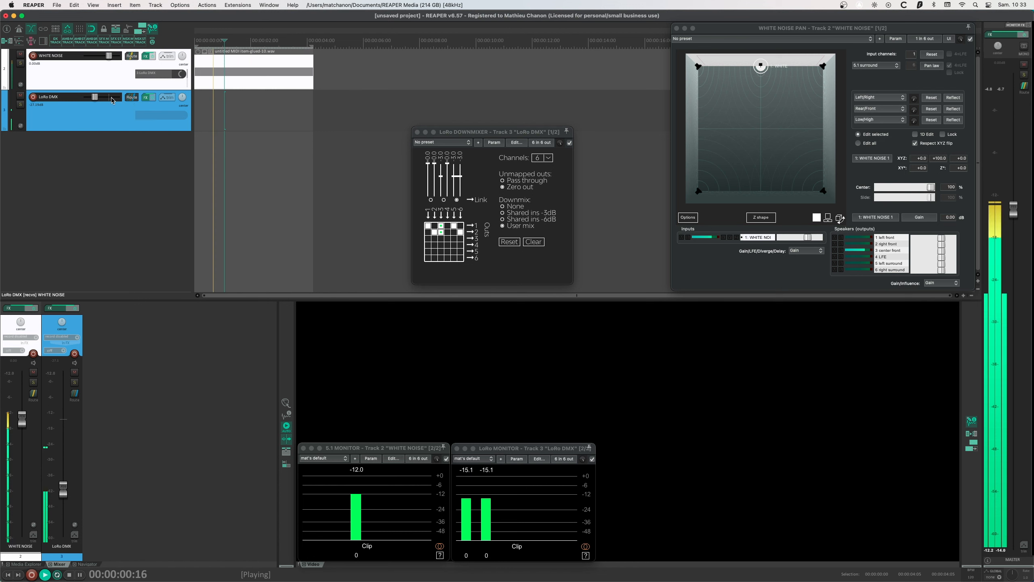
click(134, 97)
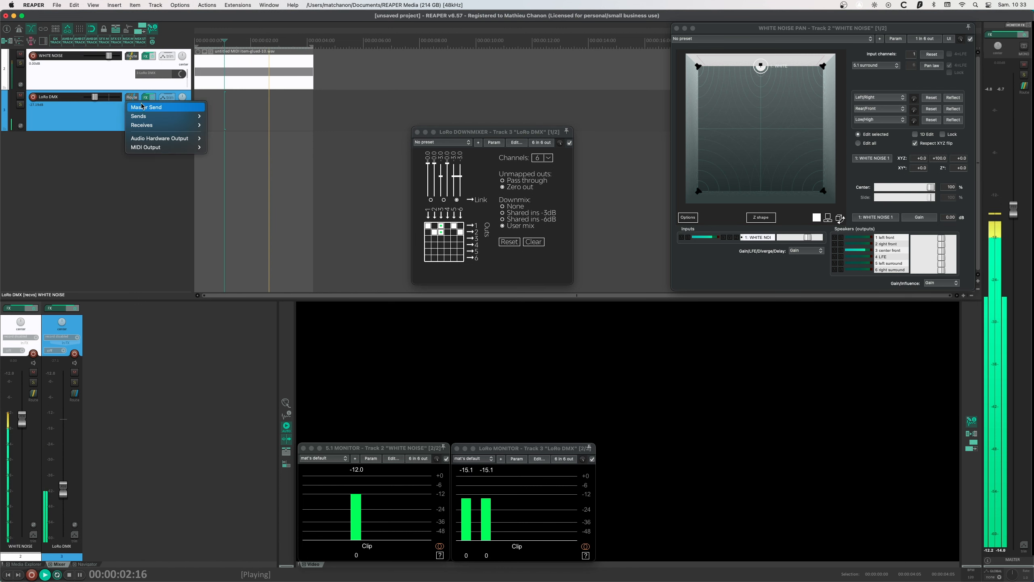
click(142, 107)
Pan the WHITE NOISE source to about the centre of the surround field, and close the LoRo DOWNMIXER and LoRo MONITOR windows.
drag(761, 65, 765, 130)
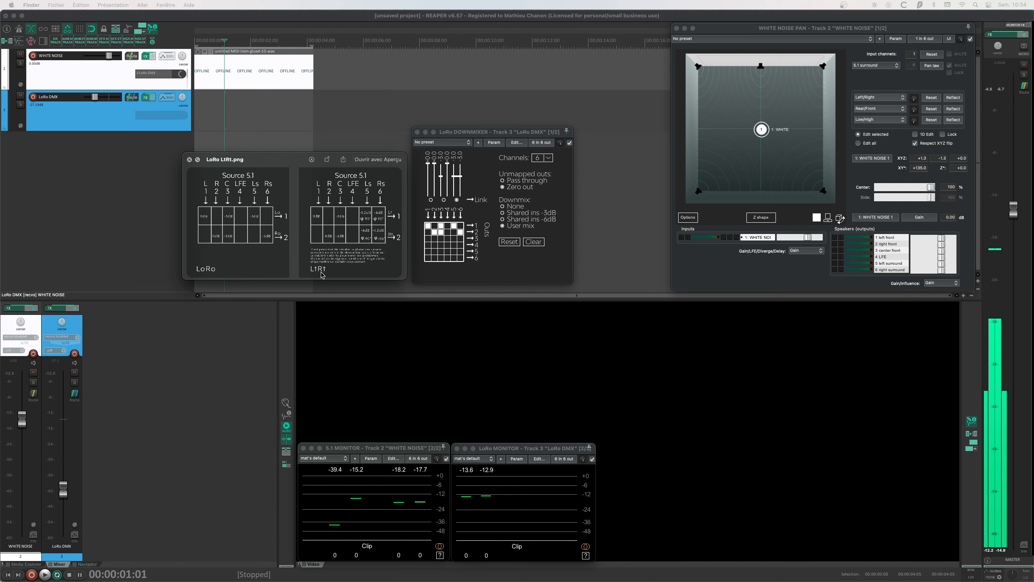
click(417, 132)
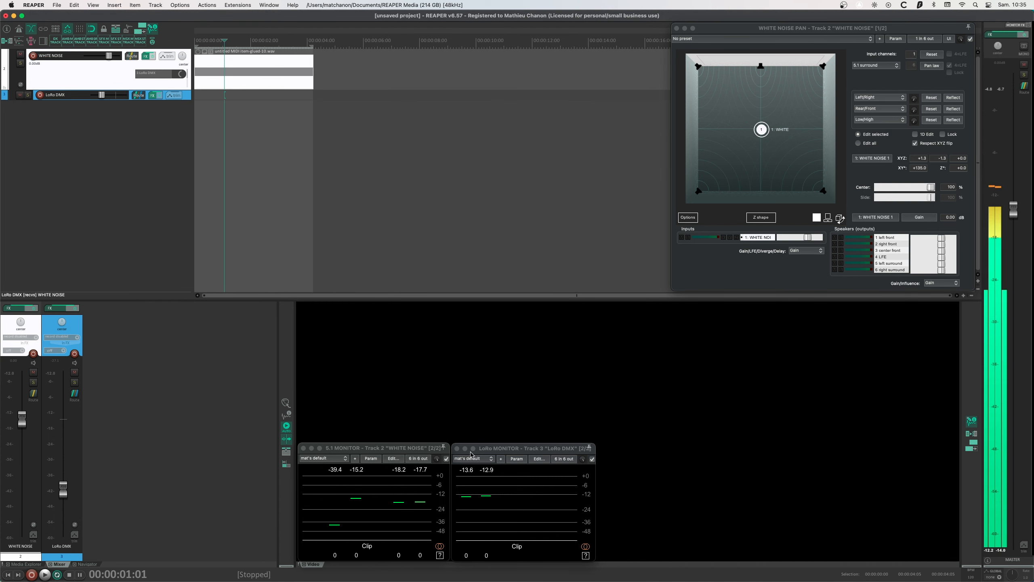
click(457, 448)
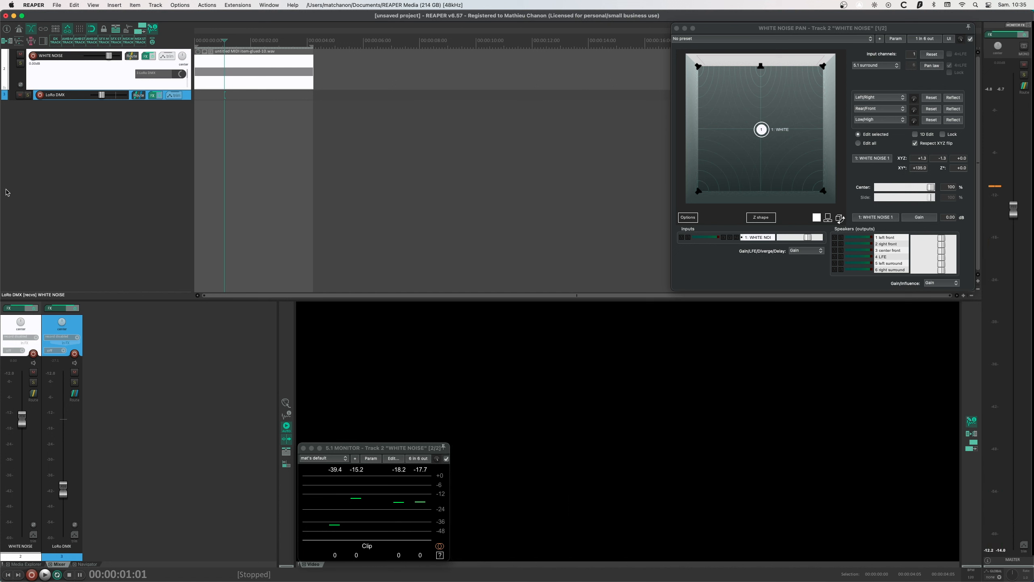
Add a new track below LoRo DMX and name it LtRt DMX.
double_click(46, 154)
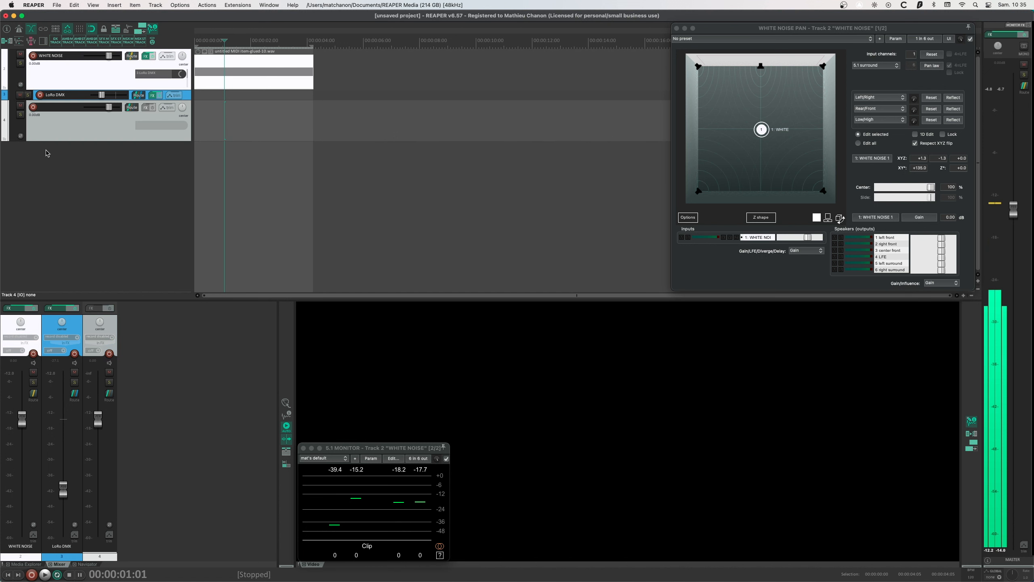
right_click(48, 108)
text(LtRt DMX)
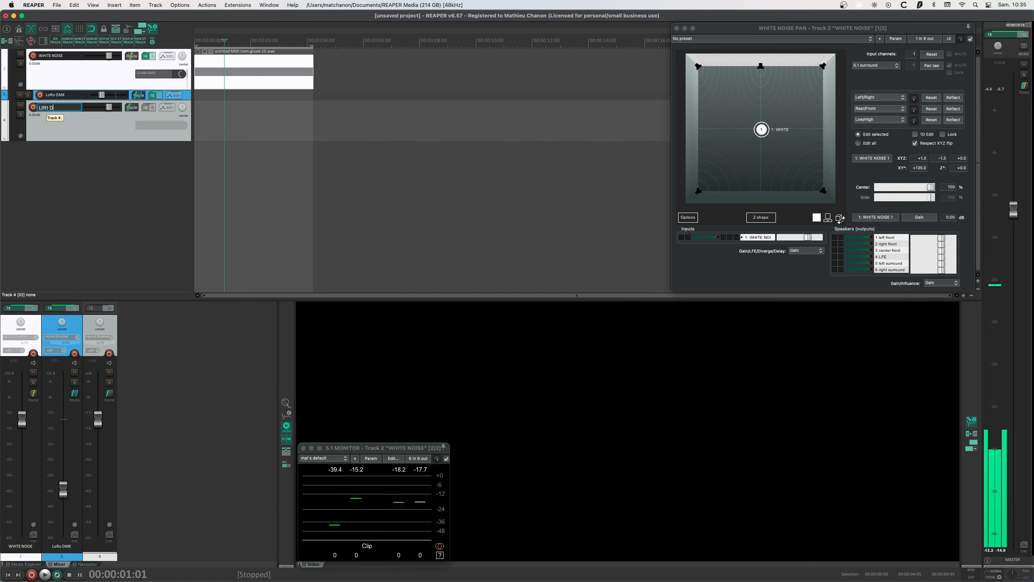
key(Return)
Colour the LtRt DMX track blue.
right_click(57, 135)
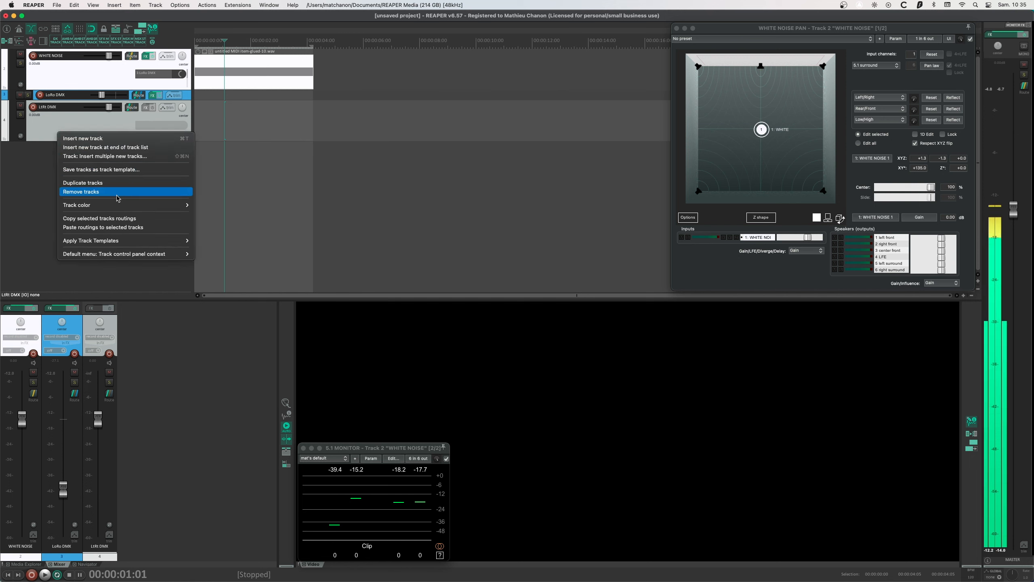
mouse_move(122, 205)
mouse_move(236, 223)
click(321, 285)
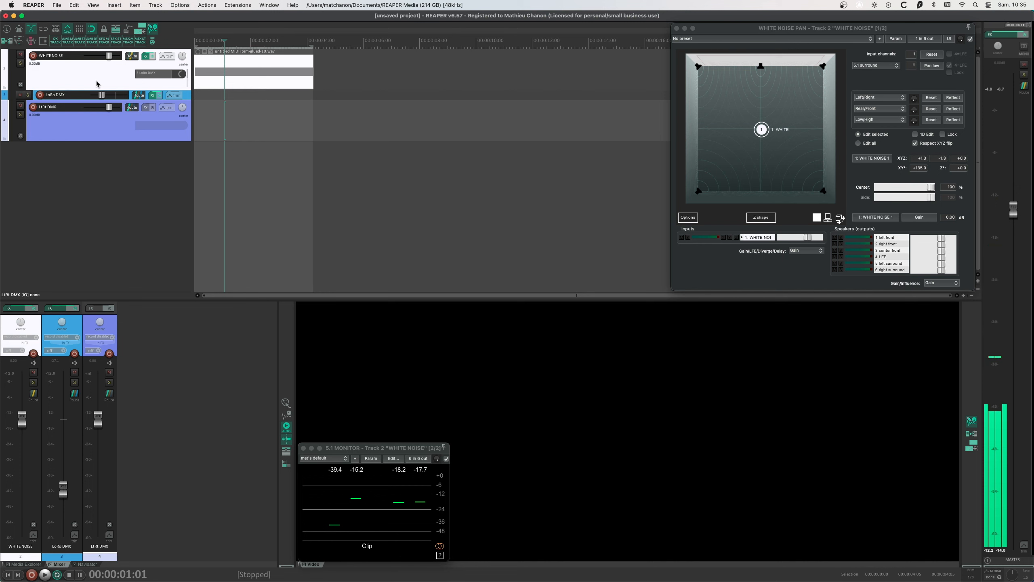
Send WHITE NOISE to the LtRt DMX track and make the WHITE NOISE track tall enough to show both sends.
click(95, 117)
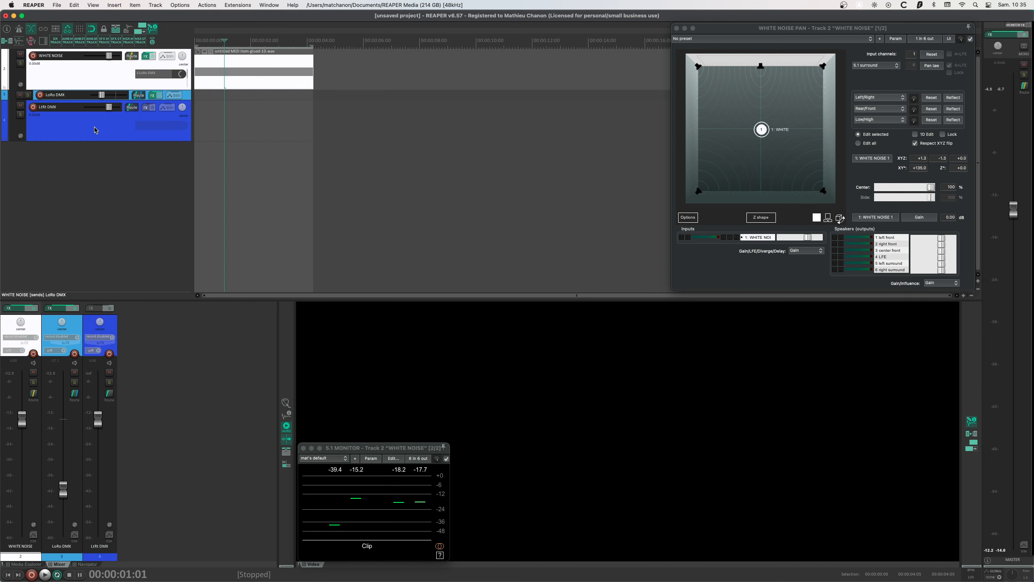
drag(131, 56, 94, 127)
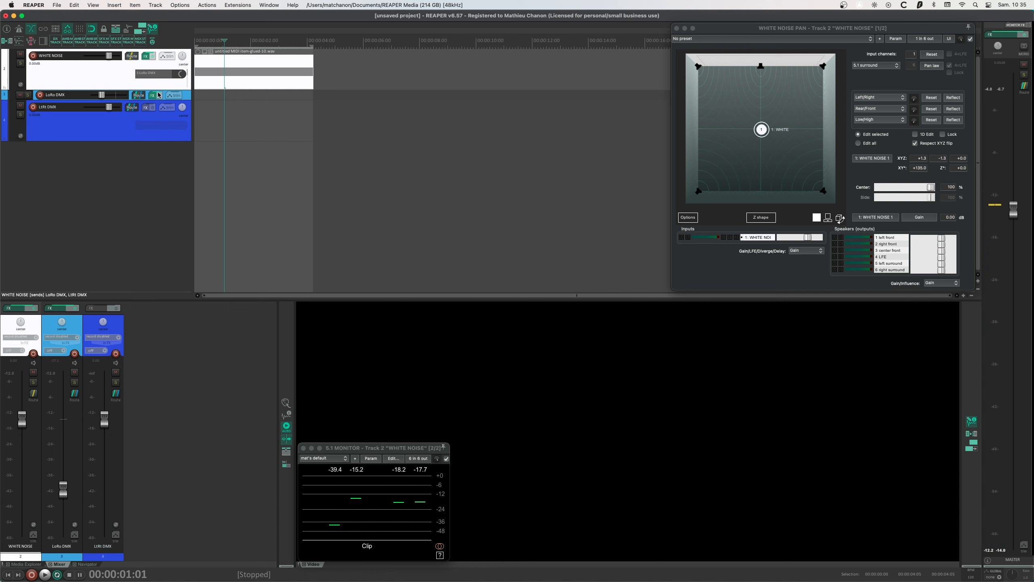
drag(157, 89, 157, 95)
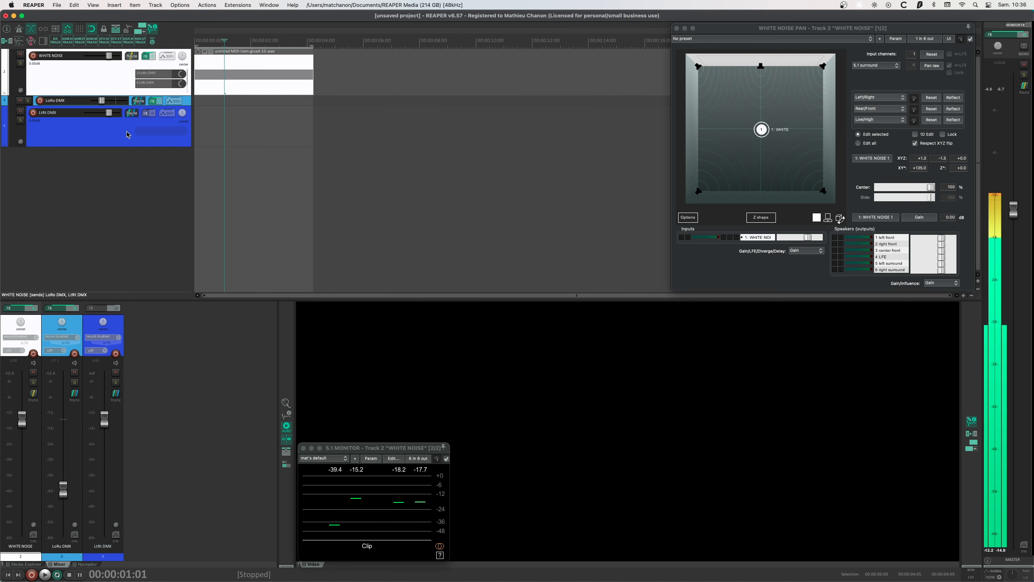
Disable the LtRt DMX track's master send and clear the peak readings on the 5.1 monitor.
right_click(129, 114)
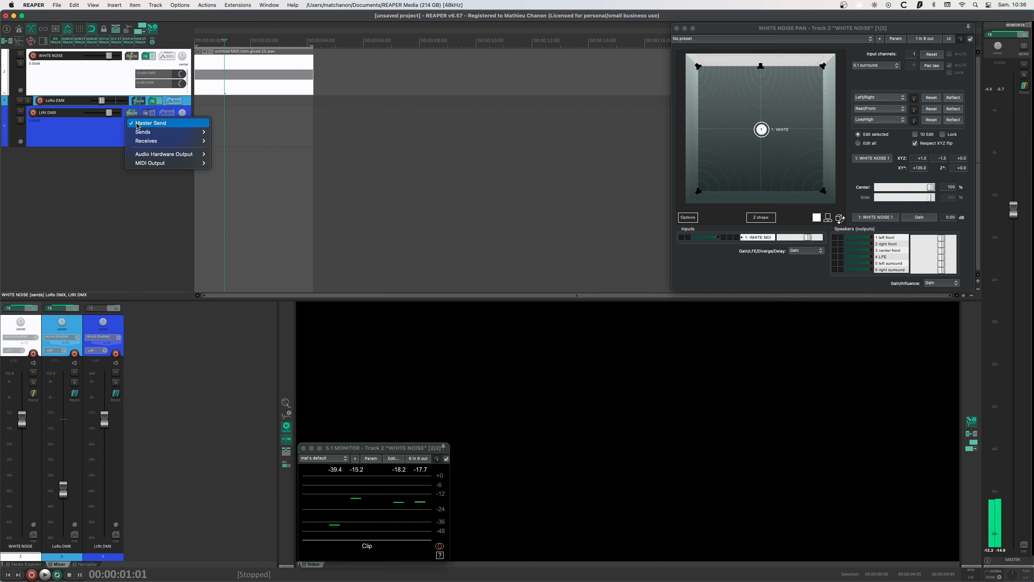
click(139, 123)
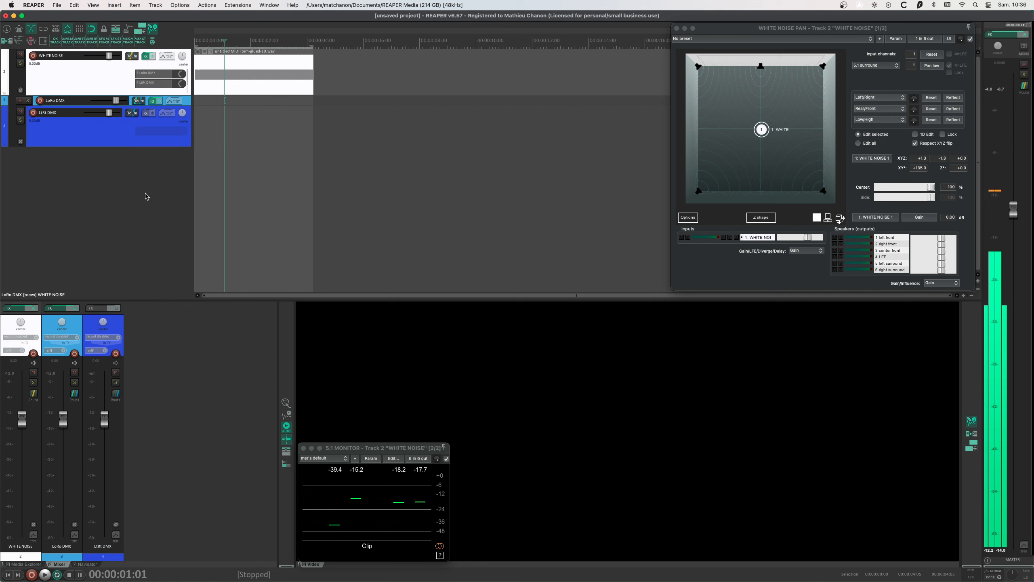
click(365, 492)
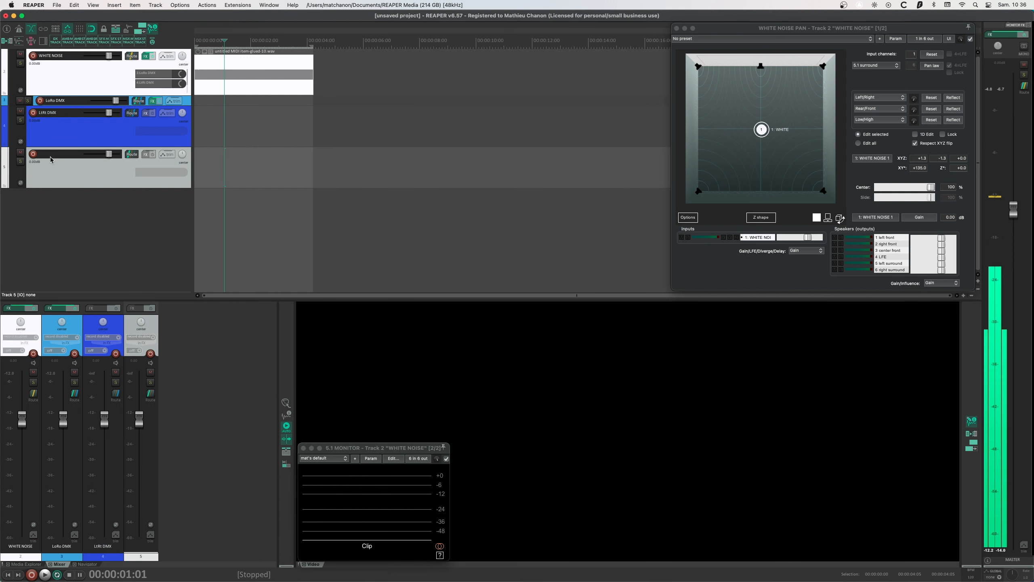
Add a track named SPECTROGRAPH below LtRt DMX and colour it pink.
text(SPECTROGRAPH)
key(Return)
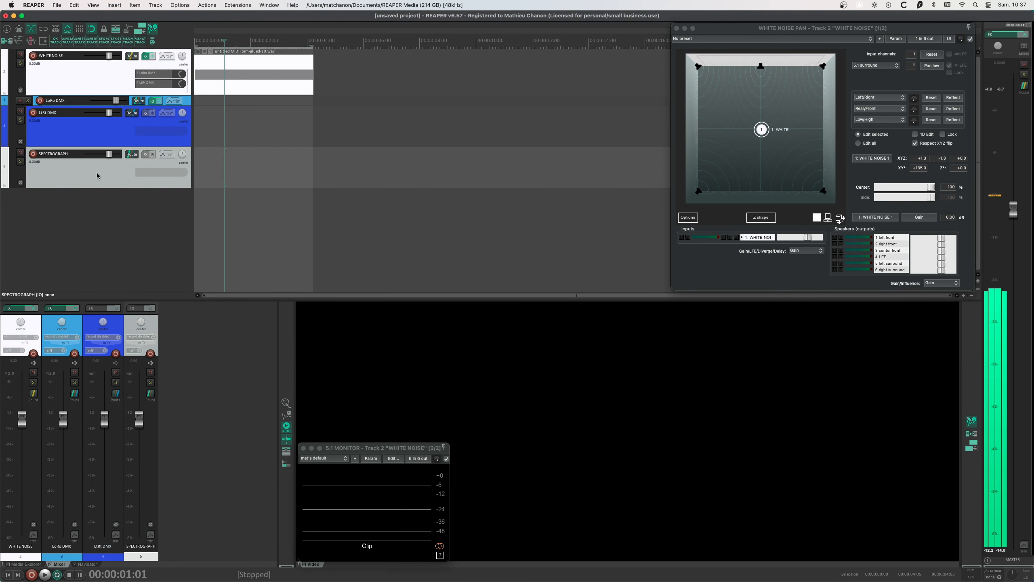
right_click(97, 175)
click(368, 423)
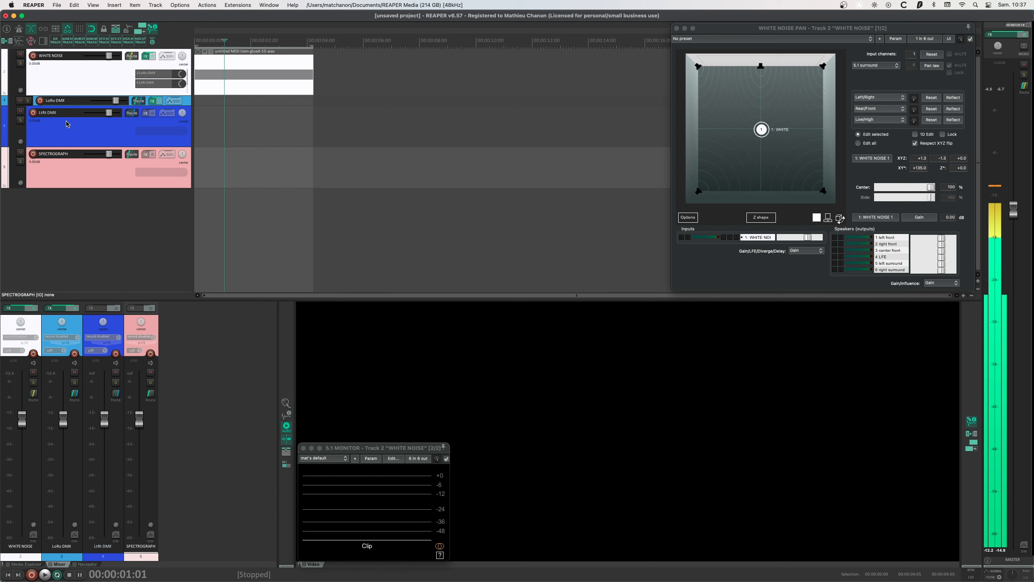
Send the LtRt DMX track to the SPECTROGRAPH track and close the send's routing settings.
drag(131, 113, 134, 161)
click(369, 241)
mouse_move(451, 277)
click(518, 287)
key(Escape)
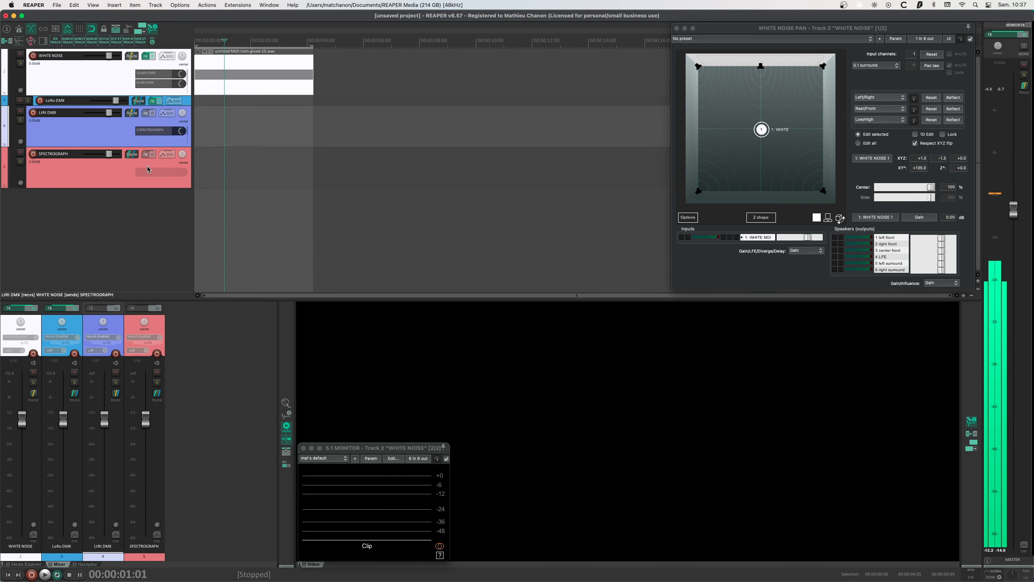
Load the spectro 2 mono 1 stereo FX chain on SPECTROGRAPH and arrange its Left, Right and Left+Right spectrograms as floating windows.
click(147, 155)
double_click(912, 164)
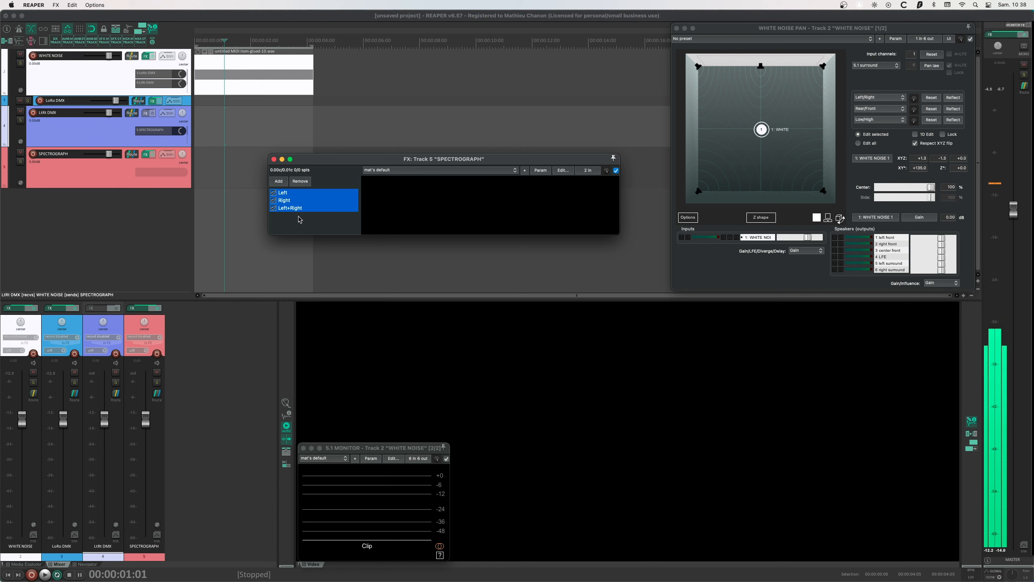
double_click(282, 192)
double_click(284, 200)
drag(554, 381, 378, 363)
drag(348, 386, 348, 374)
double_click(290, 208)
drag(637, 380, 660, 418)
click(346, 306)
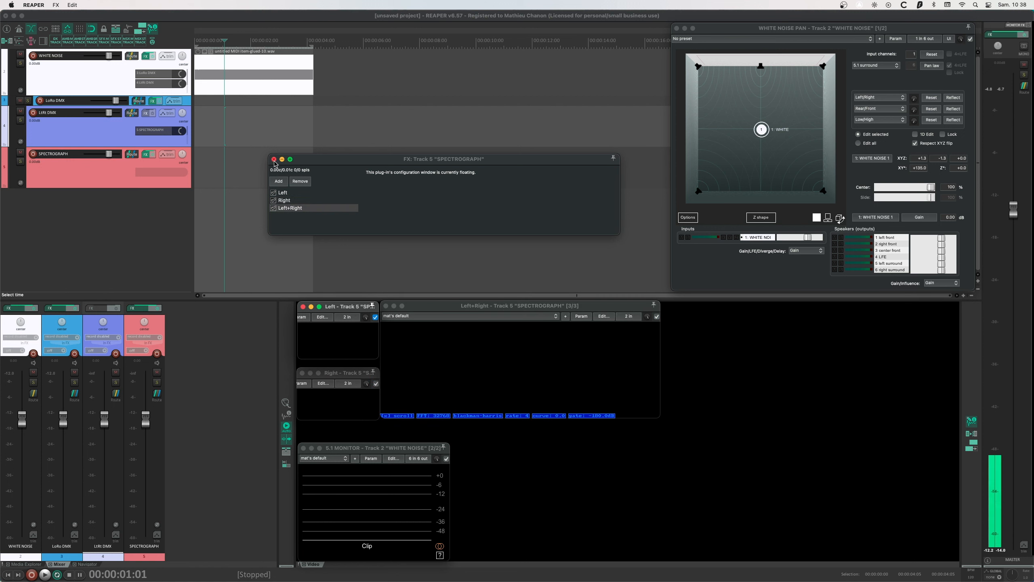
click(273, 159)
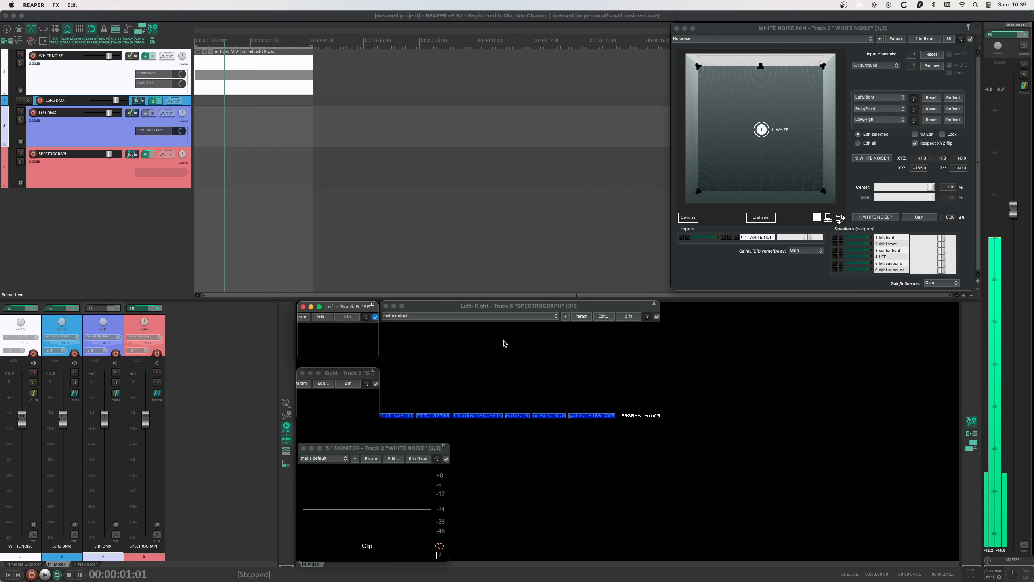
Play the white noise and pan it to the left front speaker, ending on the centre front speaker.
key(space)
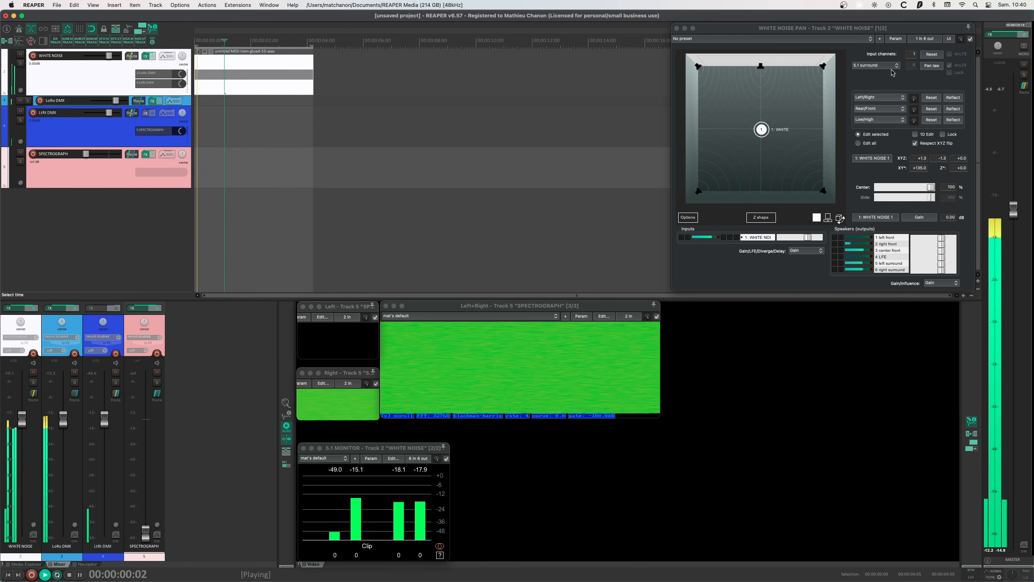
drag(761, 130, 697, 66)
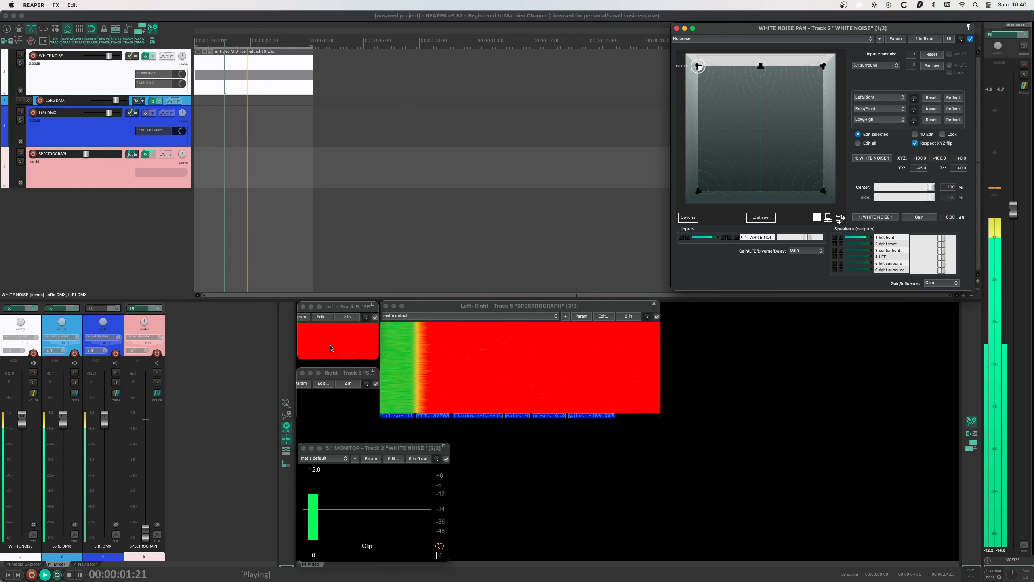
drag(698, 66, 760, 64)
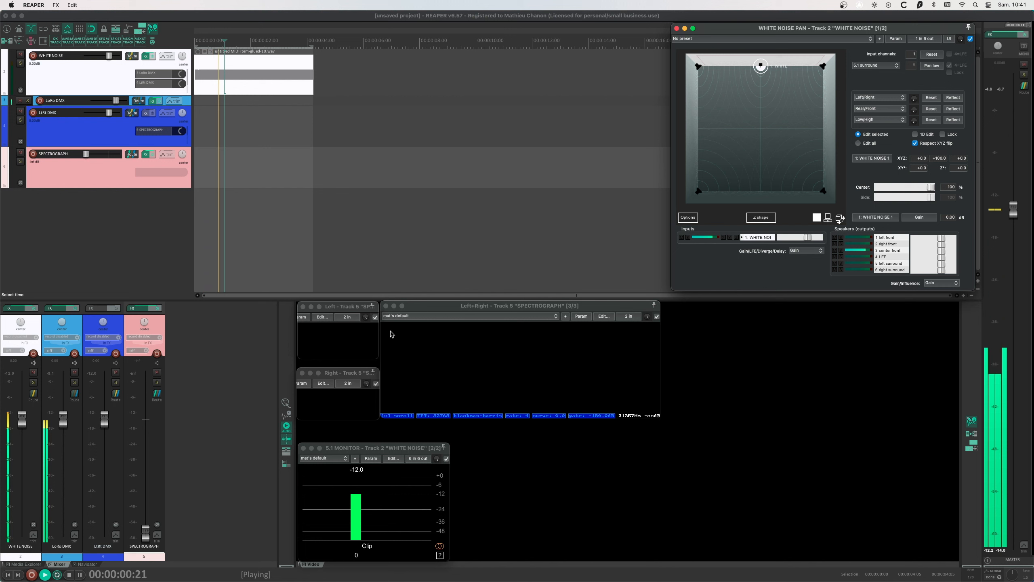
mouse_move(762, 67)
mouse_down()
mouse_move(832, 64)
mouse_move(762, 67)
mouse_move(748, 102)
mouse_move(792, 144)
mouse_move(755, 104)
mouse_move(760, 65)
mouse_up()
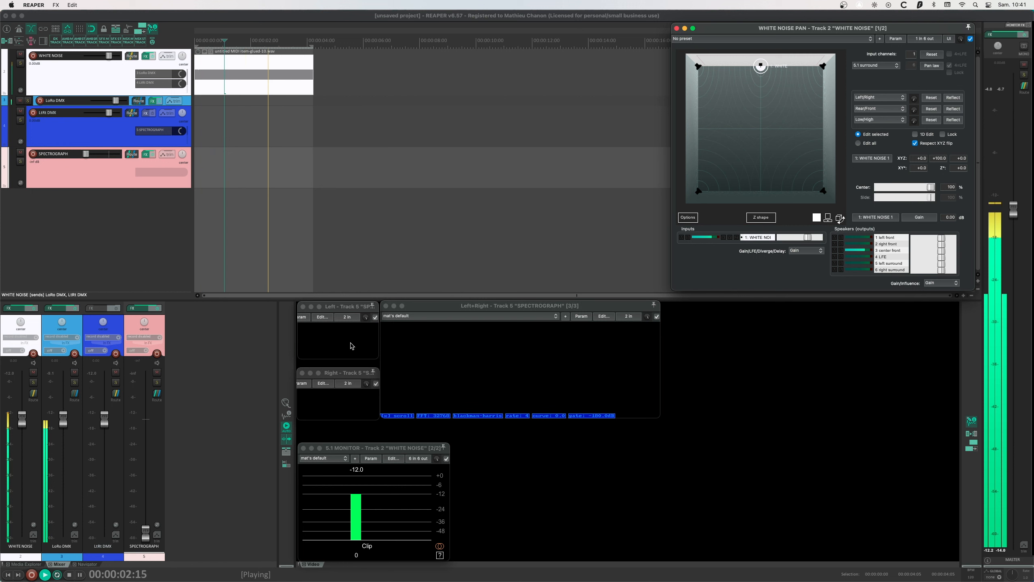
Add a loudness meter named LtRt MONITOR to the LtRt DMX track and place it beside the 5.1 monitor.
click(102, 135)
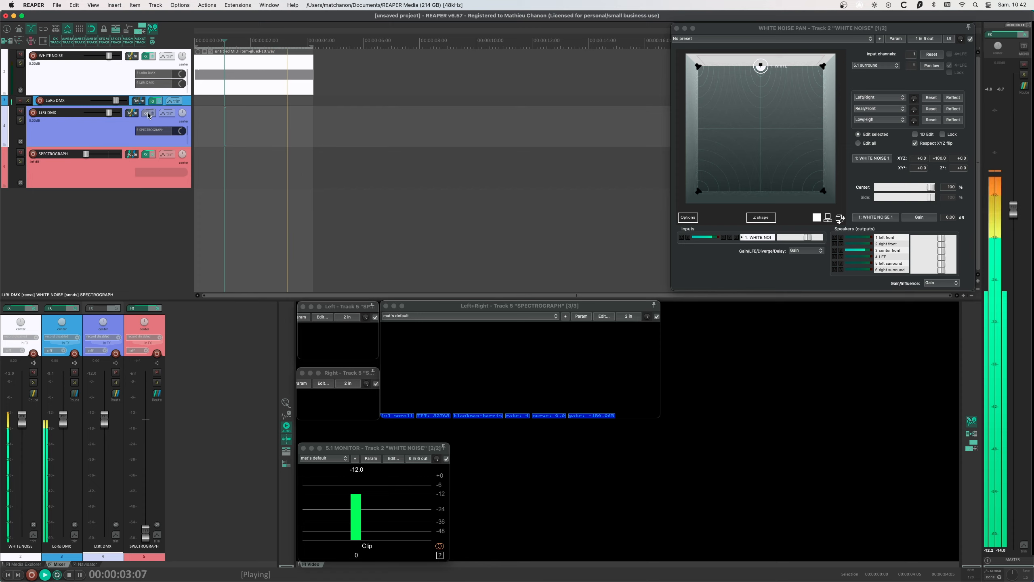
text(Lt)
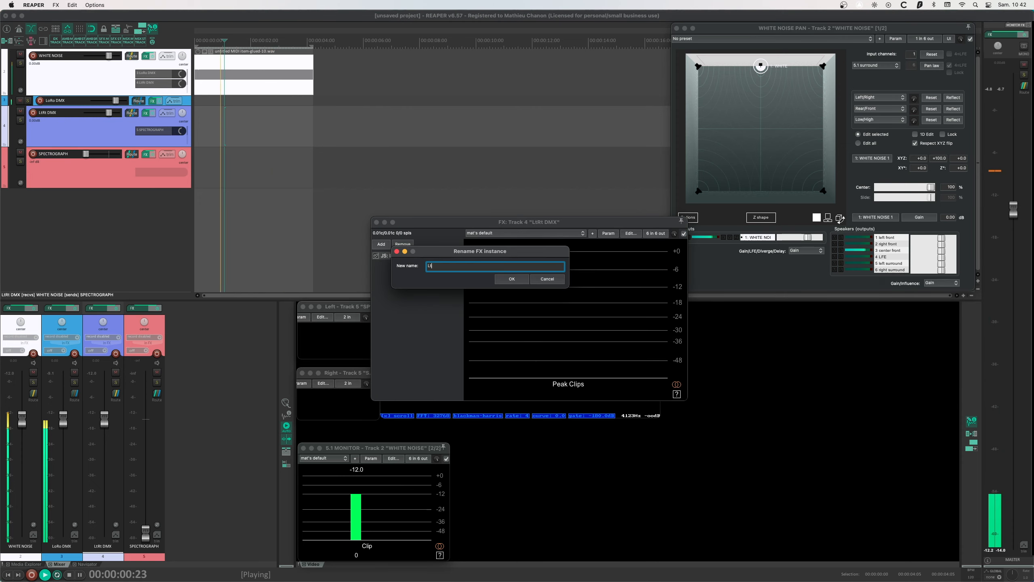
text(Rt MONITOR)
key(Return)
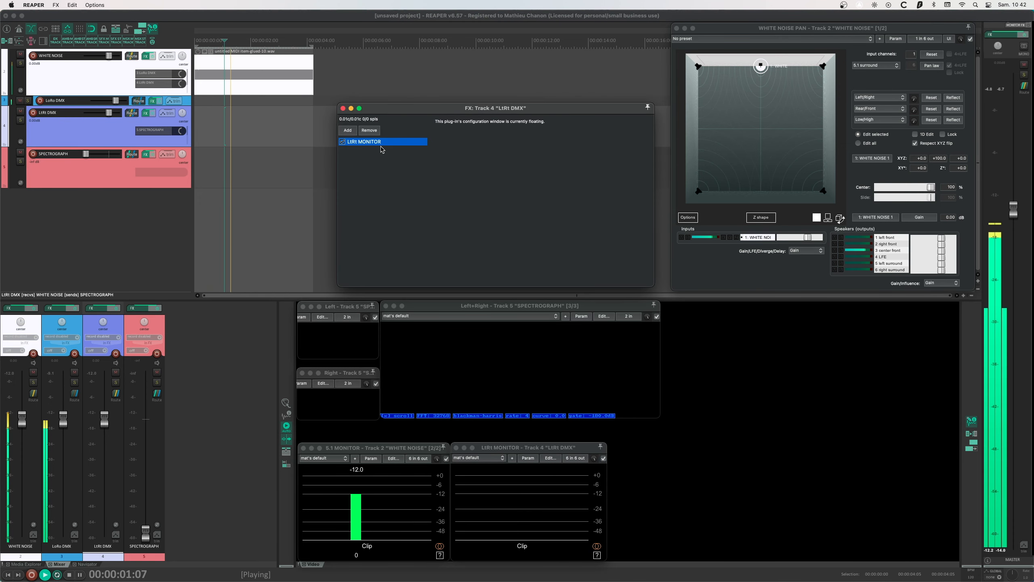
Add a Channel Mapper-Downmixer named LtRt DOWNMIXER to the LtRt DMX track, with the LoRo LtRt.png reference beside it.
click(348, 131)
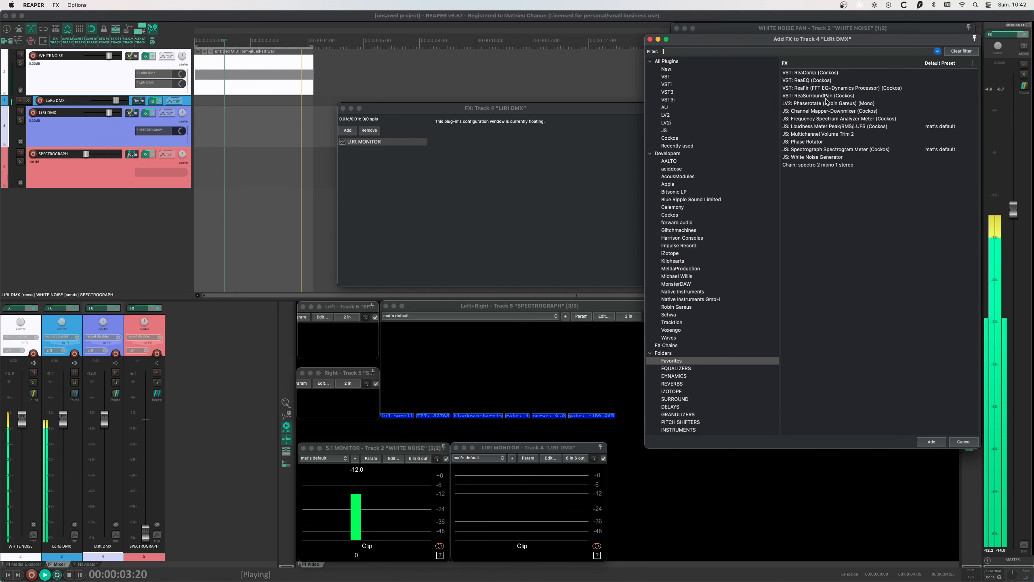
click(829, 112)
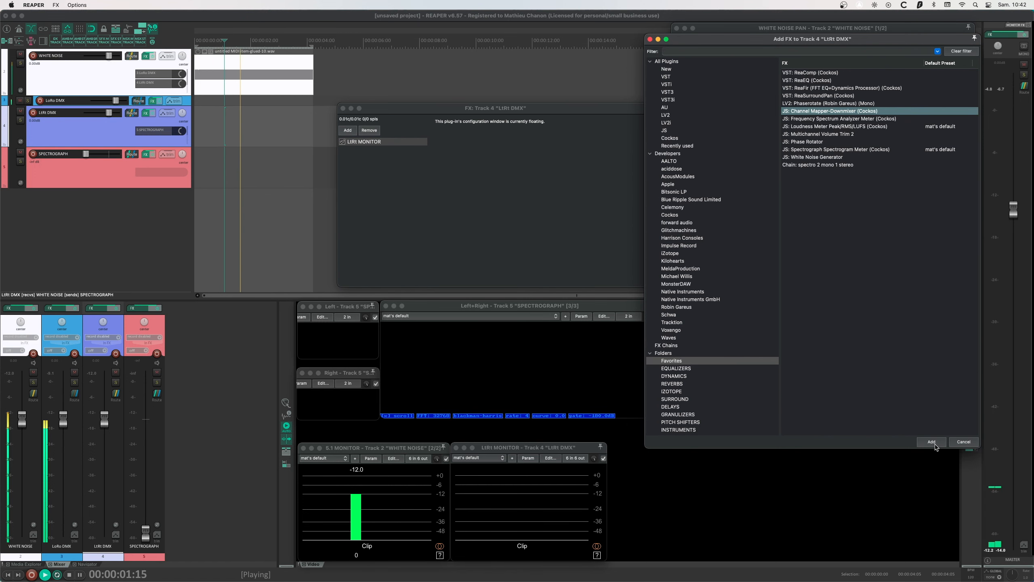
click(921, 443)
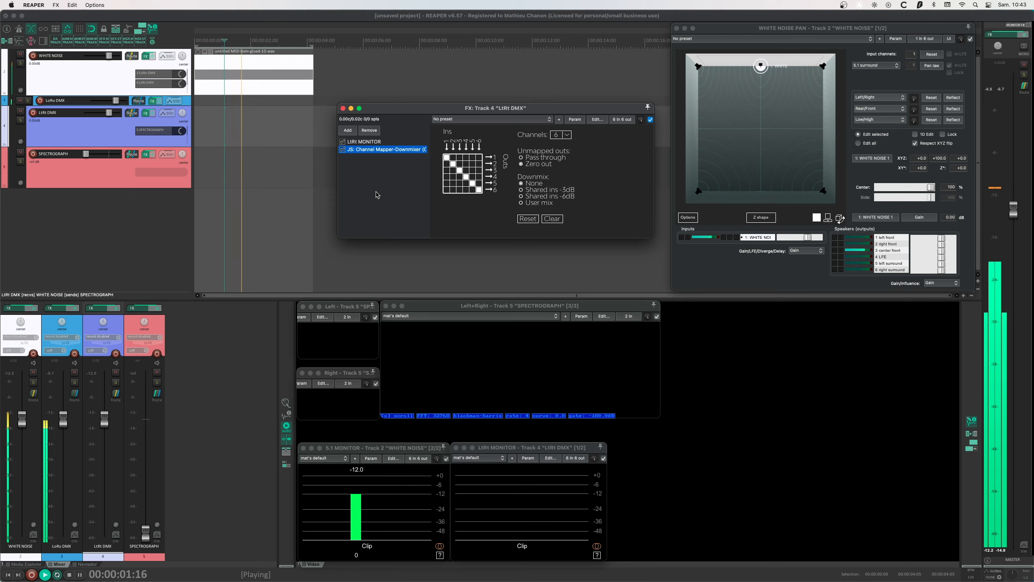
key(ctrl+Right)
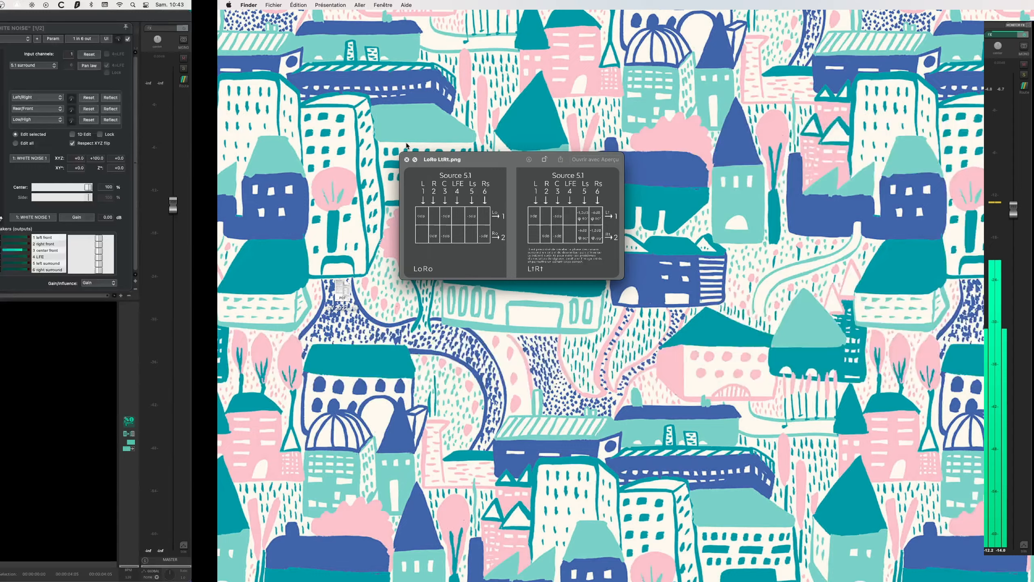
key(ctrl+Left)
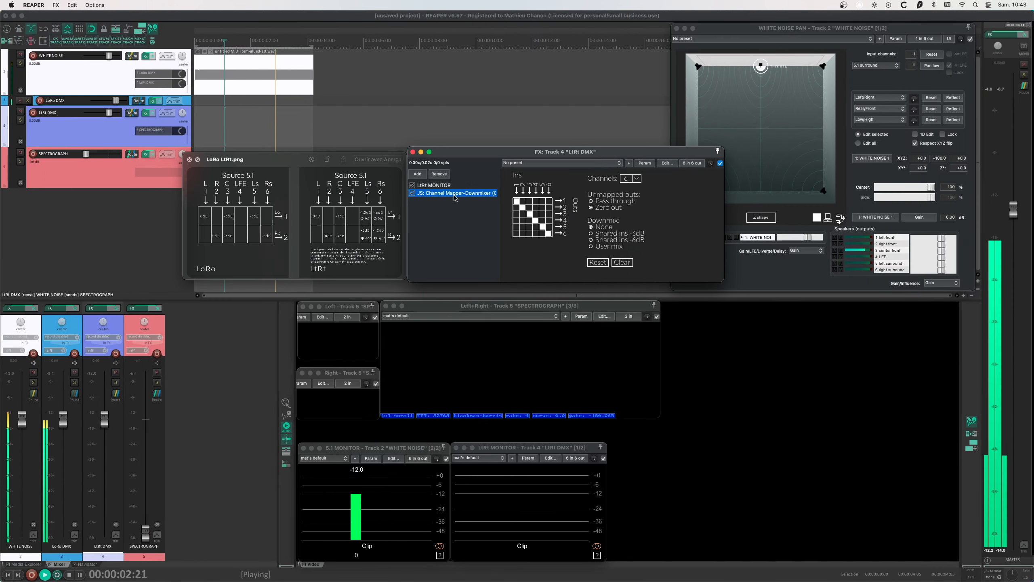
click(451, 193)
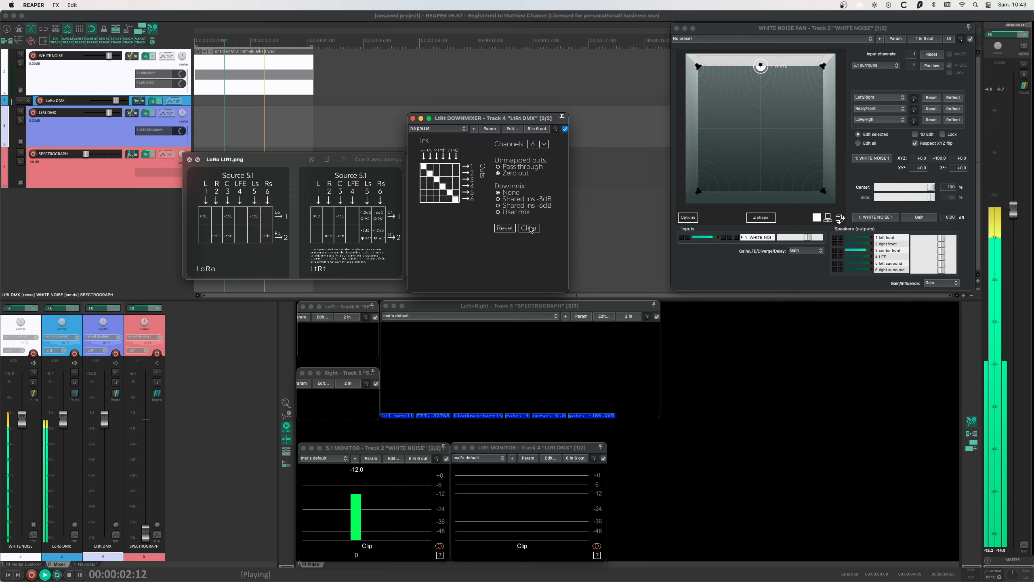
Clear the LtRt DOWNMIXER matrix, route input 1 to output 1, 2 to 2 and 3 to both, with input 3 at -3 dB in User mix.
click(530, 227)
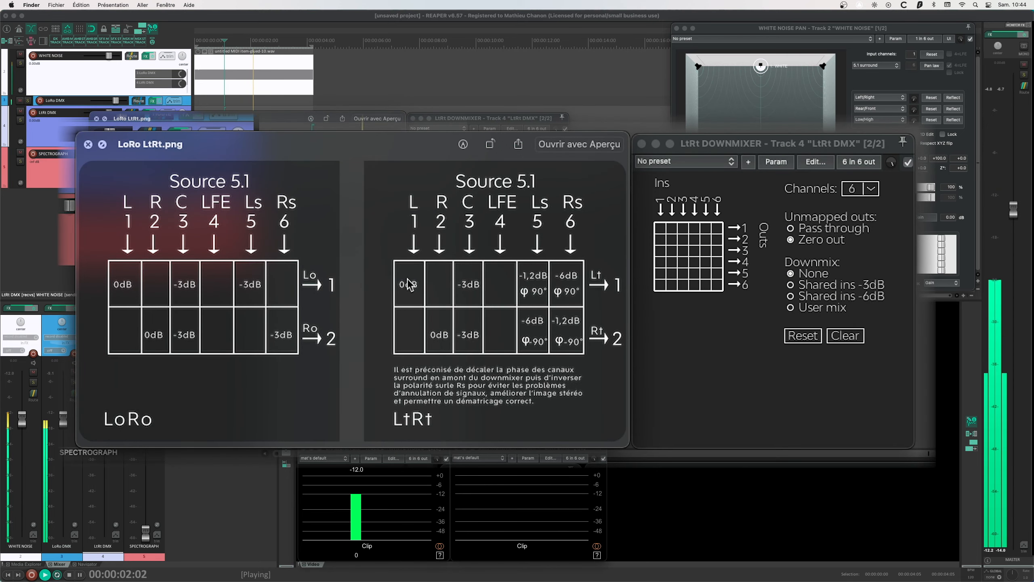
click(660, 229)
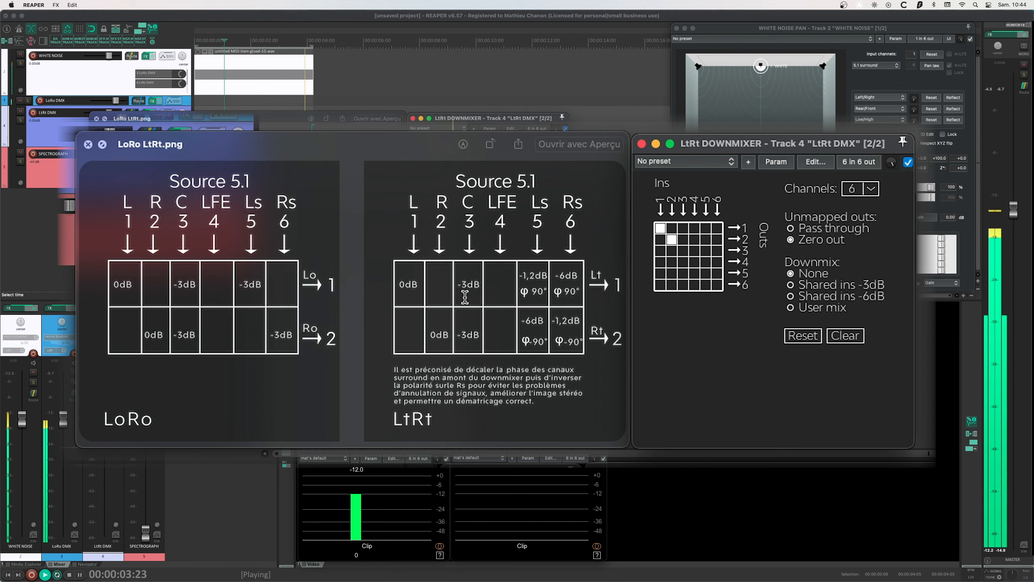
click(684, 228)
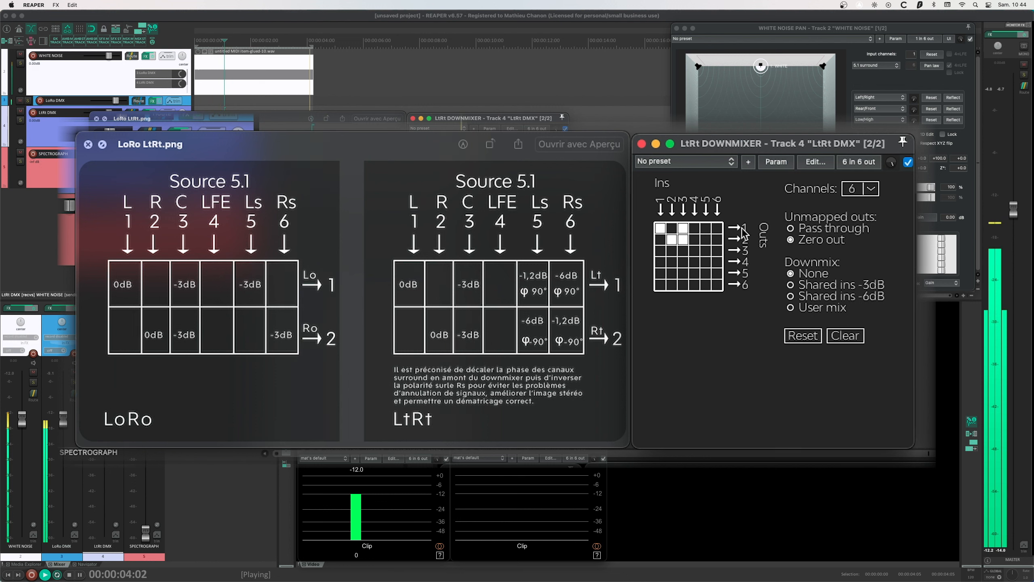
click(790, 309)
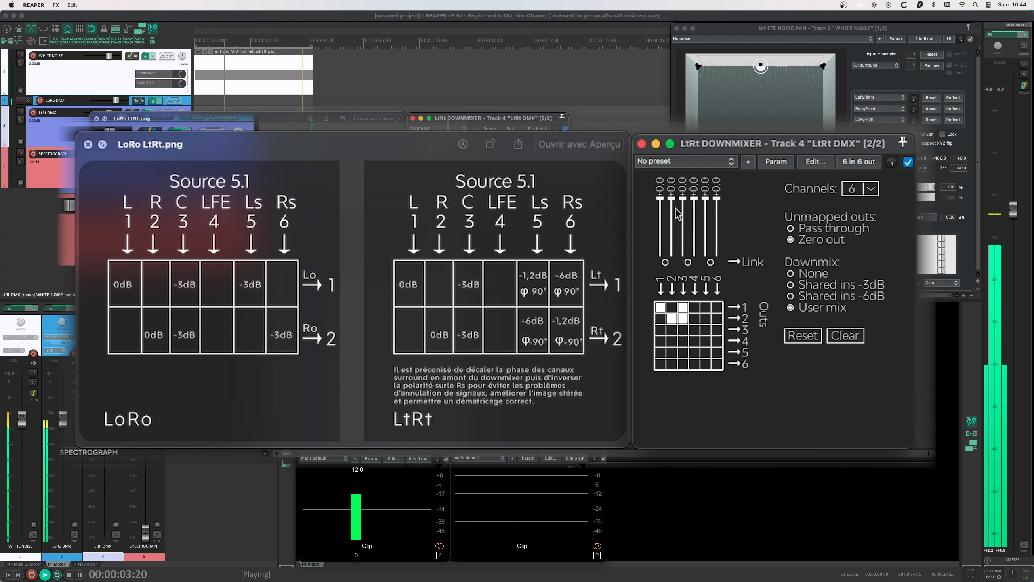
drag(682, 210, 682, 221)
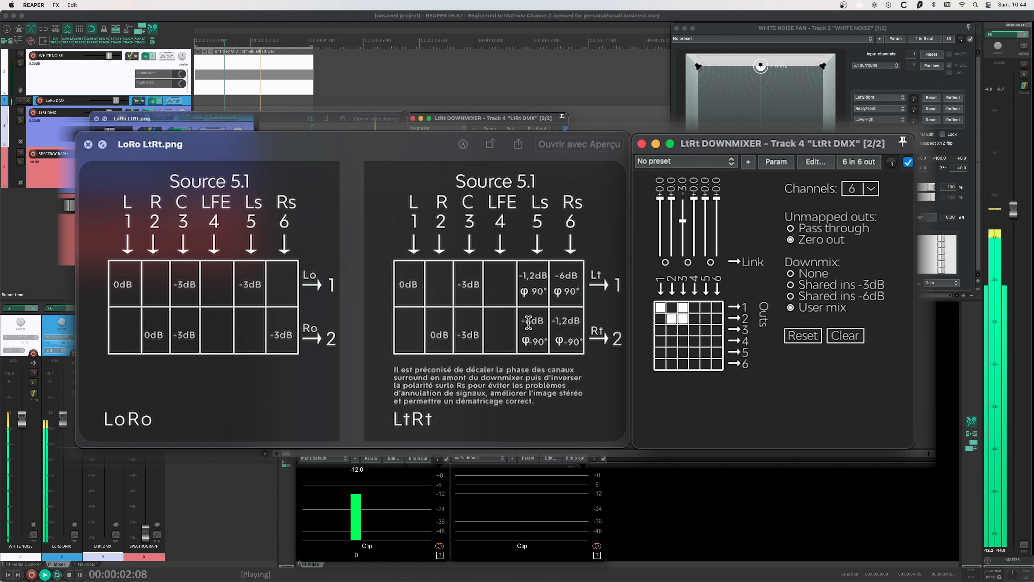
Route input 5 to output 1 and input 6 to output 2, and link their faders at -1.2 dB.
click(705, 321)
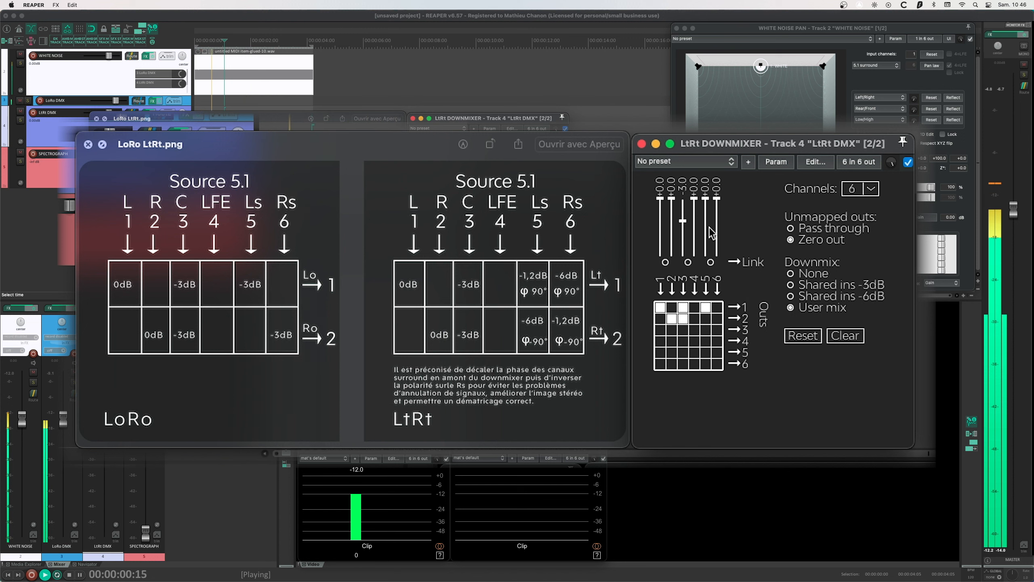
click(717, 319)
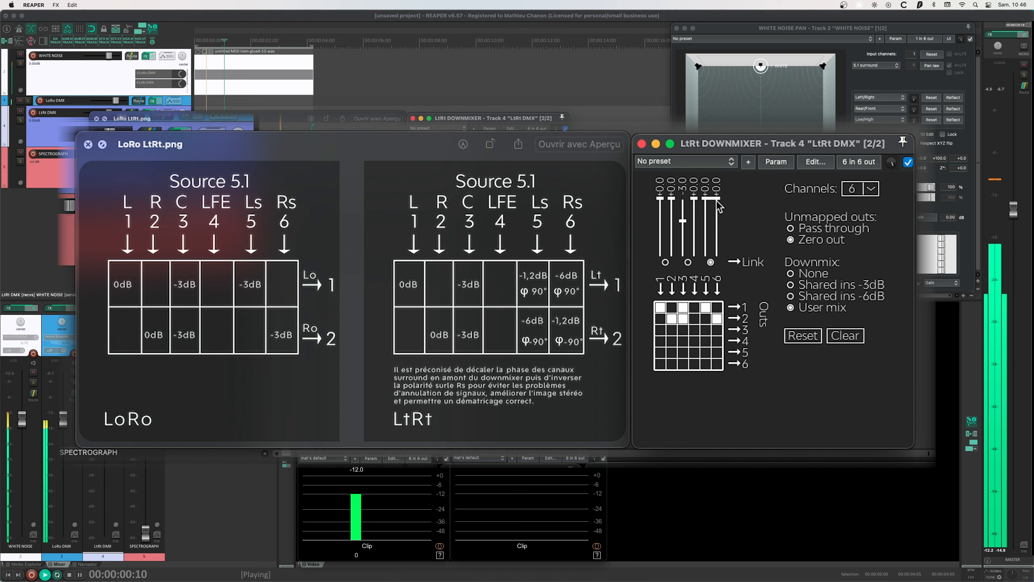
drag(718, 214, 717, 210)
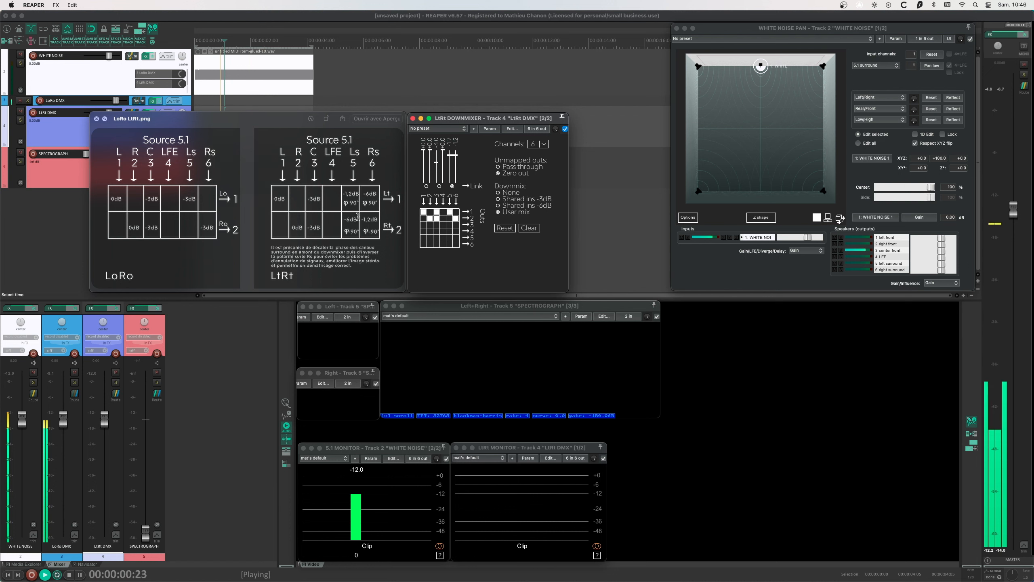
Add a second Channel Mapper-Downmixer to the LtRt DMX track and name it 5/6 DUPLICATE 7/8.
click(60, 139)
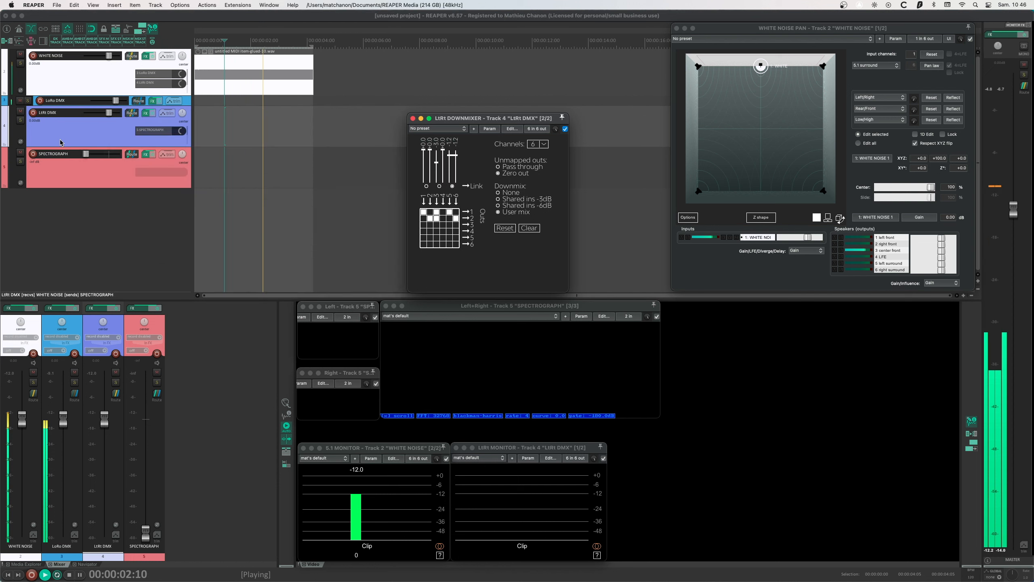
click(146, 112)
click(418, 174)
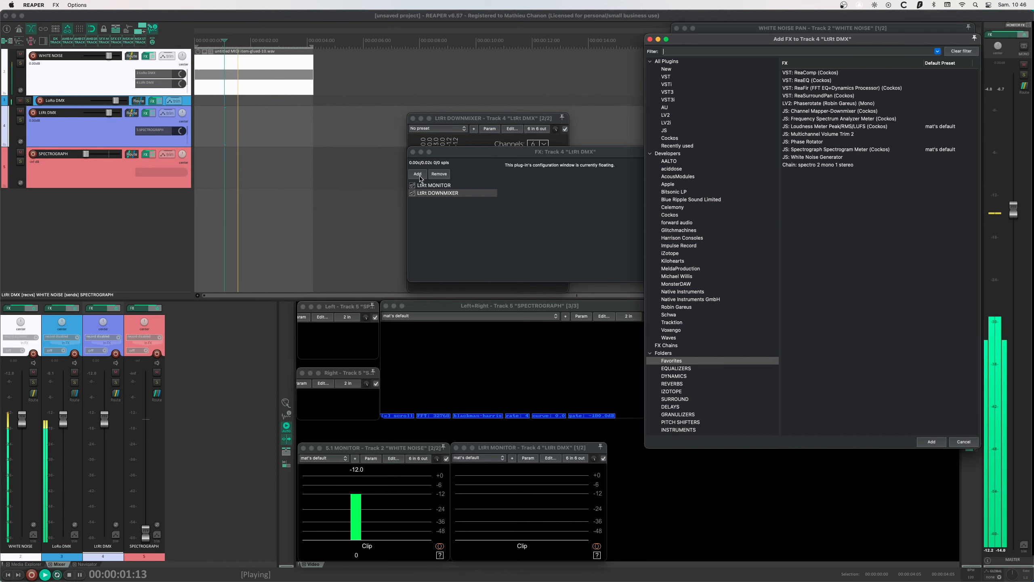
click(818, 111)
click(932, 441)
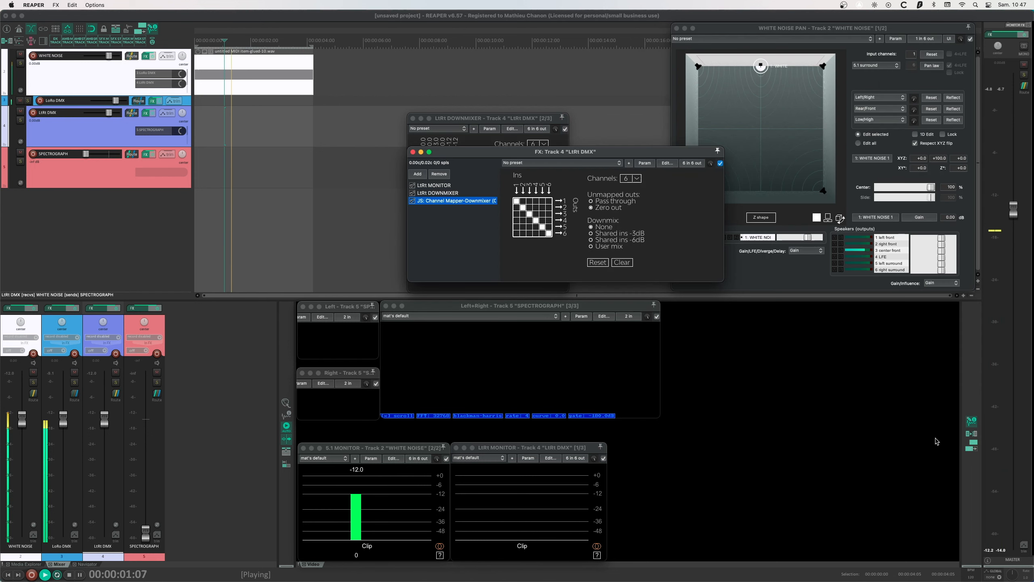
right_click(436, 202)
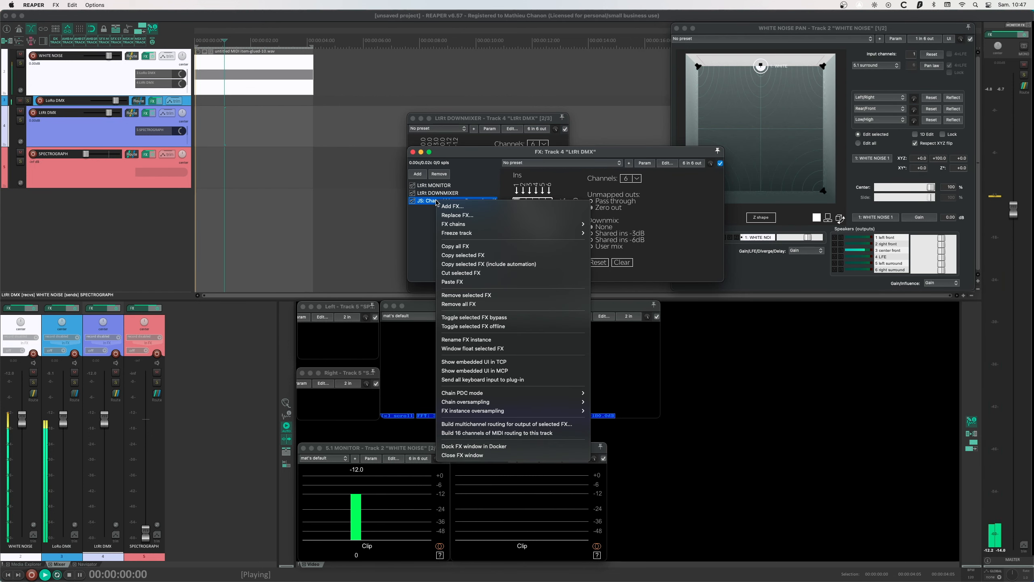
click(466, 340)
text(5/6 DUPLICATE)
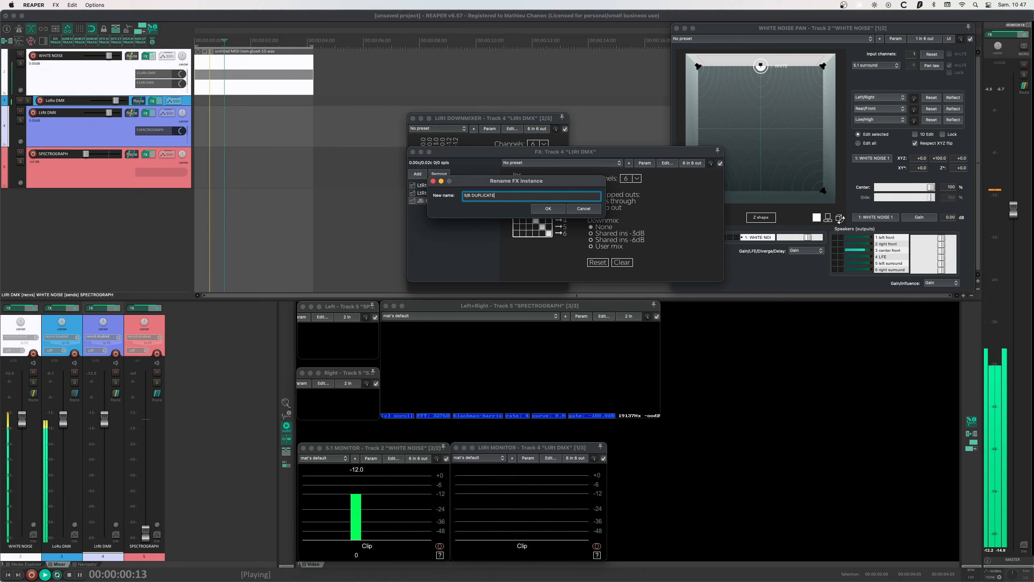
text(7/8)
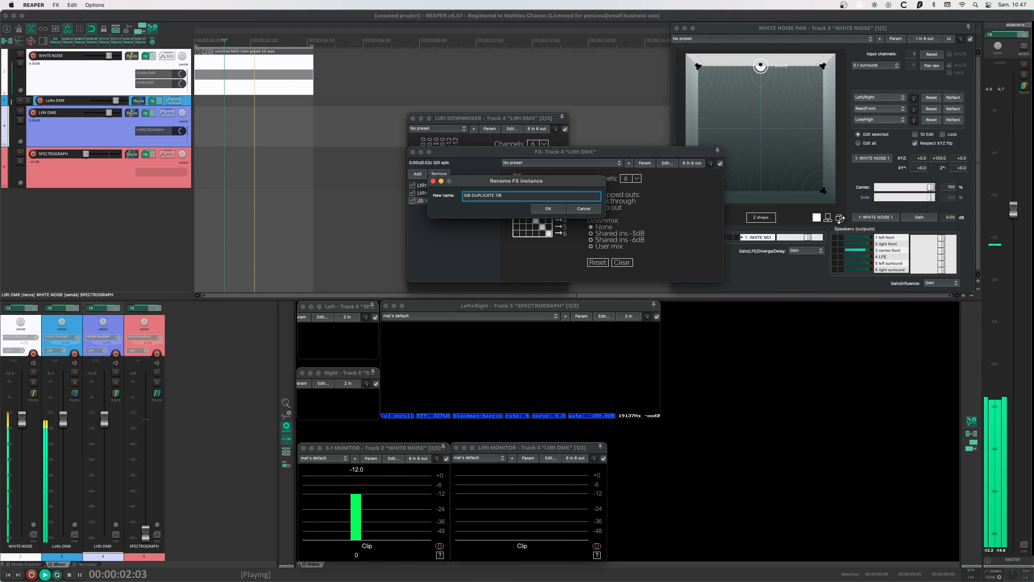
key(Return)
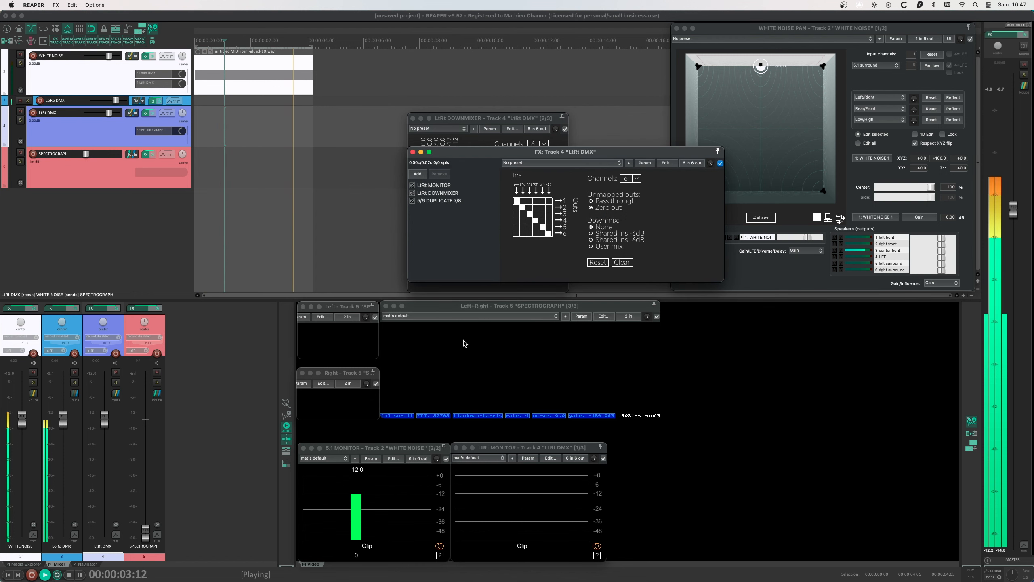
Order the LtRt DMX effects as 5/6 DUPLICATE 7/8, LtRt DOWNMIXER, LtRt MONITOR, and clear the 5/6 DUPLICATE 7/8 matrix.
click(439, 201)
mouse_move(439, 201)
mouse_down()
mouse_move(440, 186)
mouse_move(440, 202)
mouse_up()
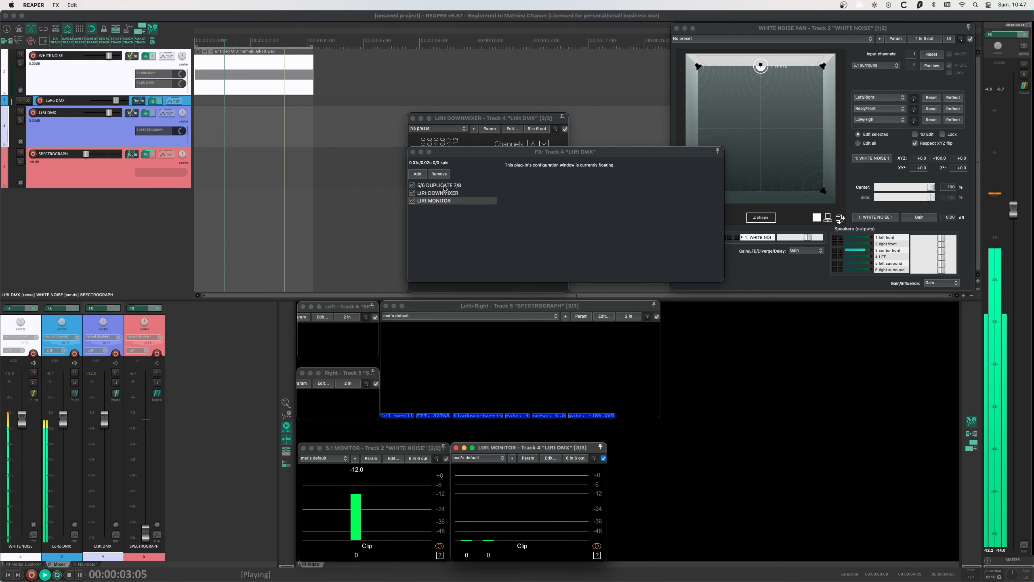
click(444, 186)
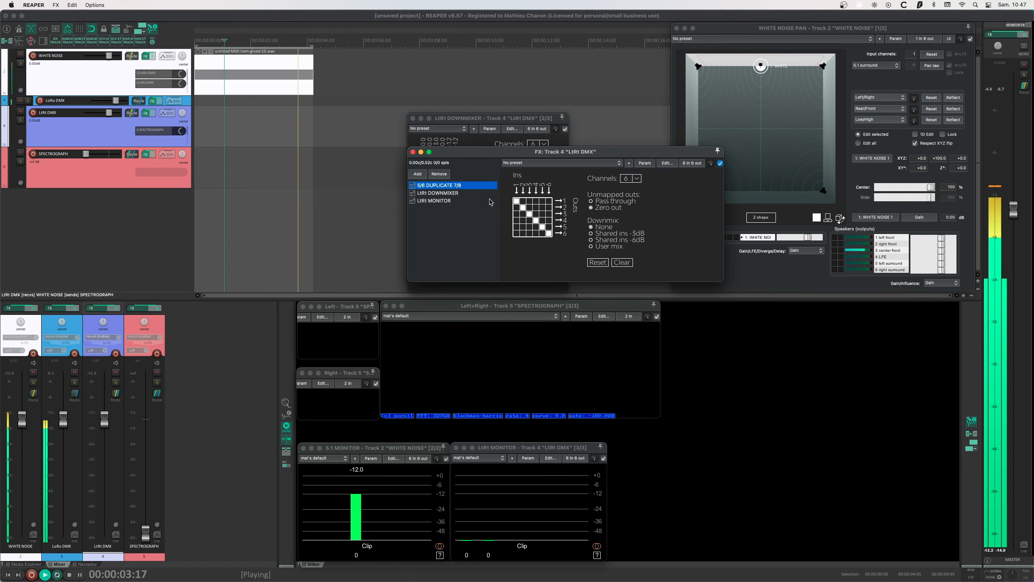
click(629, 264)
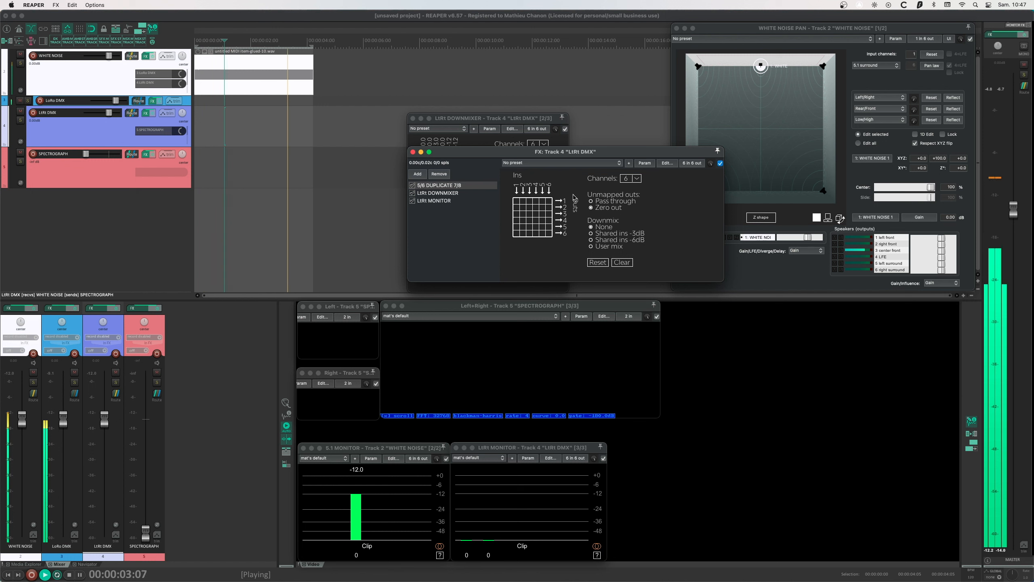
Set the 5/6 DUPLICATE 7/8 mapper to 8 channels and route only input 5 to output 7 and input 6 to output 8.
click(631, 179)
click(633, 215)
click(556, 240)
click(561, 246)
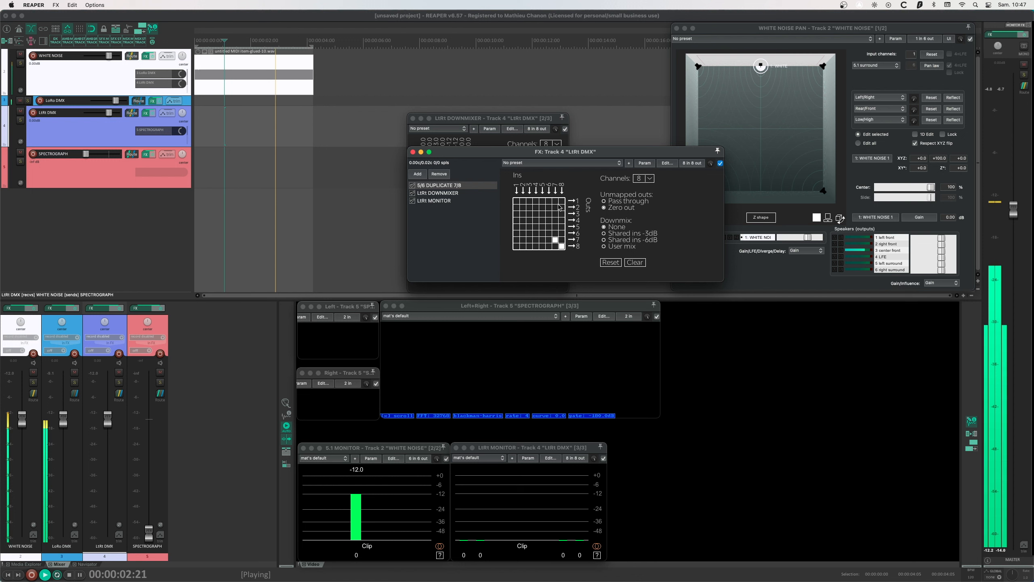
click(555, 240)
click(562, 246)
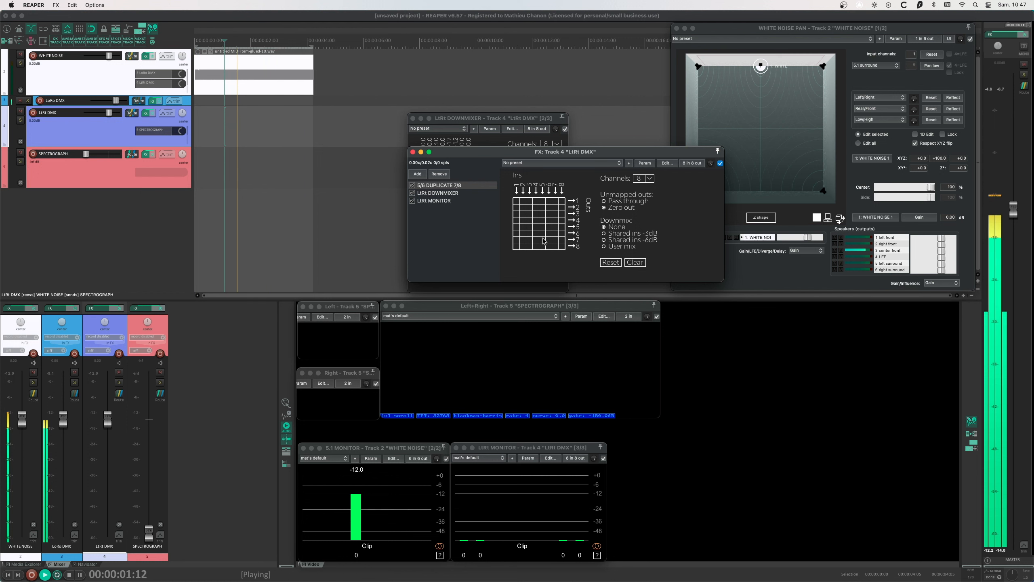
click(542, 239)
click(549, 246)
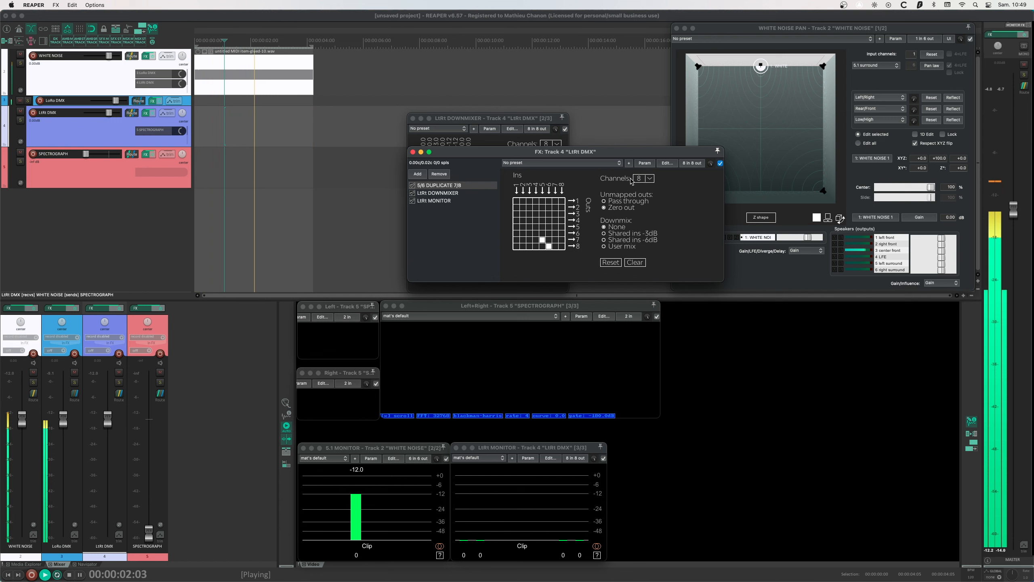
click(549, 246)
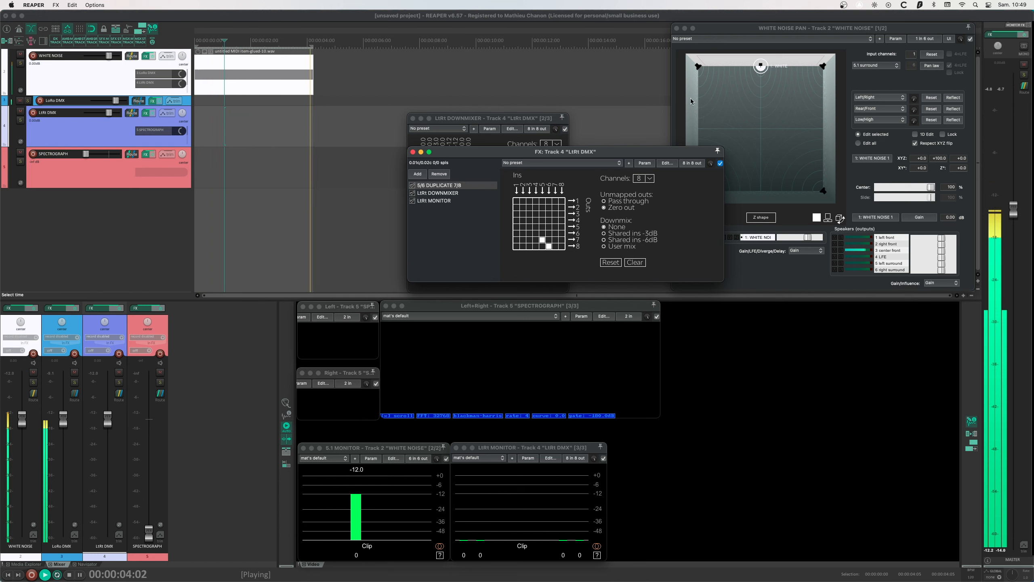
Pan the white noise to the left surround speaker and float the 5/6 DUPLICATE 7/8 window beside LtRt DOWNMIXER.
click(746, 77)
drag(760, 66, 672, 199)
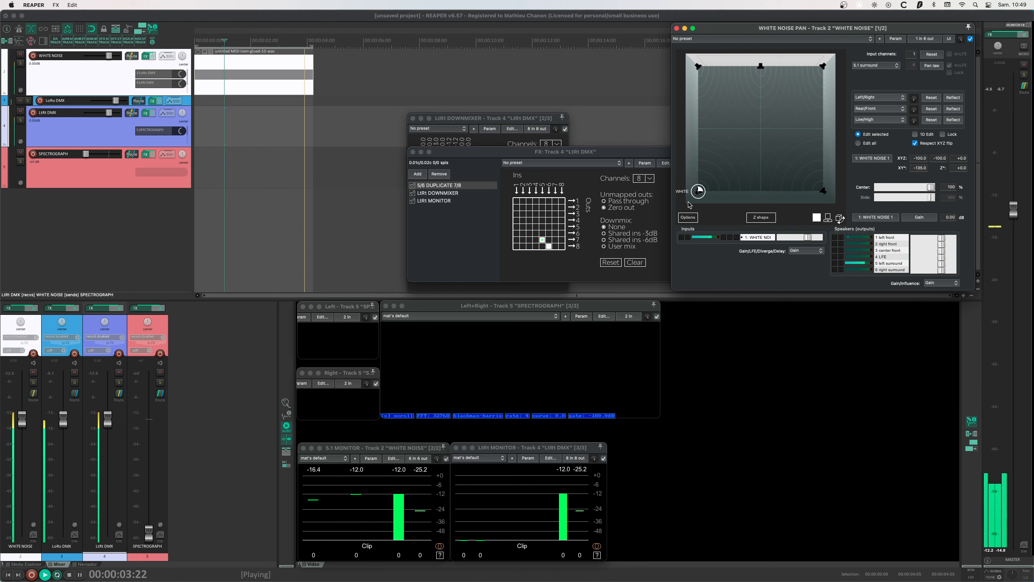
click(438, 186)
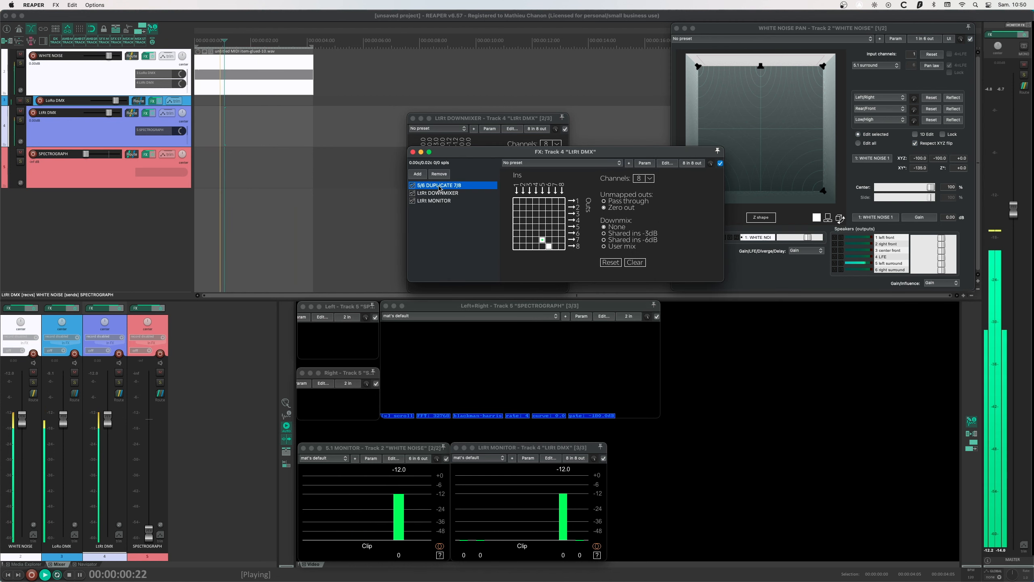
double_click(437, 186)
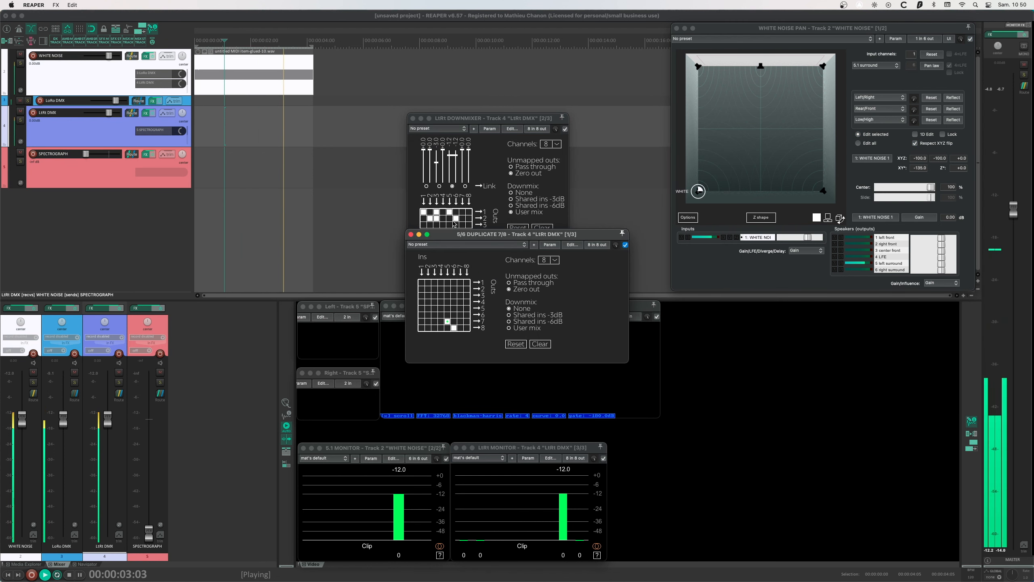
drag(456, 234, 291, 159)
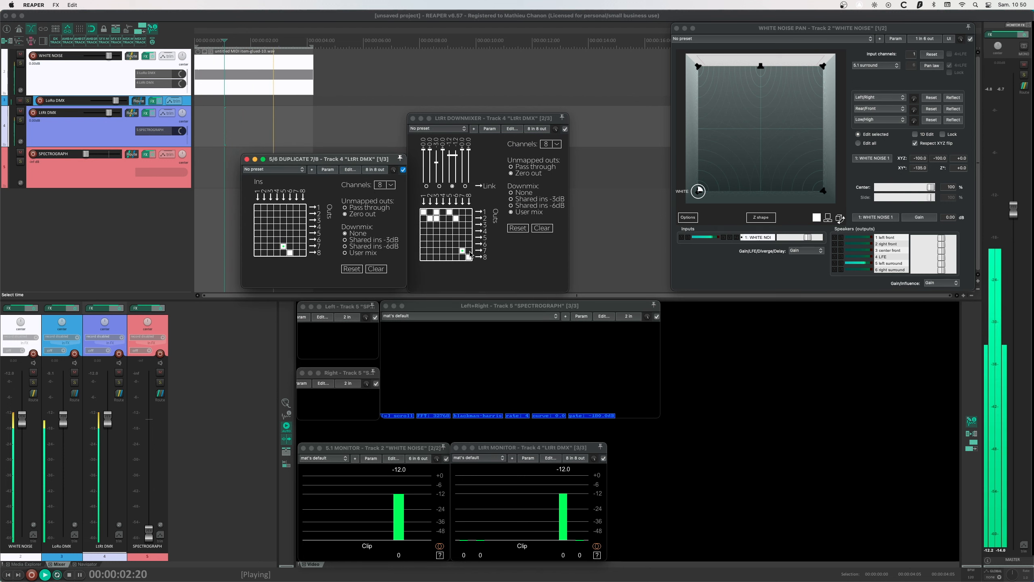
Set the unmapped outs of 5/6 DUPLICATE 7/8 to Pass through, panning the noise to the left front and both surrounds to check the levels.
drag(688, 200, 688, 76)
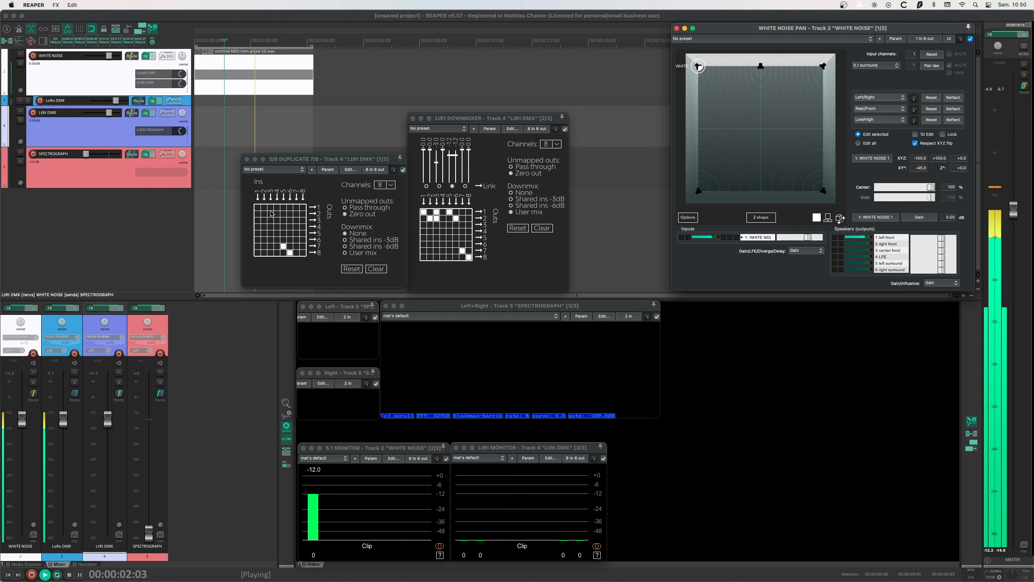
click(346, 208)
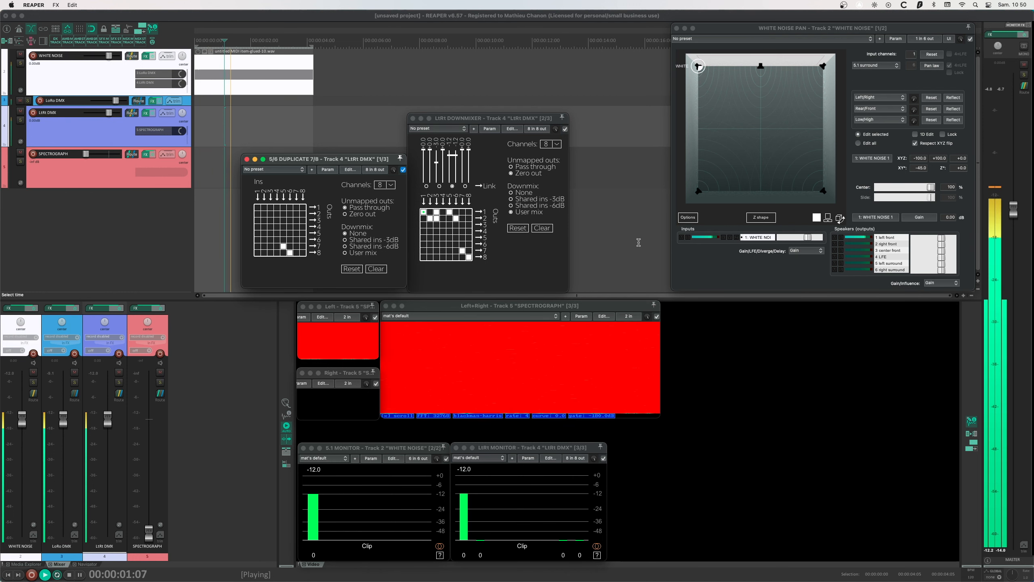
drag(698, 66, 698, 191)
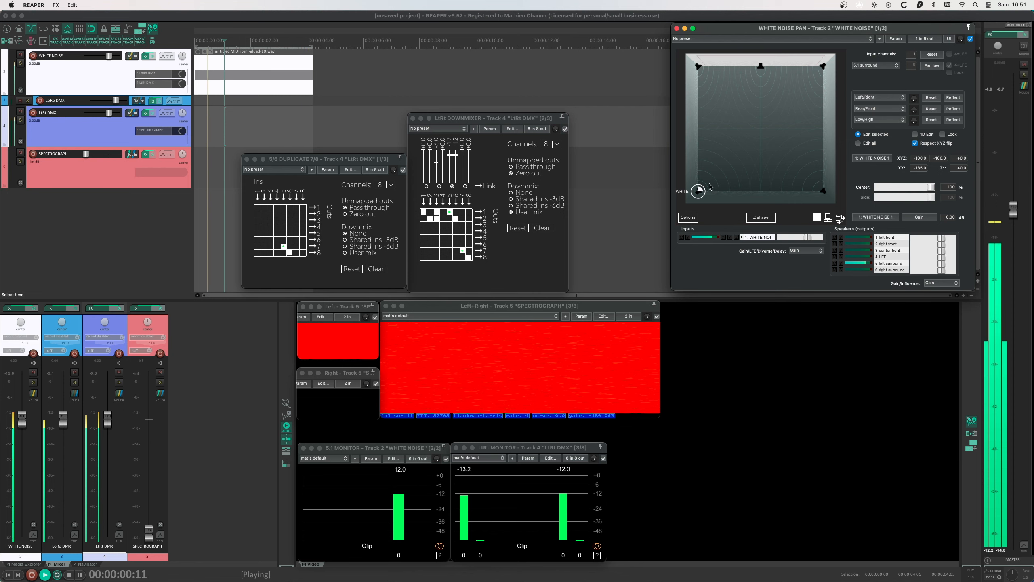
drag(698, 191, 842, 212)
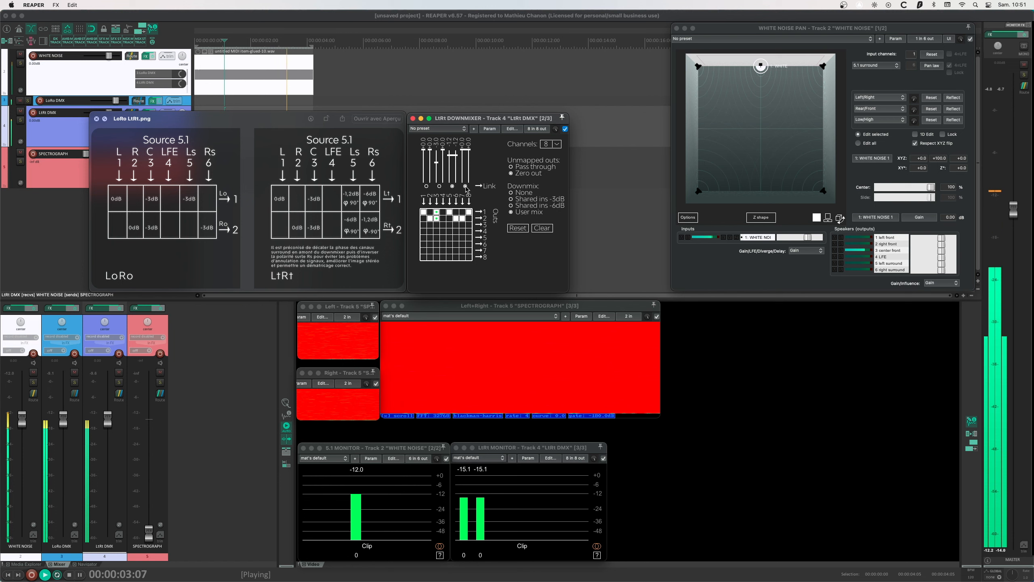
Lower the linked input 7 and 8 faders in LtRt DOWNMIXER to -6 dB.
drag(469, 153, 470, 156)
drag(468, 166, 468, 170)
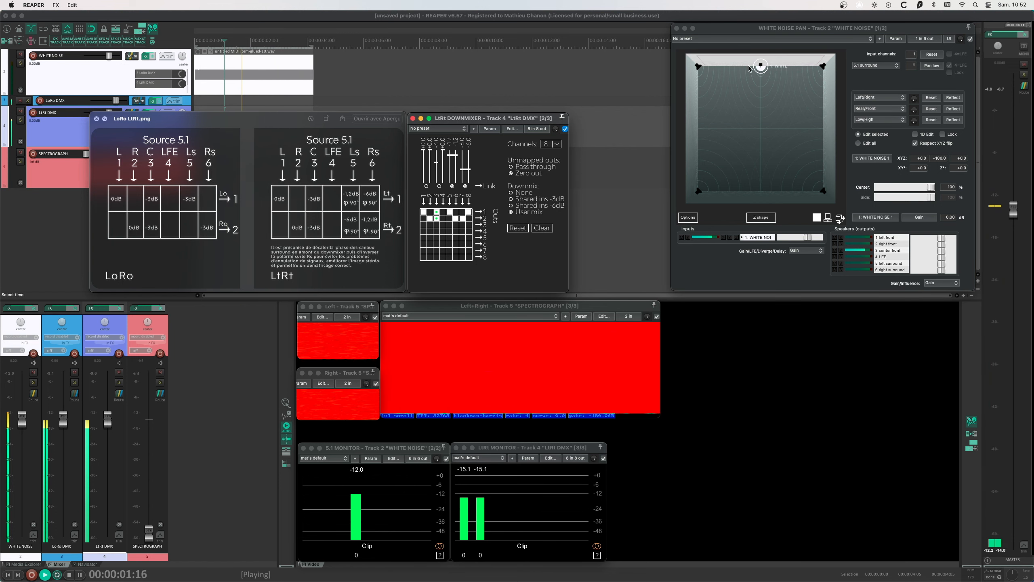
mouse_move(760, 66)
mouse_down()
mouse_move(694, 181)
mouse_move(823, 190)
mouse_move(626, 200)
mouse_move(628, 141)
mouse_move(700, 68)
mouse_move(760, 65)
mouse_up()
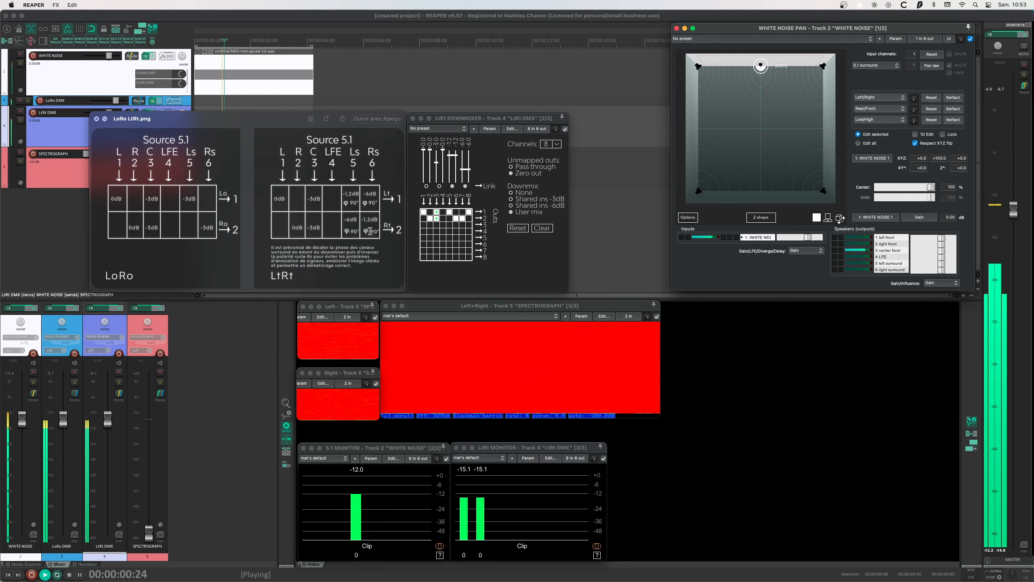
Add a Phase Rotator to the LtRt DMX track, name it 90° 5/6 and move it to the start of the effects chain.
click(104, 158)
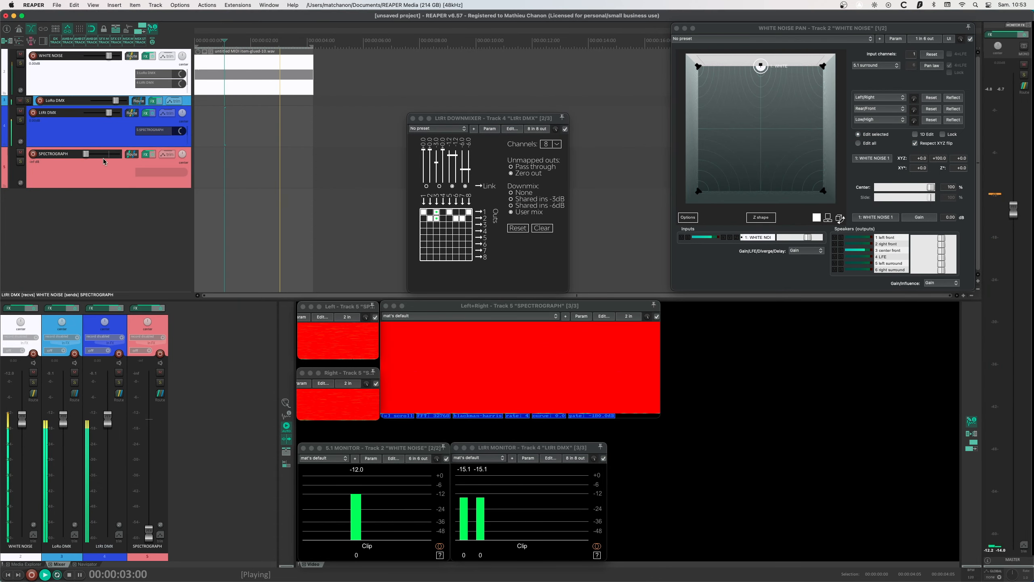
click(145, 112)
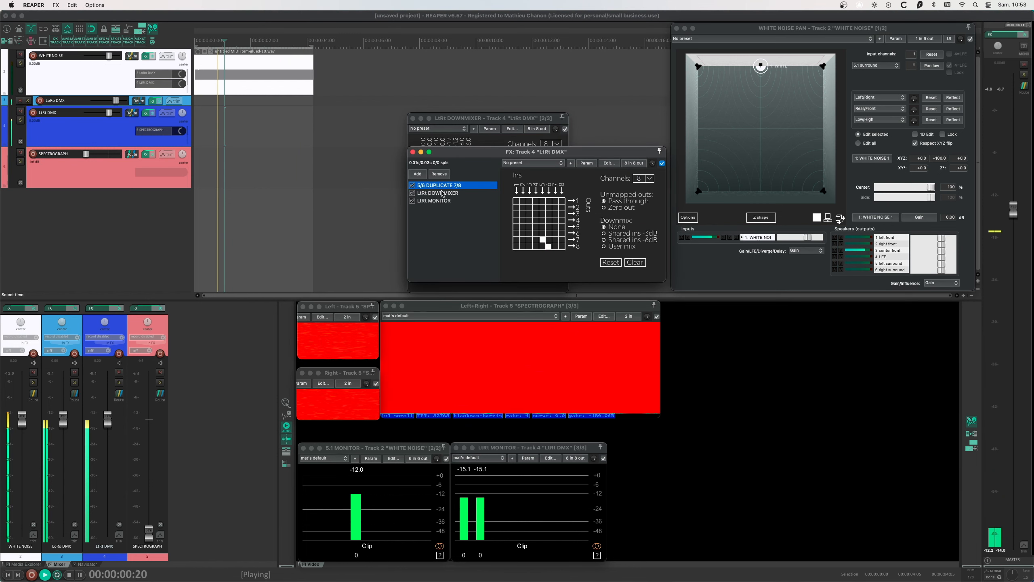
click(423, 175)
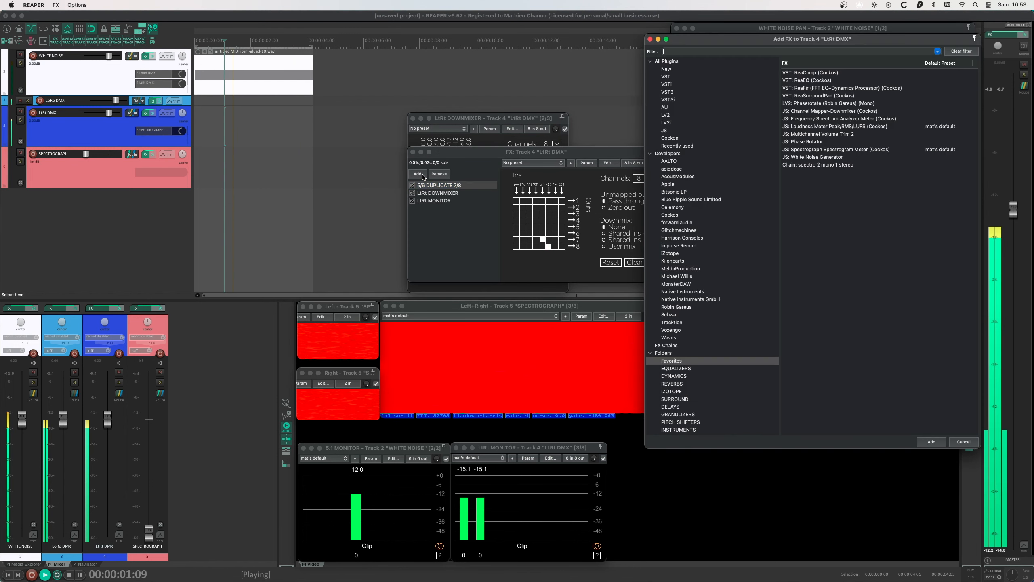
click(806, 143)
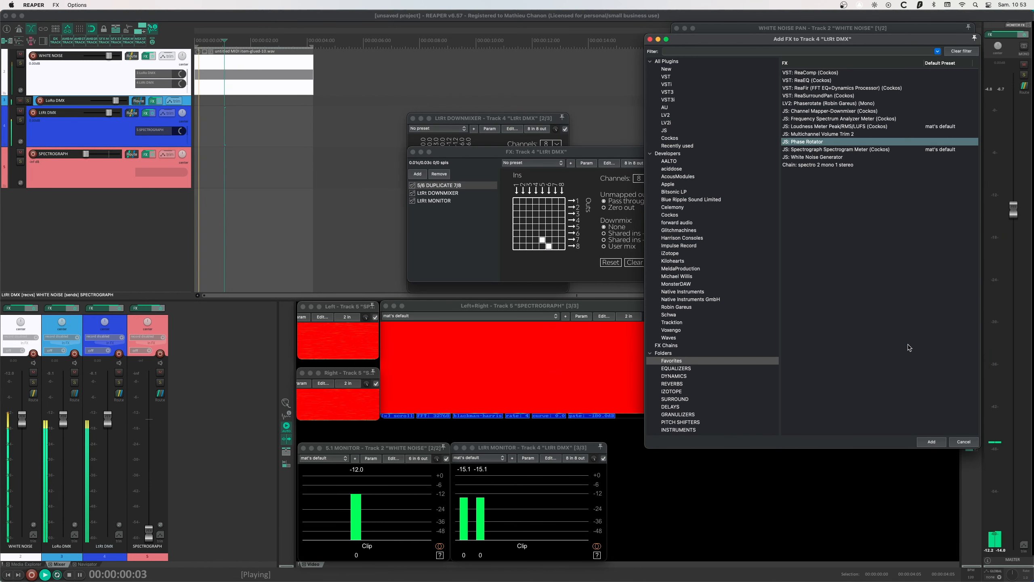
click(930, 442)
right_click(424, 210)
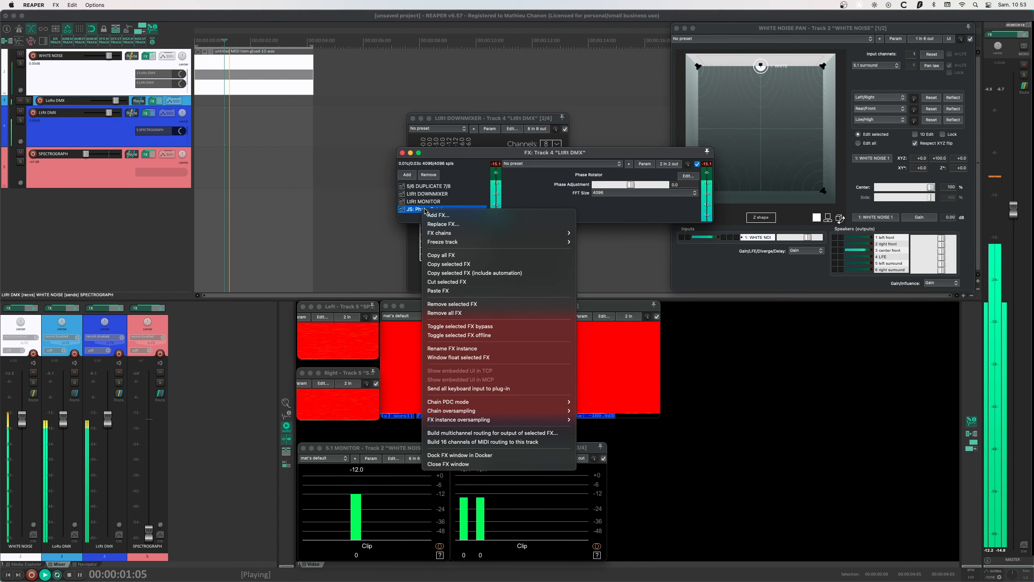
click(452, 348)
text(90° 5/6)
key(Return)
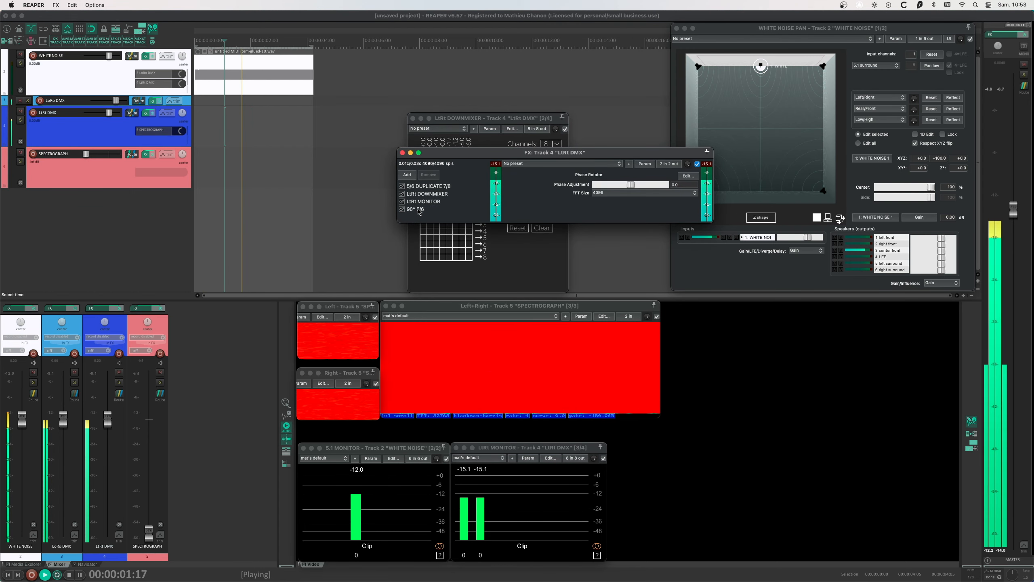
drag(418, 208, 422, 186)
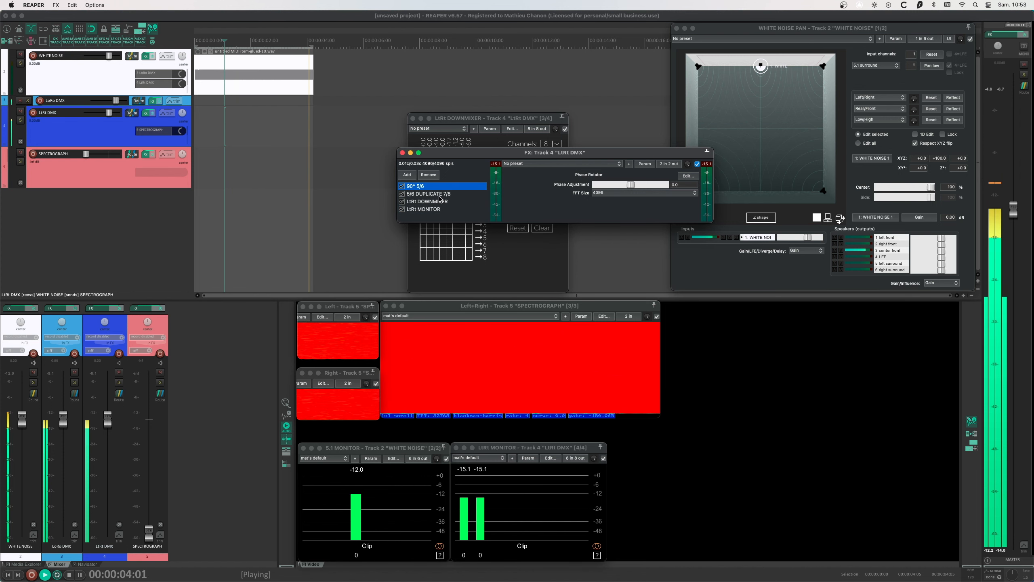
Float the 90° 5/6 effect in its own window and set its phase adjustment to 90.
double_click(429, 187)
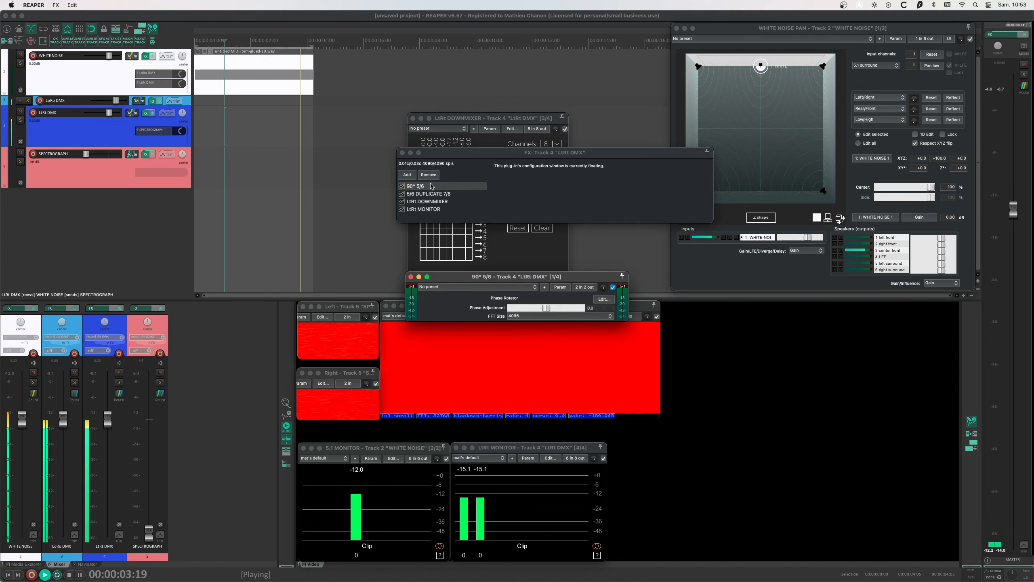
click(402, 153)
drag(456, 277, 224, 232)
click(365, 262)
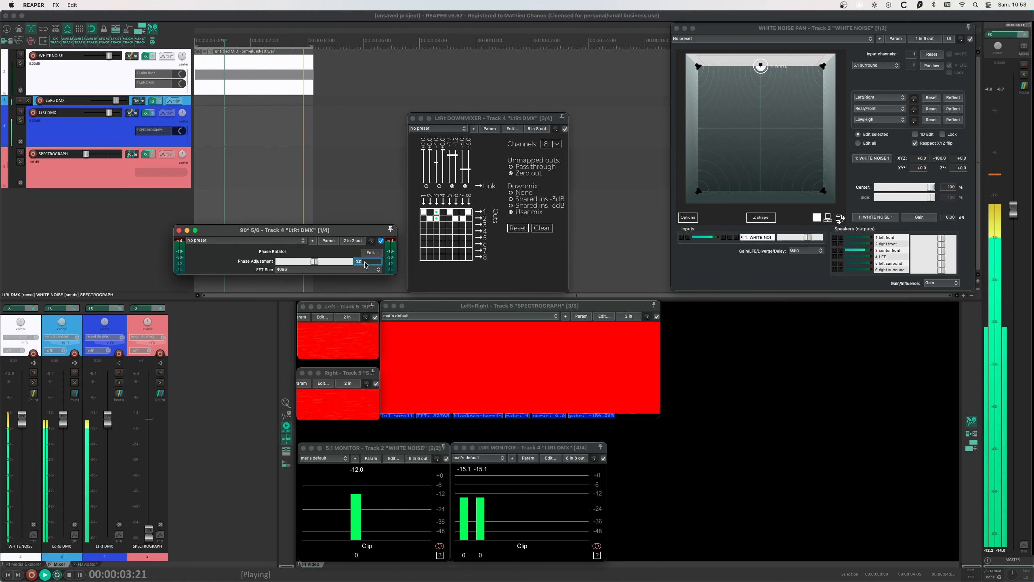
text(90)
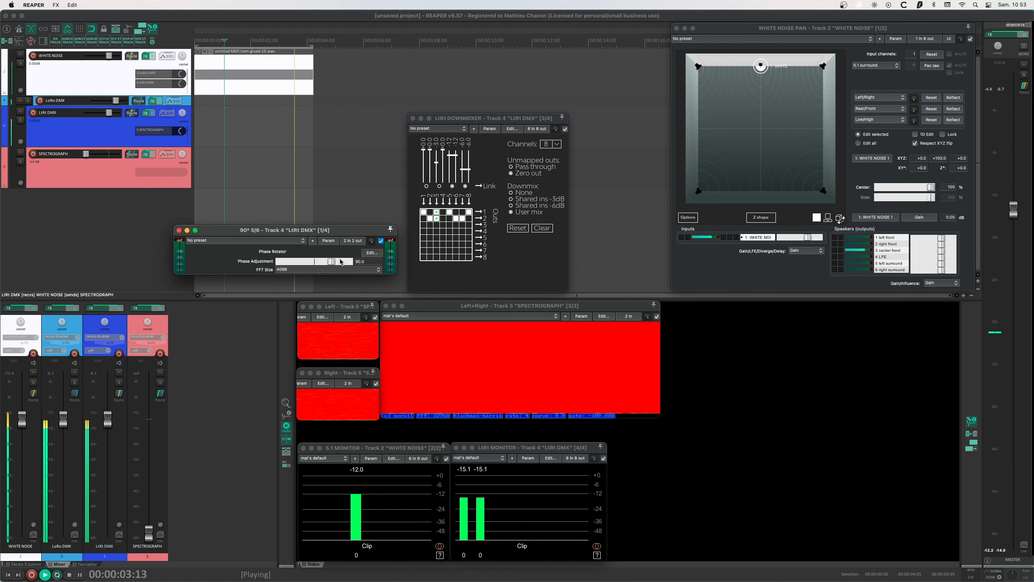
Reassign the 90° 5/6 pins so its left and right inputs and outputs use only channels 5 and 6.
click(352, 240)
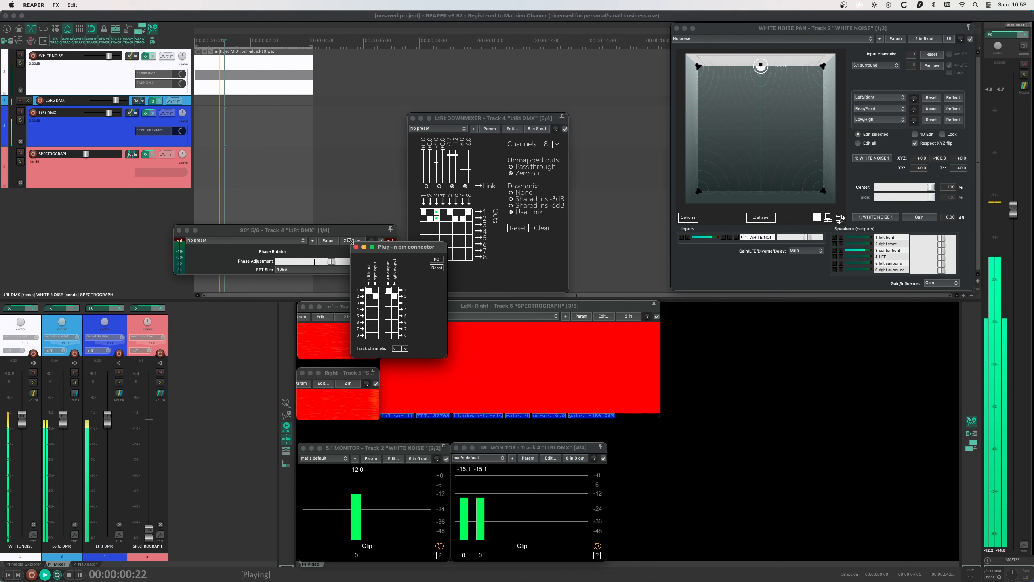
click(368, 316)
click(375, 323)
click(389, 316)
click(396, 322)
click(375, 297)
click(369, 290)
click(389, 290)
drag(398, 249, 433, 271)
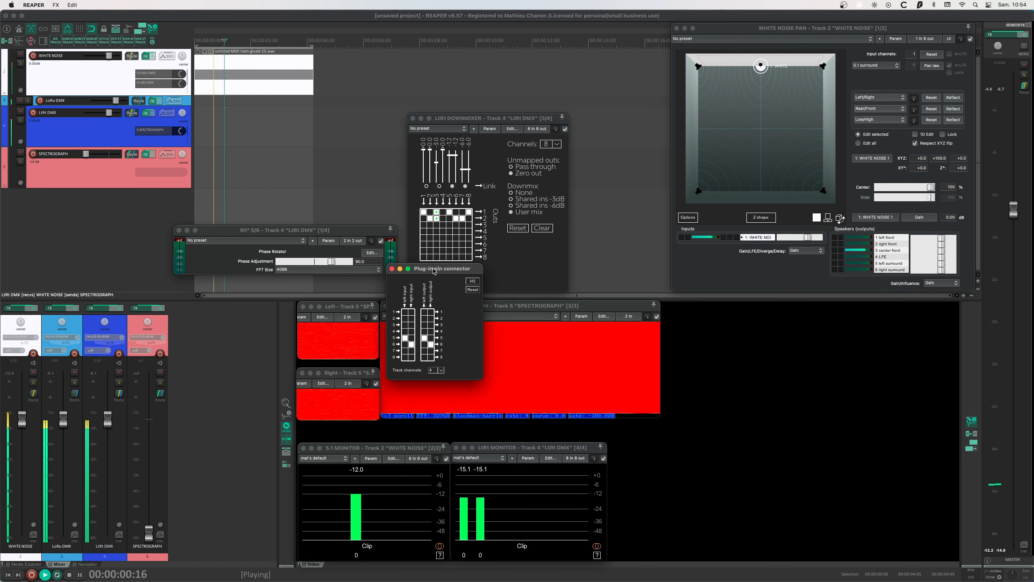
Pan the white noise to the rear centre and compare the LtRt levels with the 90° 5/6 phase adjustment at 180 and back at 90.
drag(754, 71, 761, 191)
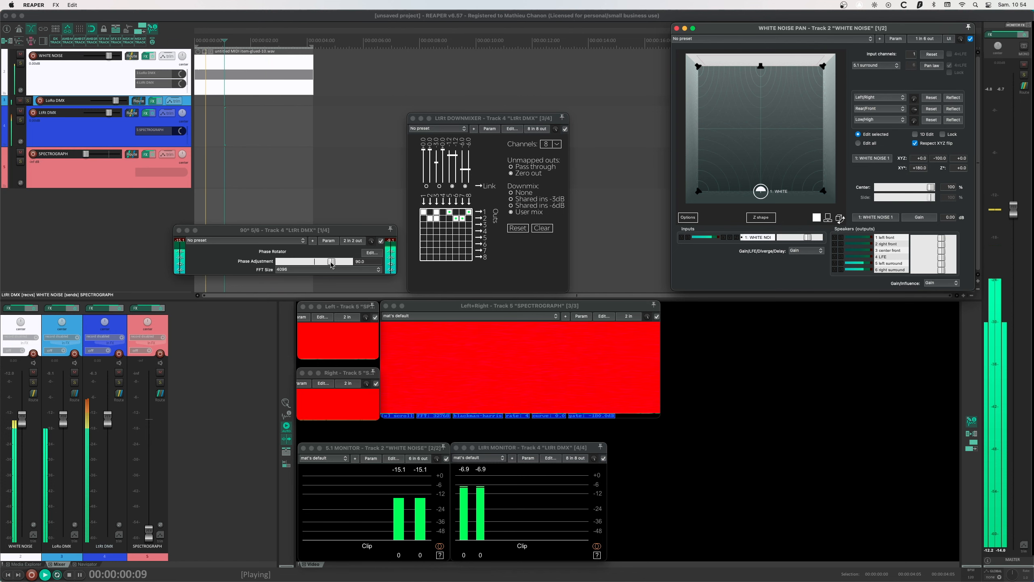
drag(331, 263, 409, 263)
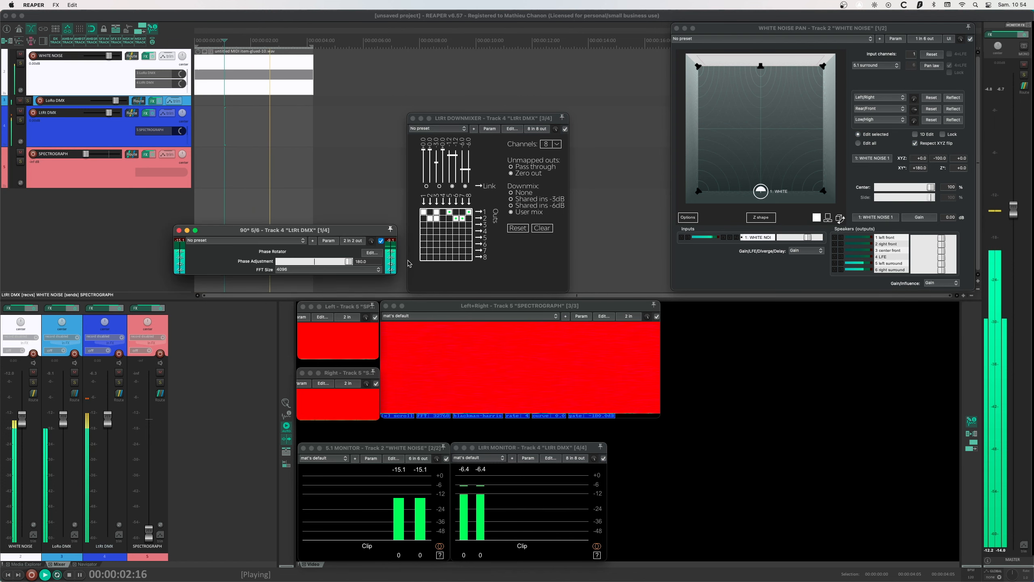
click(369, 262)
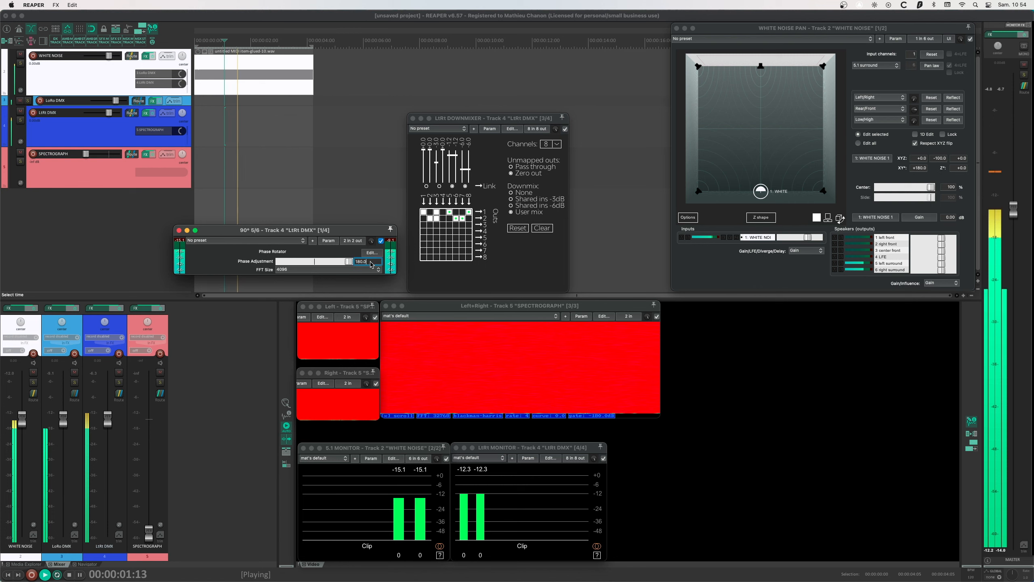
text(90)
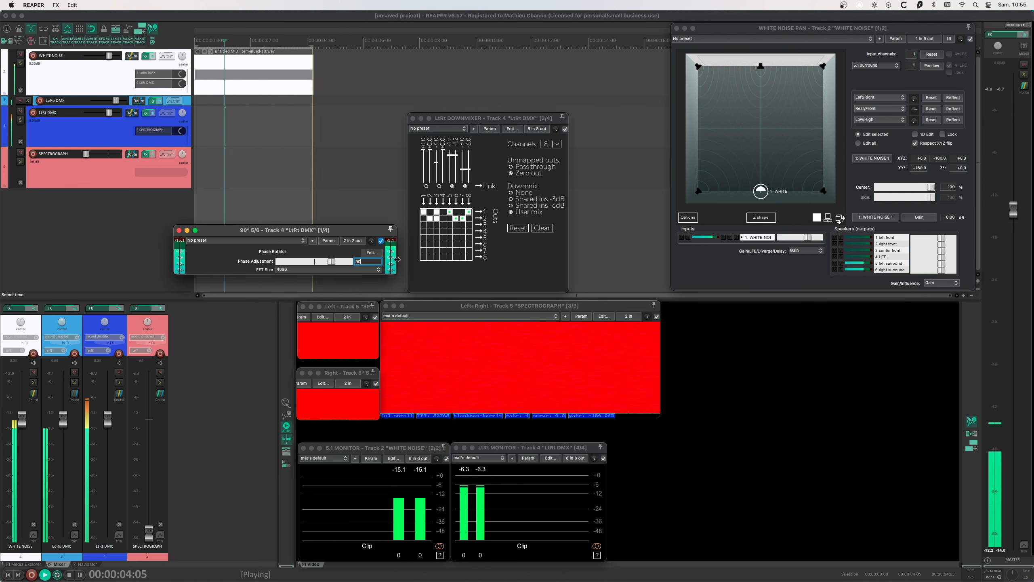
Float 5/6 DUPLICATE 7/8 and place it with the 90° 5/6 window in the free area below the surround panner.
drag(228, 231, 792, 307)
drag(738, 328, 786, 328)
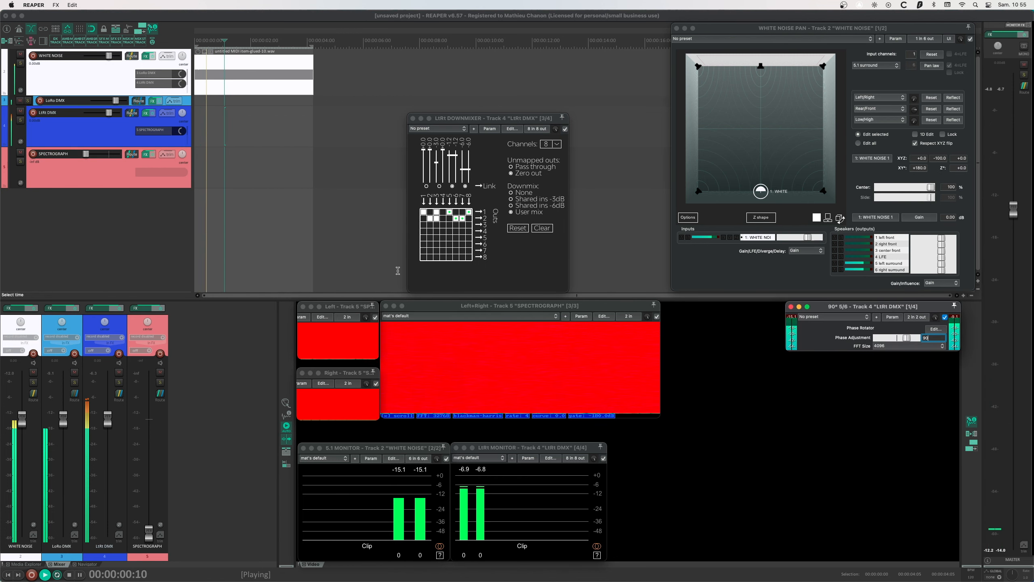
click(145, 113)
double_click(445, 194)
click(146, 113)
drag(319, 161, 867, 360)
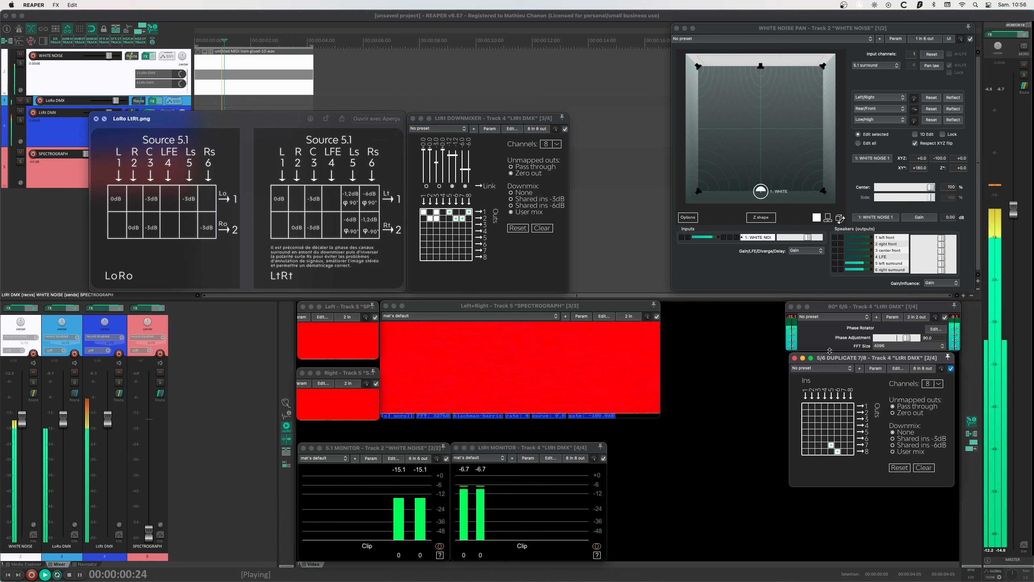
Add a Phase Rotator effect to the LtRt DMX track, placed directly after 5/6 DUPLICATE 7/8 and before the downmixer.
click(76, 139)
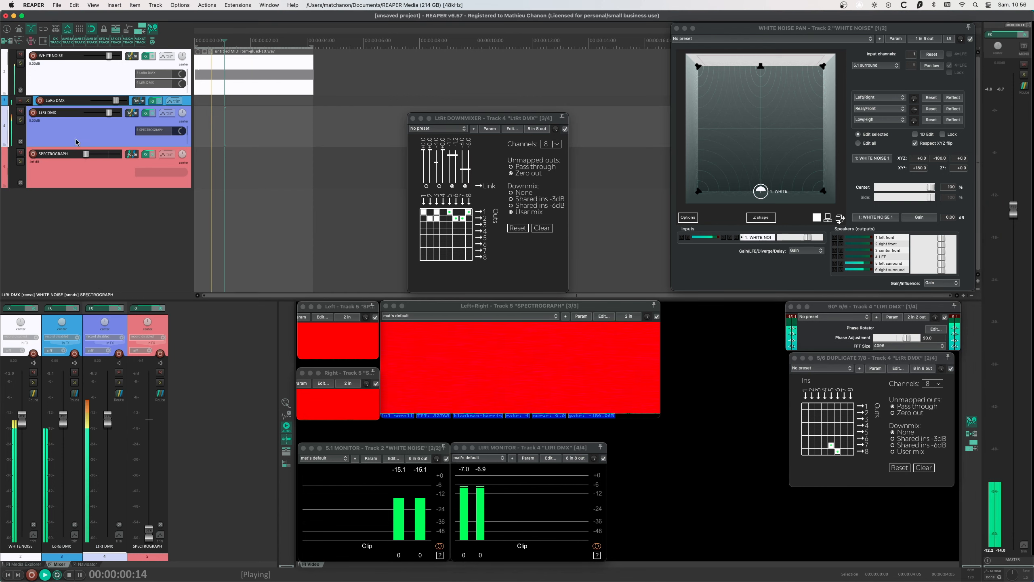
click(146, 113)
click(418, 175)
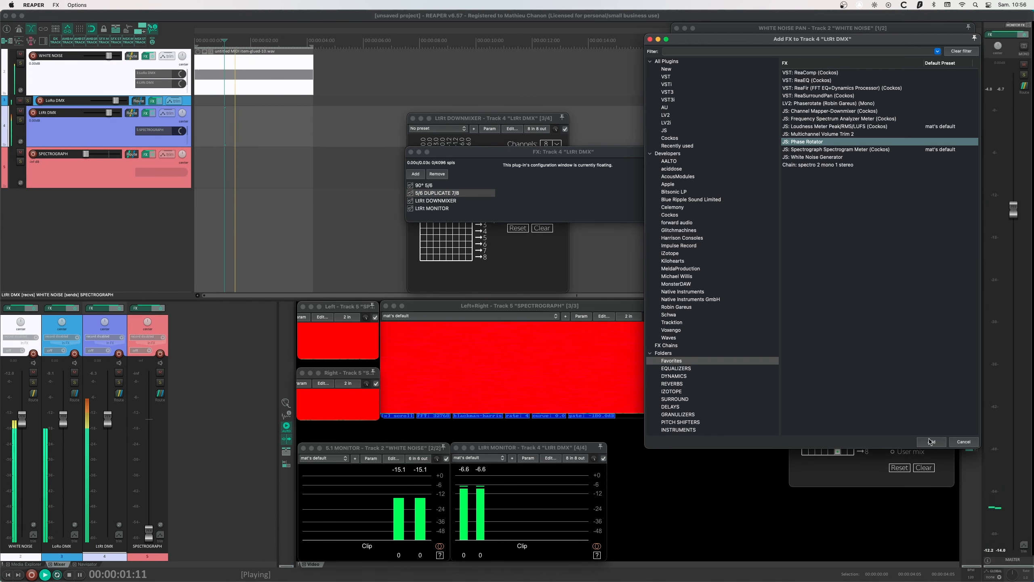
double_click(818, 143)
drag(429, 200, 431, 200)
Rename the newly added Phase Rotator instance as OPPOSITOR 6/7.
right_click(431, 201)
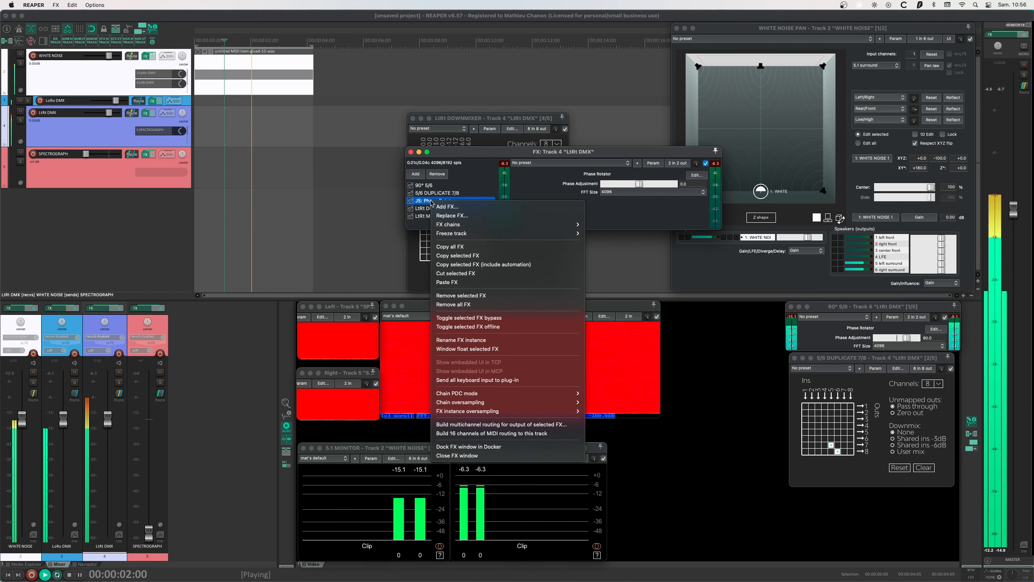
click(461, 340)
text(OPPOSIT)
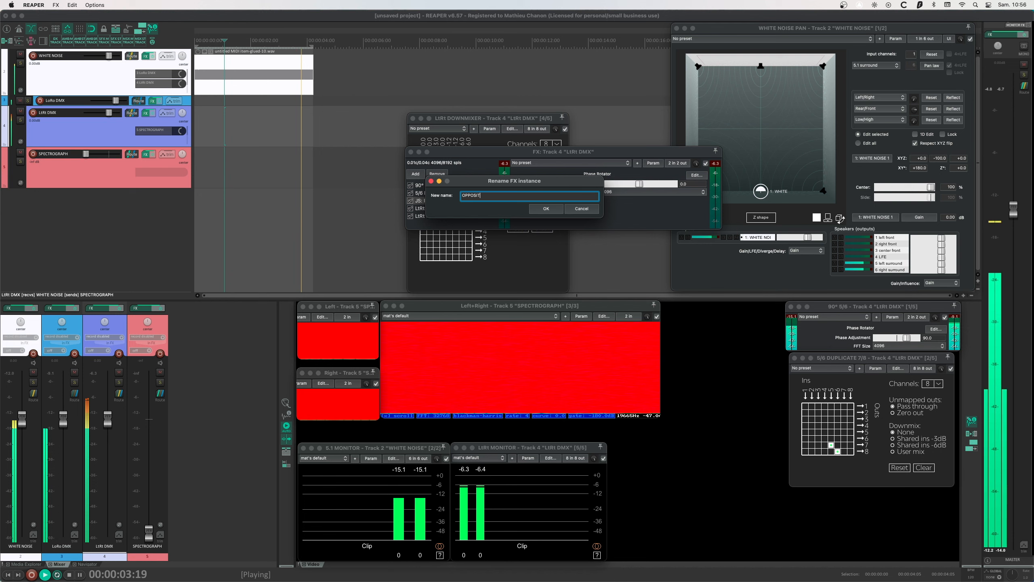
text(OR 6/7)
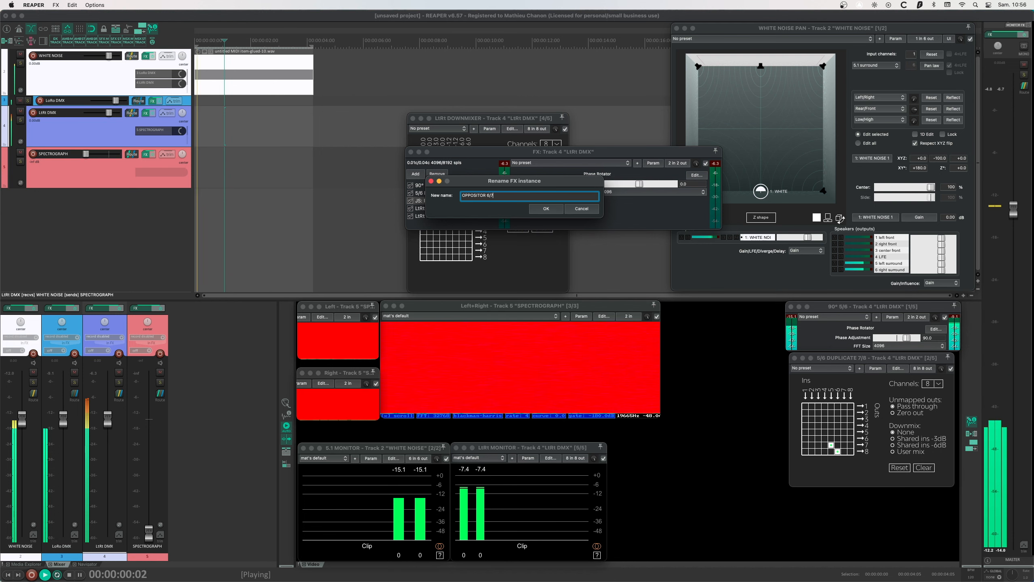
key(Return)
Float OPPOSITOR 6/7, set its phase adjustment to -180 and add channels 6 and 7 to its left and right input and output pins.
double_click(427, 201)
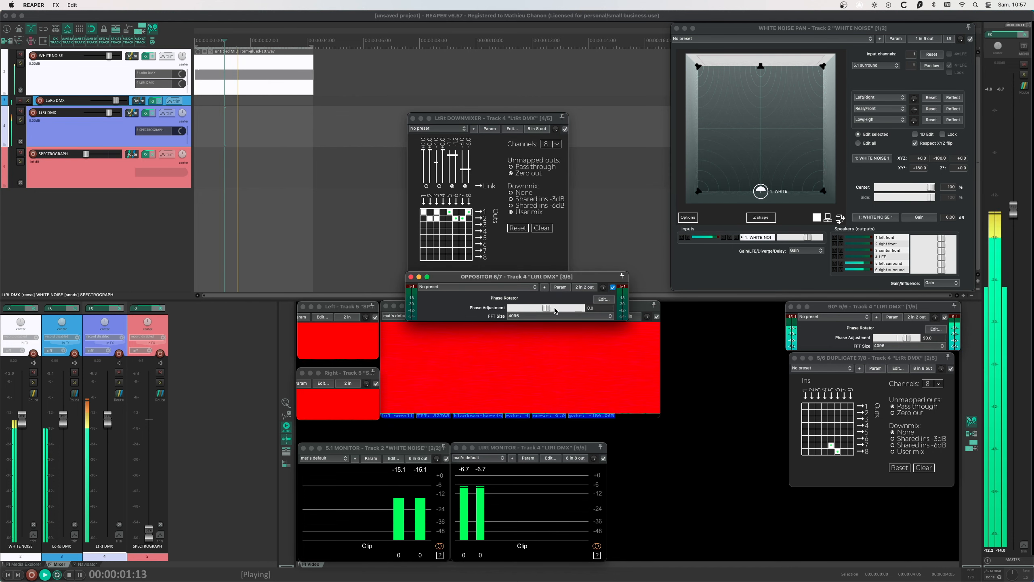
click(585, 287)
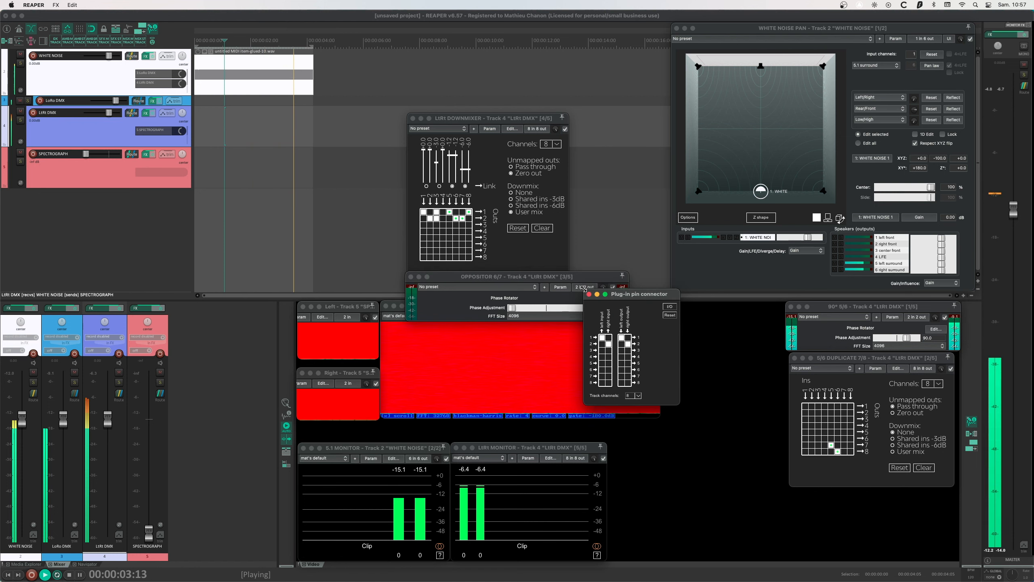
scroll(603, 373, down, 5)
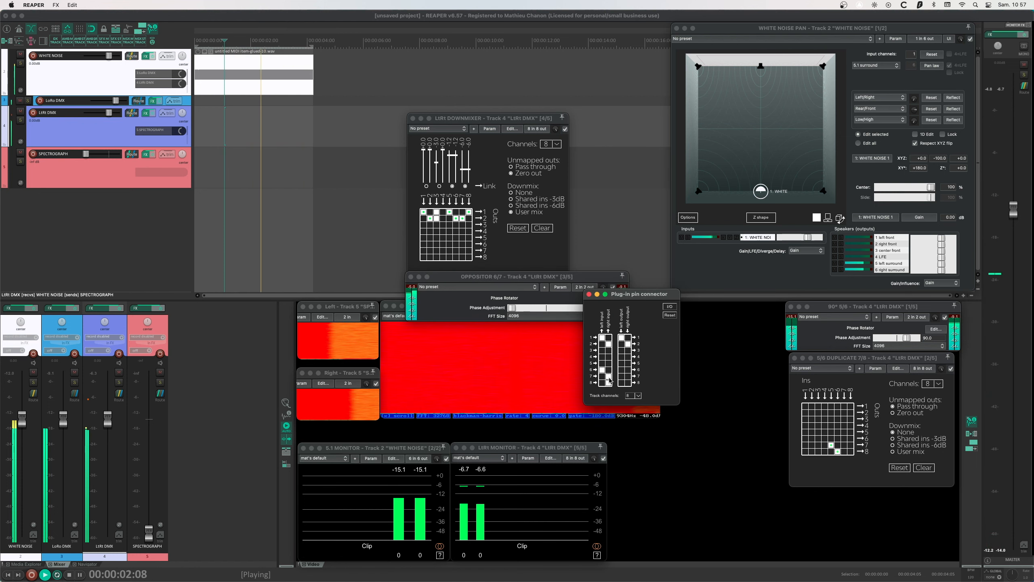
scroll(624, 369, down, 5)
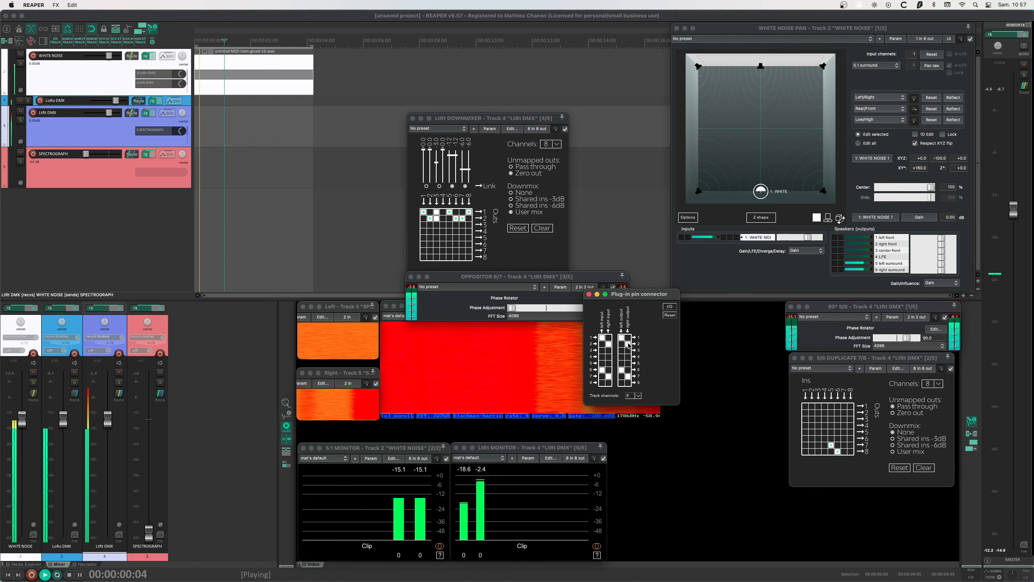
click(589, 294)
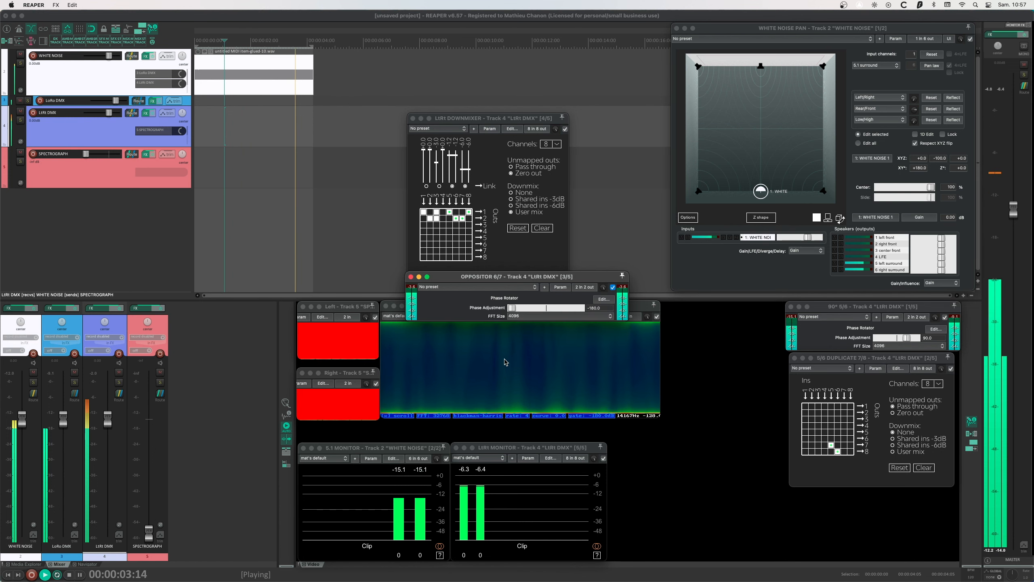
Place the OPPOSITOR 6/7 window below 5/6 DUPLICATE 7/8 and set the FFT size of 90° 5/6 to 8192.
drag(482, 276, 838, 492)
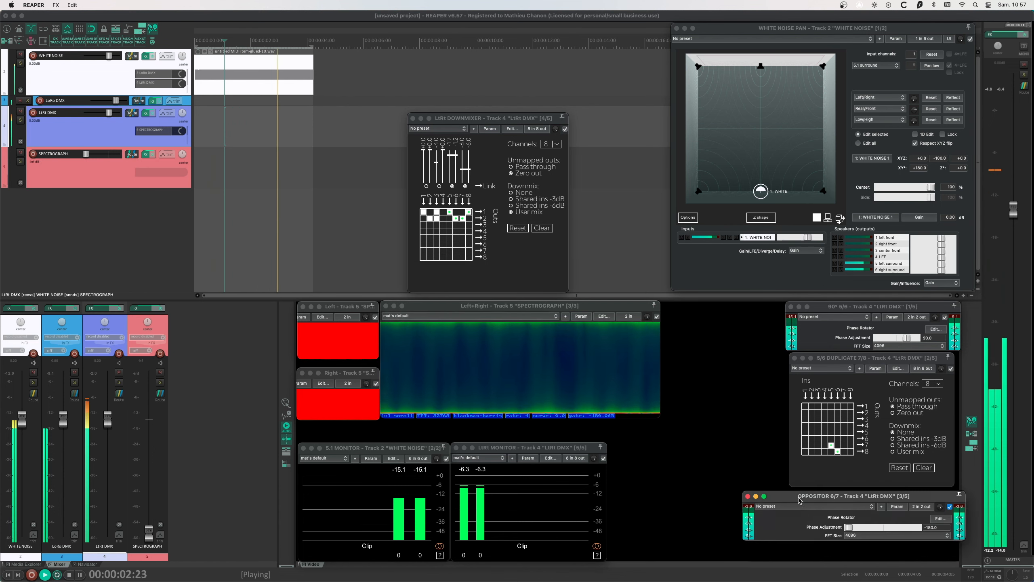
click(888, 348)
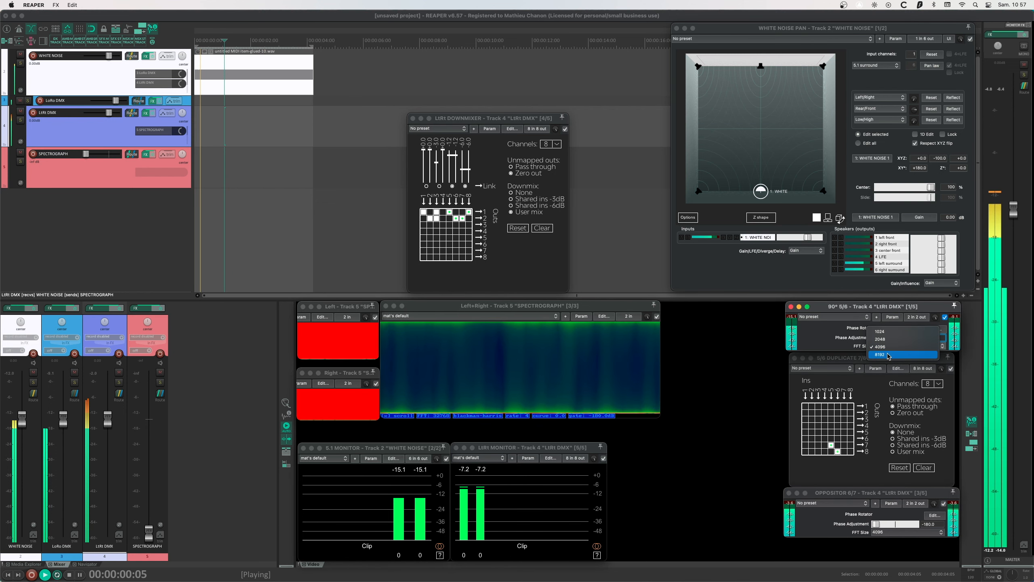
click(887, 355)
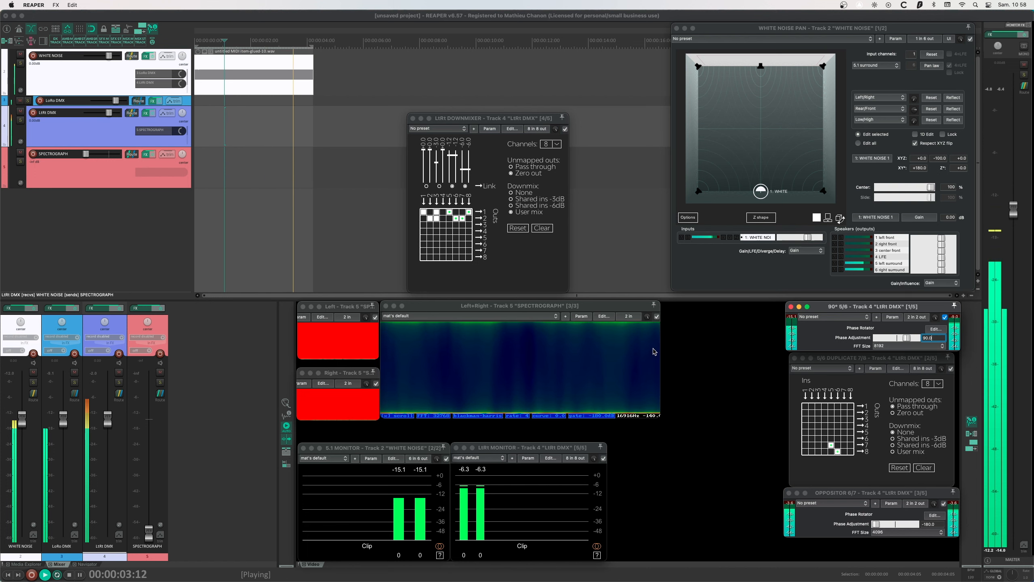
Add the LV2 Phaserotate effect to the LtRt DMX track and move it to the start of the effects chain.
click(145, 113)
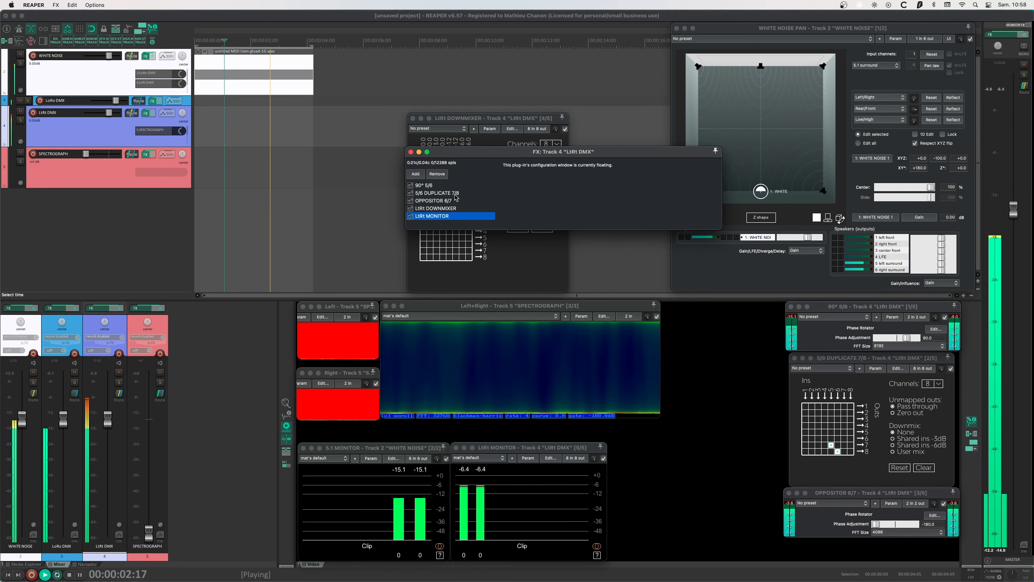
click(416, 174)
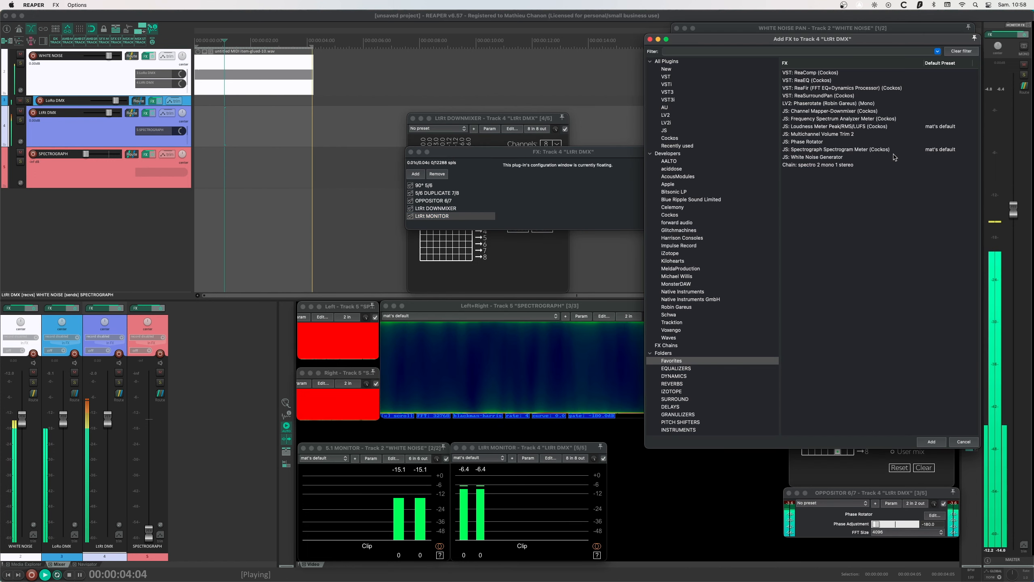
click(824, 105)
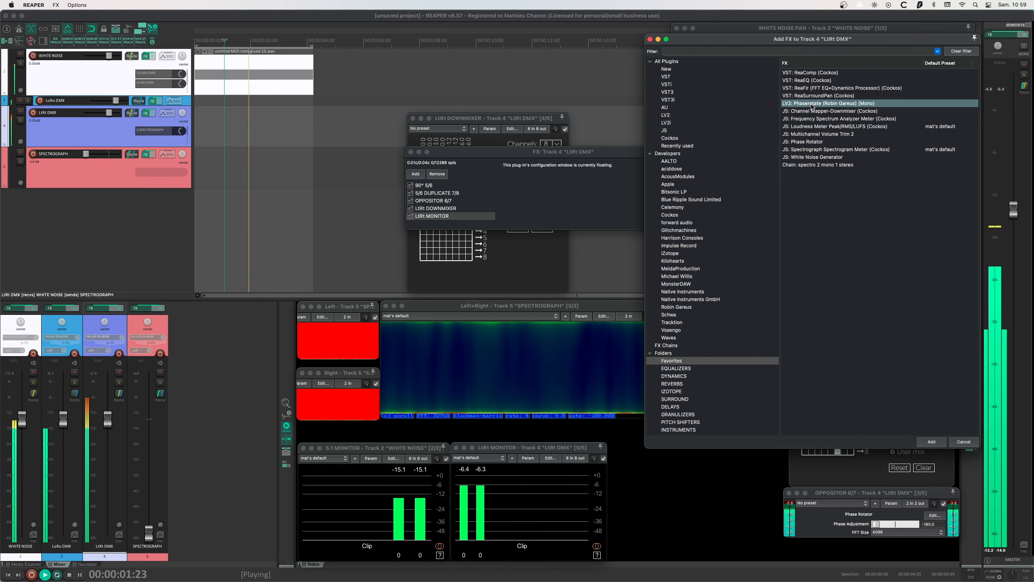
click(931, 442)
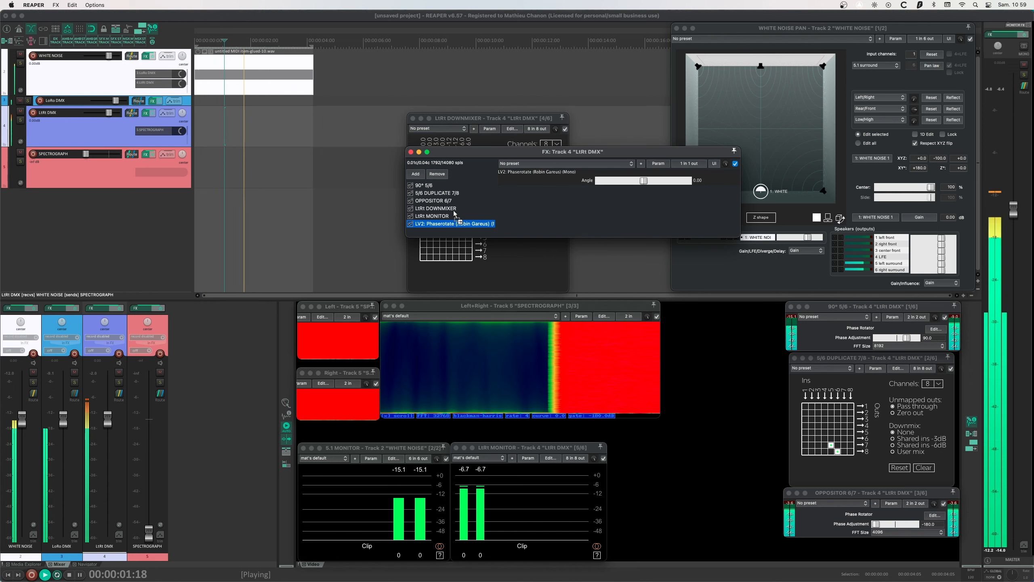
drag(453, 201, 446, 190)
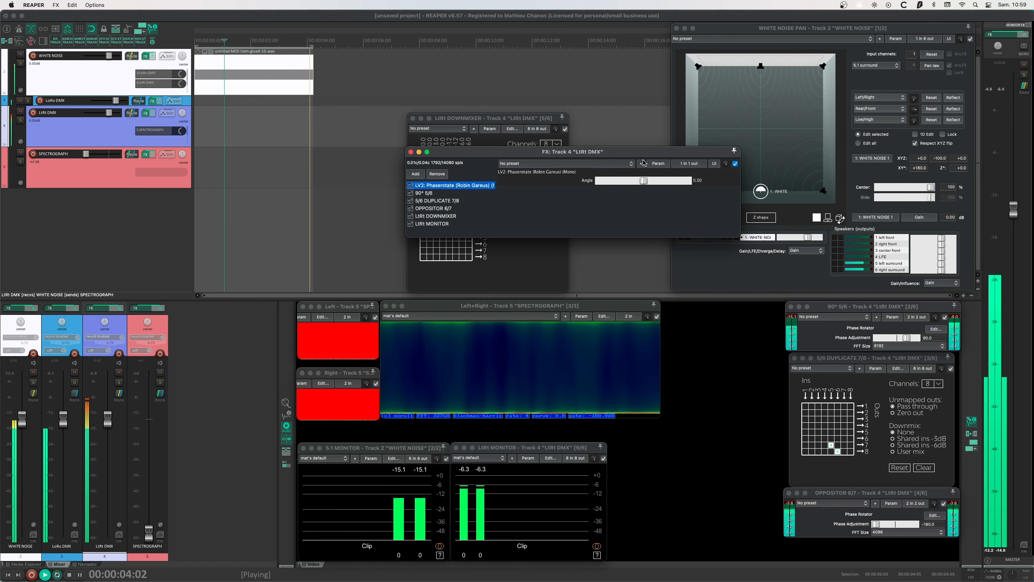
Load the 90 preset in Phaserotate, try other angles near 90 while the noise plays, and reload the preset.
click(626, 165)
click(556, 180)
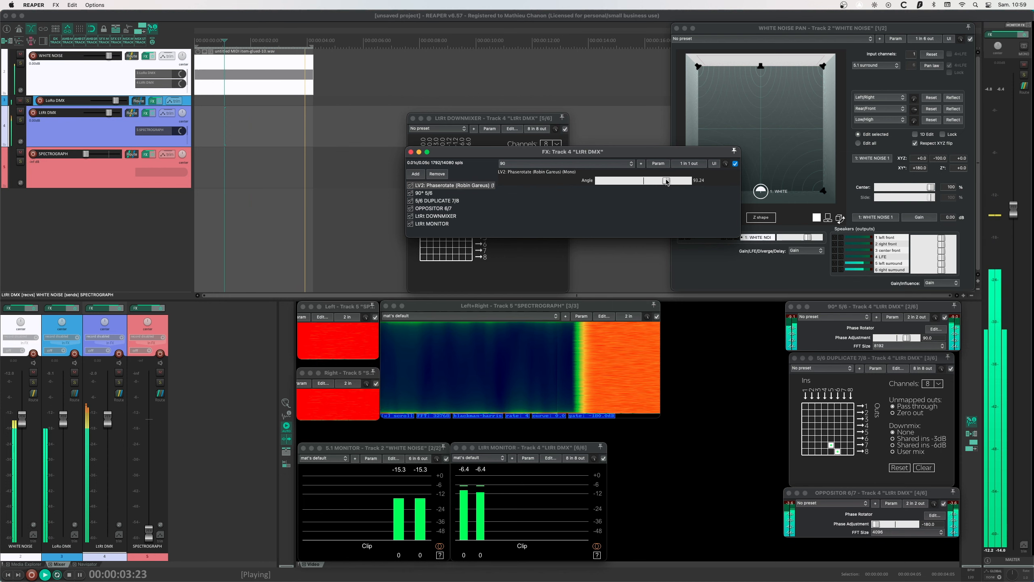
drag(666, 182, 683, 183)
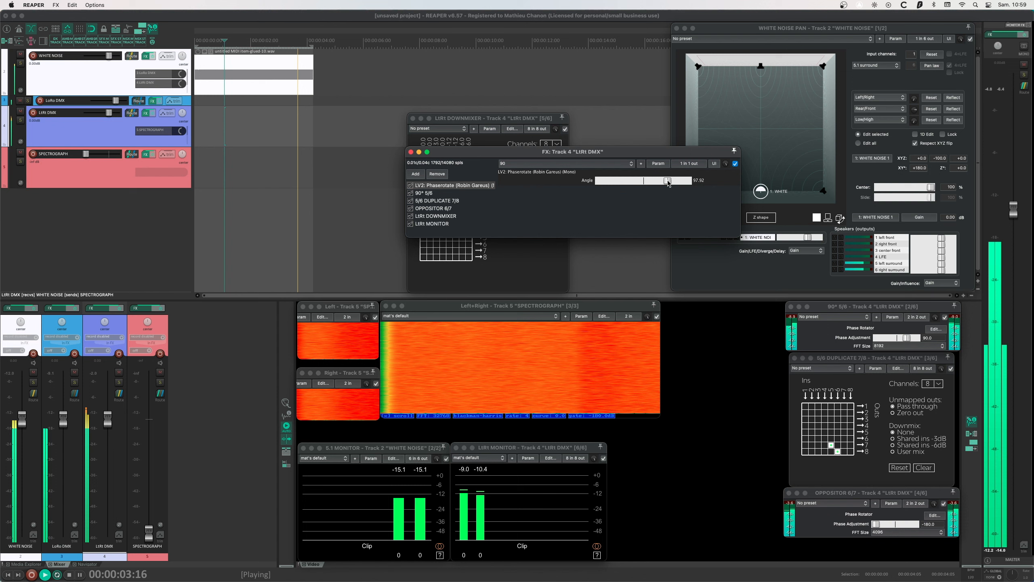
drag(667, 183, 666, 183)
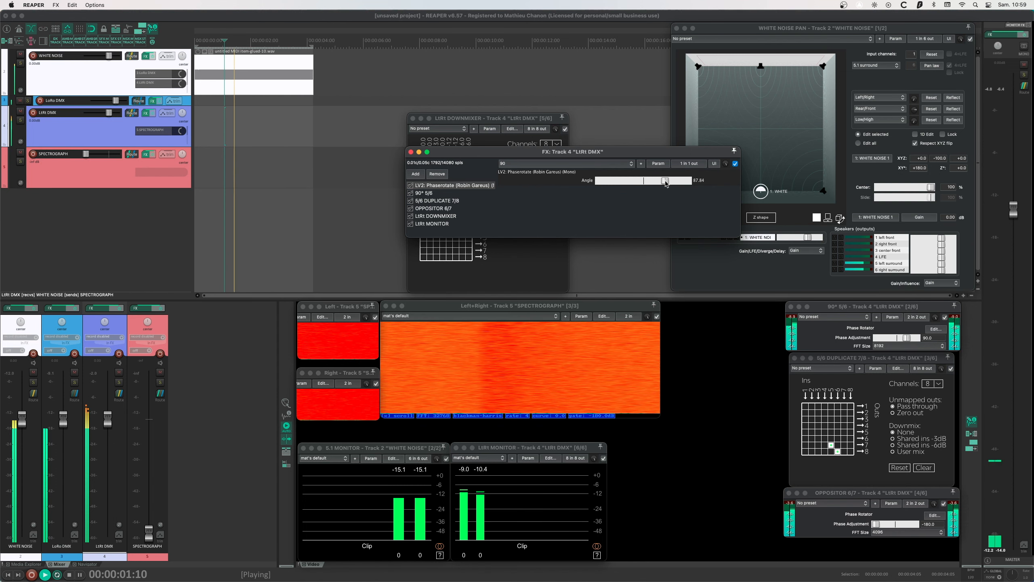
click(606, 164)
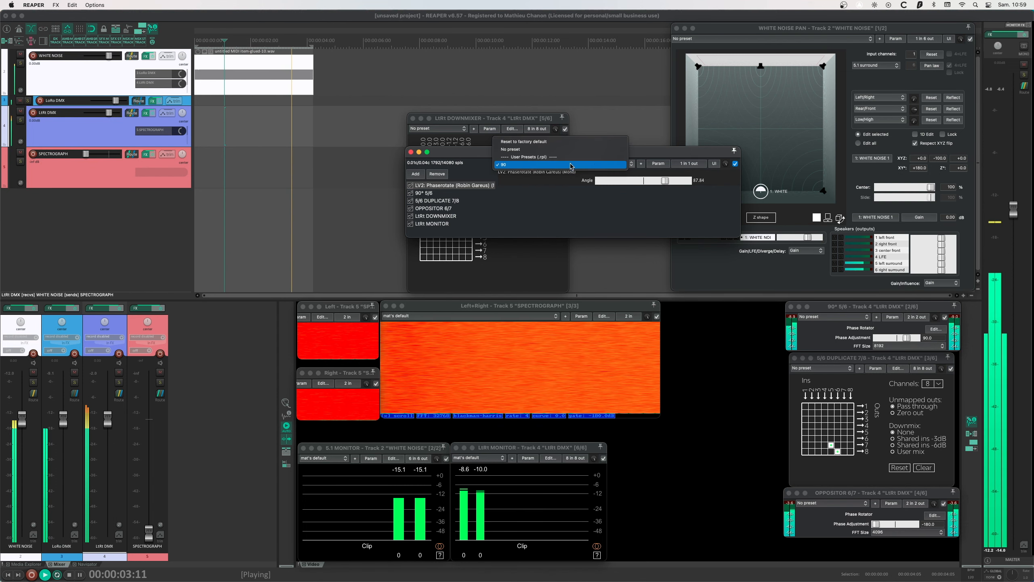
click(517, 165)
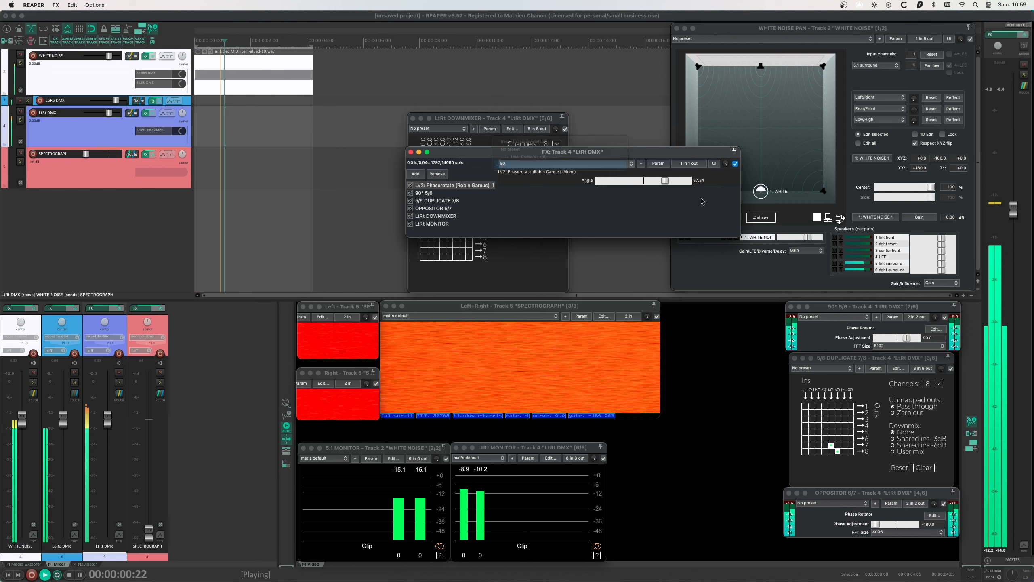
Reassign the Phaserotate pins so its input and output use only channel 5.
click(689, 163)
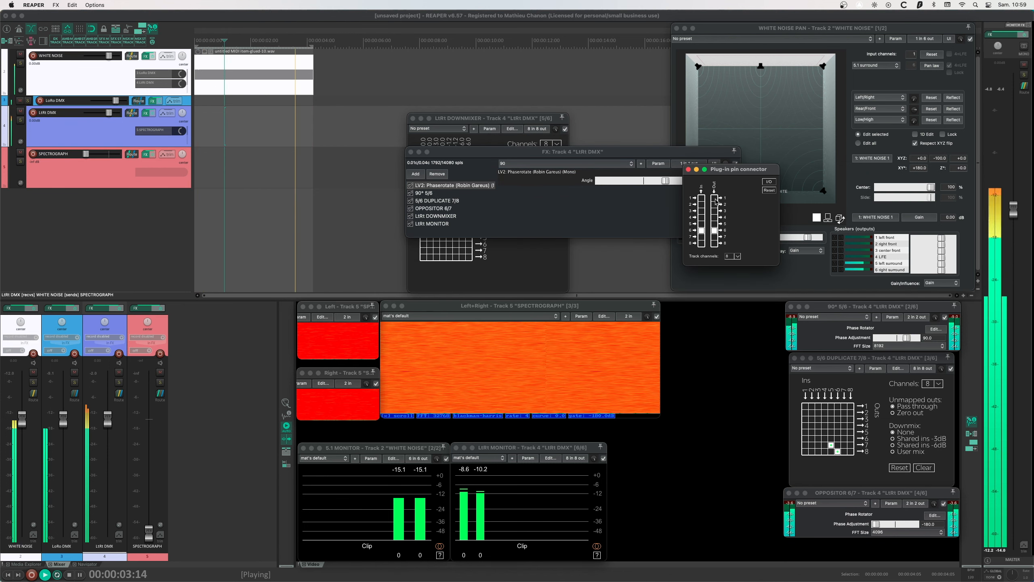
click(702, 198)
click(714, 198)
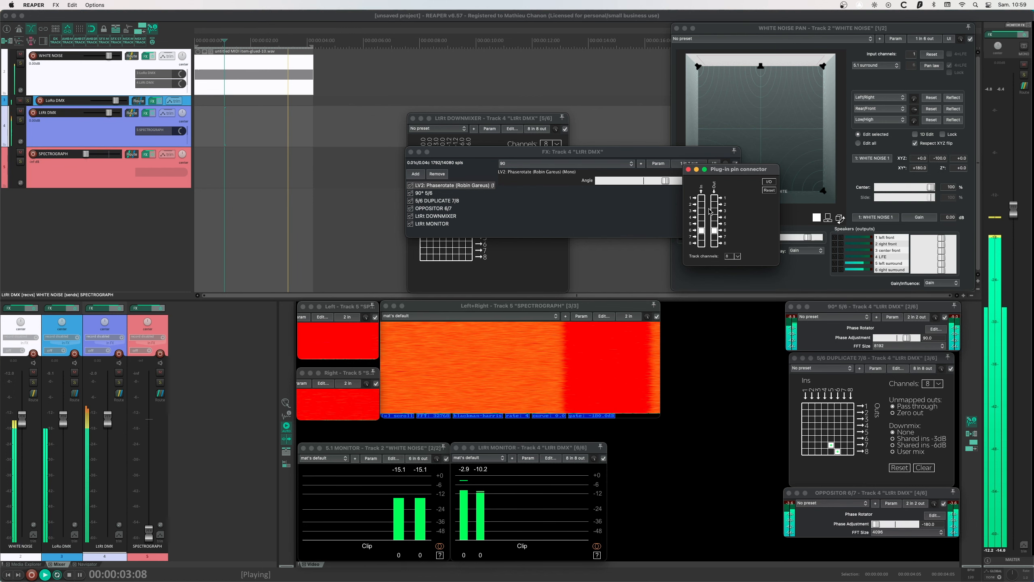
click(702, 223)
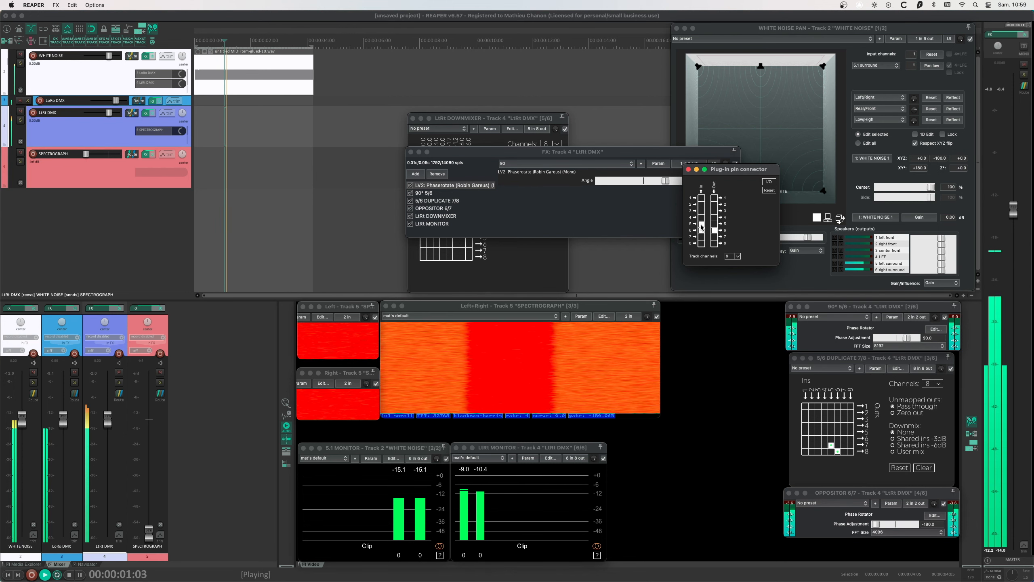
click(715, 225)
click(714, 231)
click(701, 231)
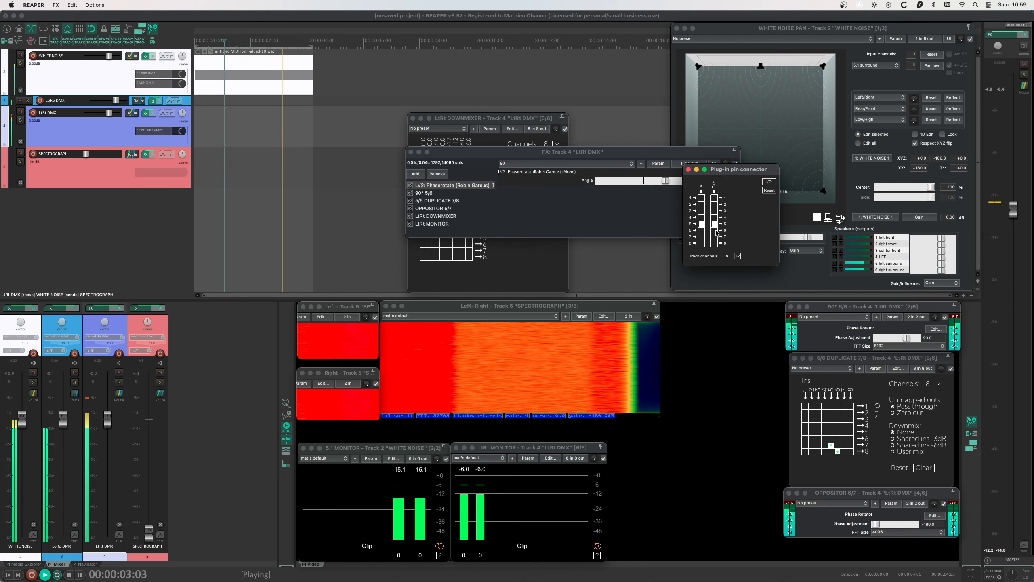
click(688, 169)
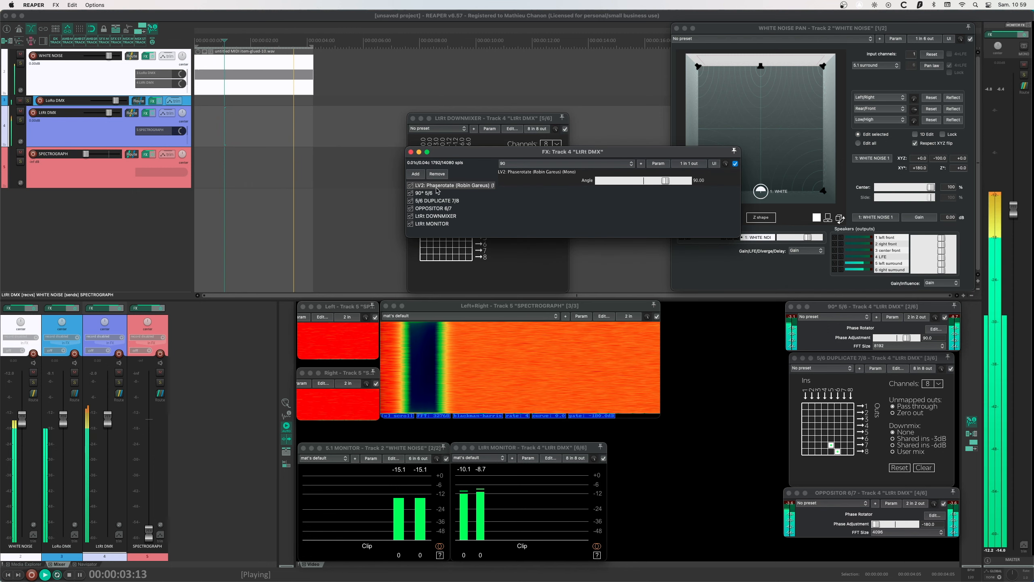
Rename the Phaserotate instance as 90° 5.
right_click(436, 187)
click(464, 330)
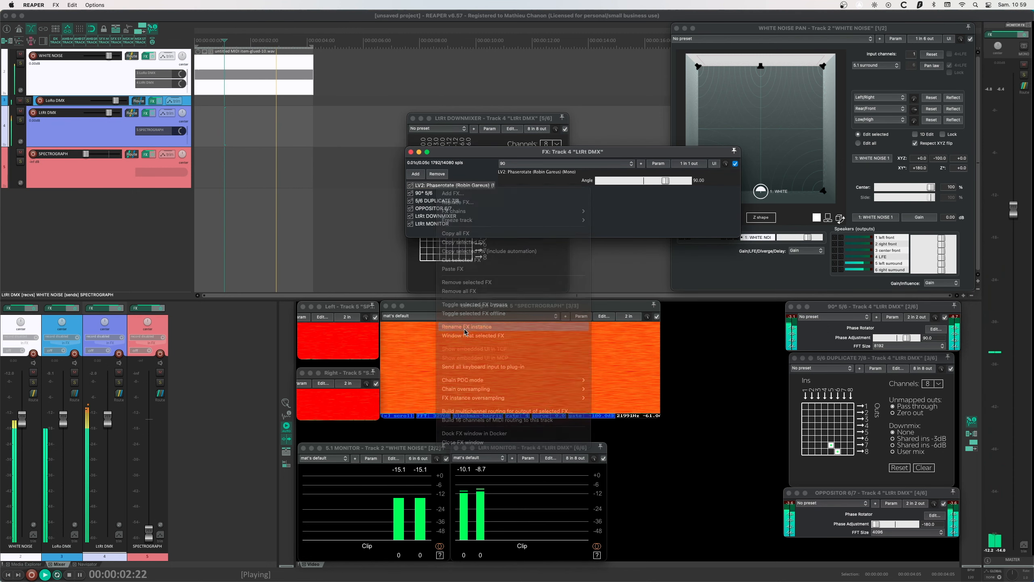
text(90° 5)
key(Return)
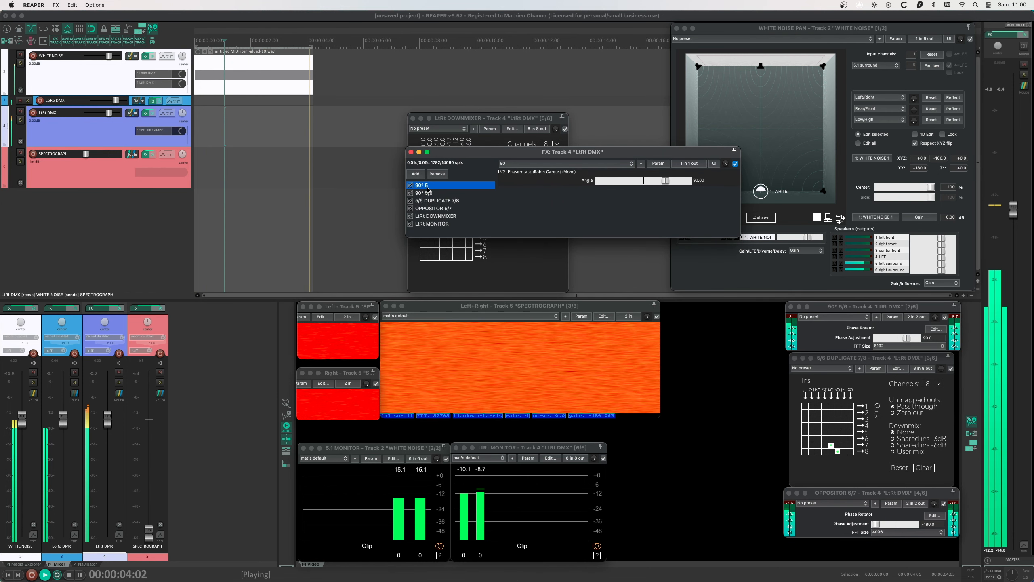
Duplicate the 90° 5 effect in the chain and rename the copy as 90° 6.
key(super+c)
key(super+v)
right_click(429, 195)
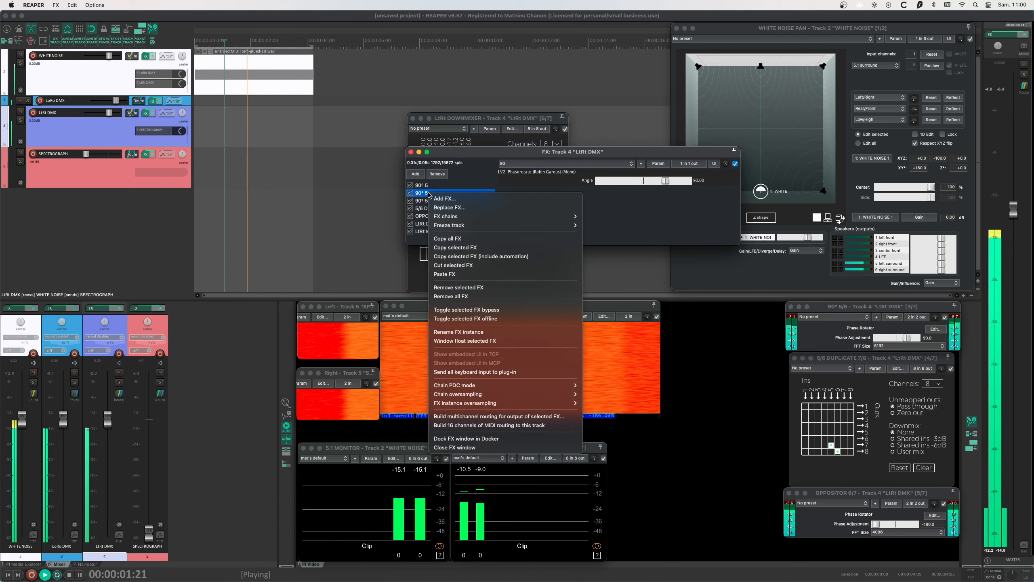
click(464, 342)
text(90° 6)
key(Return)
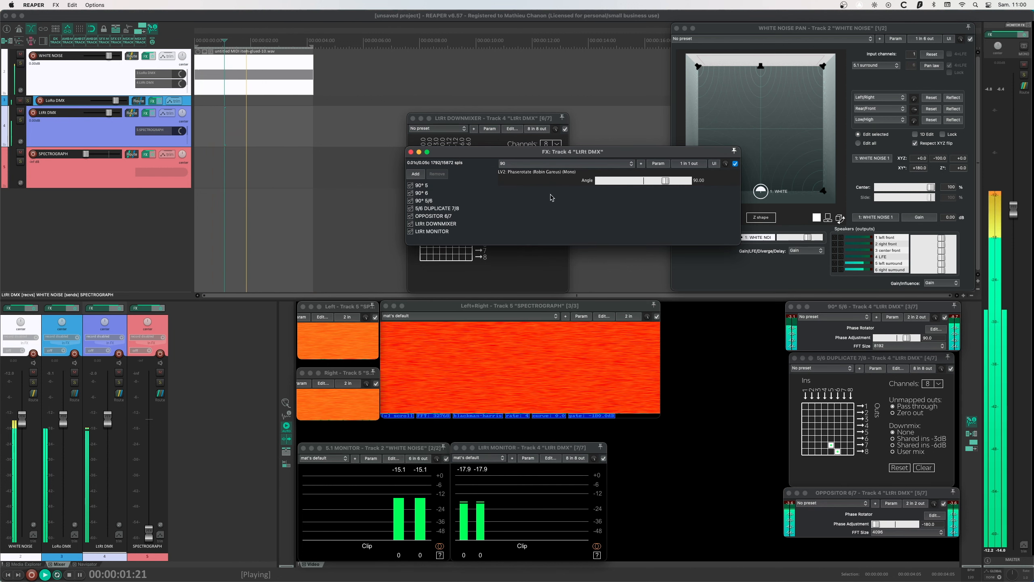
Reassign the 90° 6 pins so its input and output use only channel 6.
click(428, 194)
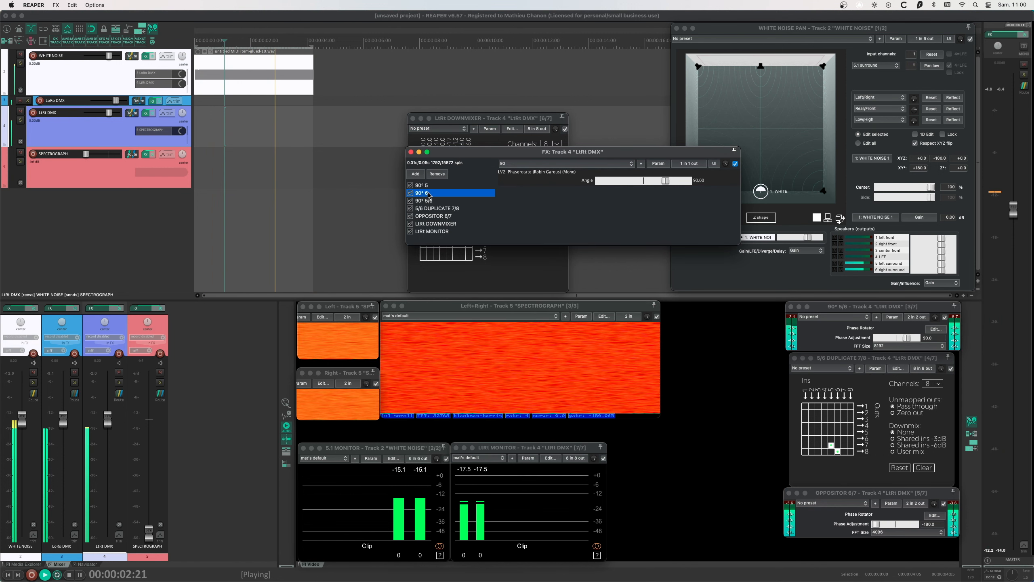
click(689, 163)
click(709, 232)
click(709, 226)
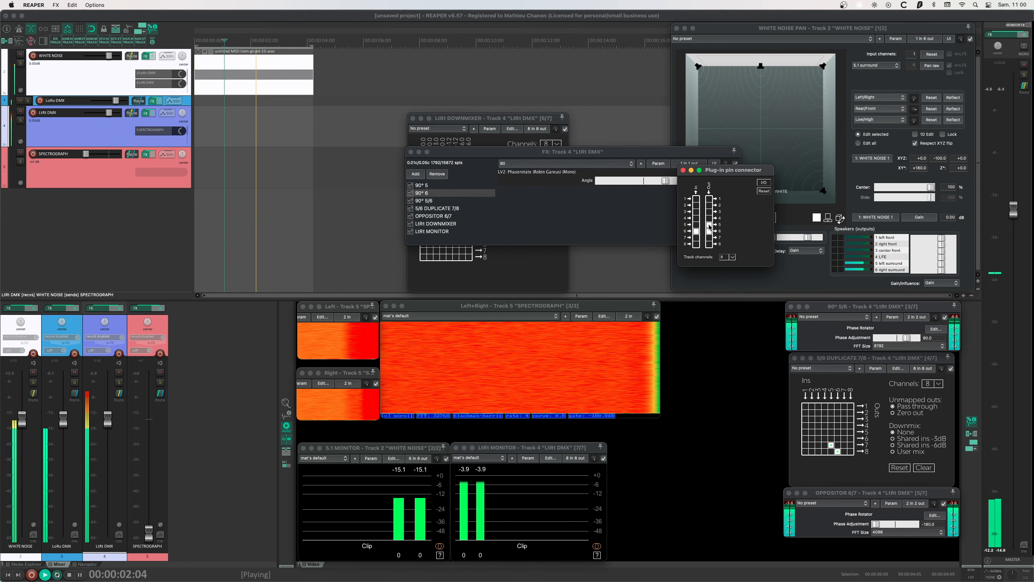
click(696, 225)
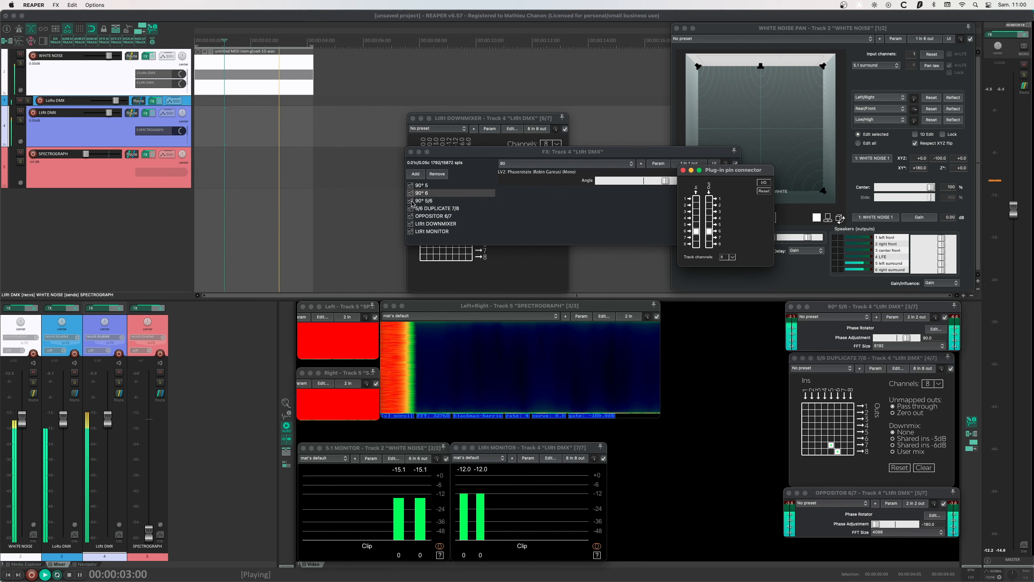
Compare the Phase Rotator 90° 5/6 with the Phaserotate 90° 5 and 90° 6 pair by alternately bypassing them.
click(411, 200)
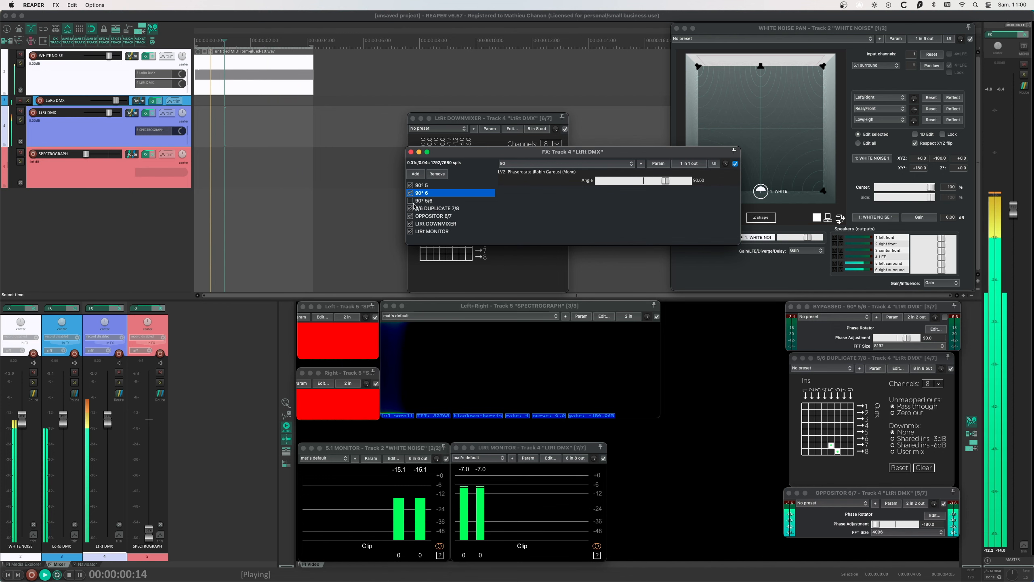
click(410, 192)
click(411, 185)
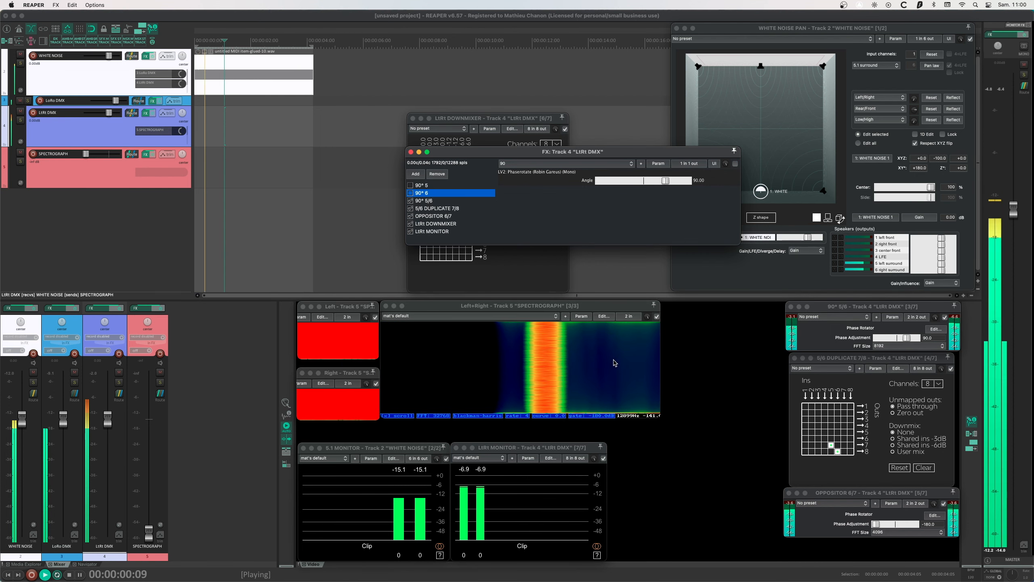
click(411, 200)
click(411, 192)
click(411, 185)
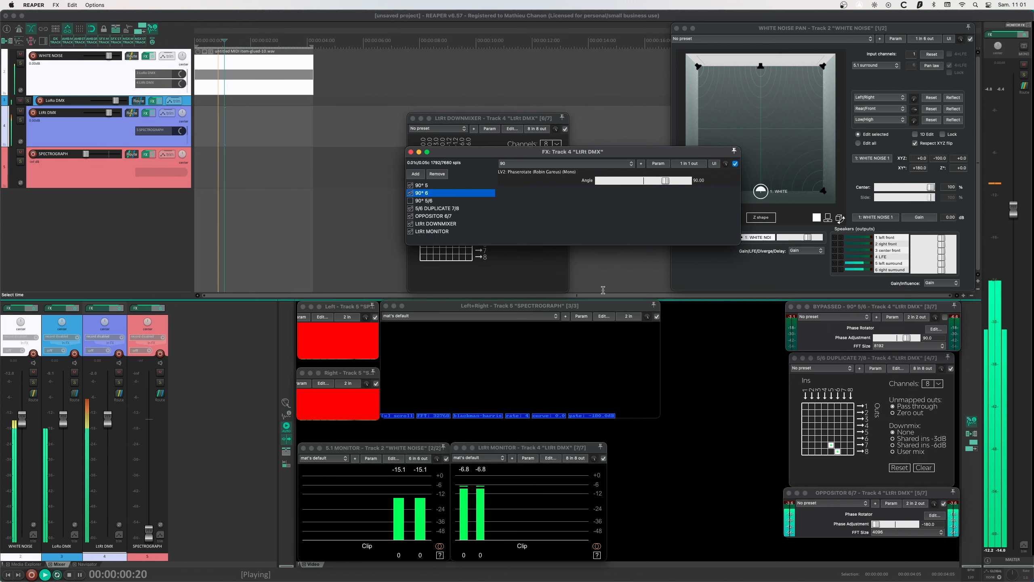
Remove the 90° 5/6 Phase Rotator from the LtRt DMX chain and place the floating 90° 5 and 90° 6 windows side by side.
click(424, 200)
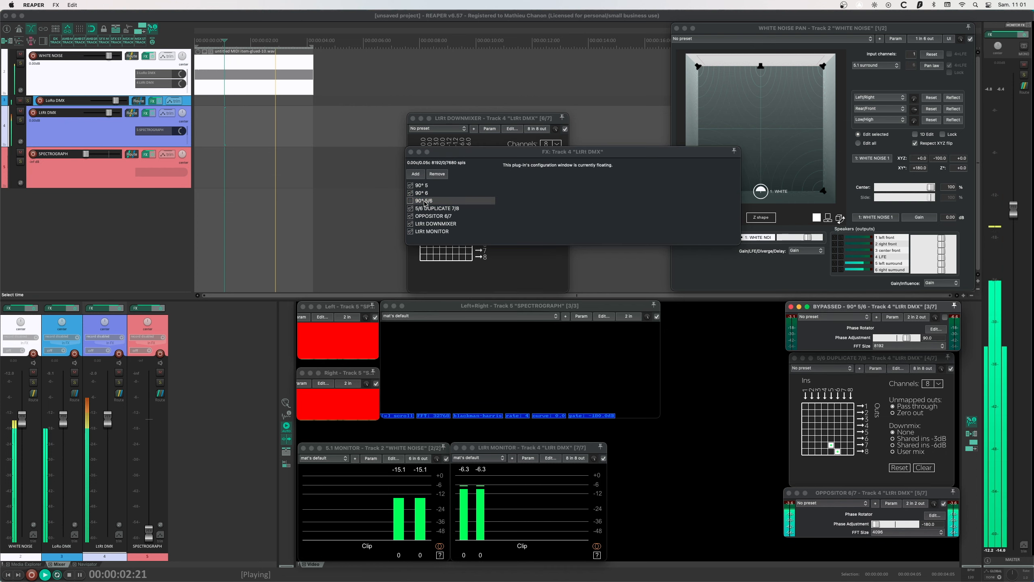
key(Delete)
double_click(422, 185)
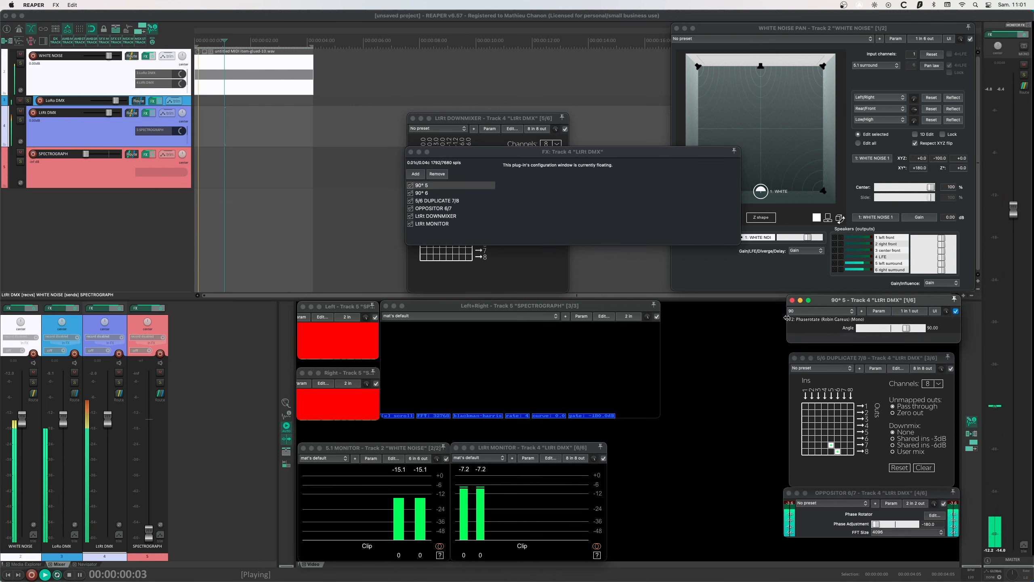
drag(787, 326, 850, 326)
drag(896, 306, 786, 309)
double_click(422, 193)
click(411, 152)
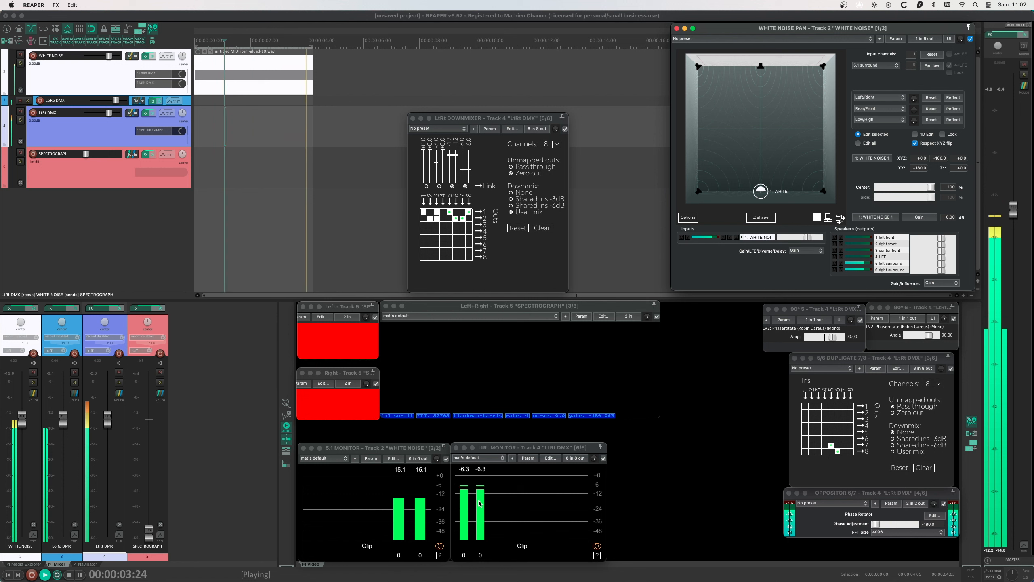
Move the white noise source near the centre of the surround panner and raise its LFE level to about -20.2 dB.
drag(760, 191, 761, 138)
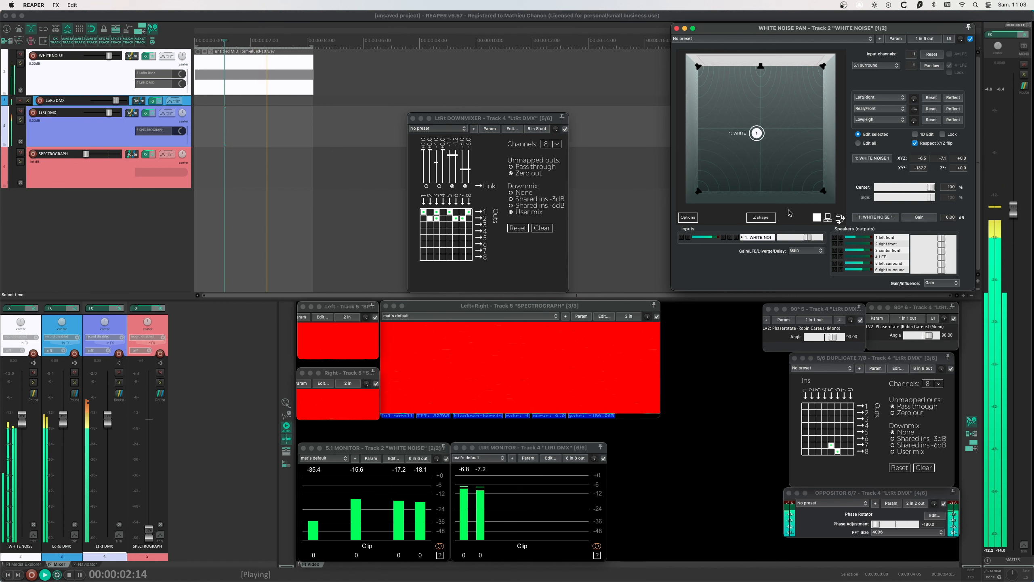
click(806, 251)
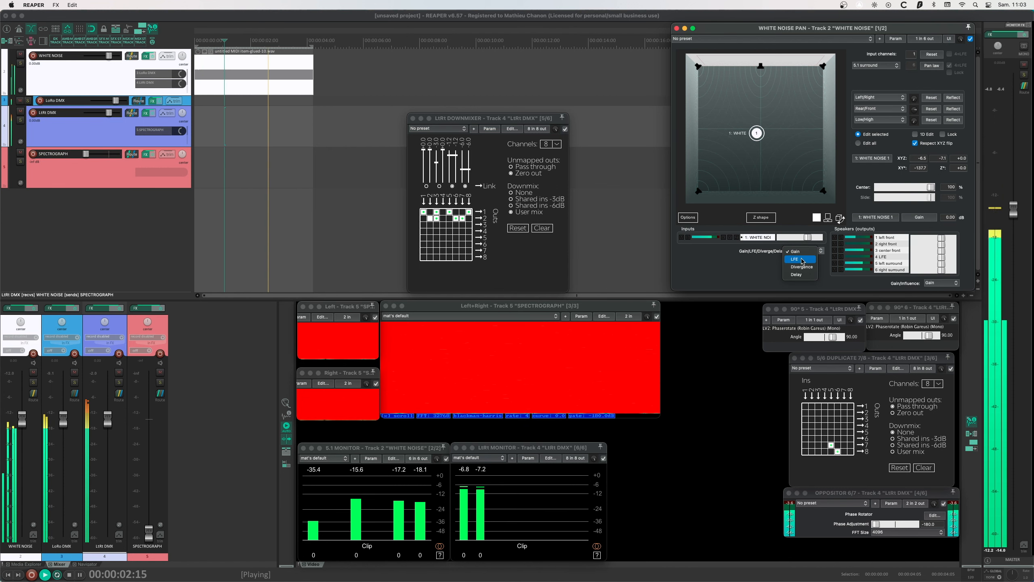
click(801, 259)
drag(779, 237, 791, 239)
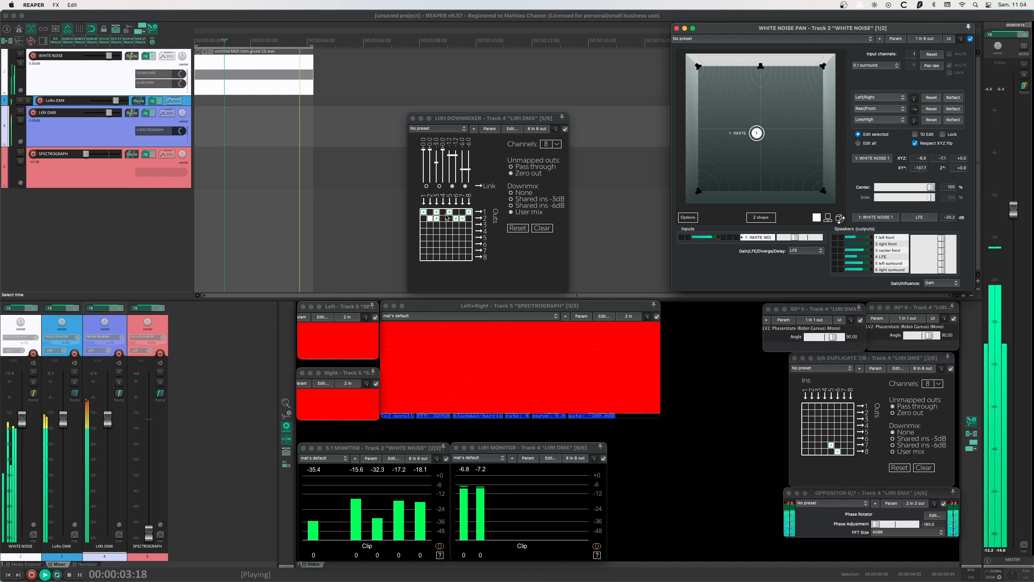
Add ReaFir to the LtRt DMX track's effects chain and move the chain window clear of the downmixer.
click(146, 113)
click(415, 174)
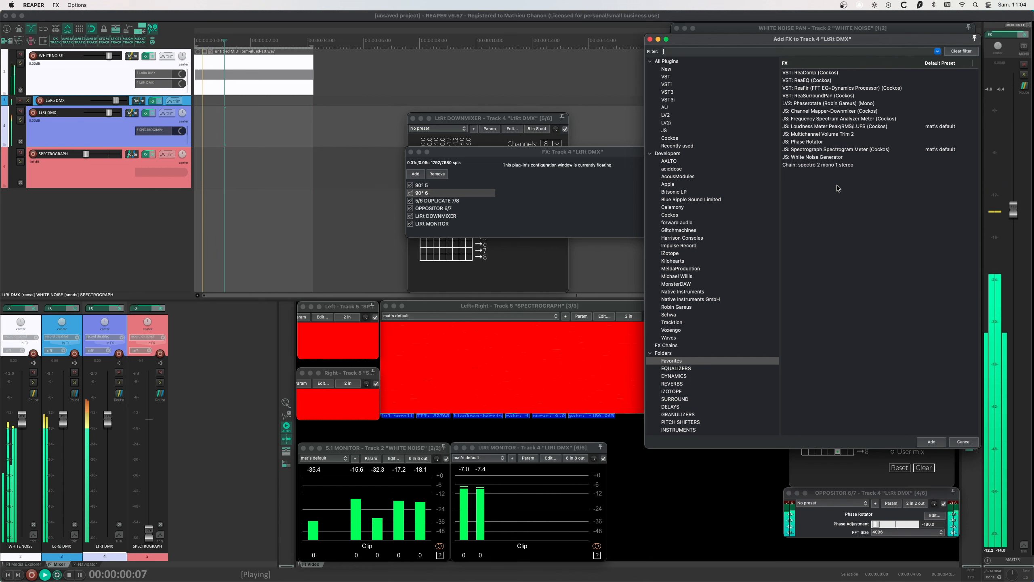
click(806, 88)
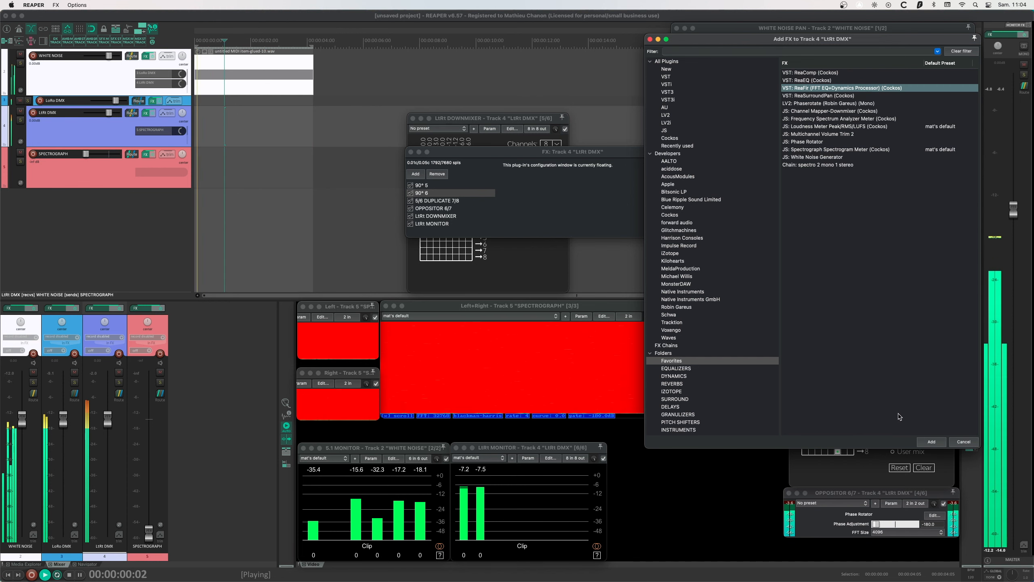
click(931, 442)
drag(592, 154, 460, 295)
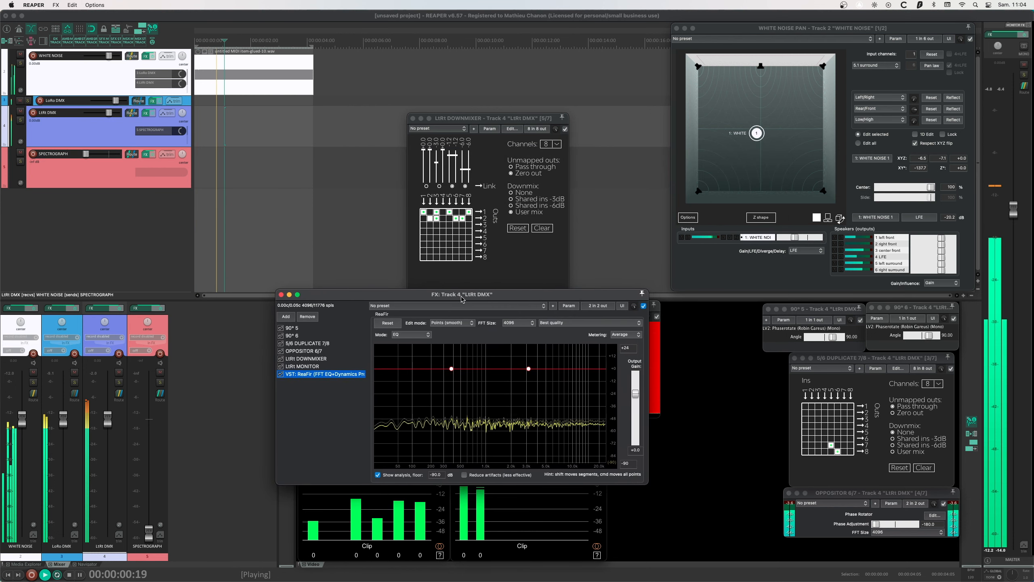
Set the first point of the ReaFir EQ curve to 80 Hz.
right_click(453, 372)
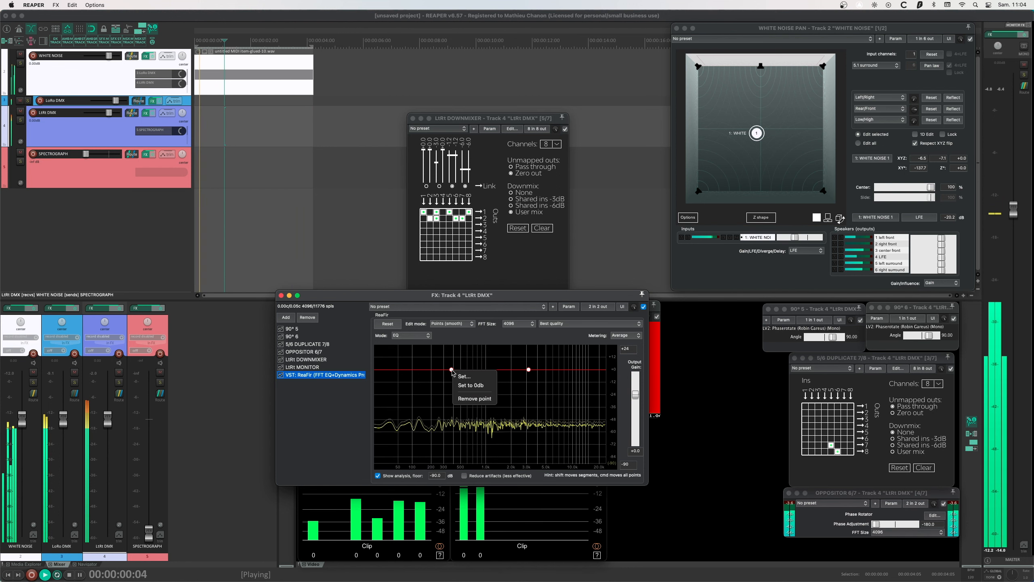
click(470, 379)
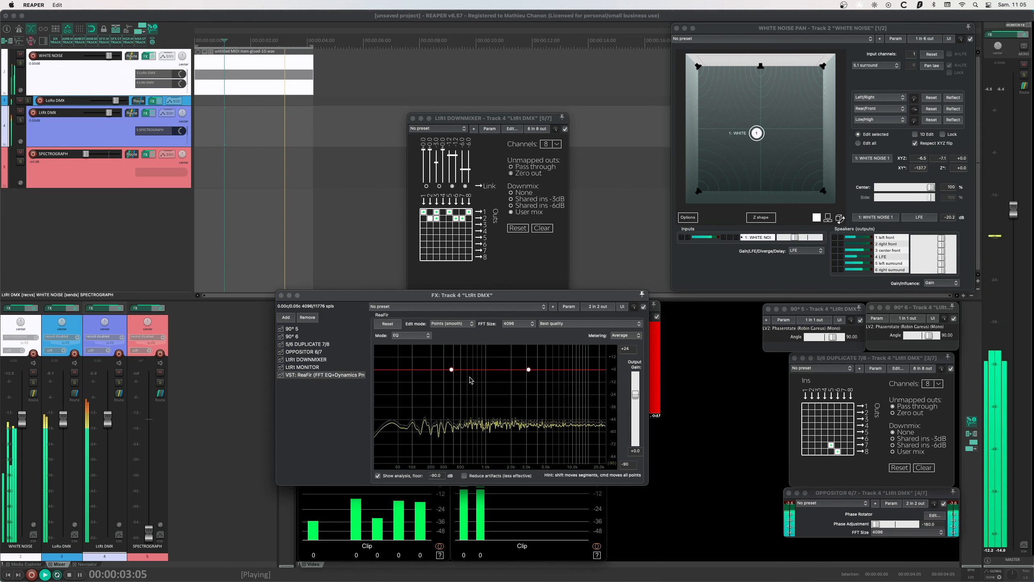
text(80)
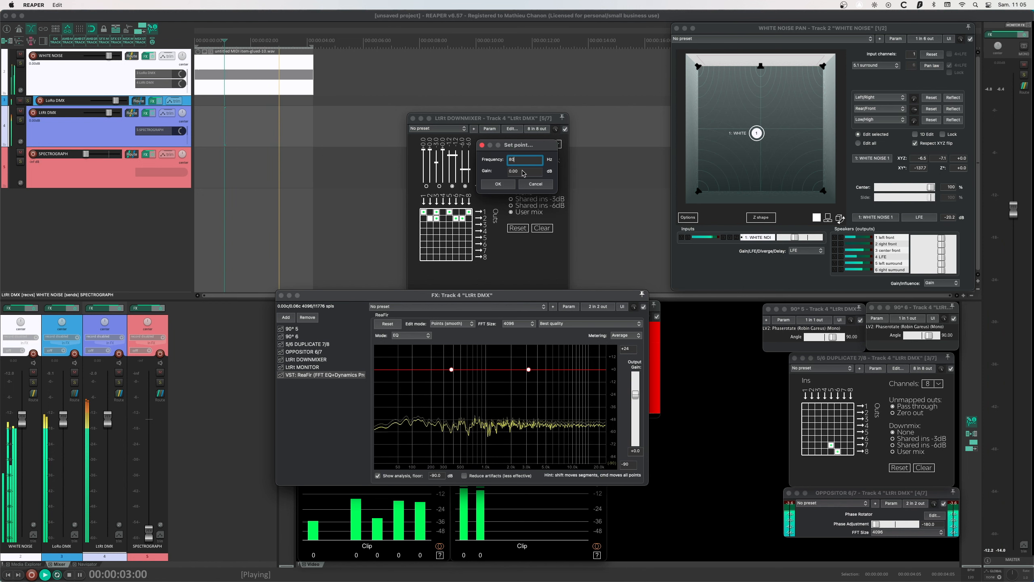
key(Return)
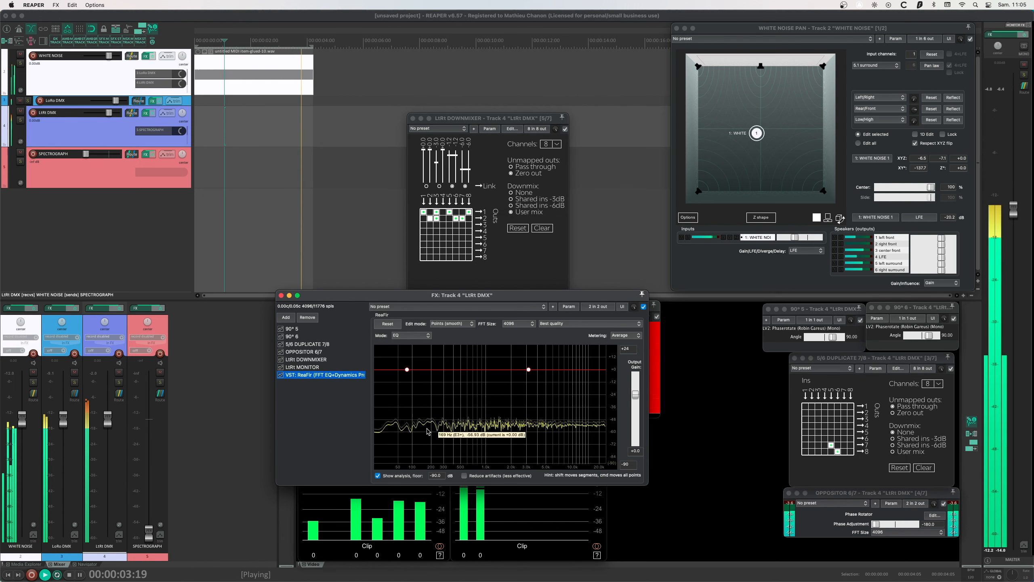
Set the second ReaFir EQ point to 1280 Hz with a gain of -96 dB.
right_click(528, 369)
click(536, 376)
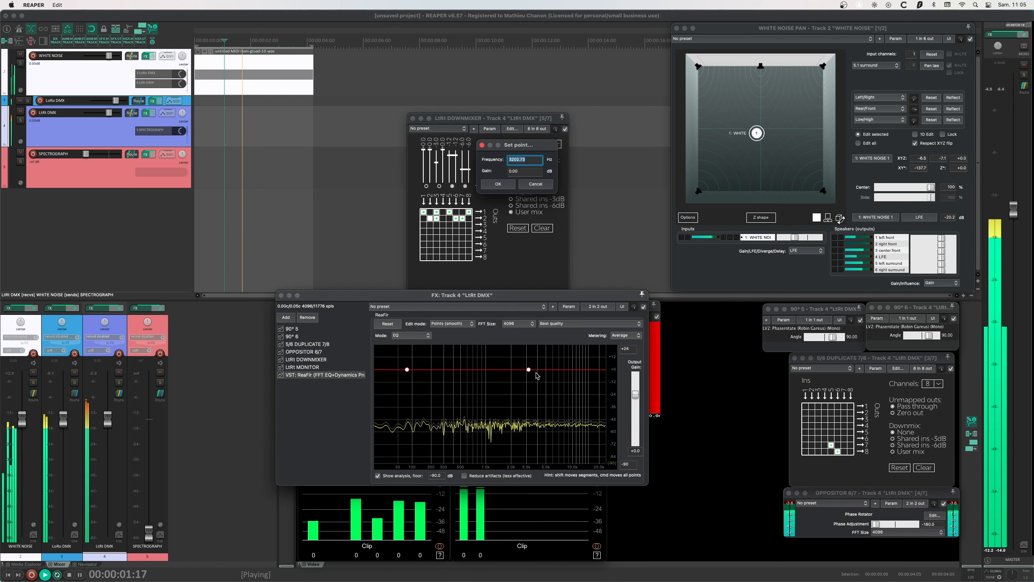
text(1280)
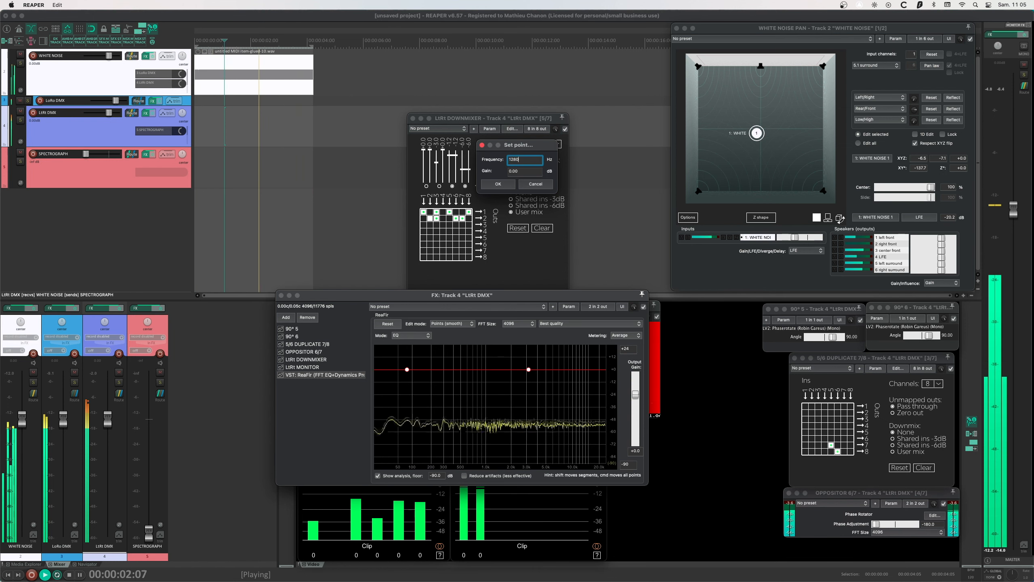
key(Tab)
text(-9)
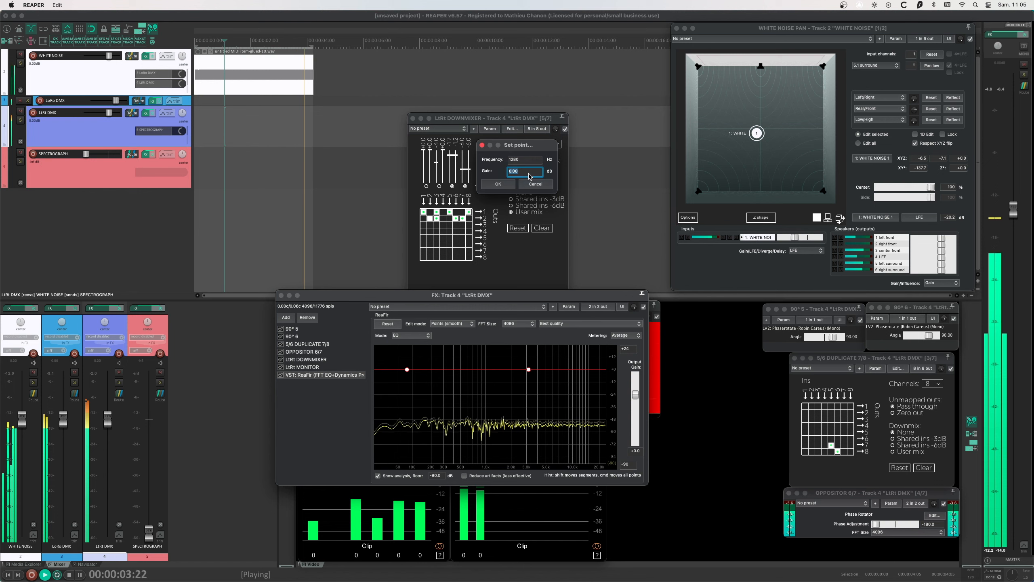
text(6)
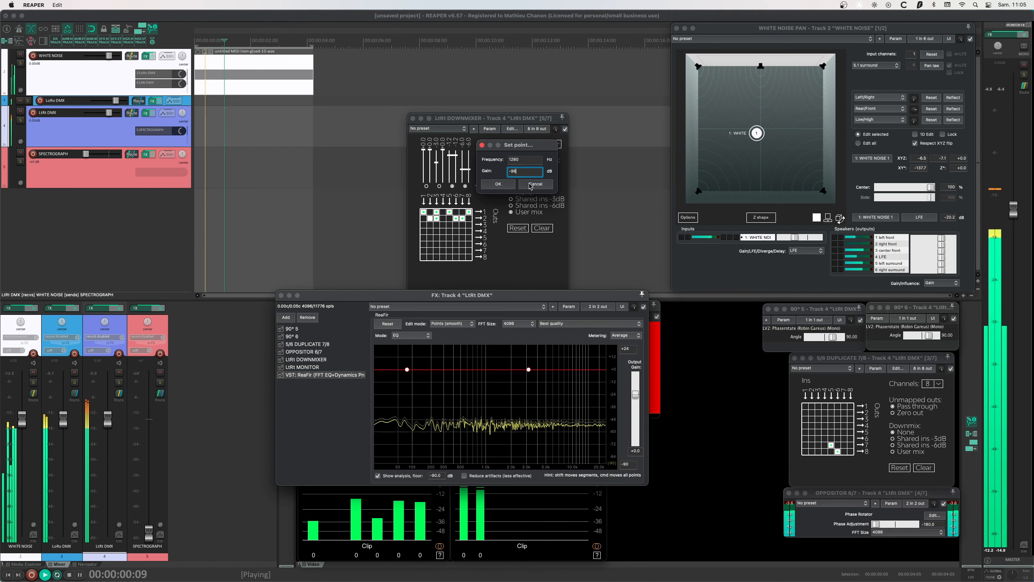
click(510, 185)
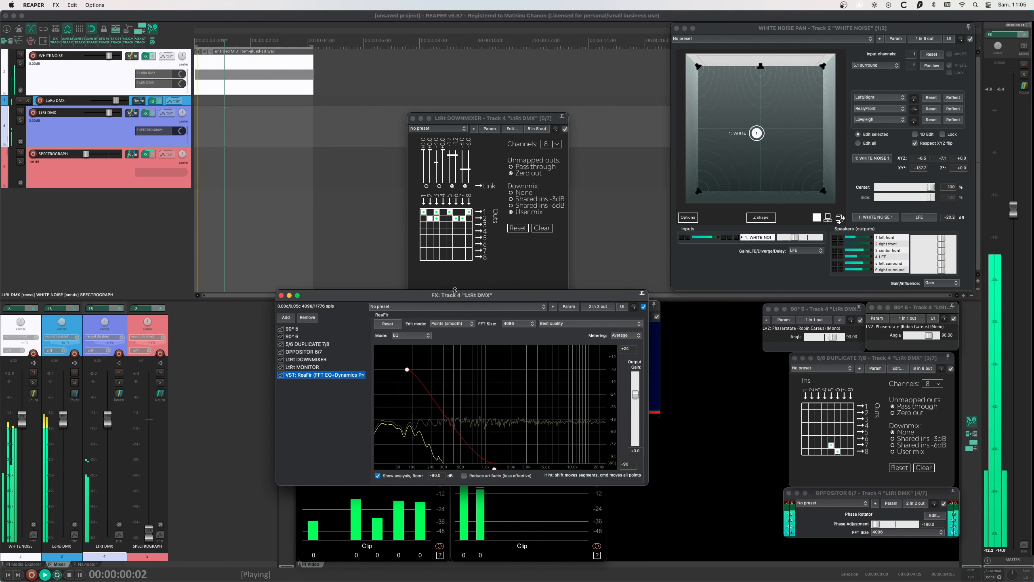
Move ReaFir to the start of the LtRt DMX effects chain, ahead of 90° 5.
drag(415, 298, 440, 441)
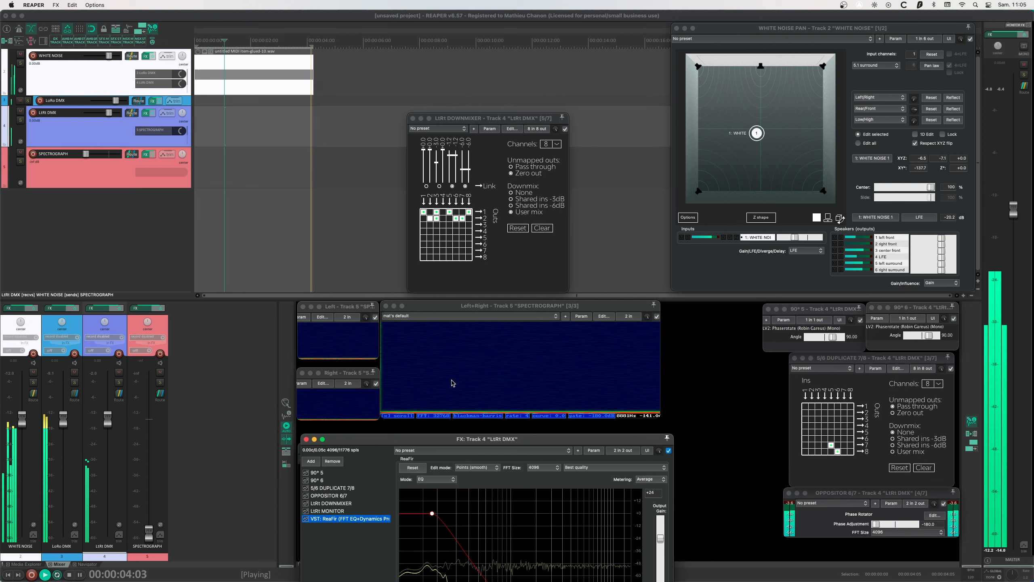
drag(325, 519, 331, 474)
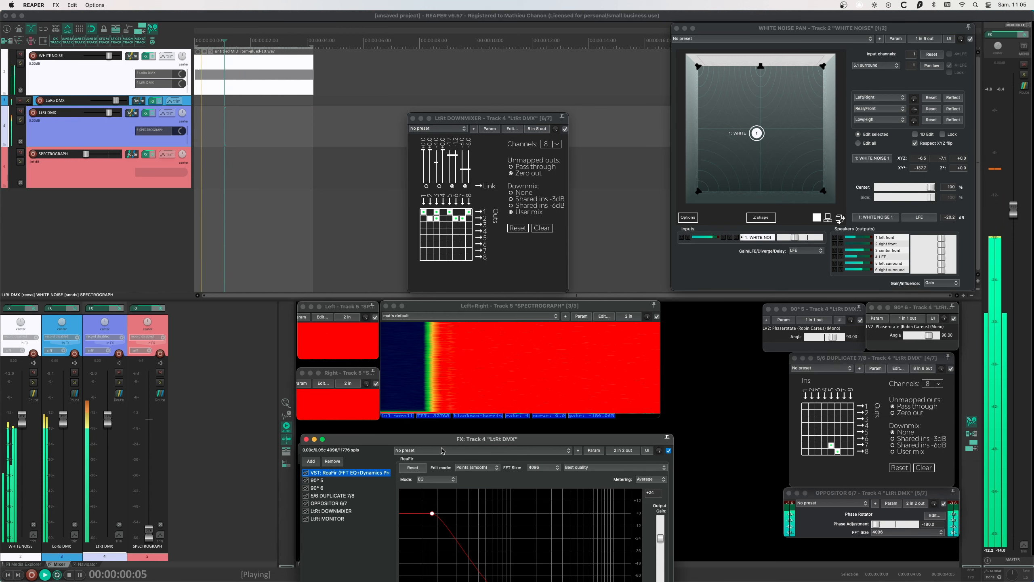
drag(441, 441, 395, 430)
Reassign both ReaFir inputs and outputs to channel 4 only, and close the LtRt DMX effects chain.
click(578, 439)
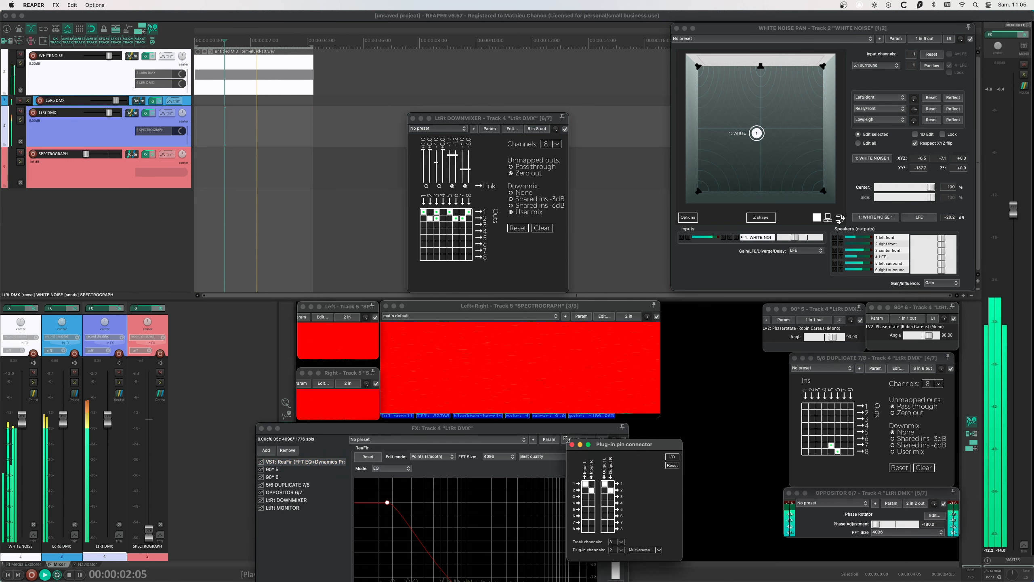
click(585, 484)
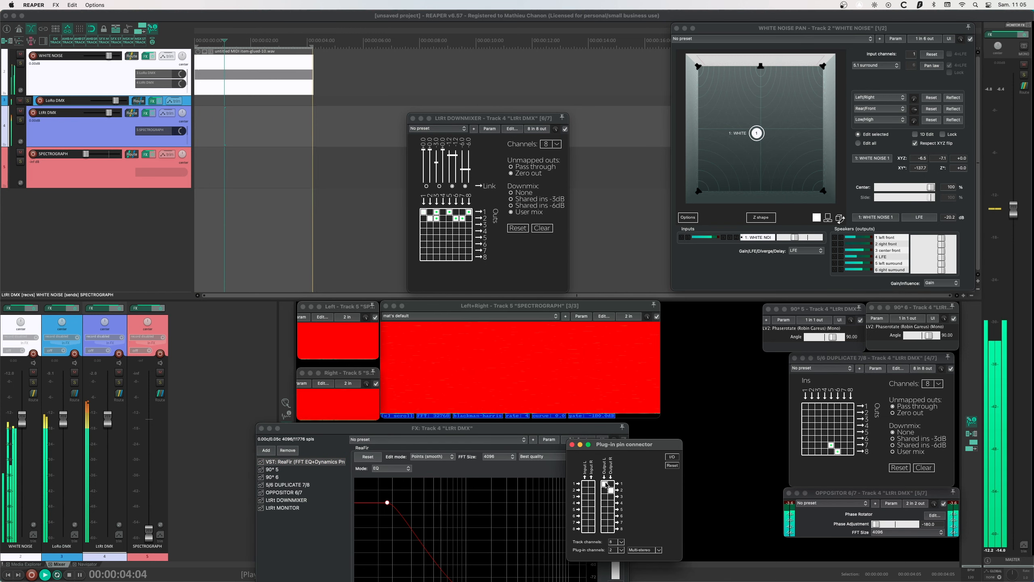
click(591, 504)
click(605, 504)
click(612, 504)
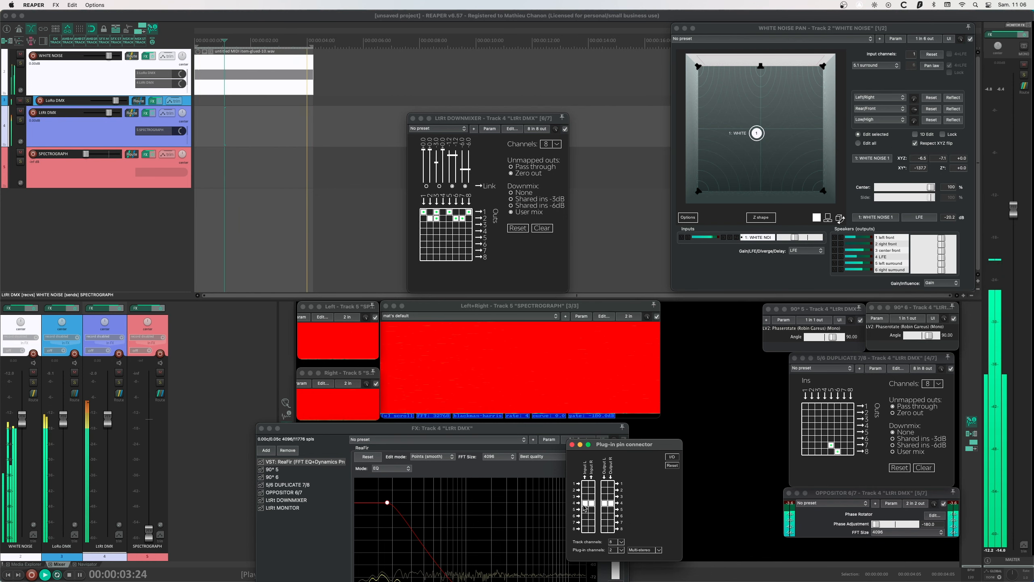
click(571, 444)
drag(501, 435, 278, 111)
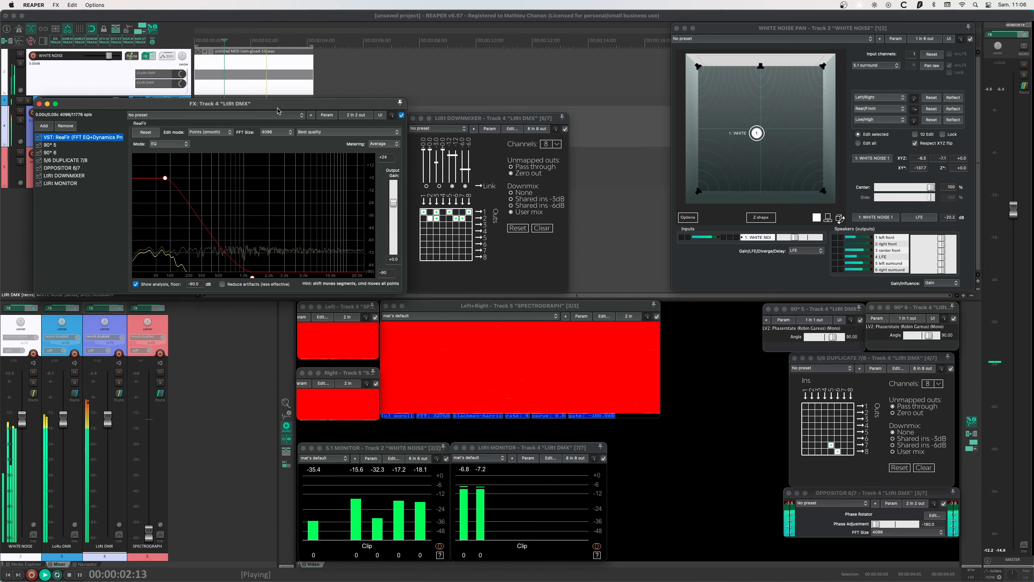
click(39, 104)
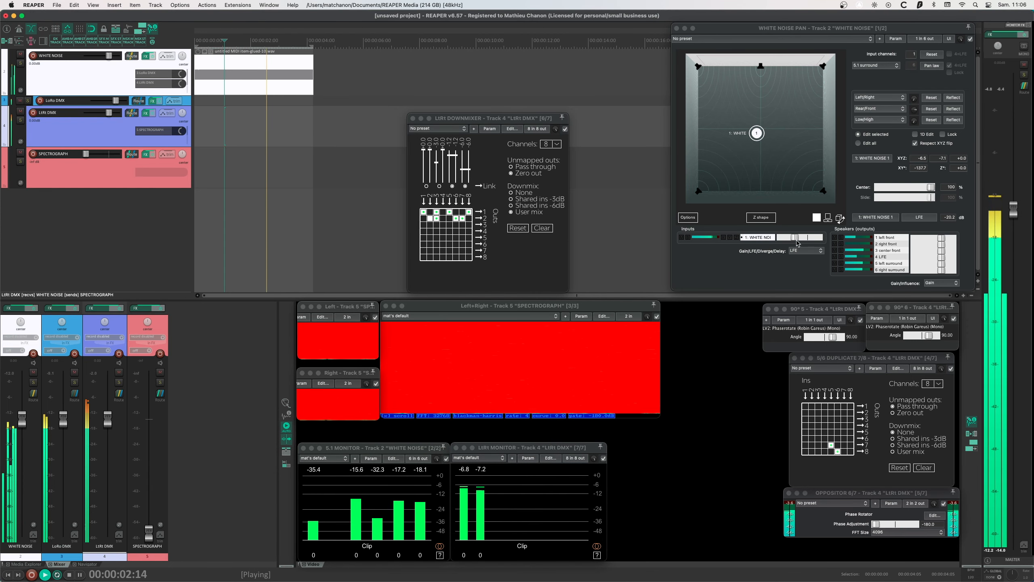
Route channel 4 to outputs 1 and 2 in the LtRt downmixer and set the white noise's LFE level to about -19.5 dB.
click(795, 241)
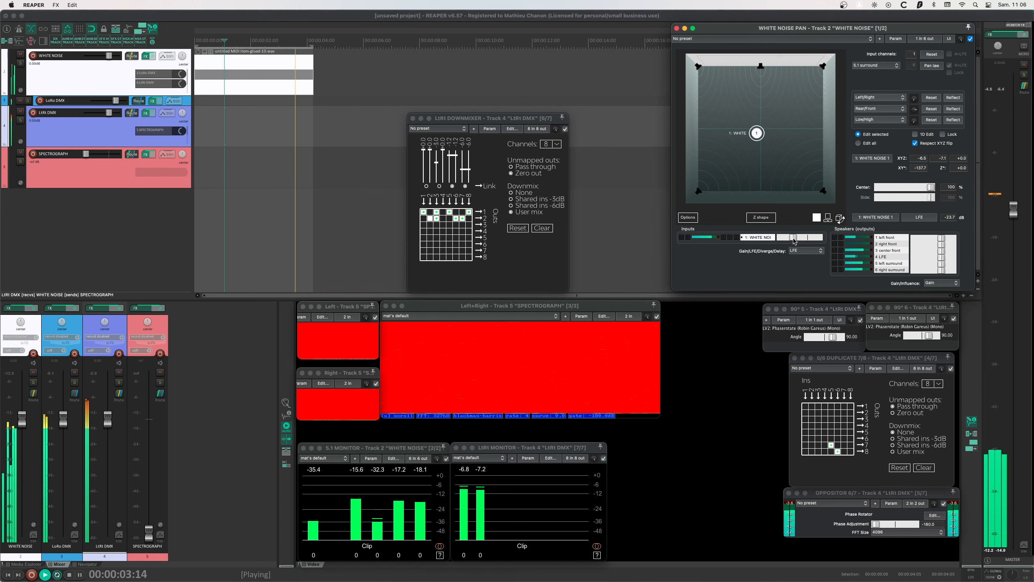
click(444, 215)
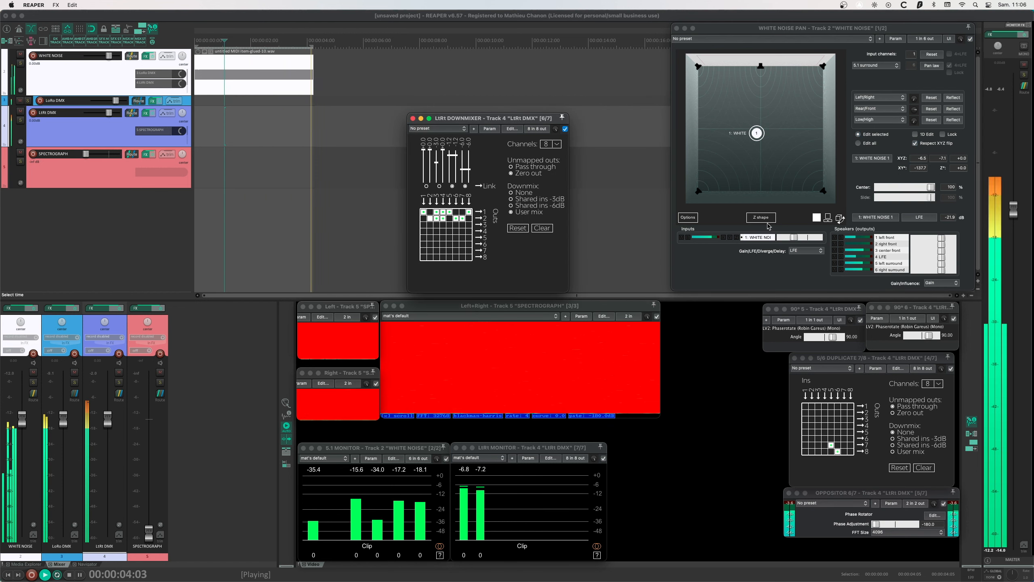
mouse_move(793, 237)
mouse_down()
mouse_move(761, 243)
mouse_move(788, 239)
mouse_up()
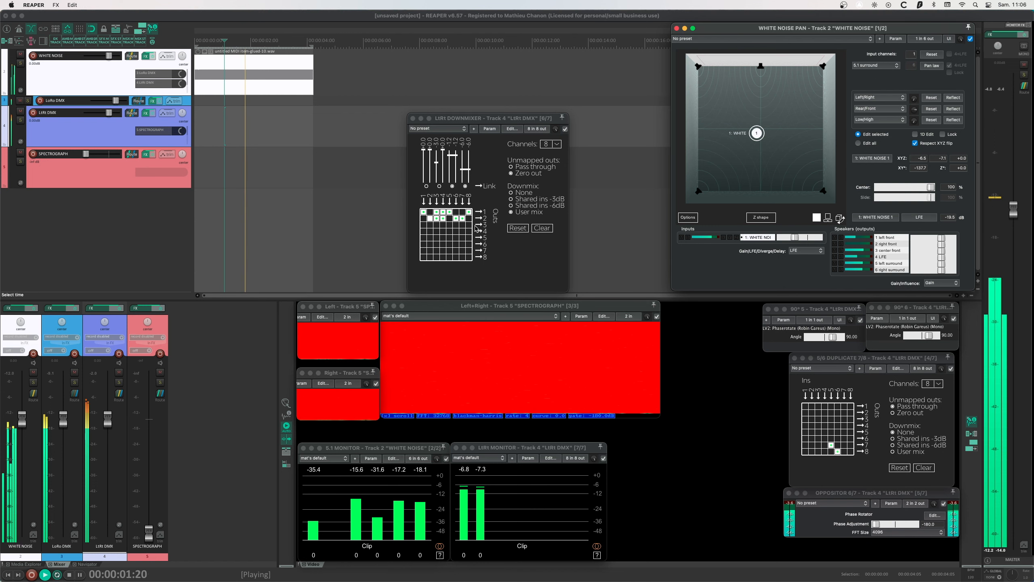
Lower the channel 4 gain in the LtRt downmixer to about -10 dB.
click(443, 162)
drag(443, 164, 442, 176)
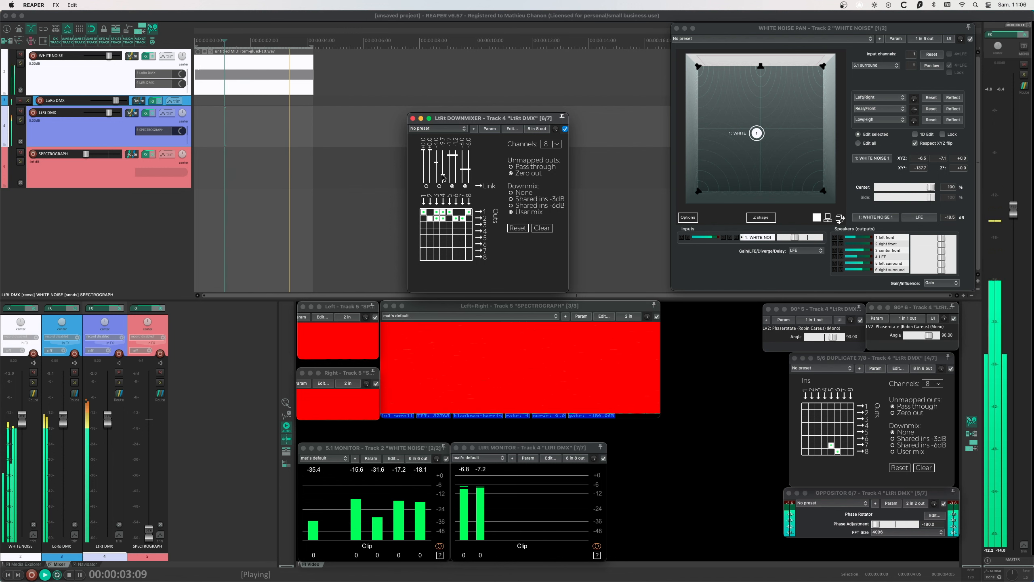
drag(443, 178, 444, 179)
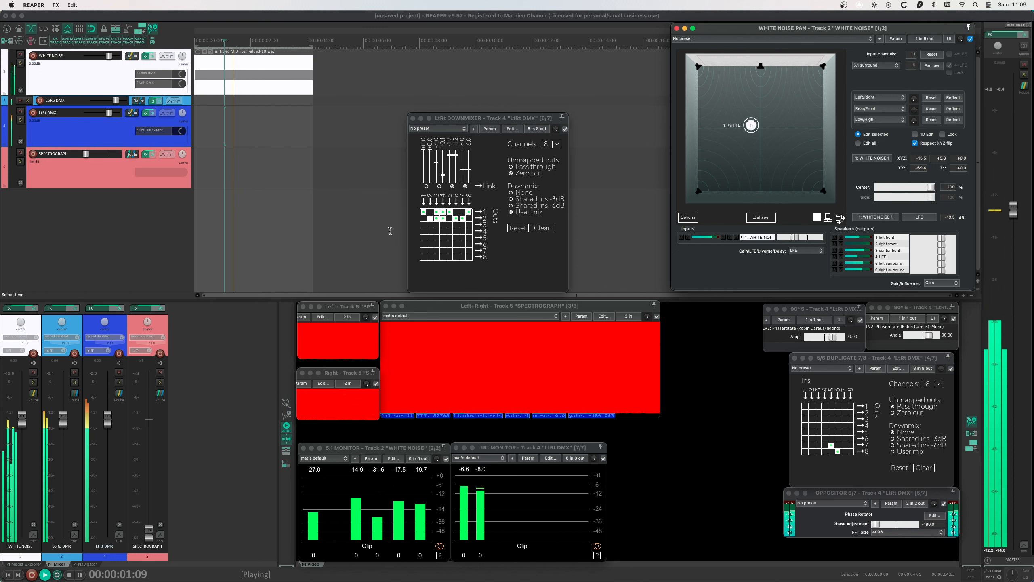
Insert a new track, colour it purple, and move it directly above the SPECTROGRAPH track.
double_click(115, 225)
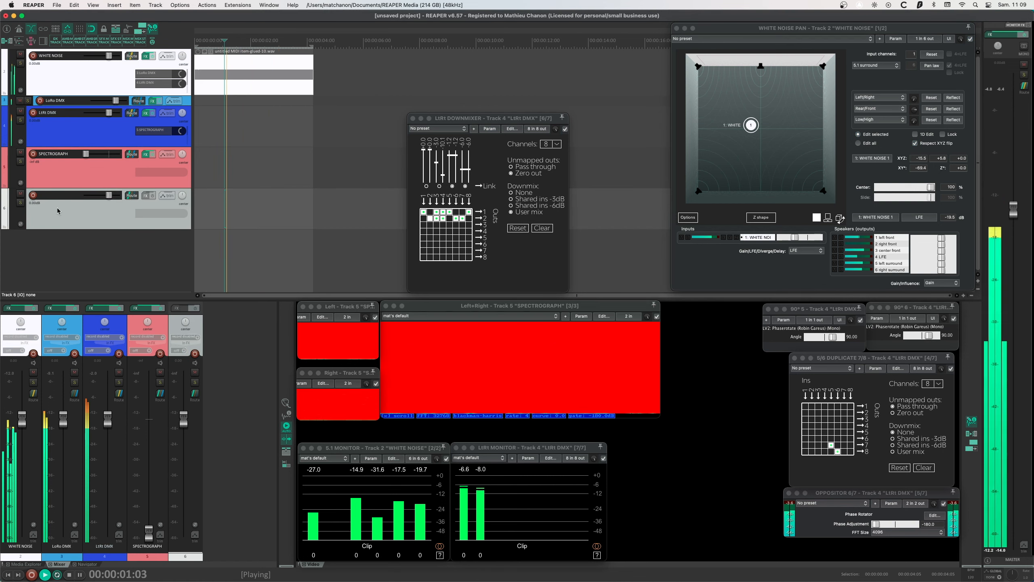
right_click(58, 205)
mouse_move(179, 278)
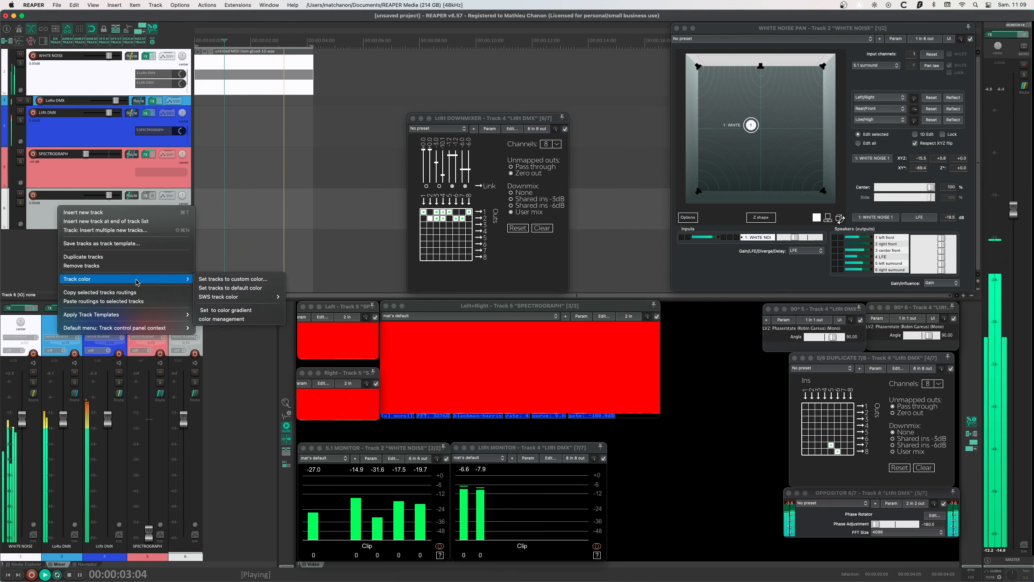
mouse_move(223, 297)
click(321, 385)
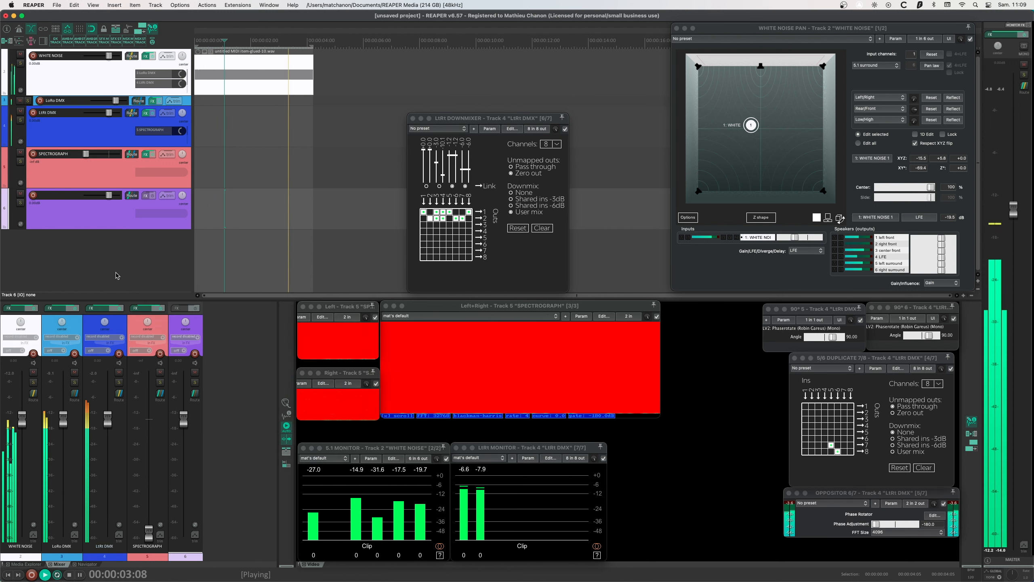
drag(82, 214, 84, 153)
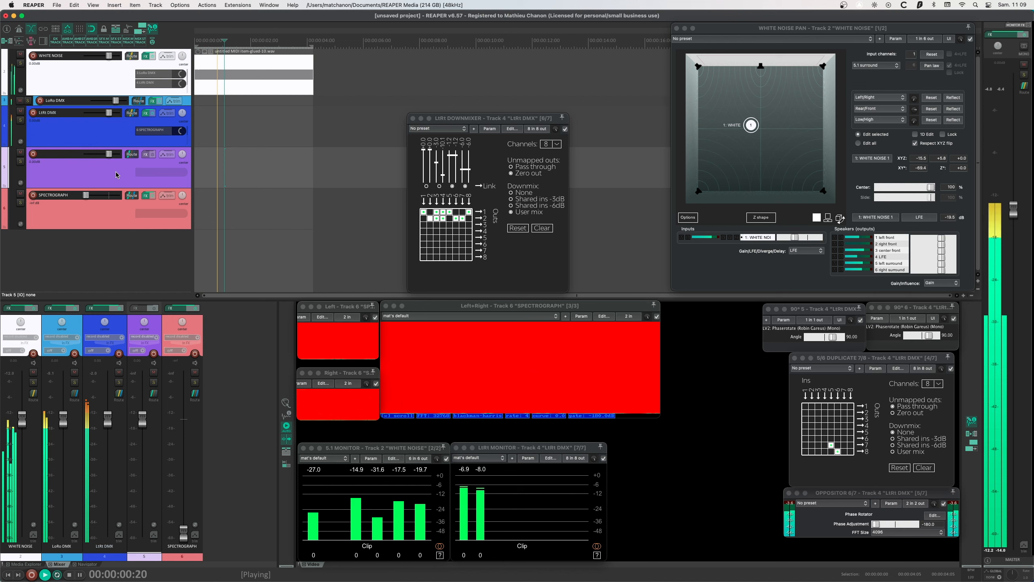
Send the WHITE NOISE track to the new purple track and add DTS Neural DownMix 5.1 to Stereo to it.
click(107, 81)
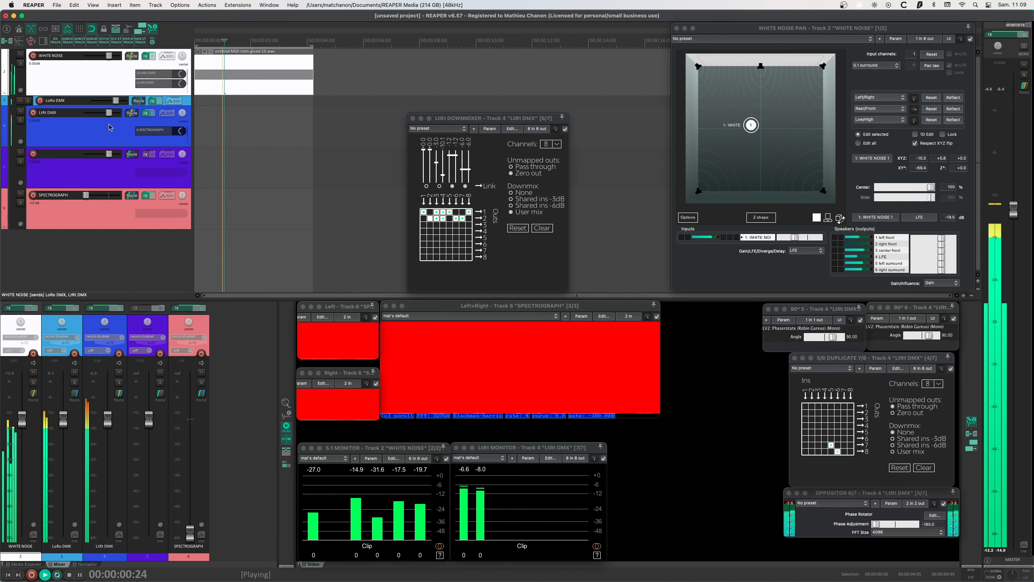
right_click(132, 155)
click(145, 154)
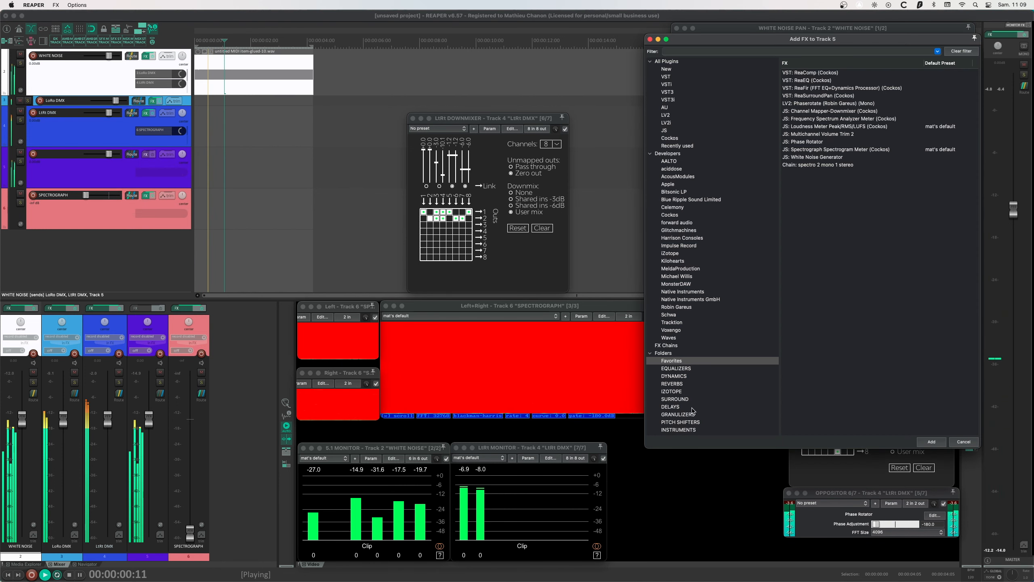
scroll(680, 427, down, 2)
click(680, 425)
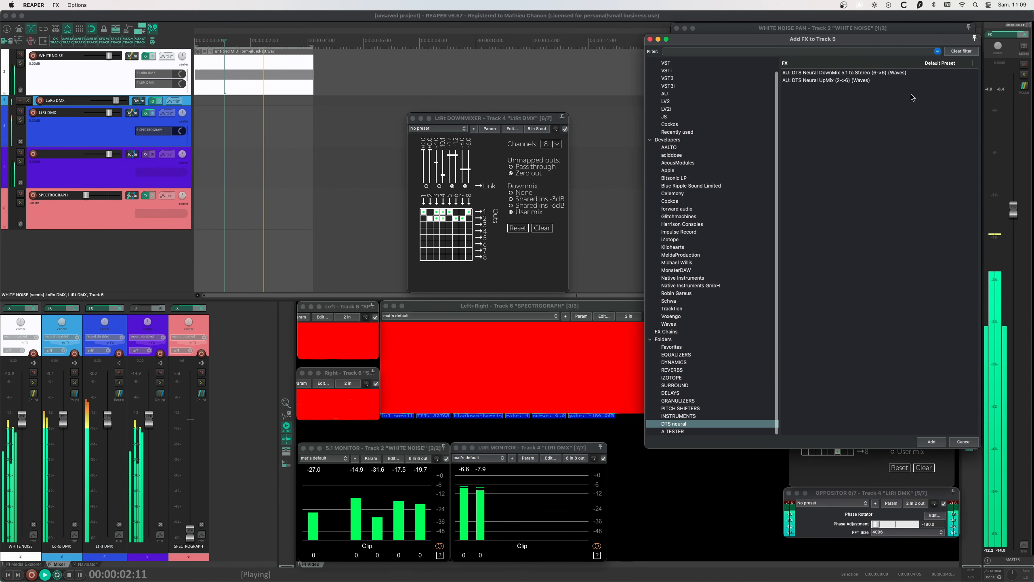
click(838, 74)
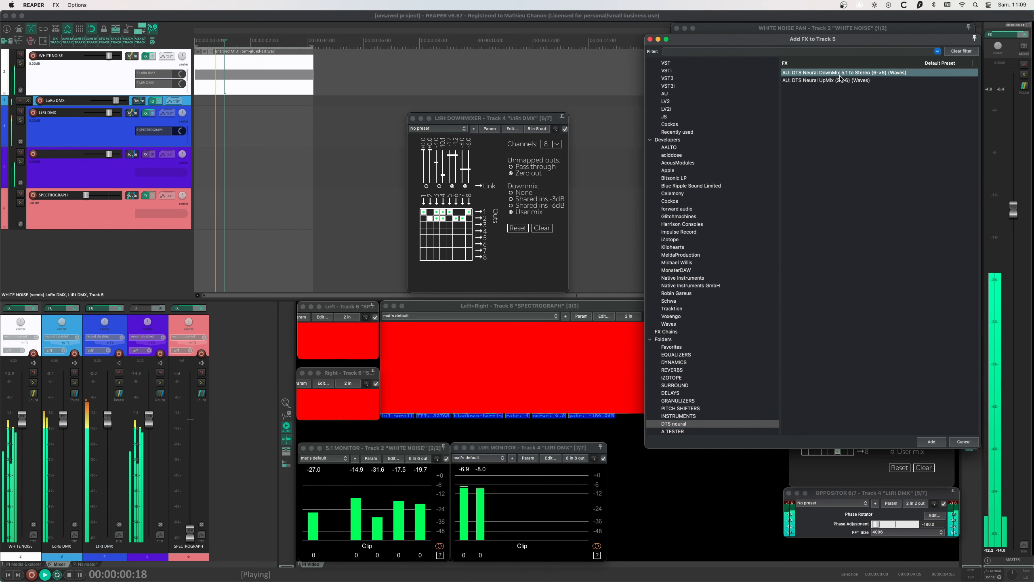
click(931, 441)
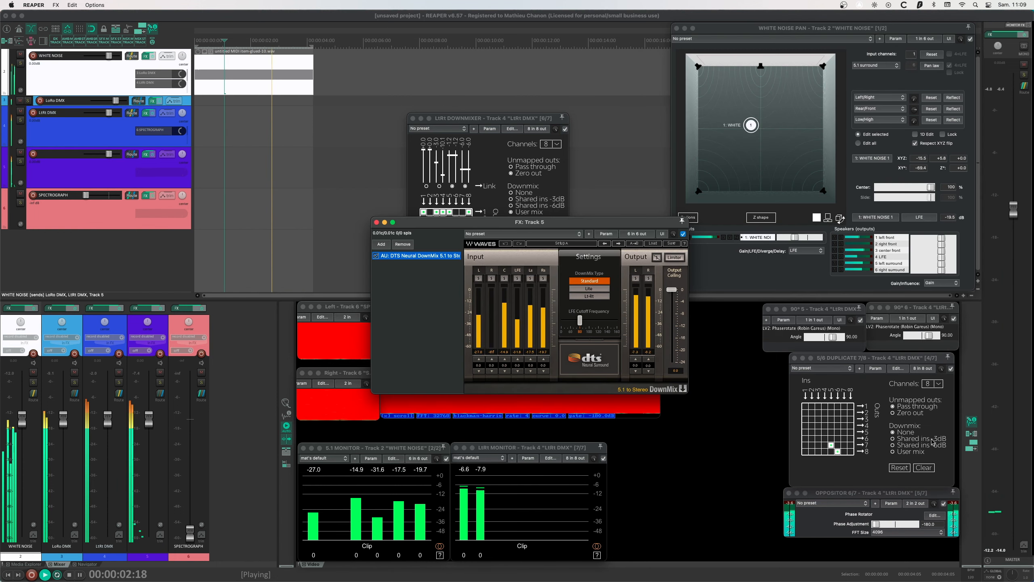
Rename the purple track DTS DMX and set the downmix type of its DTS Neural DownMix to Lt-Rt.
double_click(46, 156)
text(DTS DMX)
key(Return)
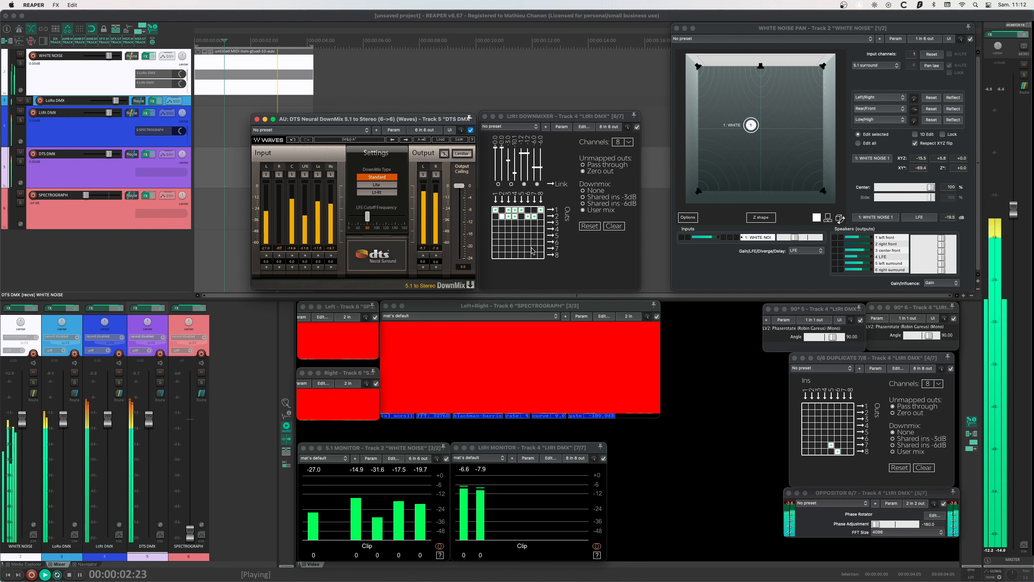
click(376, 184)
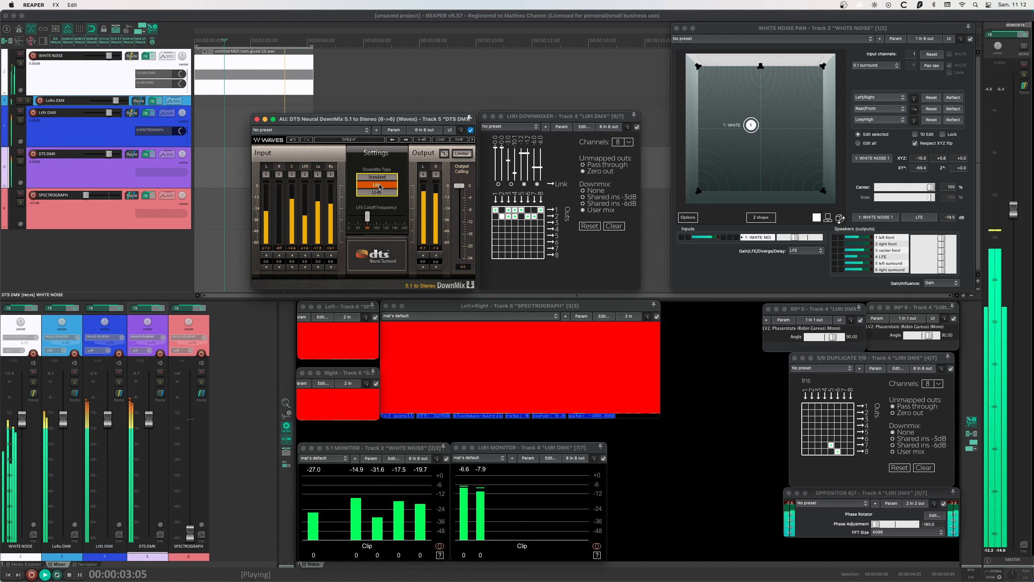
click(381, 195)
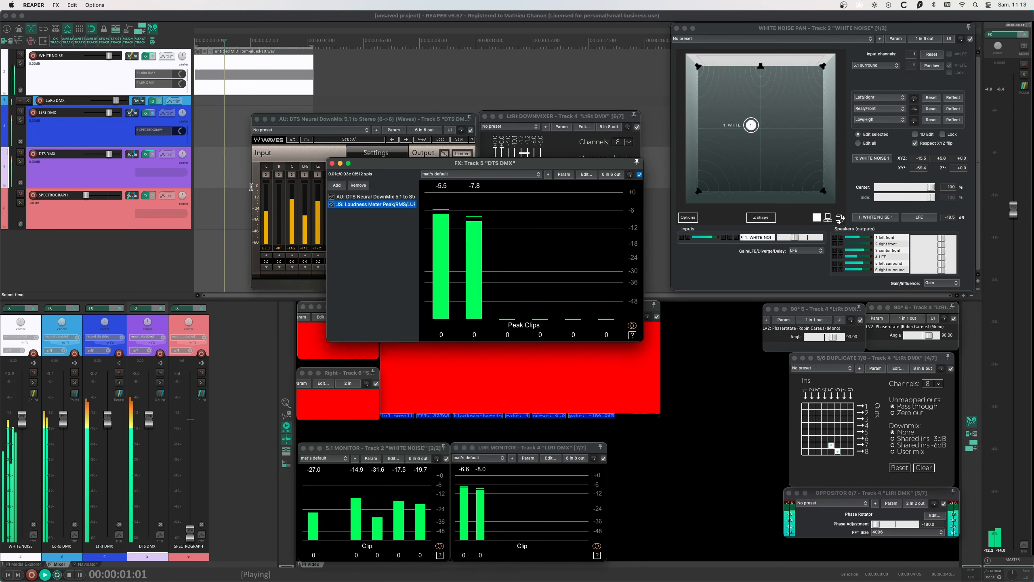
Rename the loudness meter on DTS DMX as DTS MONITOR and place its window beside the LtRt monitor.
key(F2)
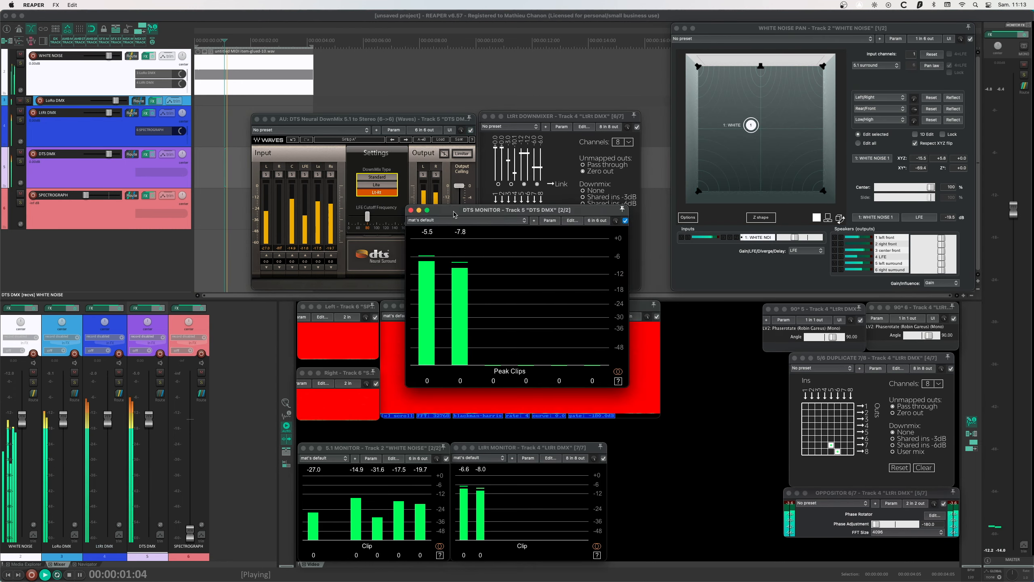
drag(477, 223, 564, 443)
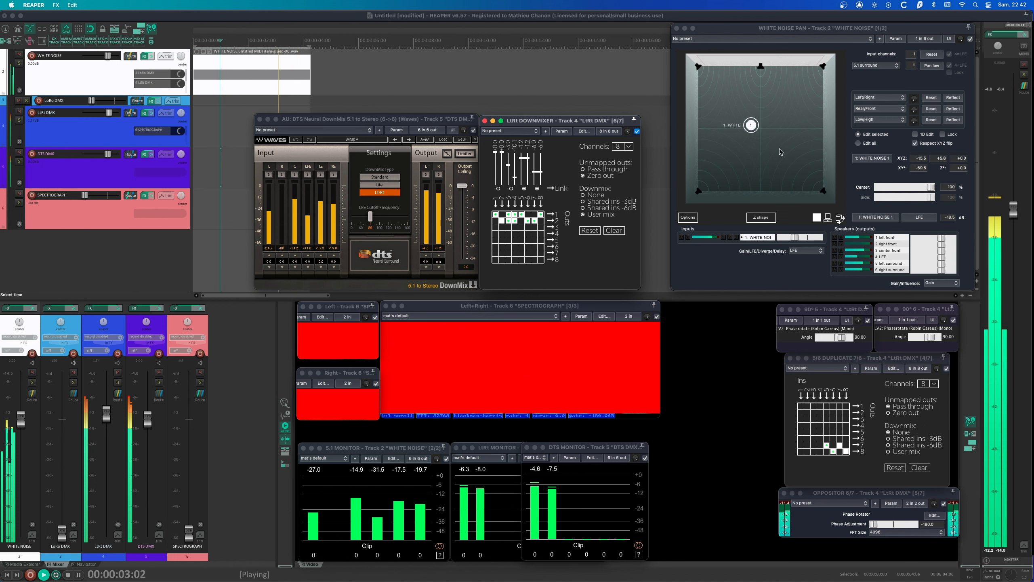
Pan the white noise to the front left and front right speakers, comparing the LtRt and DTS monitors side by side.
drag(753, 127, 698, 66)
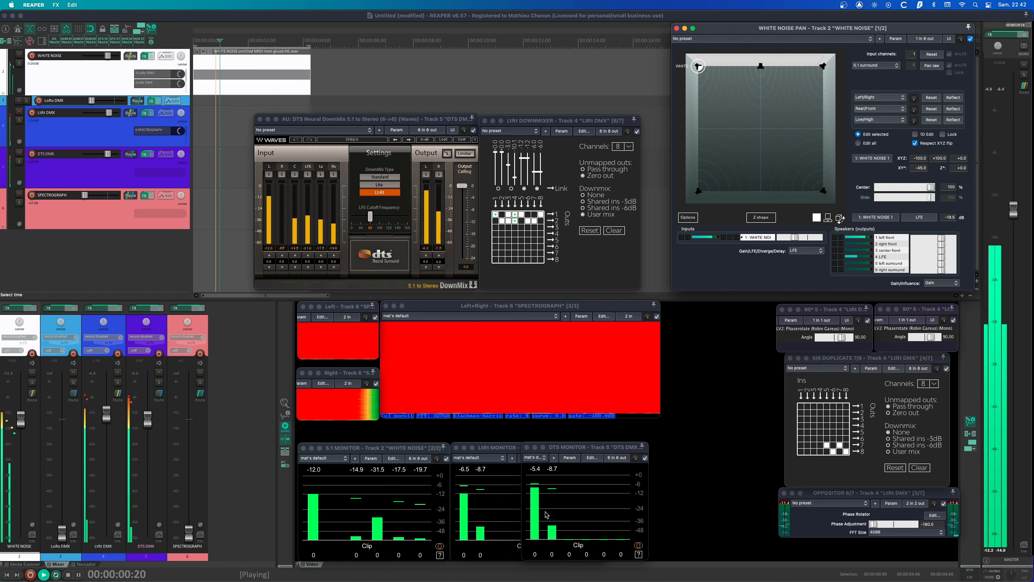
click(520, 473)
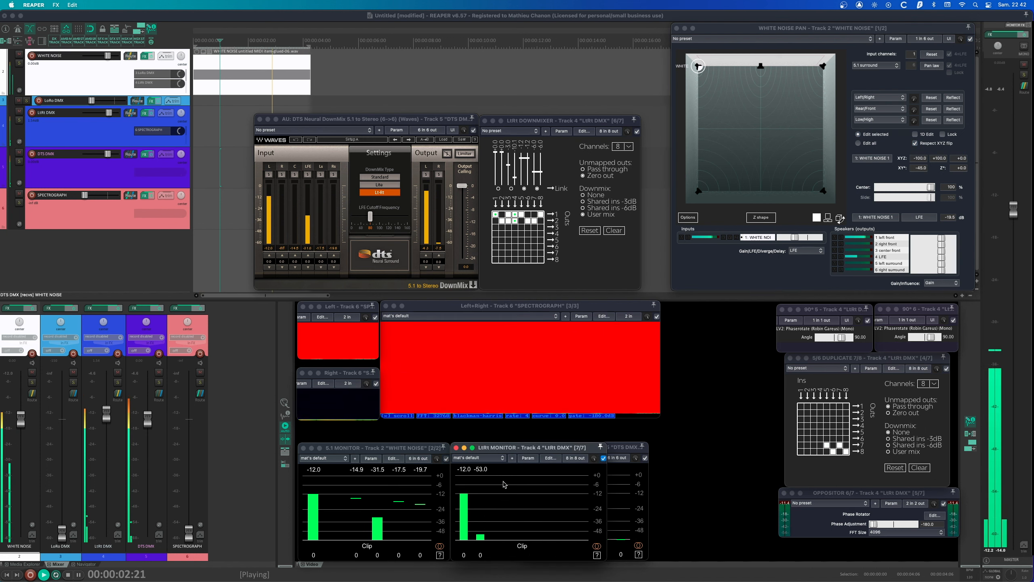
click(618, 481)
drag(578, 447, 666, 444)
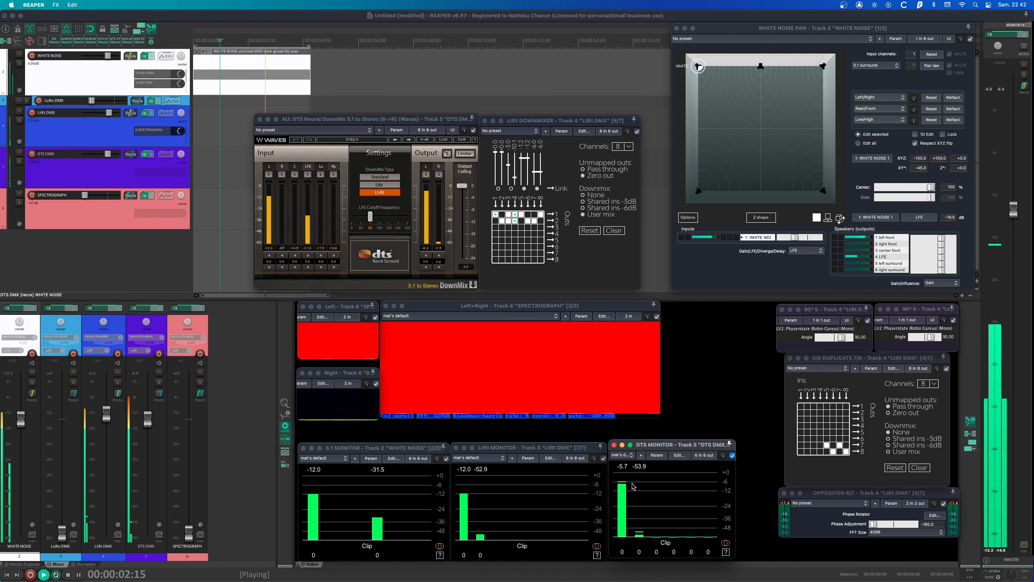
click(549, 489)
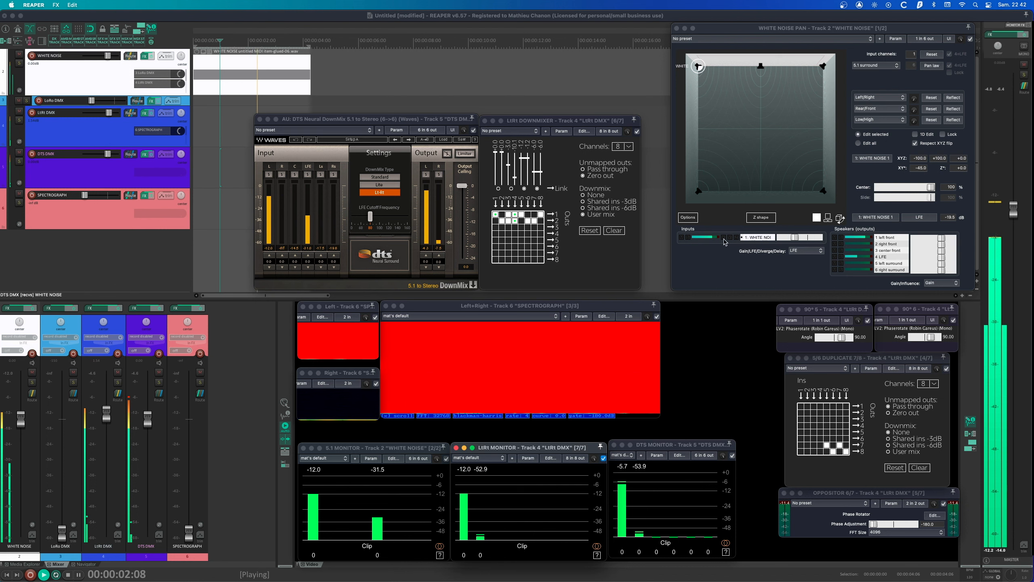
drag(708, 77, 825, 66)
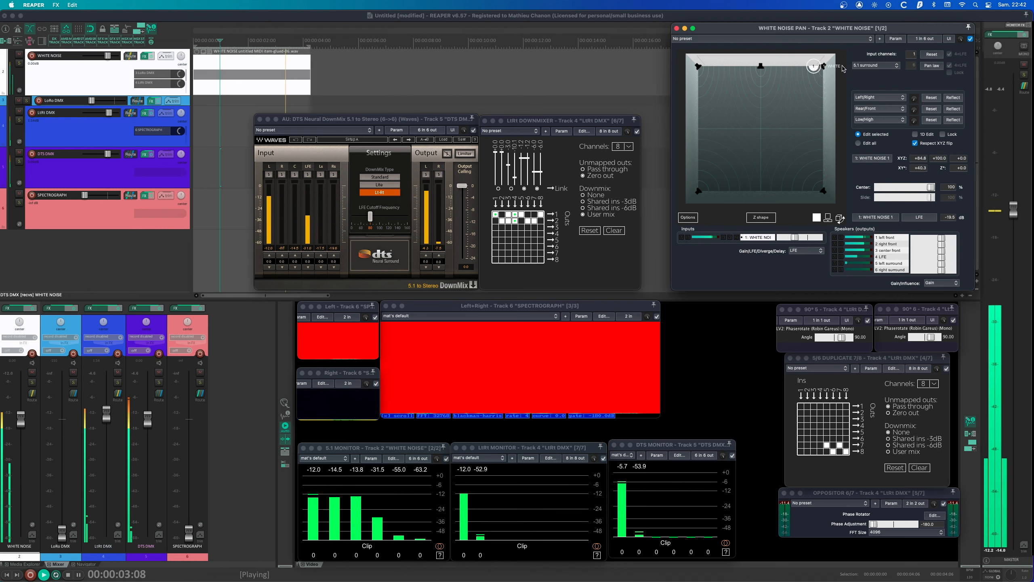
click(650, 488)
Pan the white noise to the rear right speaker and along the rear edge, comparing the LtRt and DTS monitor levels.
drag(823, 78, 823, 190)
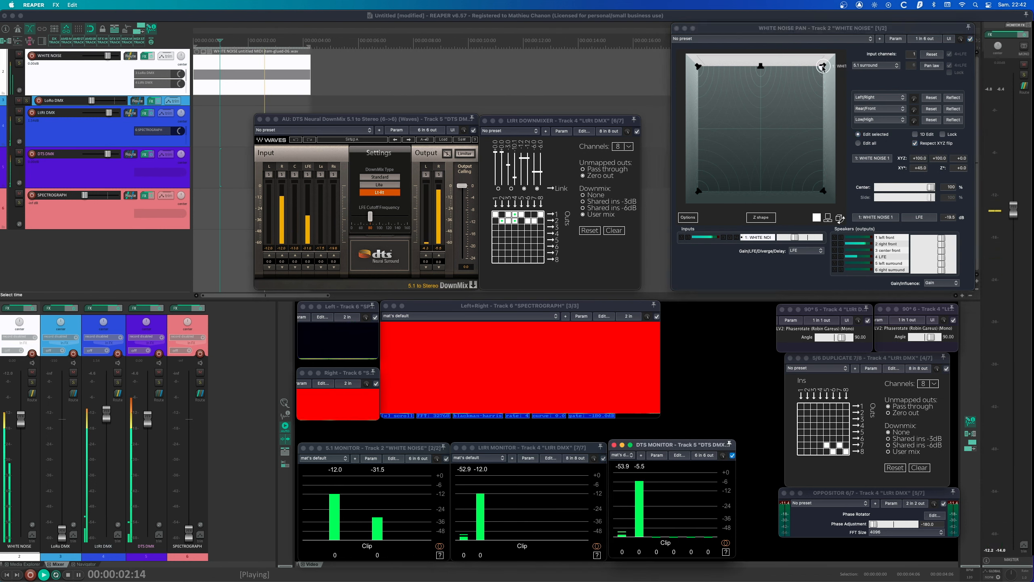
click(653, 489)
click(520, 490)
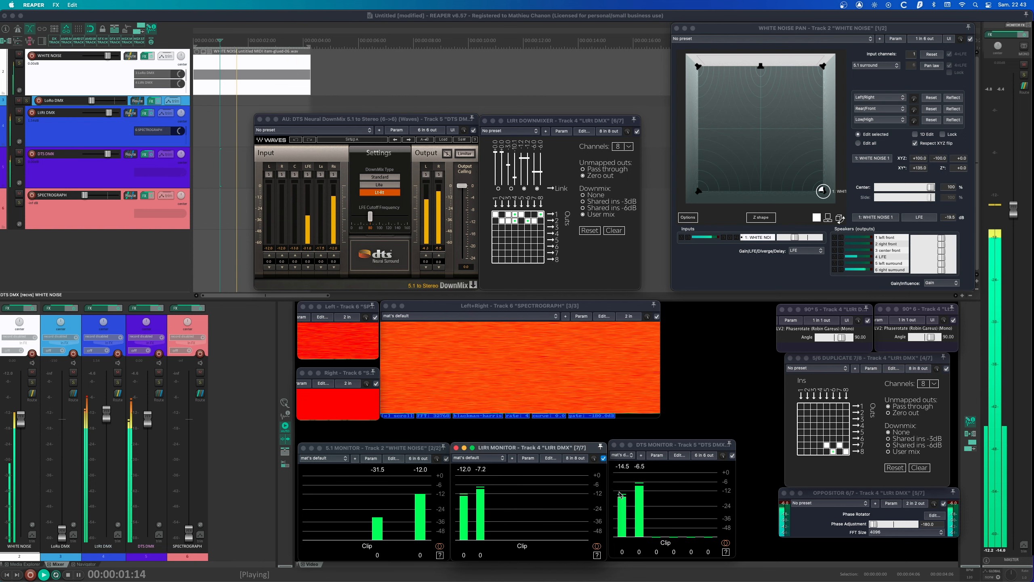
drag(823, 190, 776, 190)
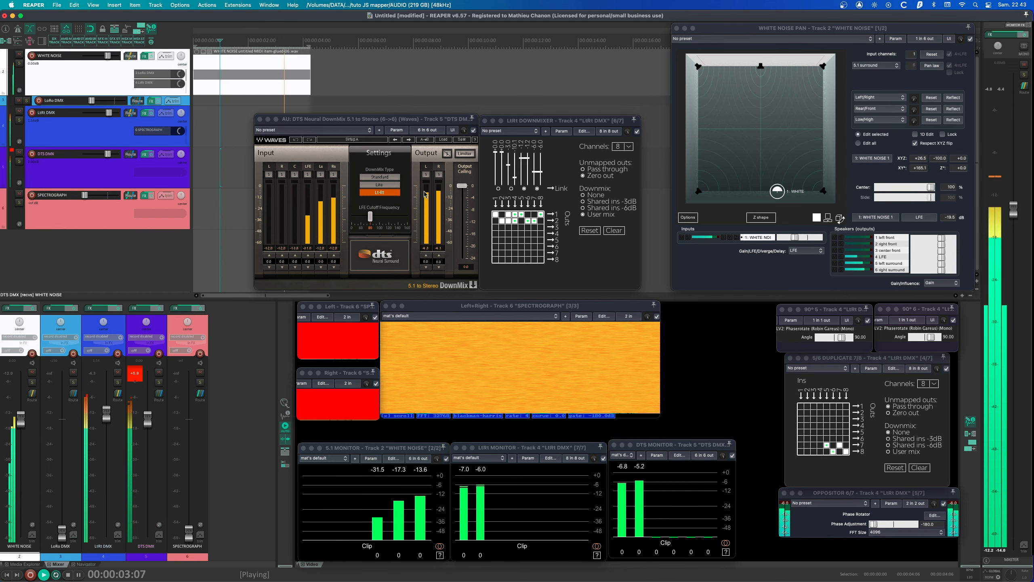
drag(783, 190, 832, 195)
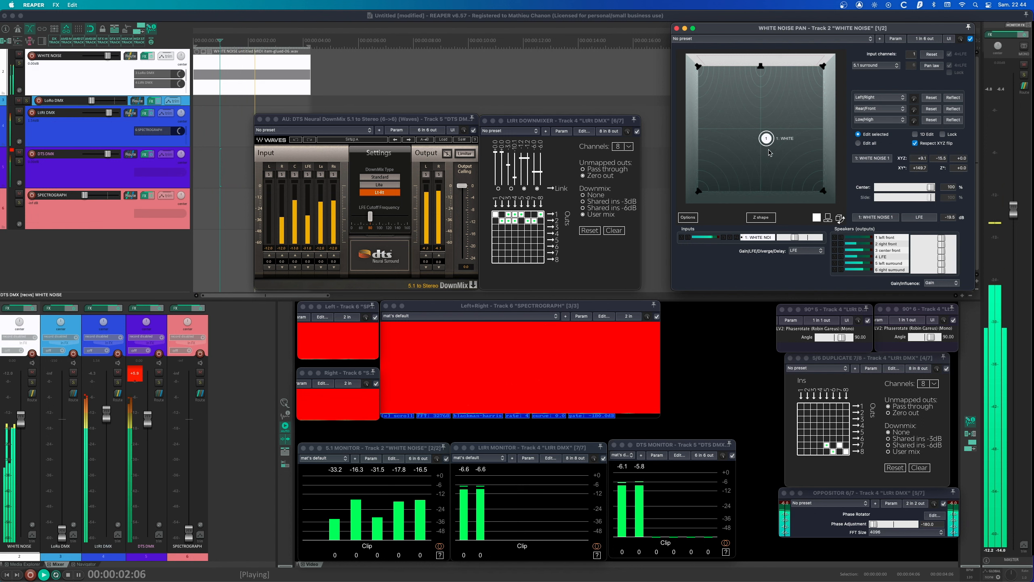
Replace the white noise item with a newly glued item over the same time range and set its volume to -8 dB.
click(264, 88)
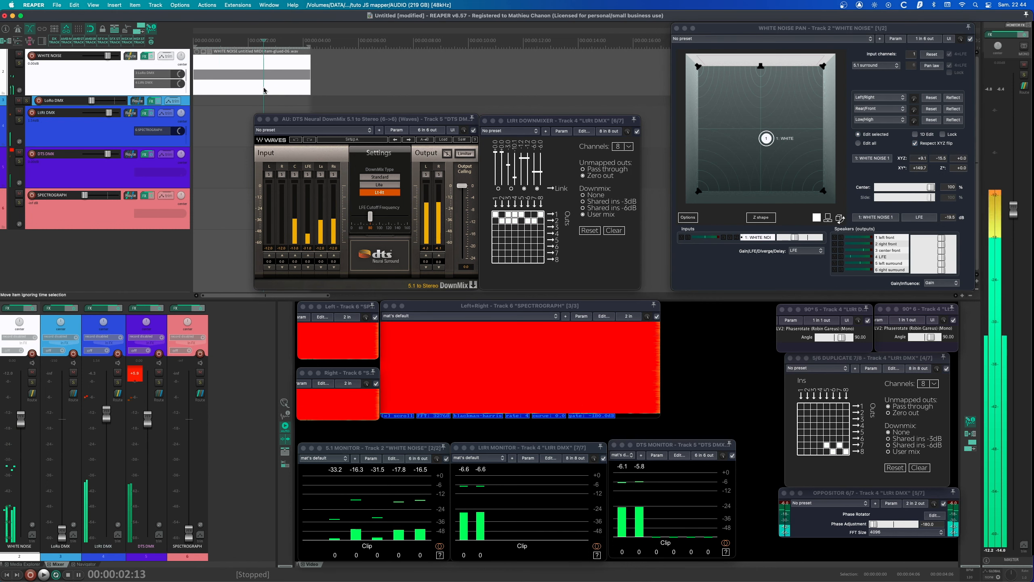
key(Delete)
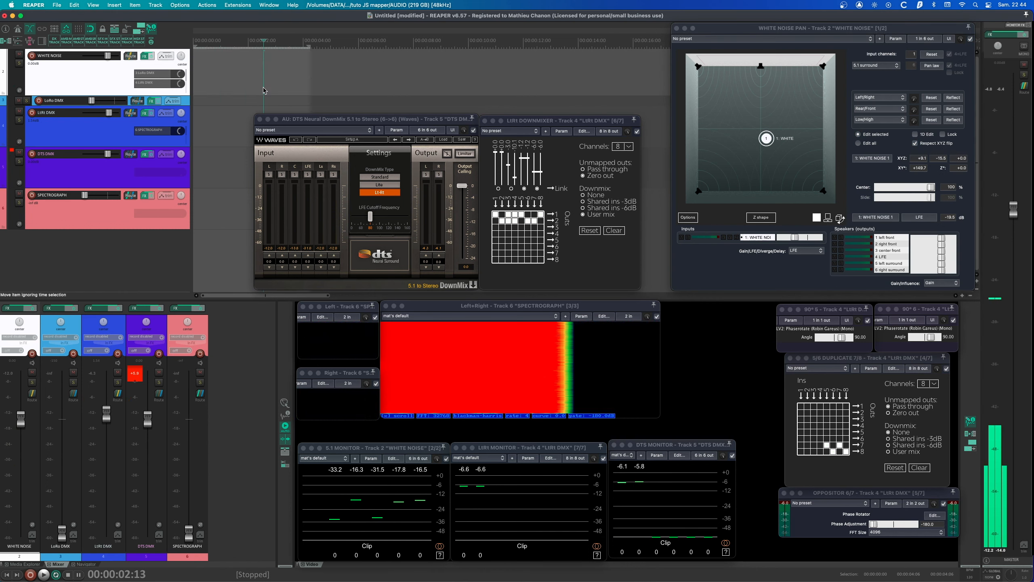
drag(311, 78, 194, 80)
key(super+shift+g)
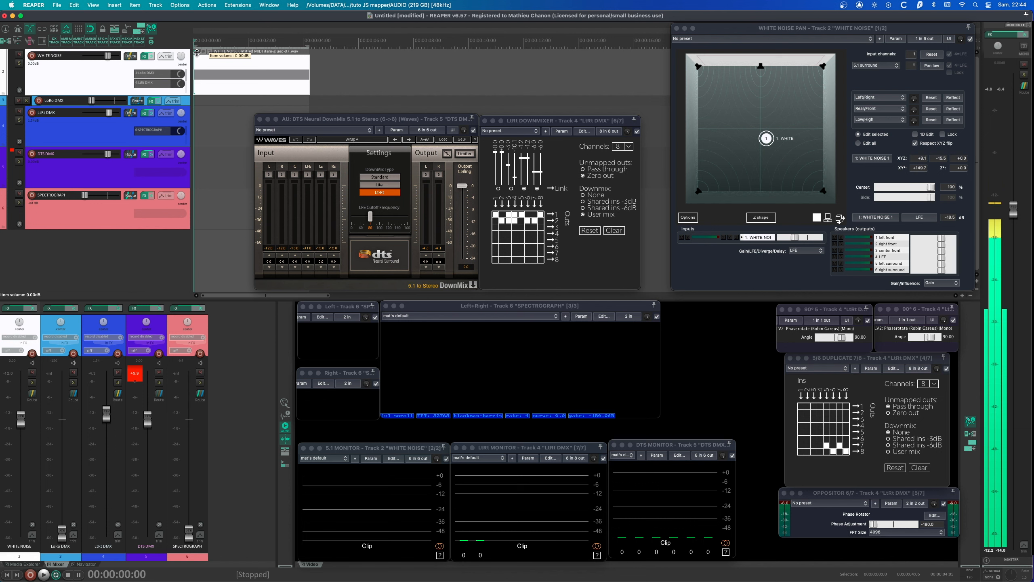
drag(198, 78, 198, 85)
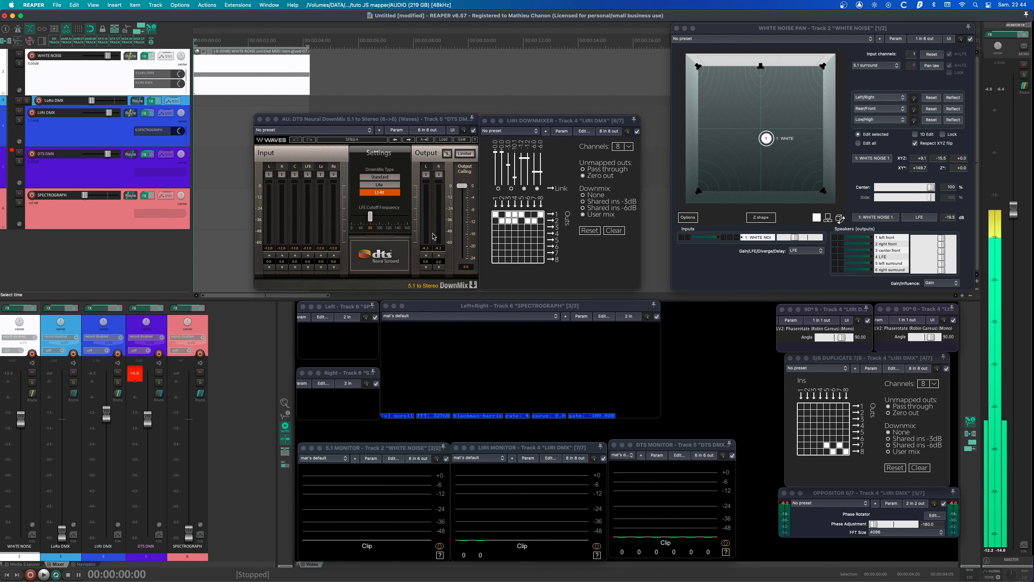
Play the quieter white noise and compare the levels on the LtRt and DTS monitors.
key(space)
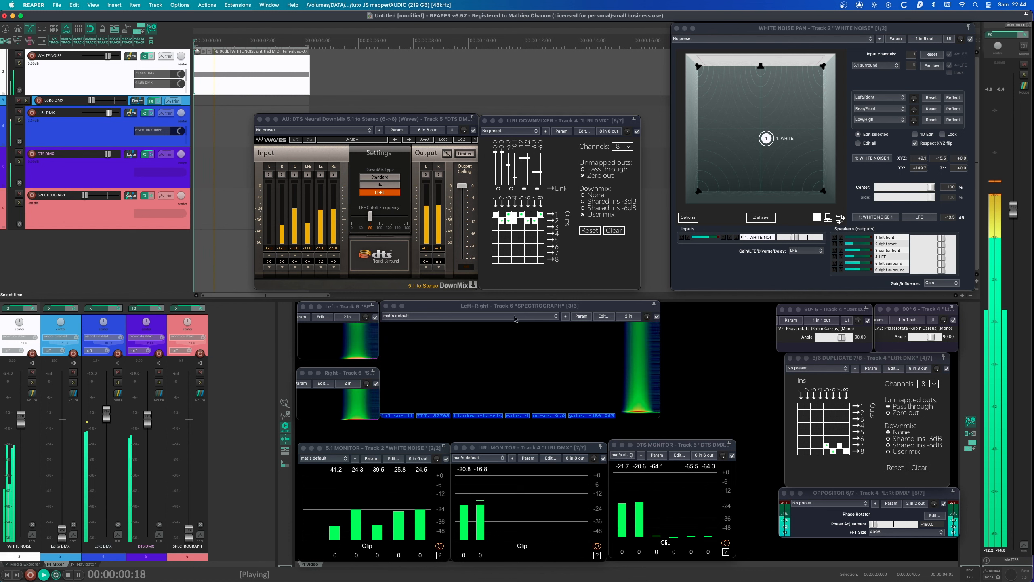
click(481, 471)
click(644, 472)
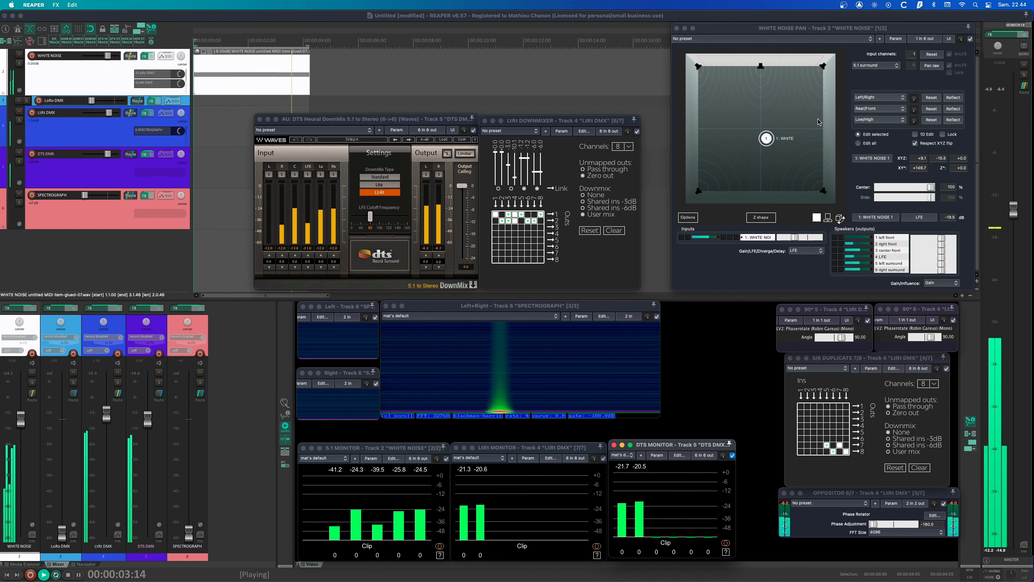
Pan the quieter white noise fully to the front left speaker and compare both downmix monitors.
click(671, 48)
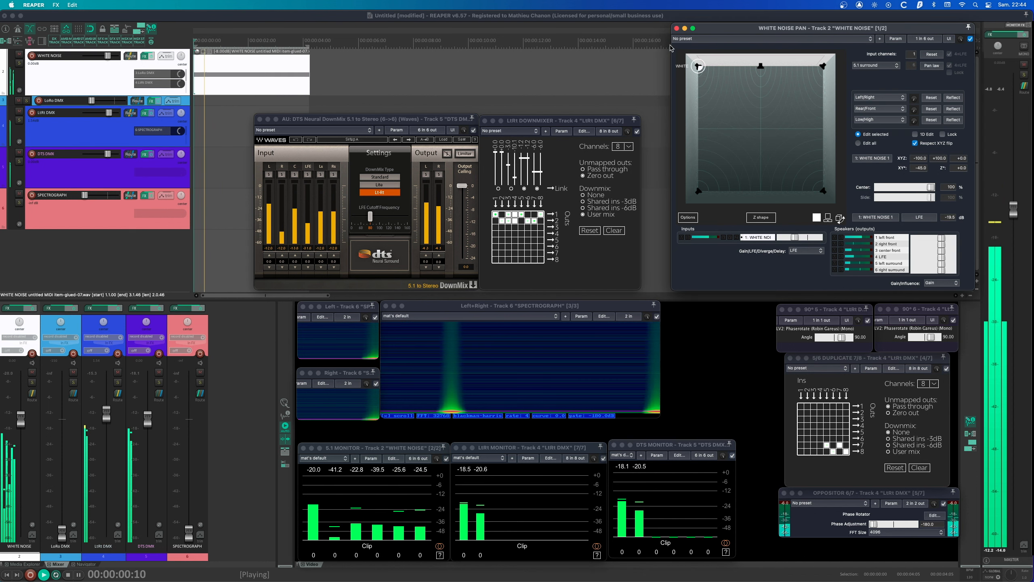
click(550, 497)
click(640, 500)
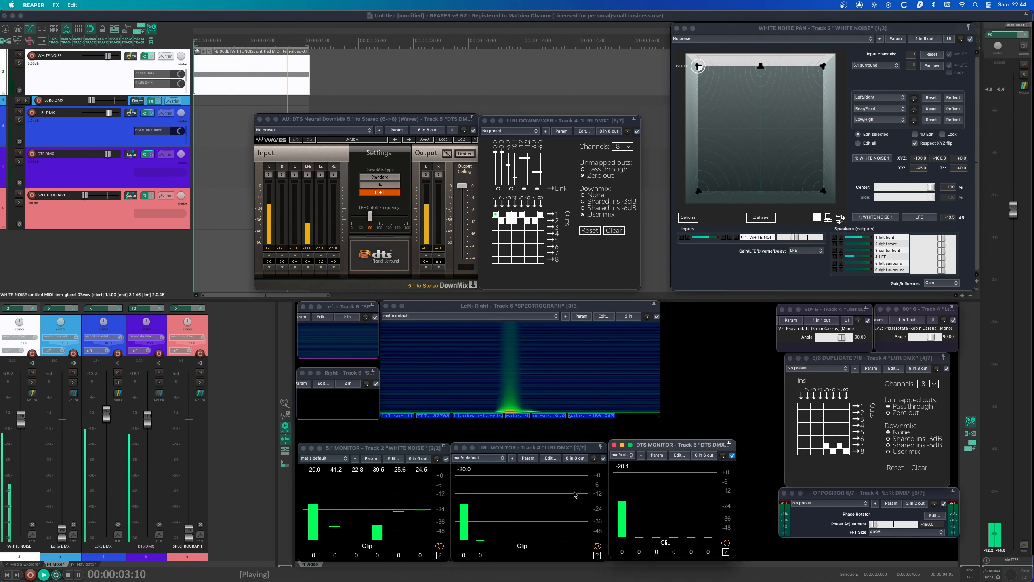
click(702, 70)
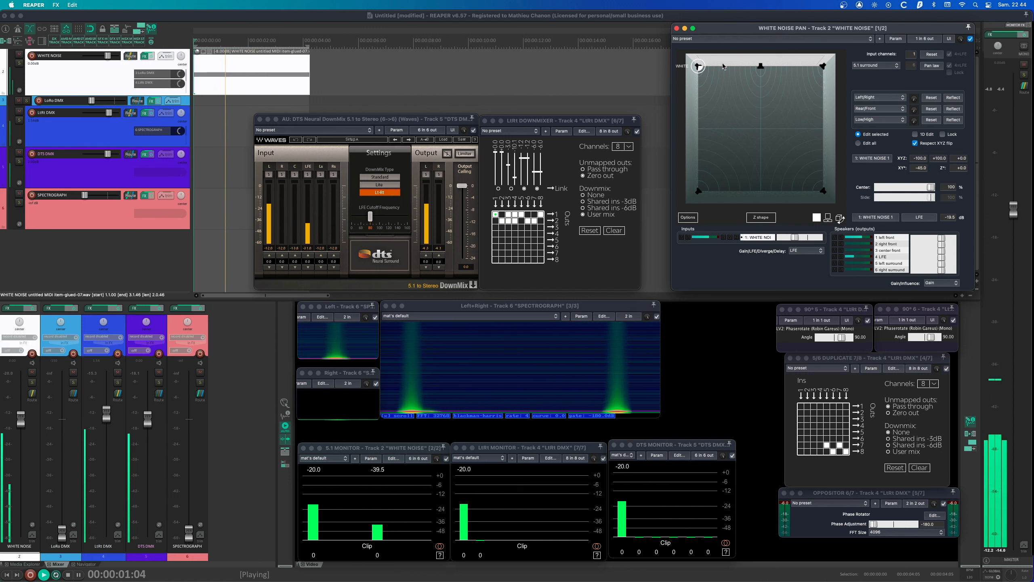
Pan the white noise to the front centre and rear right speakers, comparing the DTS and LtRt monitor levels.
drag(701, 69, 761, 68)
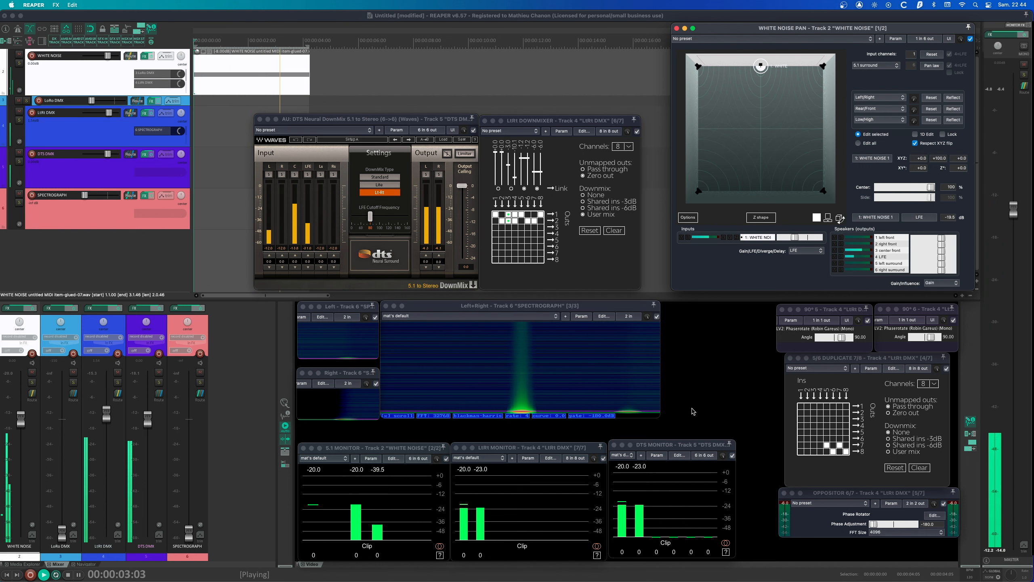
click(655, 477)
click(517, 489)
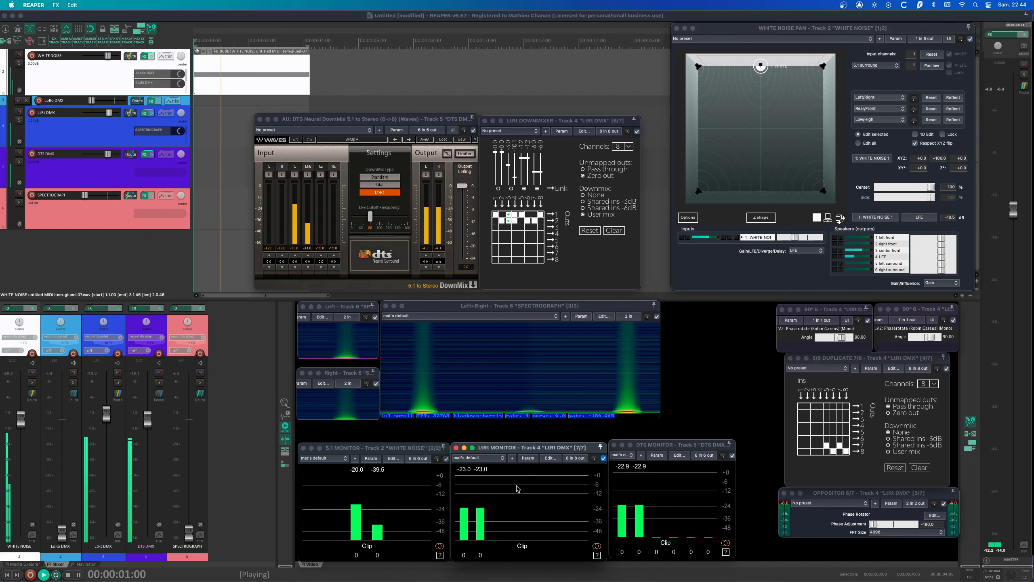
drag(761, 66, 842, 228)
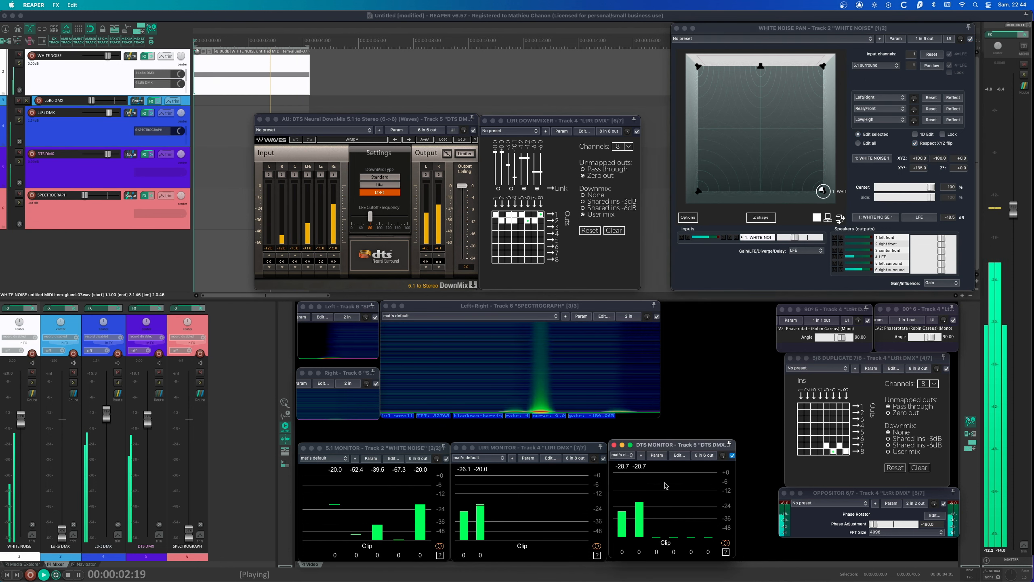
Lower the right surround fader in the LtRt downmixer slightly and compare both downmix monitors with the noise panned to the rear centre.
click(560, 500)
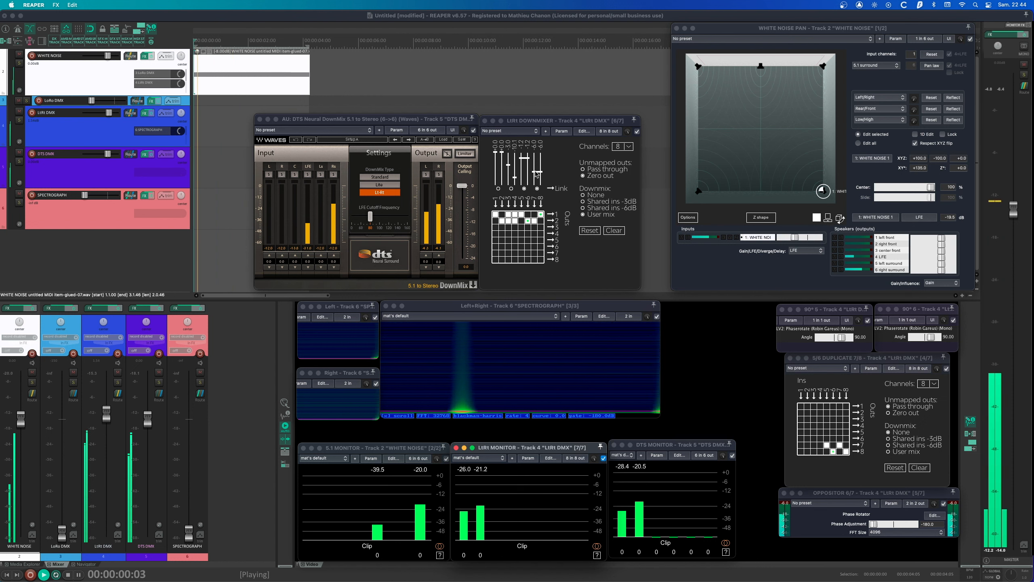
drag(540, 174, 540, 179)
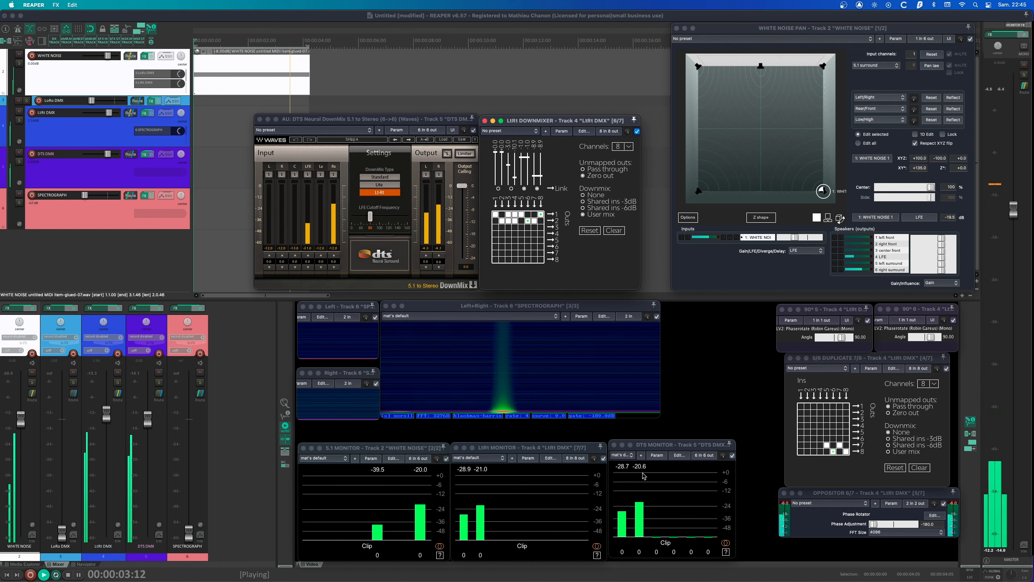
drag(823, 190, 761, 174)
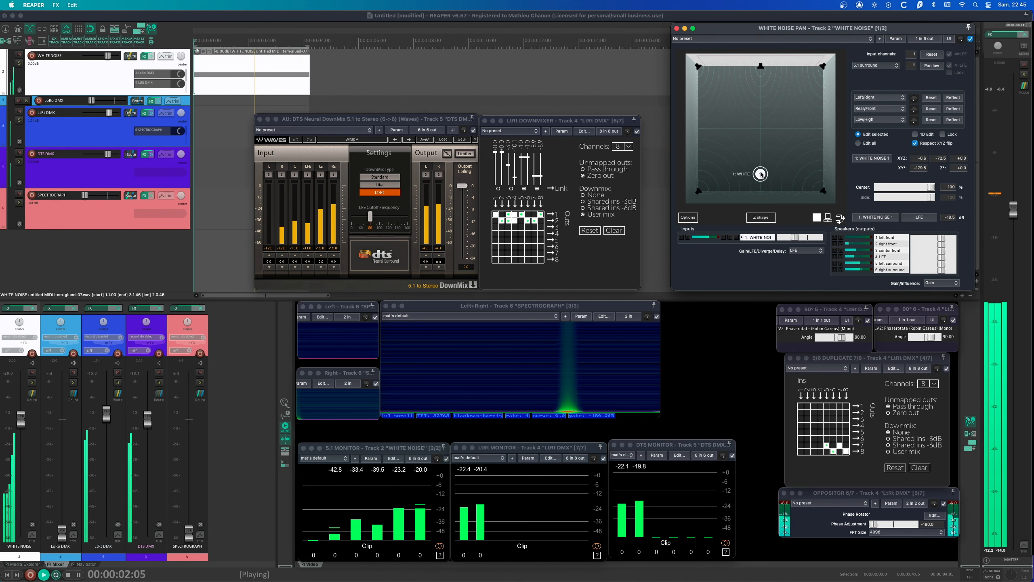
click(648, 554)
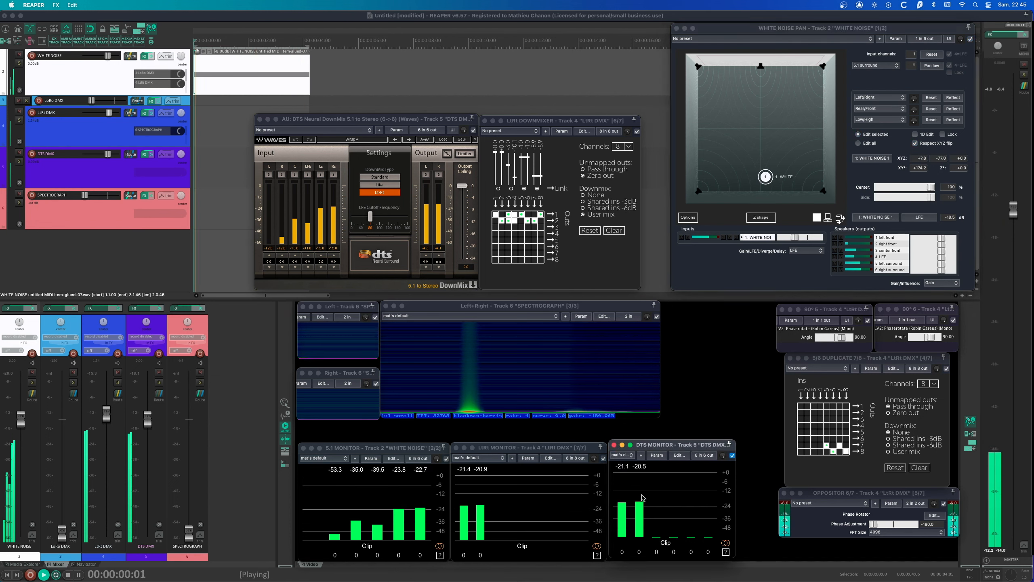
click(476, 486)
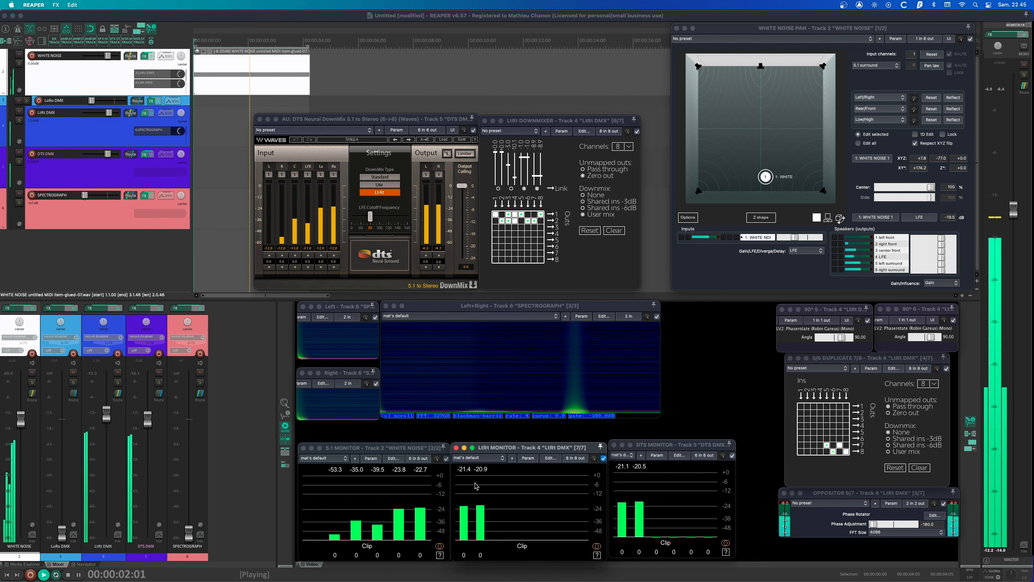
Pan the white noise to the rear left speaker and back to the room's centre, comparing the LtRt and DTS monitor levels.
drag(766, 180, 713, 189)
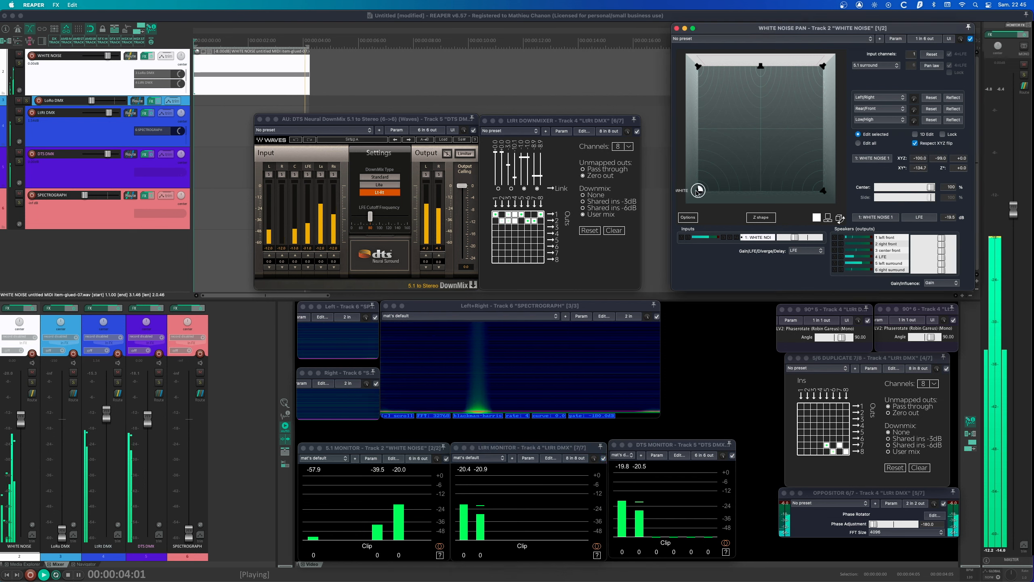
click(648, 494)
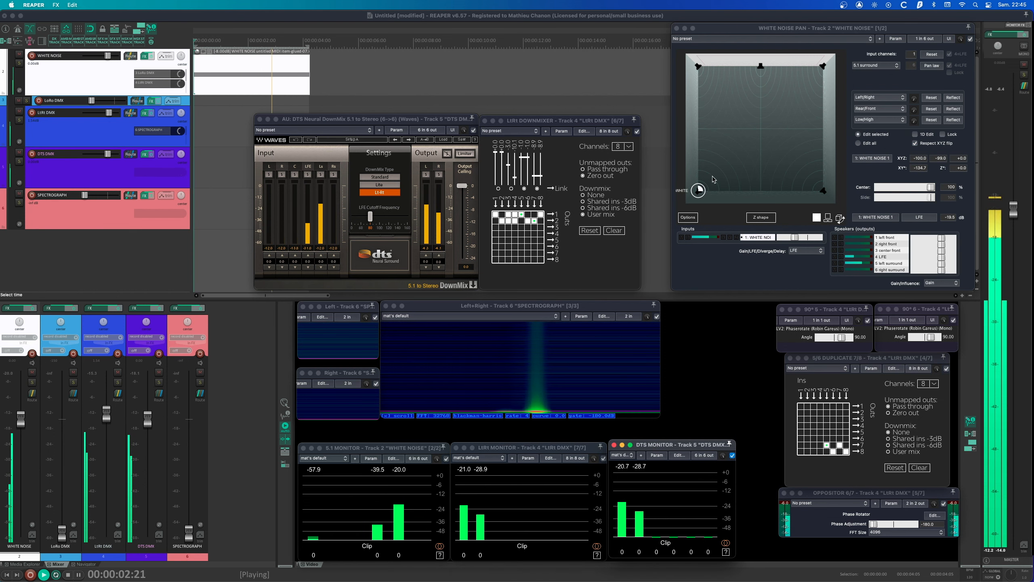
drag(699, 190, 705, 180)
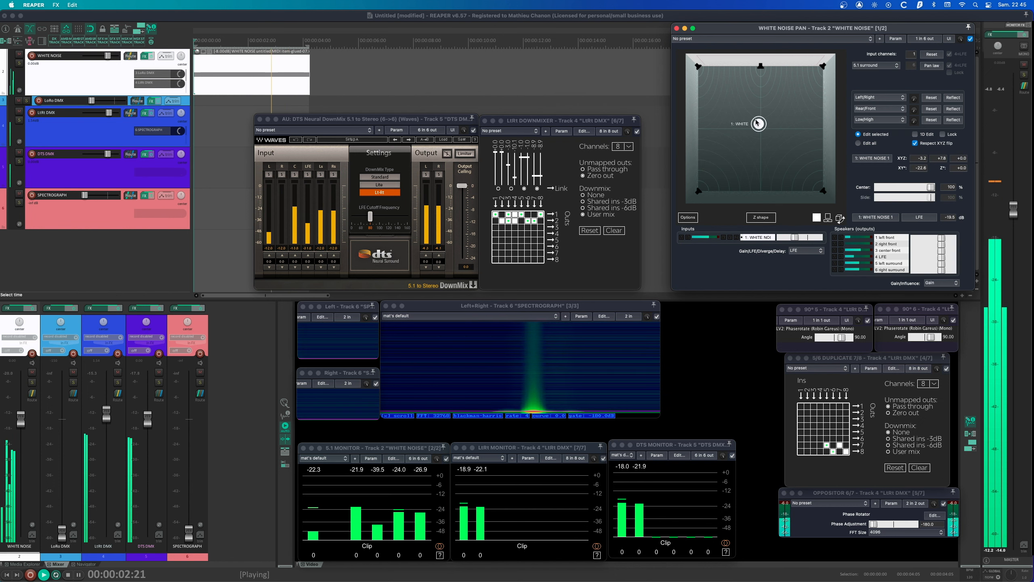
drag(747, 136, 698, 68)
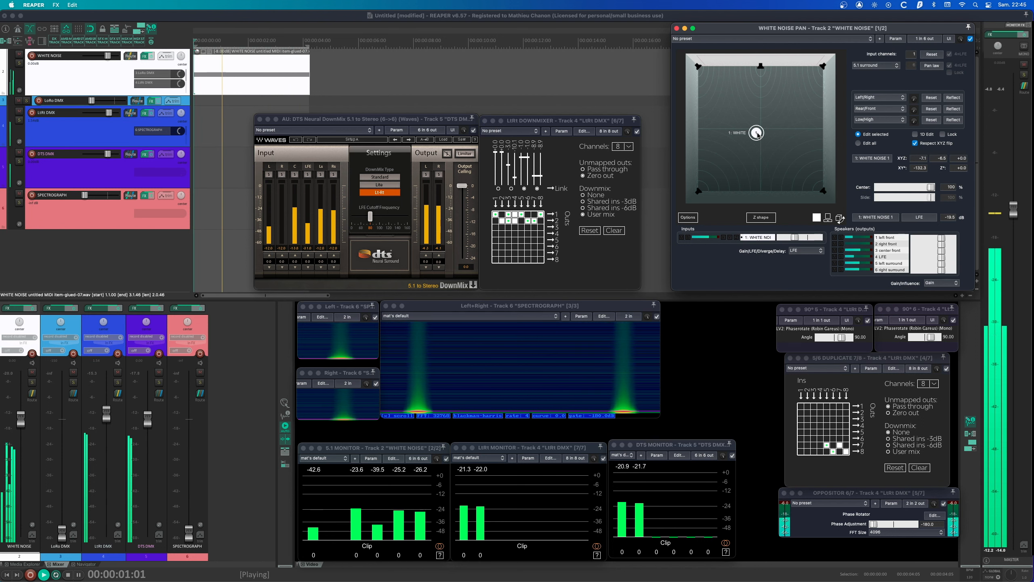
drag(757, 134, 761, 134)
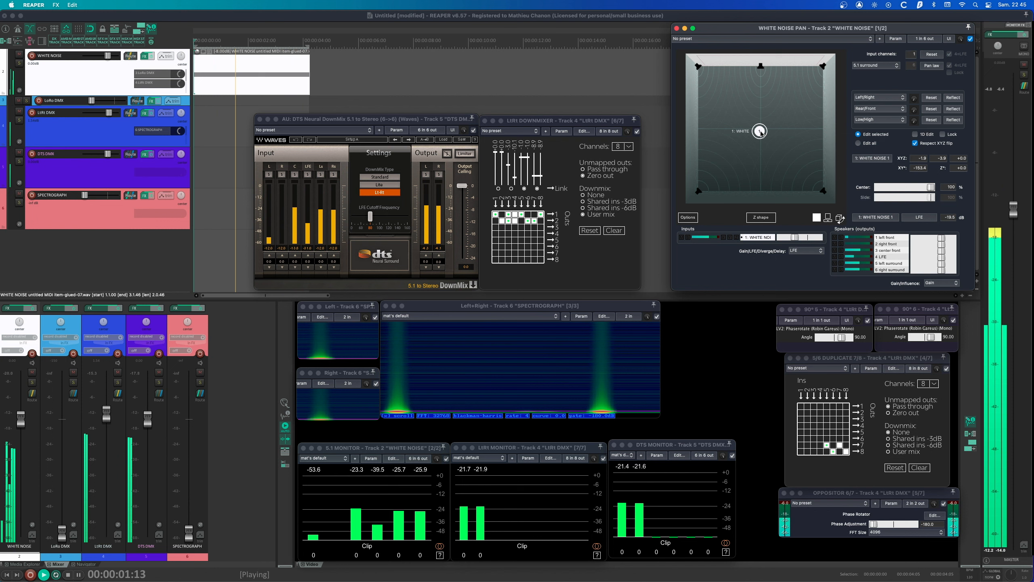
drag(740, 129, 761, 130)
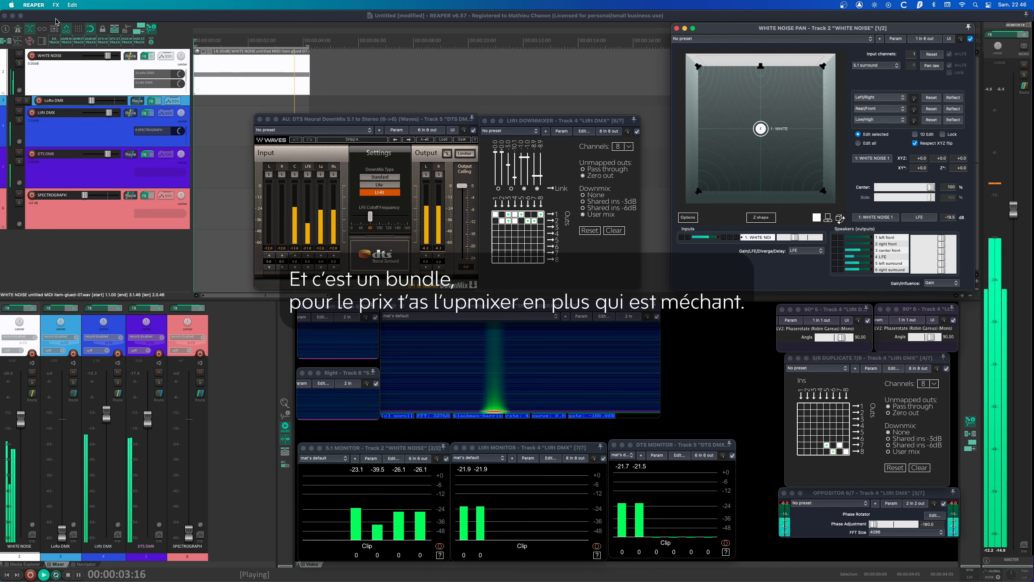
Open the performance meter and compare the CPU load and plug-in delay of the LtRt DMX and DTS DMX tracks.
click(88, 15)
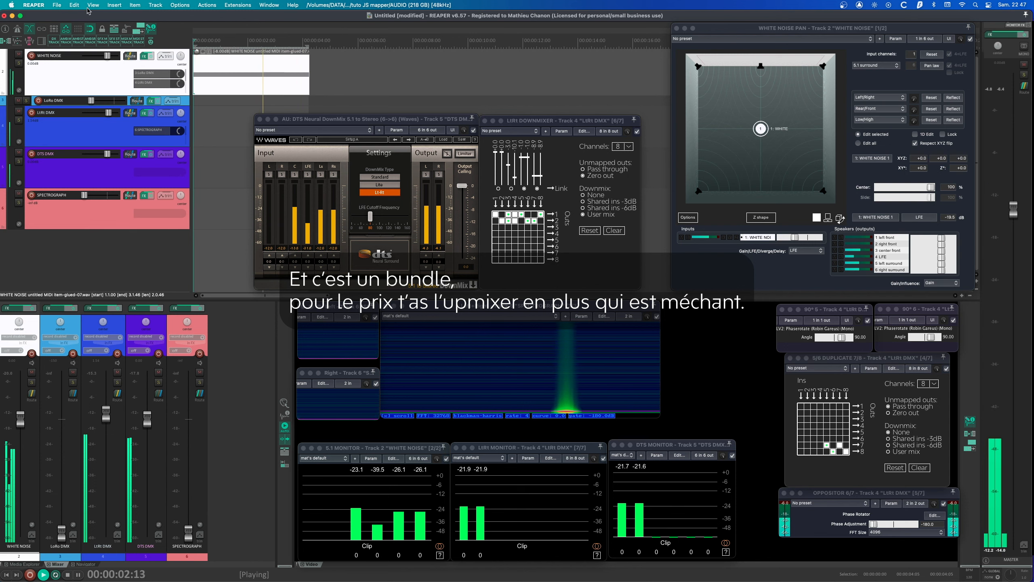
click(88, 11)
click(103, 220)
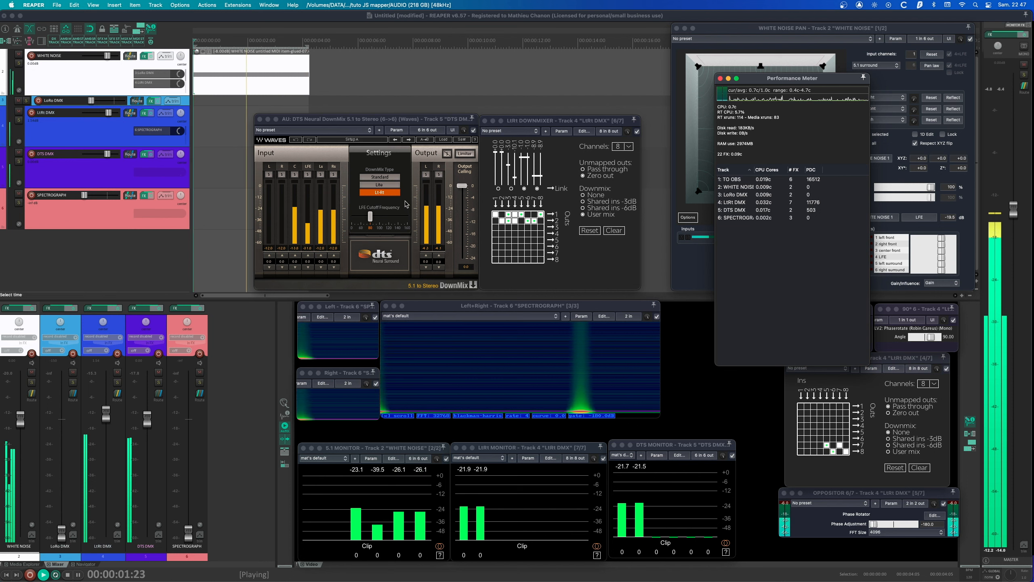
click(380, 178)
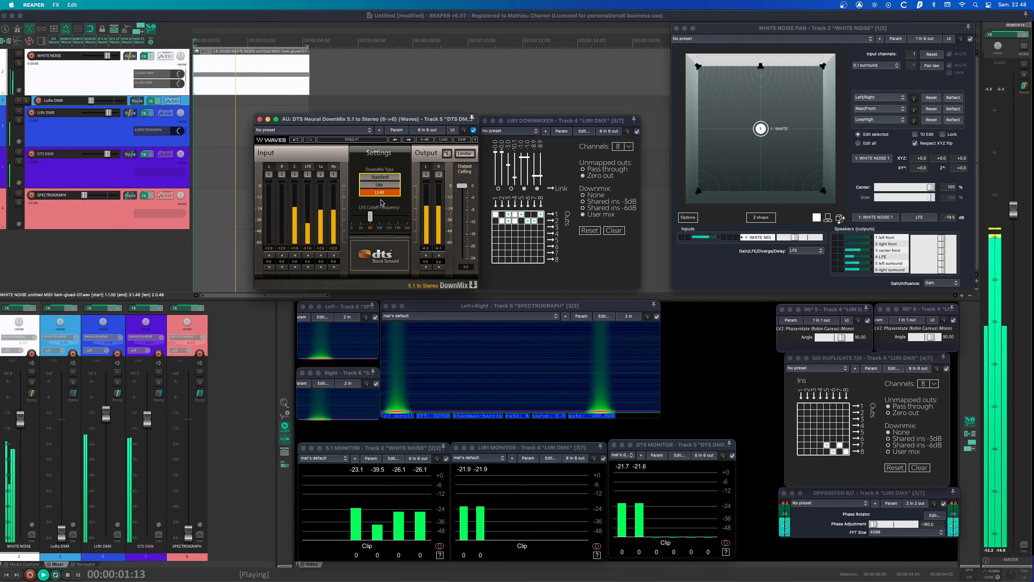
Stop playback and replace the white noise item on the WHITE NOISE track with helicopter surround.wav from the project folder.
click(255, 91)
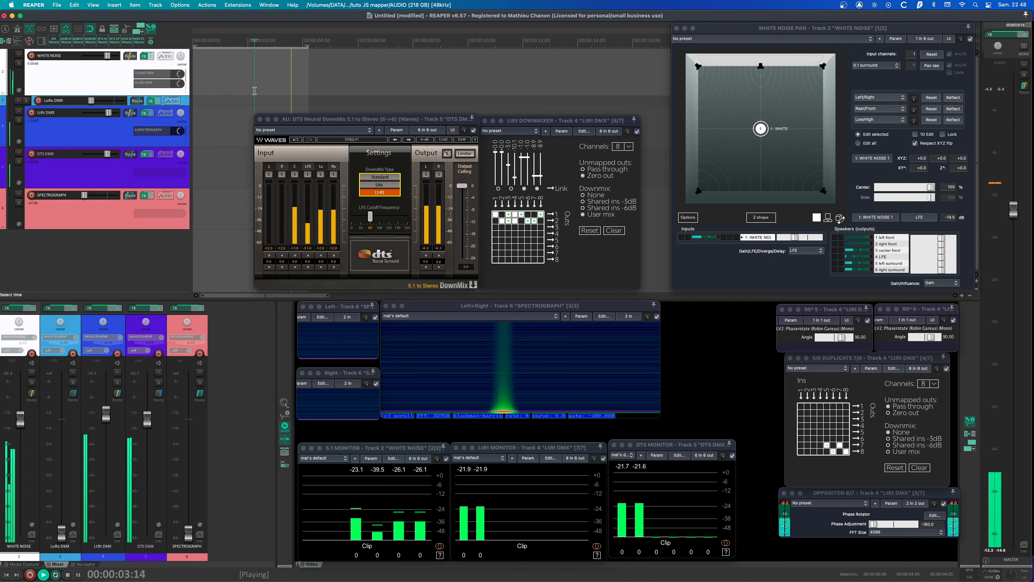
key(space)
click(25, 565)
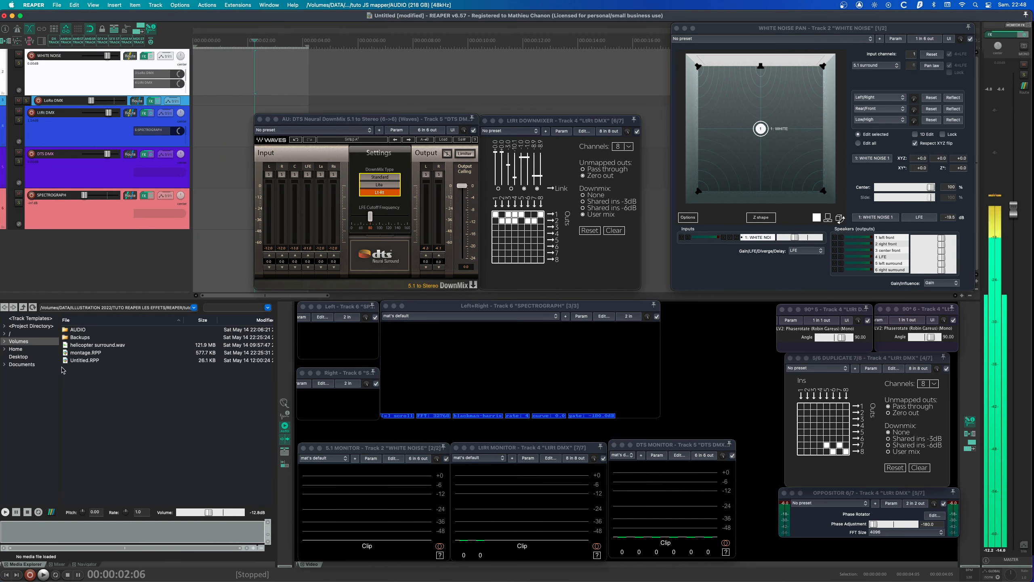
click(99, 346)
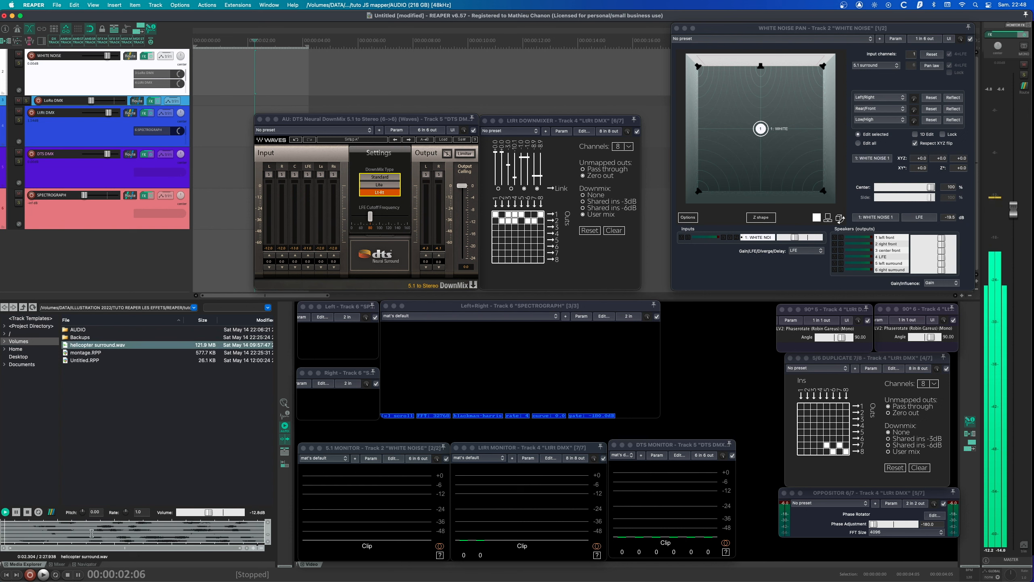
drag(67, 346, 371, 79)
scroll(367, 80, down, 4)
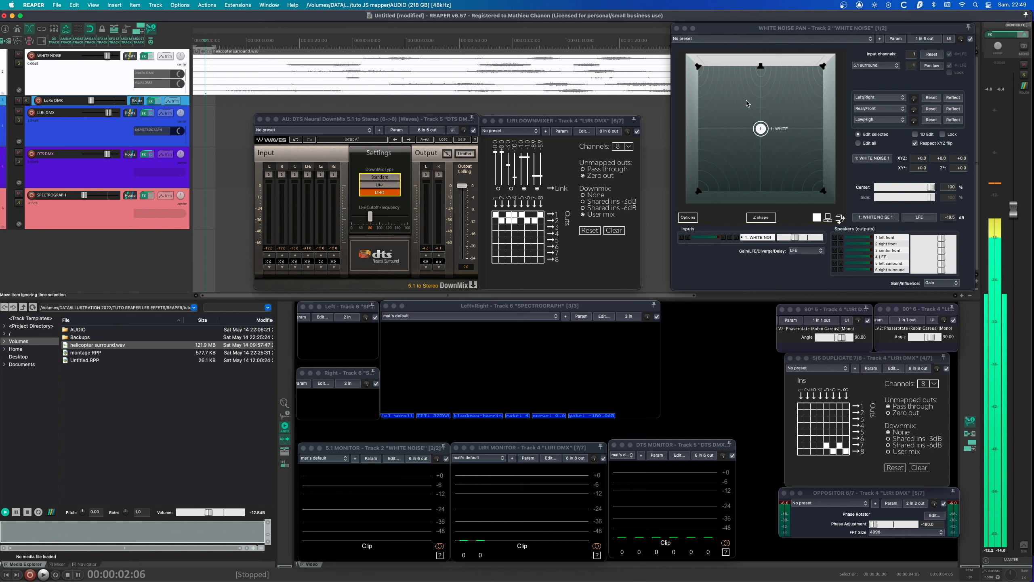
Set the surround panner on the WHITE NOISE track to 6 input channels and play the helicopter recording with the downmixes bypassed.
click(912, 55)
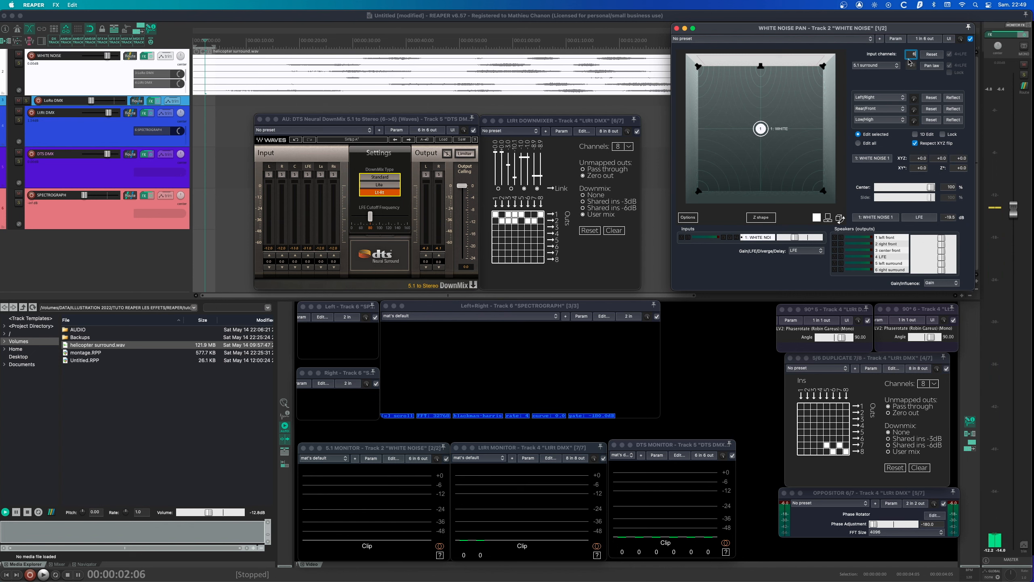
key(Return)
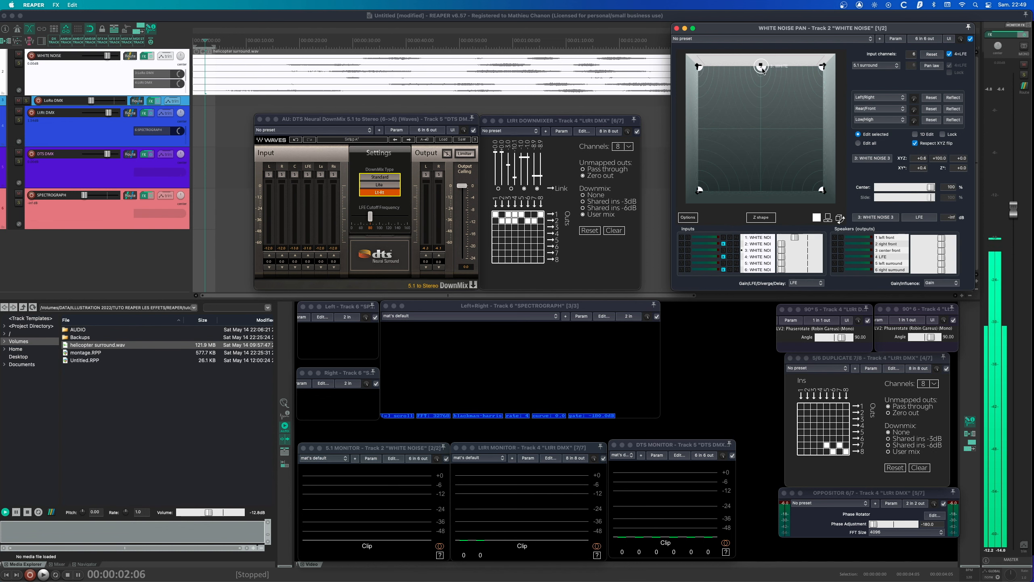
click(820, 66)
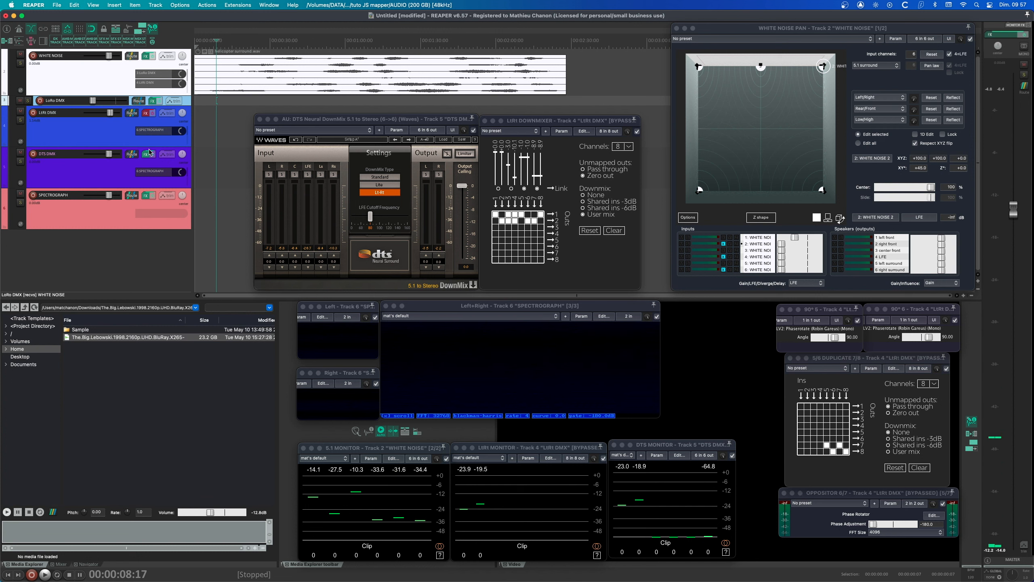
key(space)
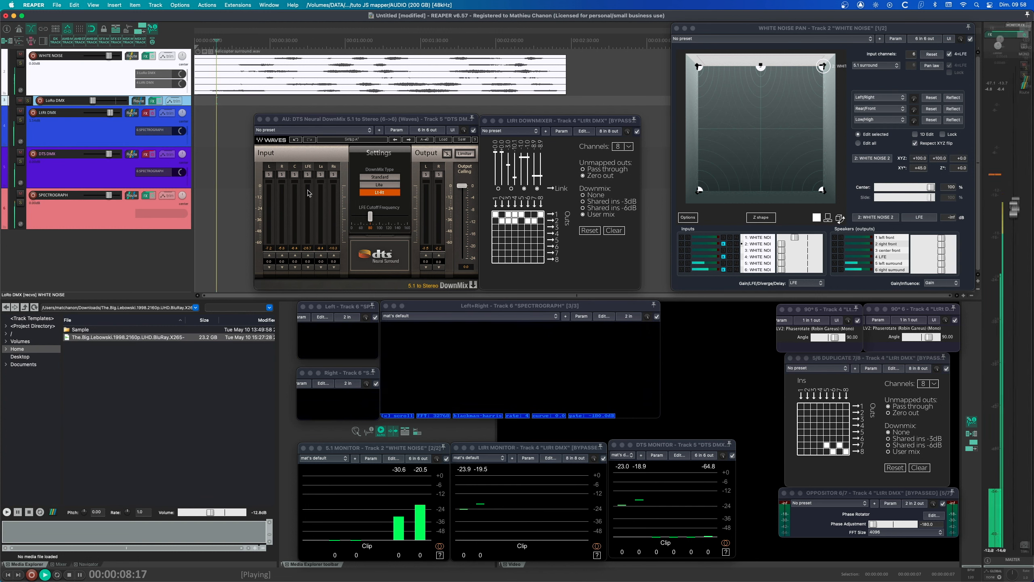
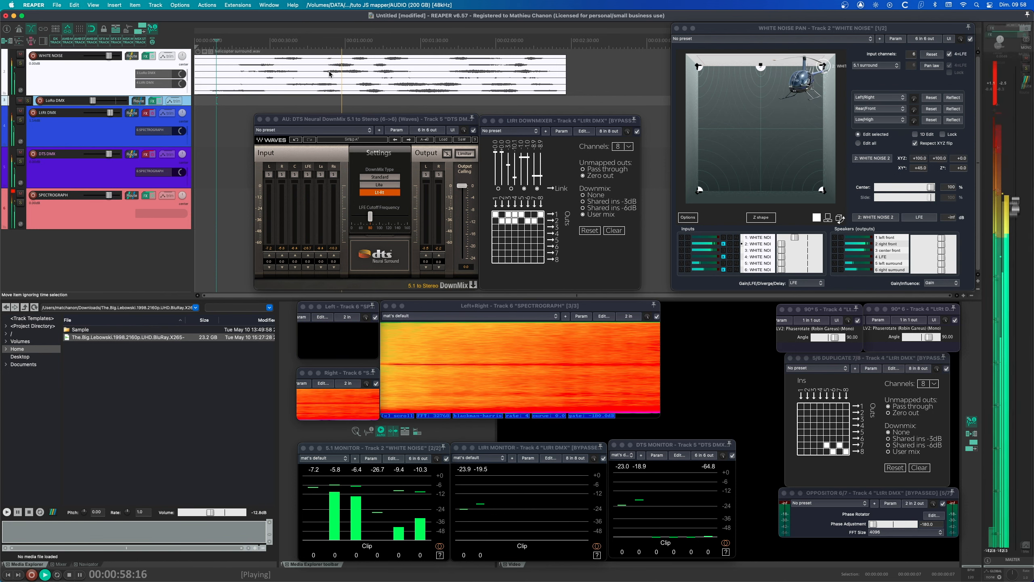
key(space)
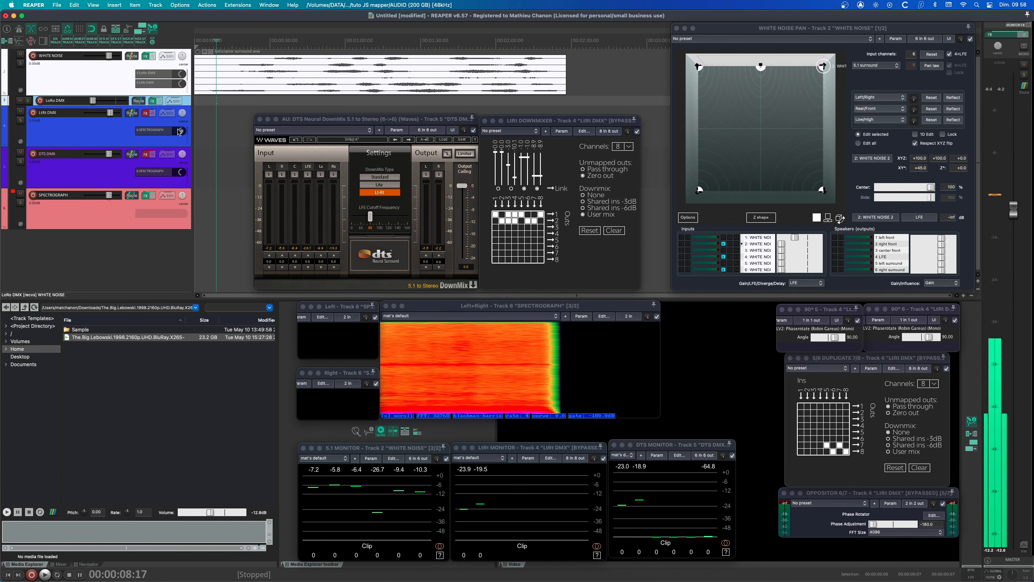
Enable the LtRt DMX effects, silence the DTS DMX track and play the helicopter recording from 6 seconds.
click(152, 114)
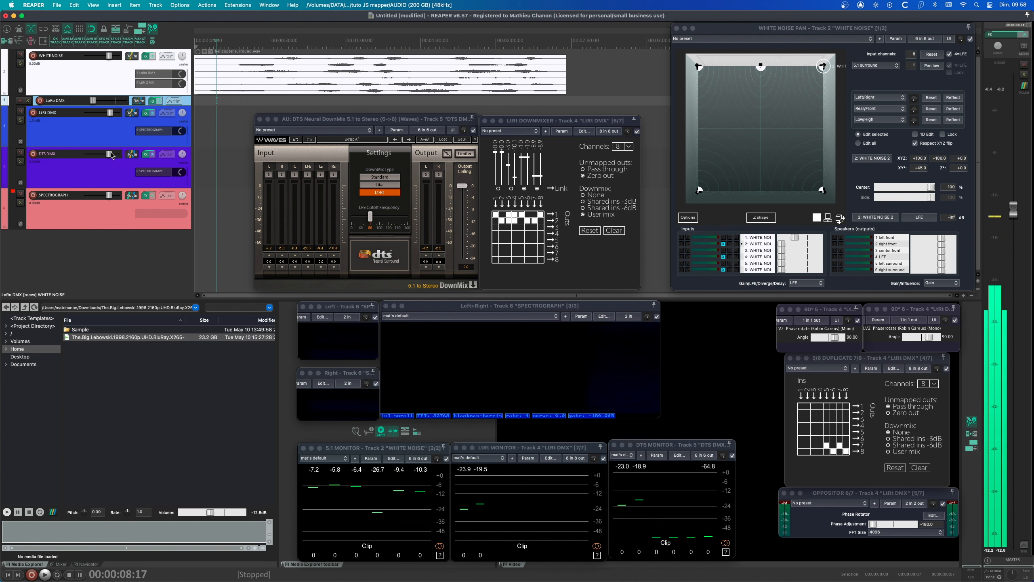
drag(109, 155, 86, 155)
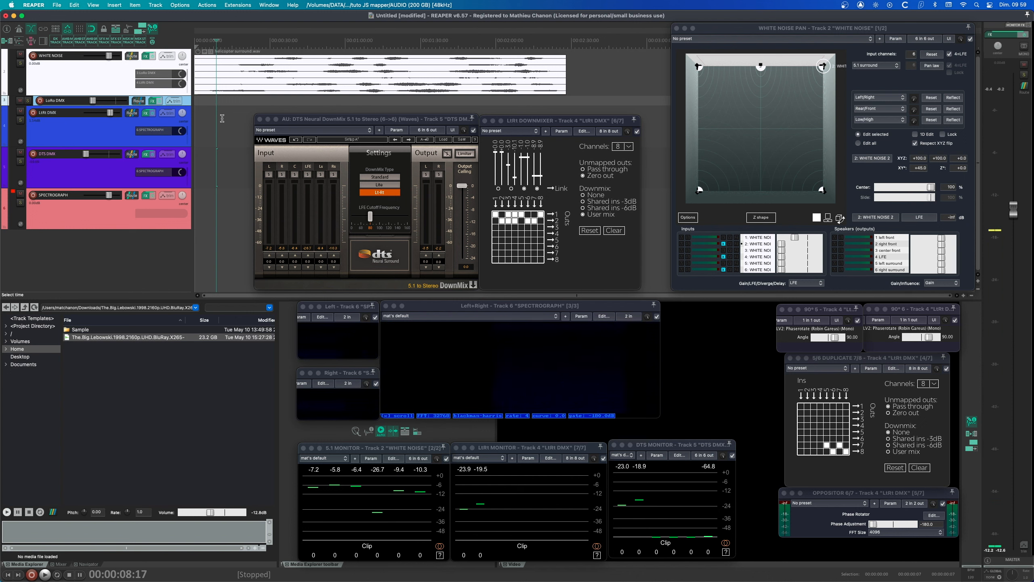
click(210, 43)
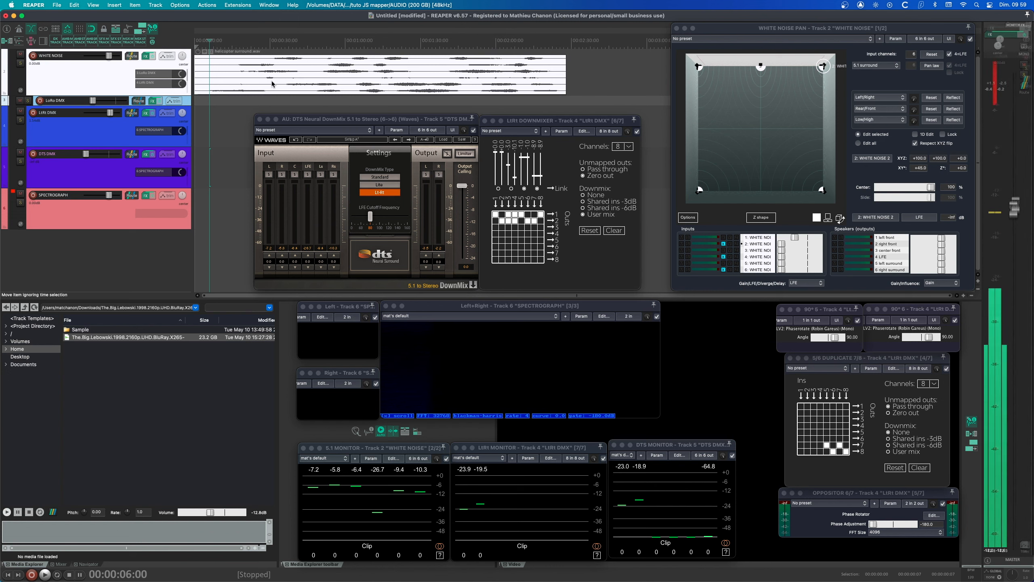
key(space)
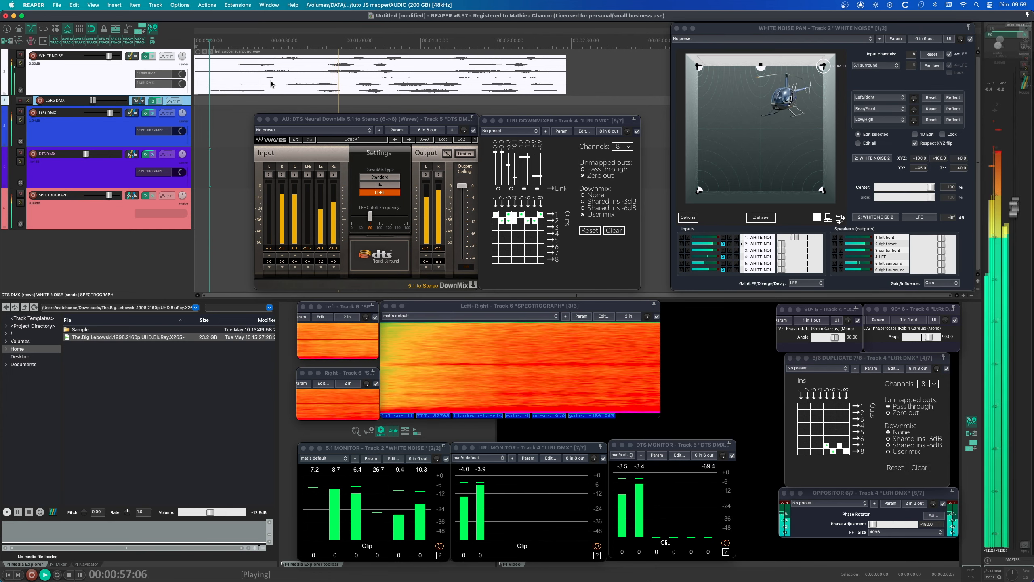
key(space)
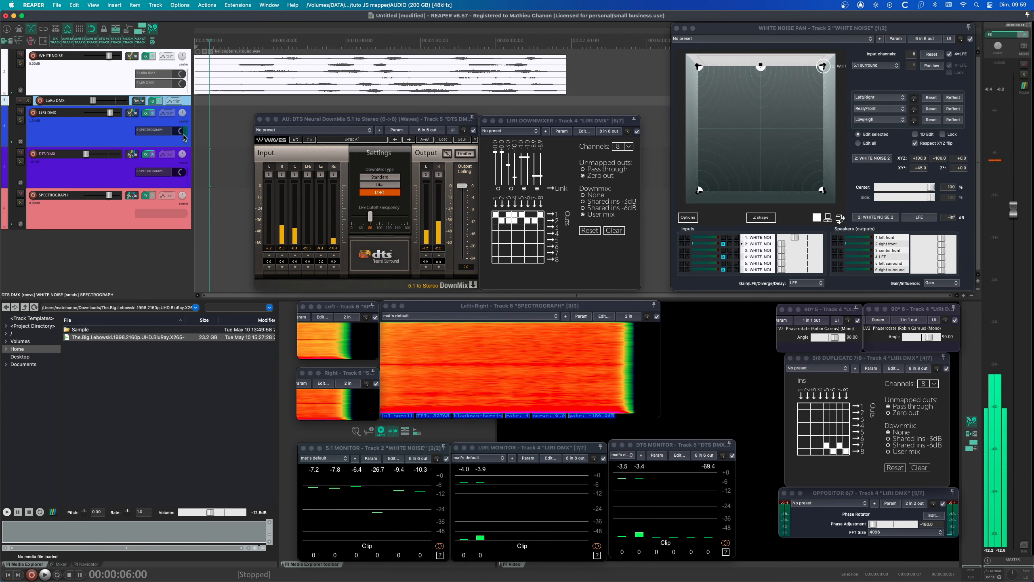
Set the LtRt DMX volume to -inf and DTS DMX to 0.00 dB, and play the helicopter recording through the DTS downmix.
drag(112, 113, 67, 116)
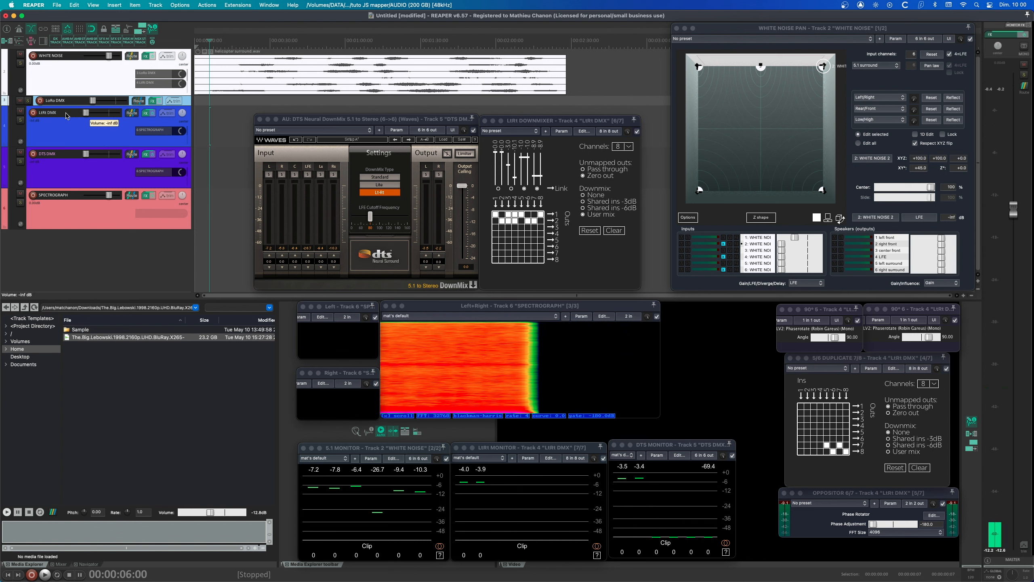
drag(84, 155, 109, 158)
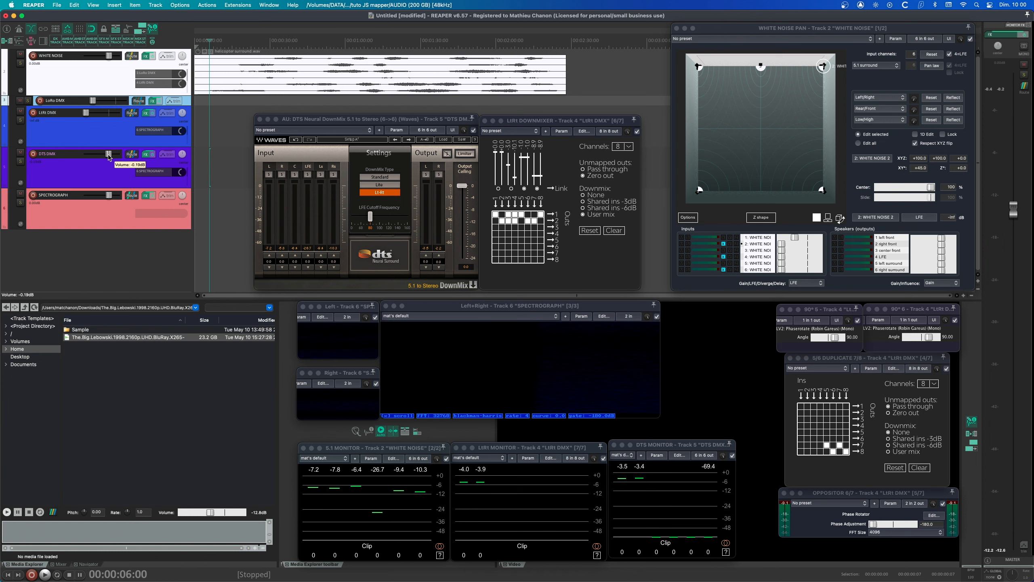
double_click(110, 158)
key(space)
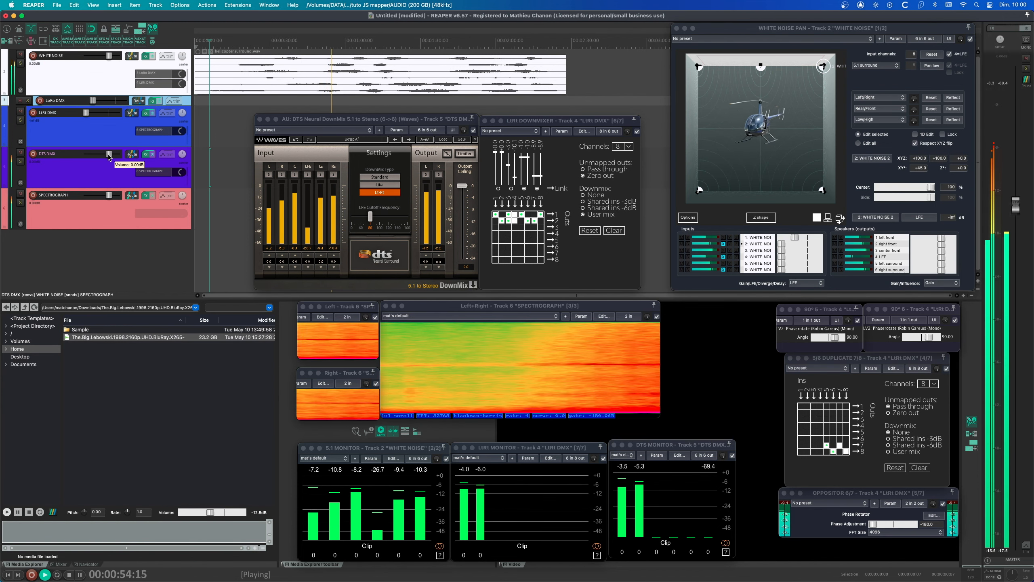
key(space)
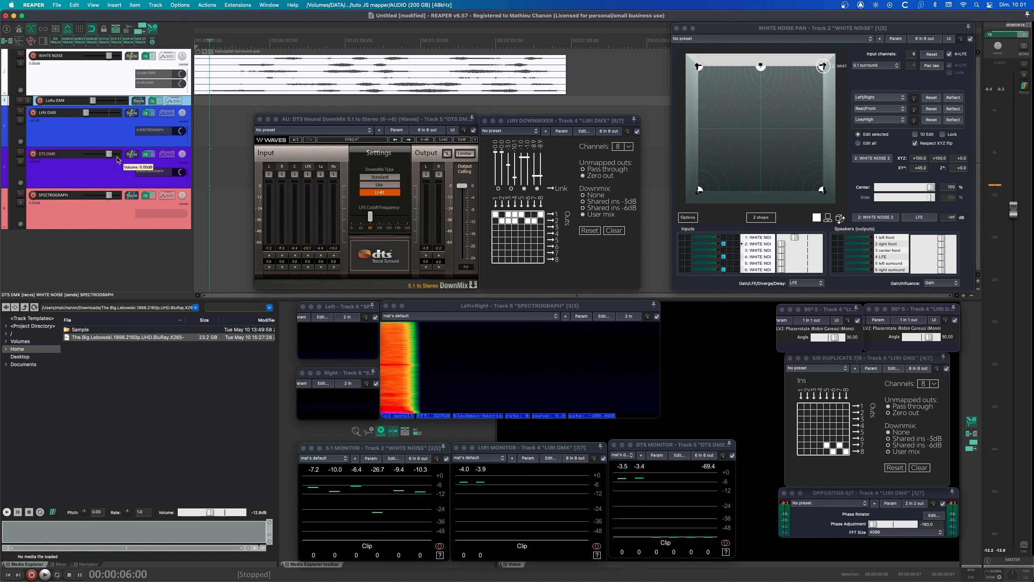
Restore the LtRt DMX track's volume to 0.00 dB and solo the track.
key(F6)
key(F6)
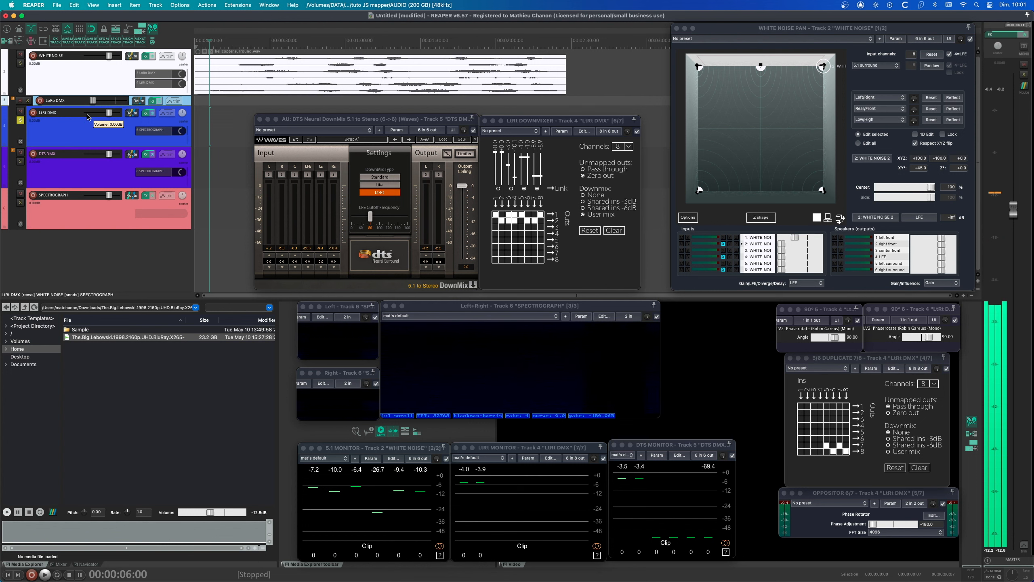
key(F6)
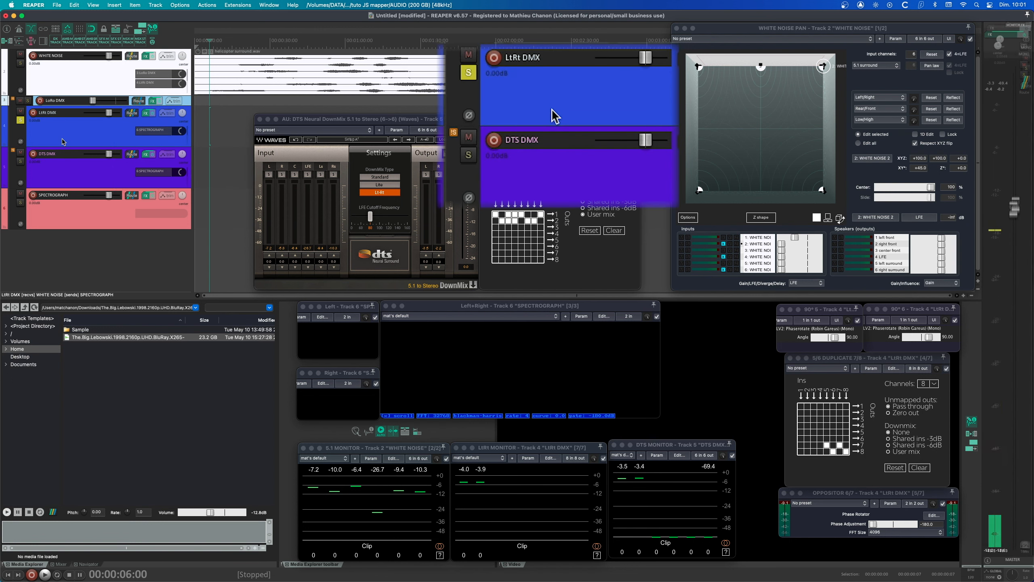
Play the helicopter recording from 6 seconds, repeatedly alternating the solo between the LtRt DMX and DTS DMX tracks.
key(space)
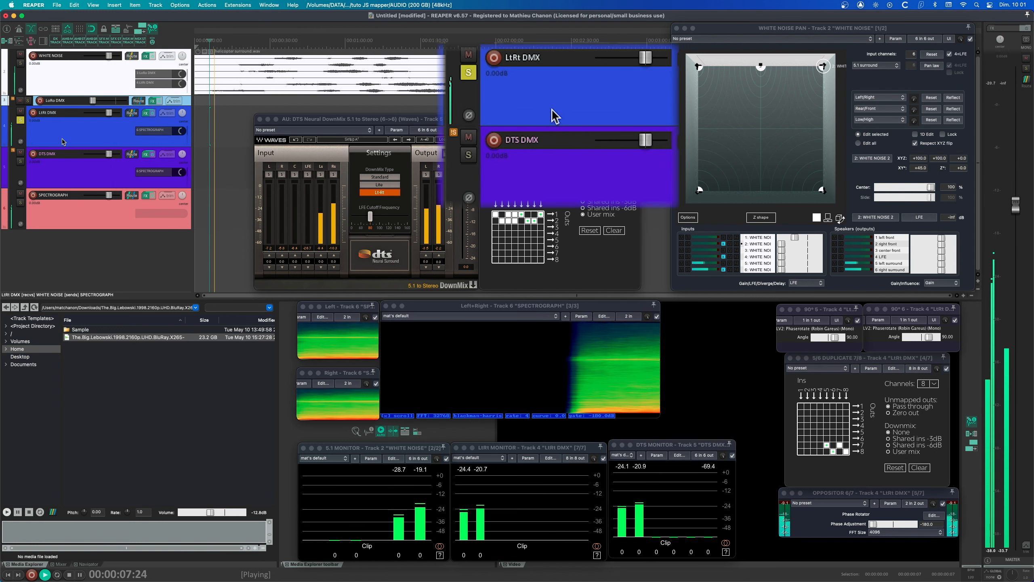
key(F6)
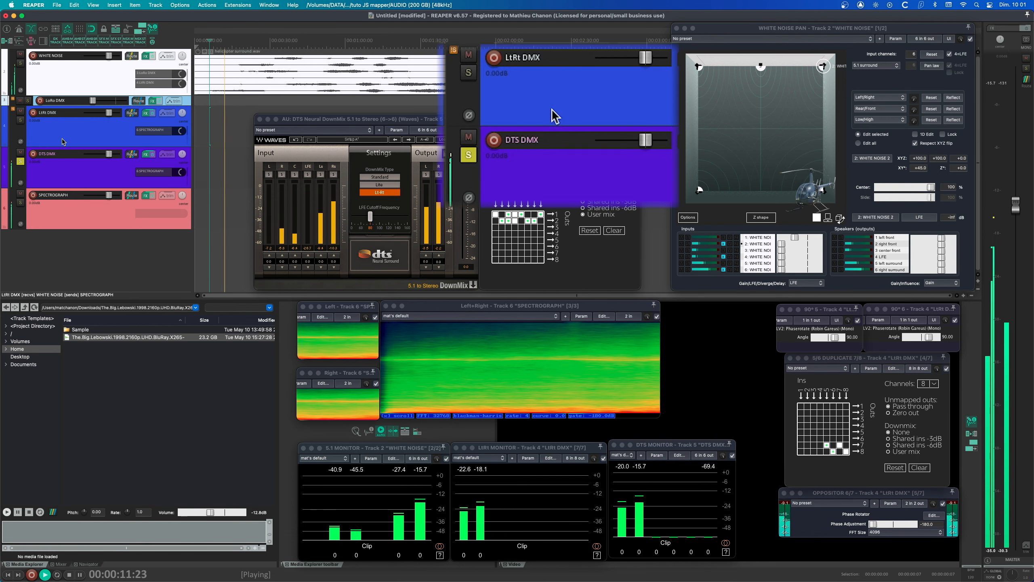
key(F5)
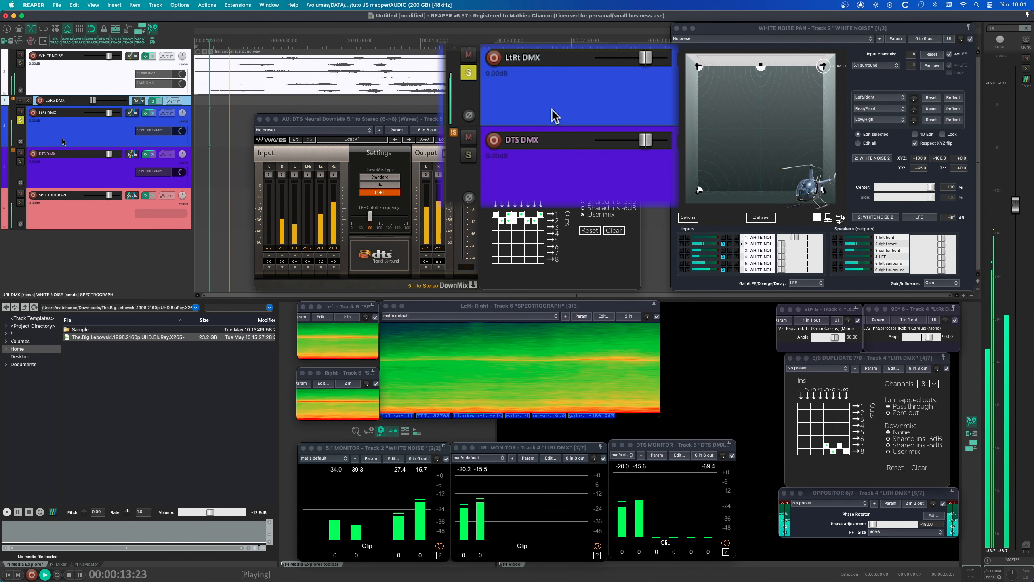
key(F6)
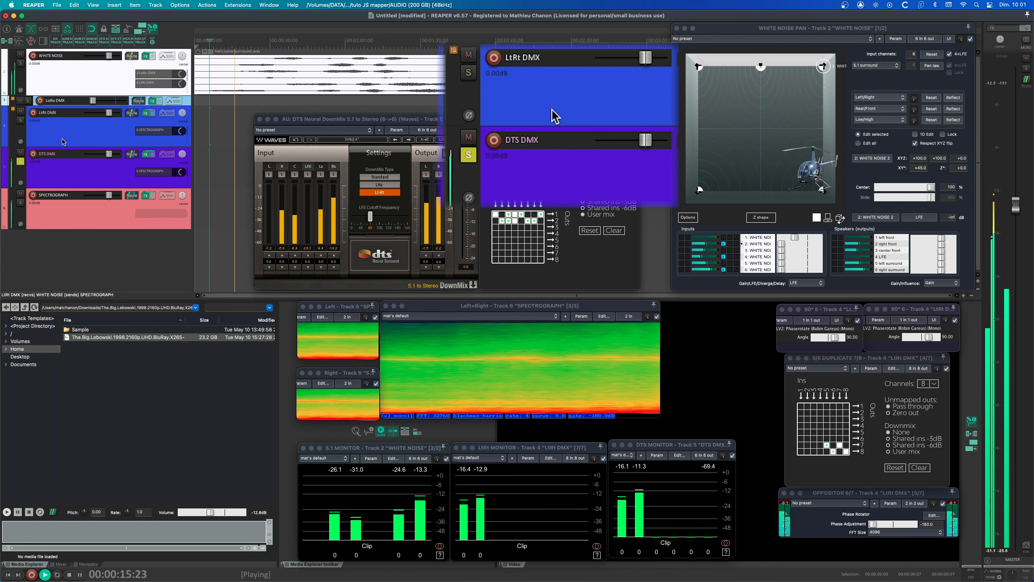
key(F5)
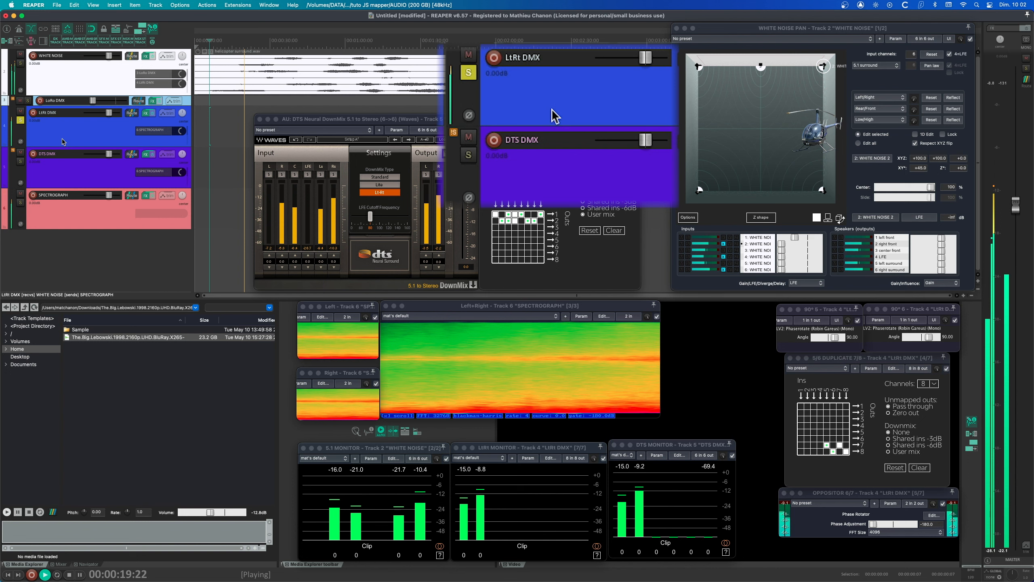
key(F6)
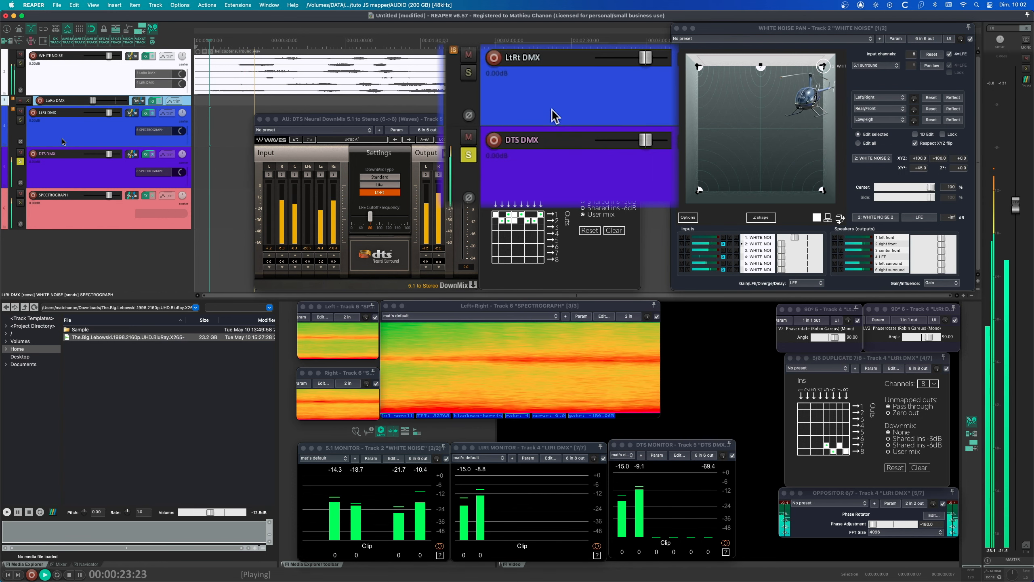
key(F6)
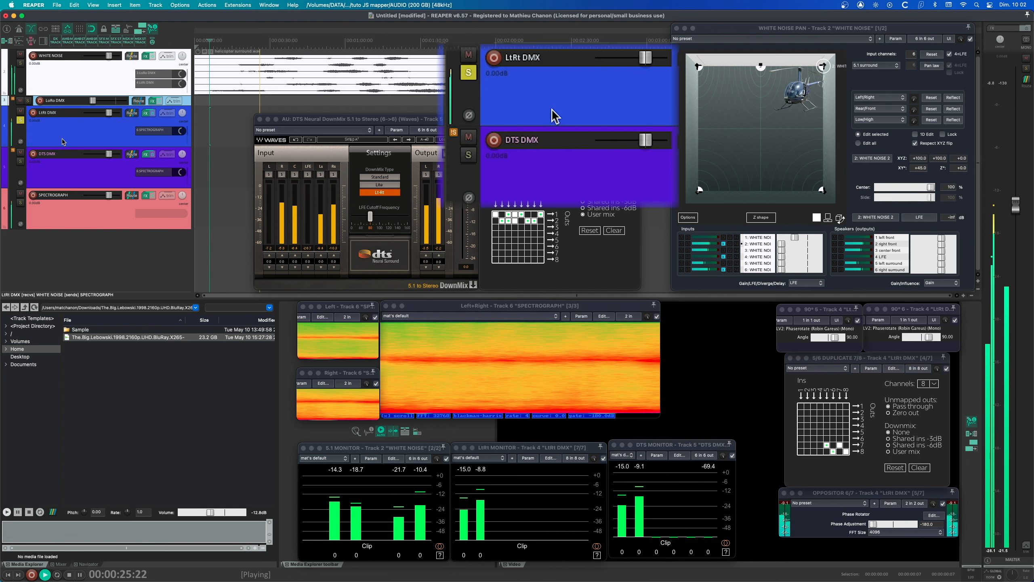
key(F6)
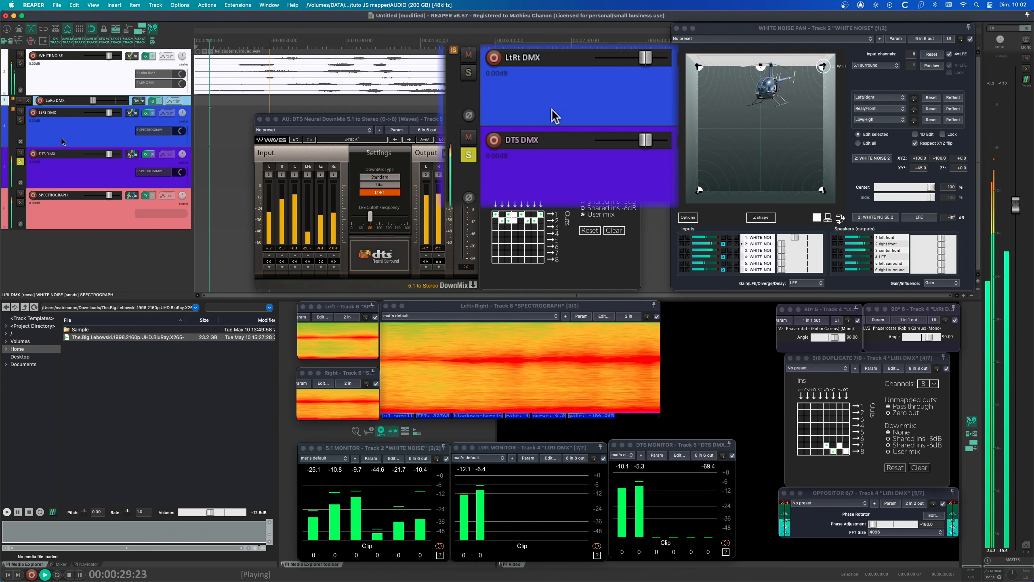
key(F6)
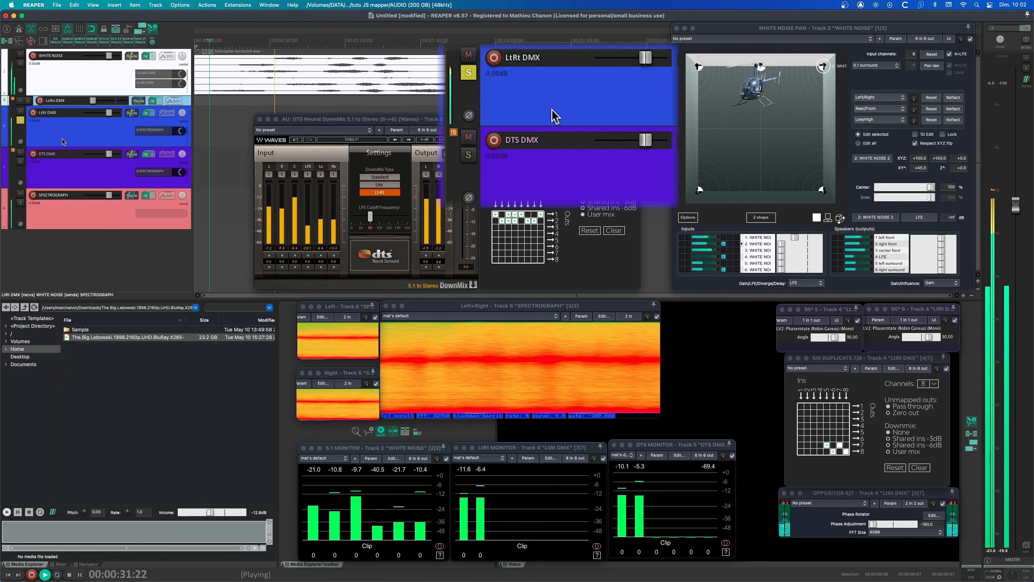
key(F6)
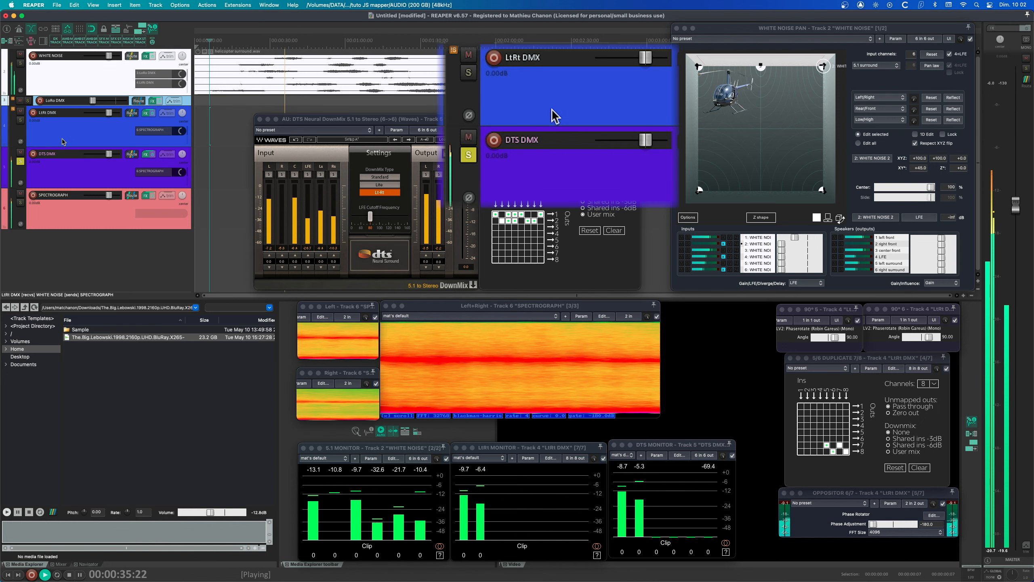
key(F6)
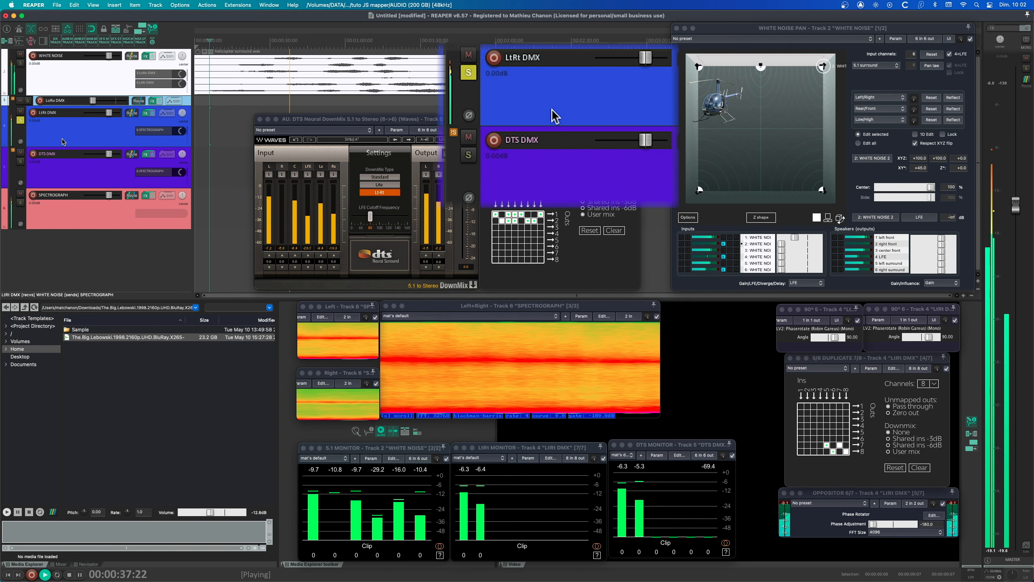
key(F6)
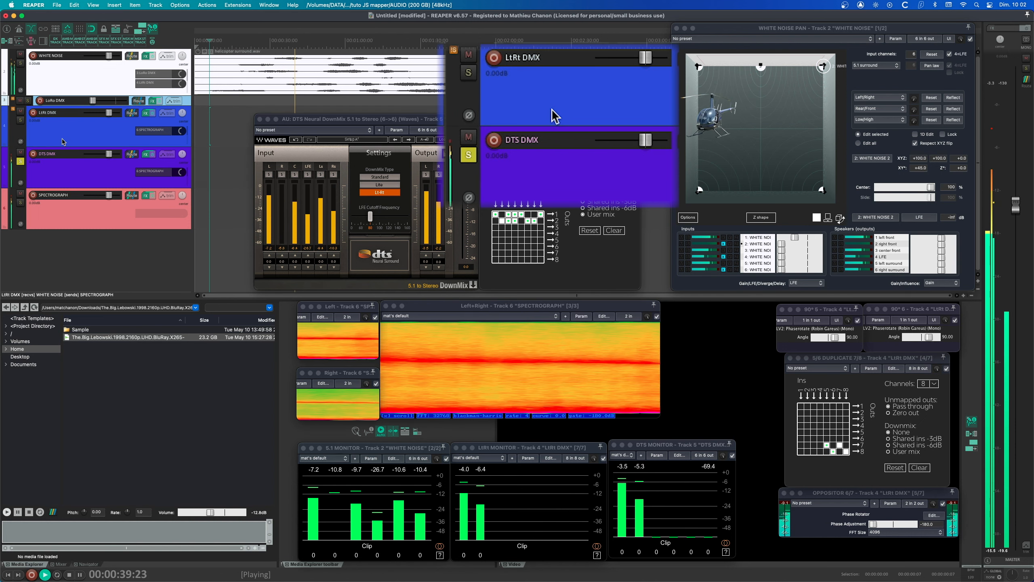
key(F6)
key(F6)
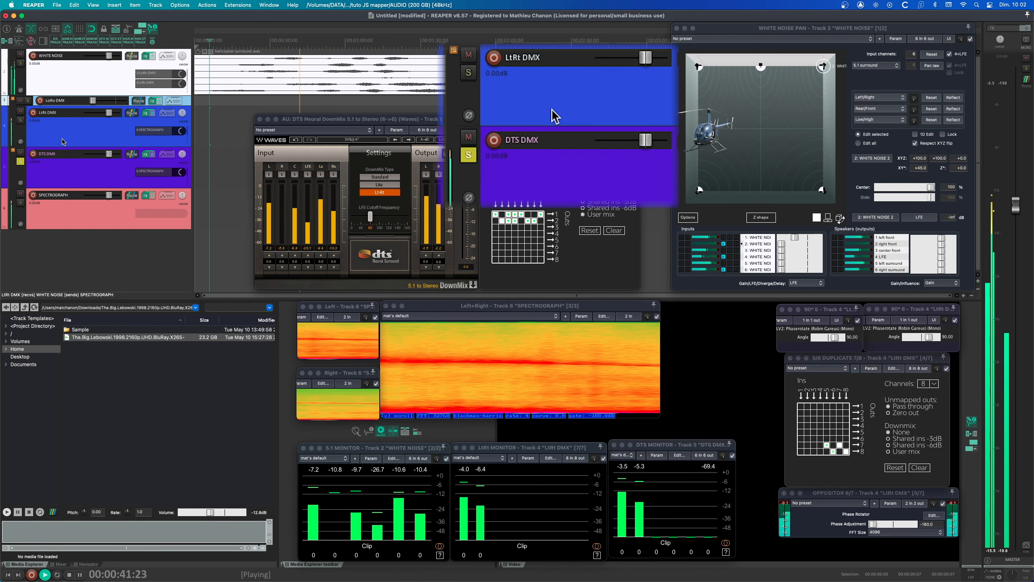
key(F6)
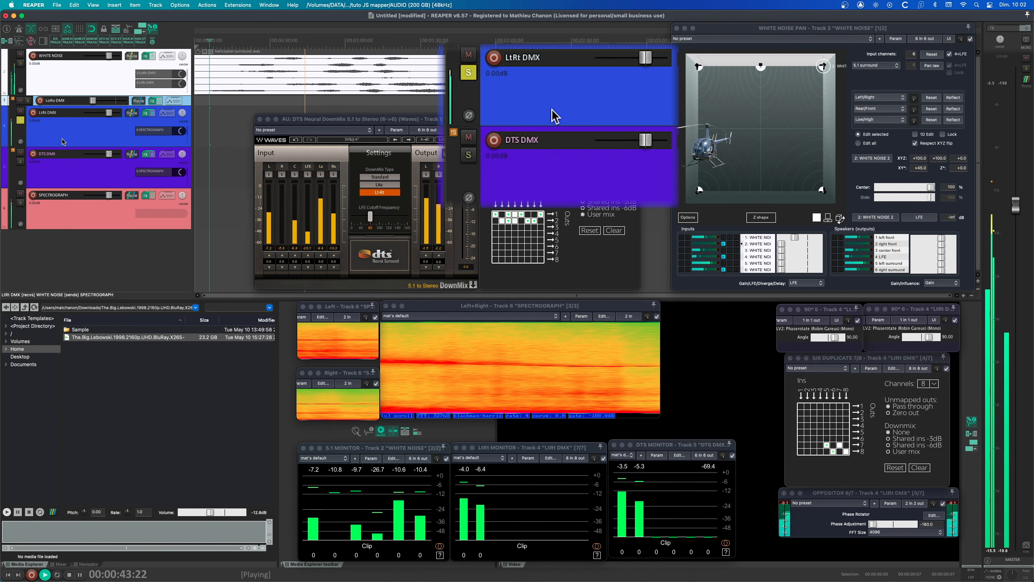
key(F6)
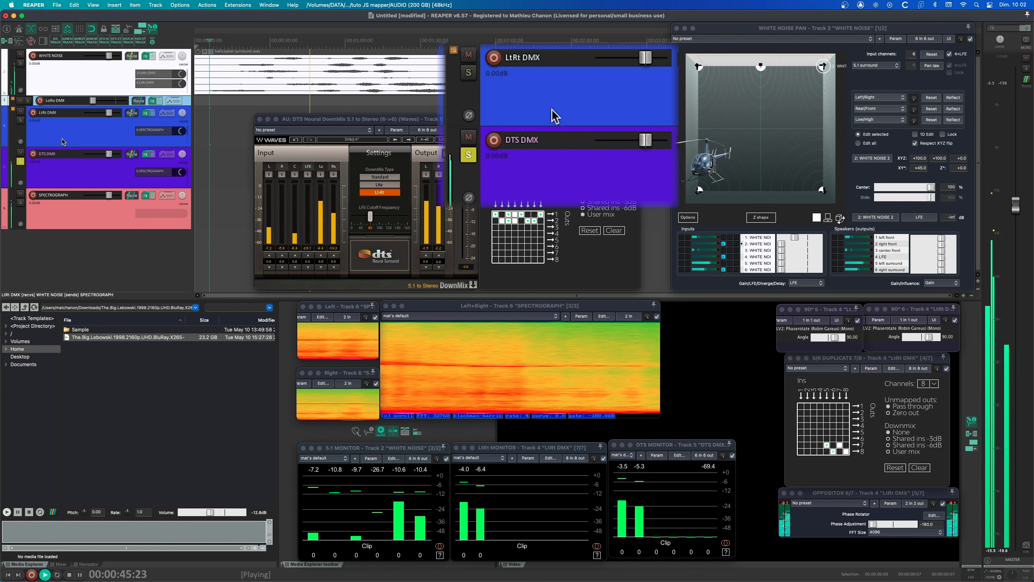
key(F6)
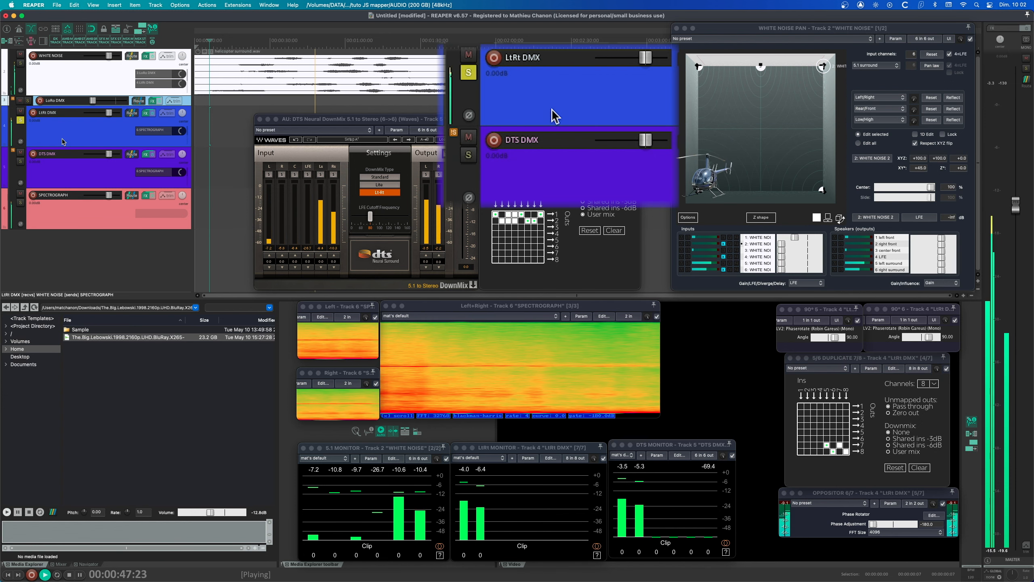
key(F6)
key(F6)
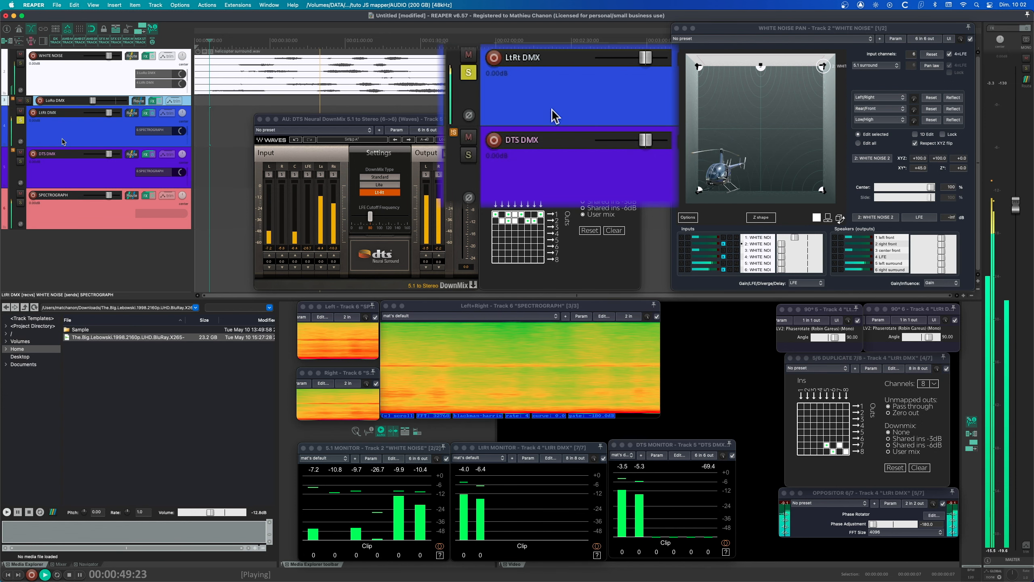
key(F6)
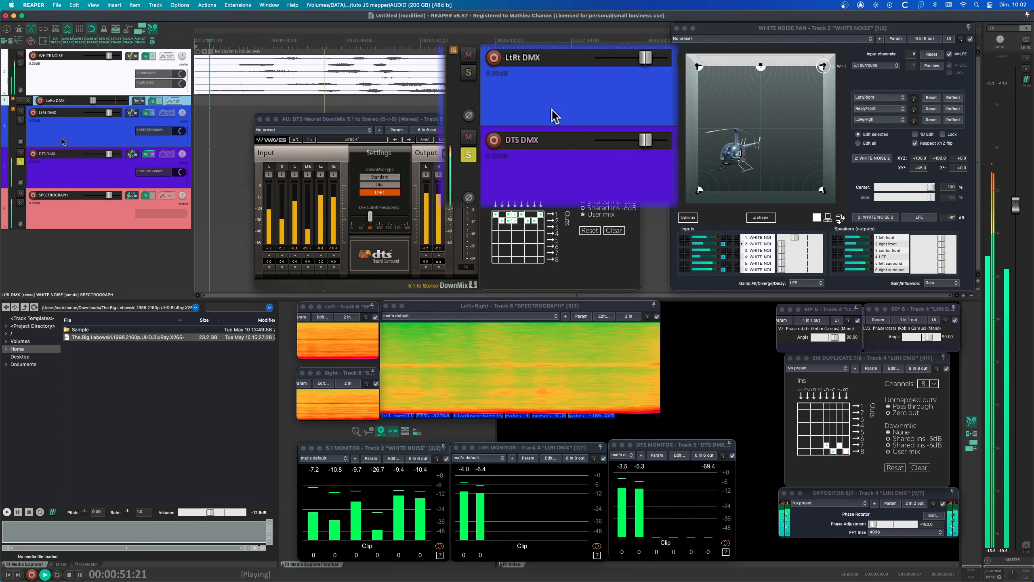
key(F6)
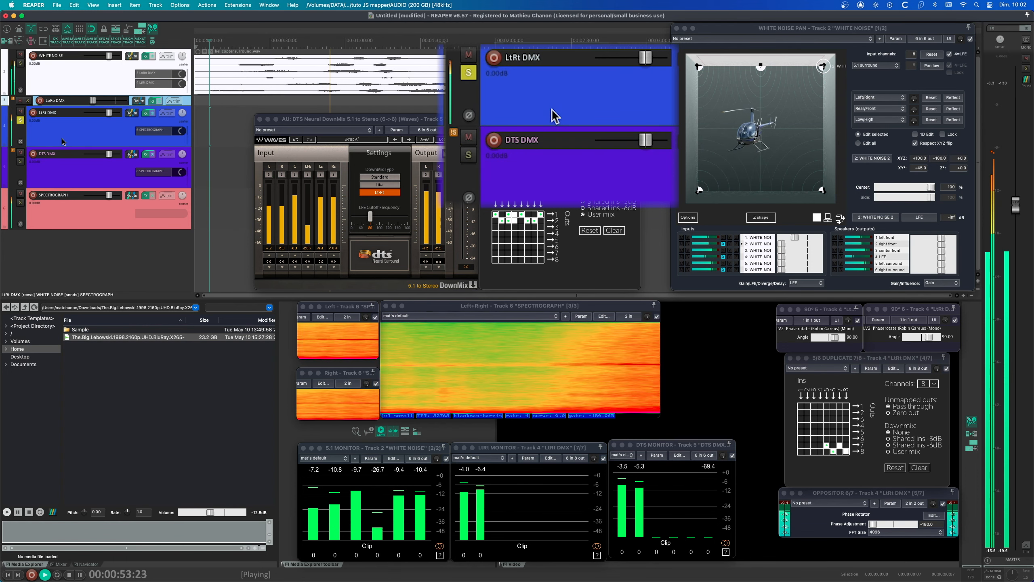
key(F6)
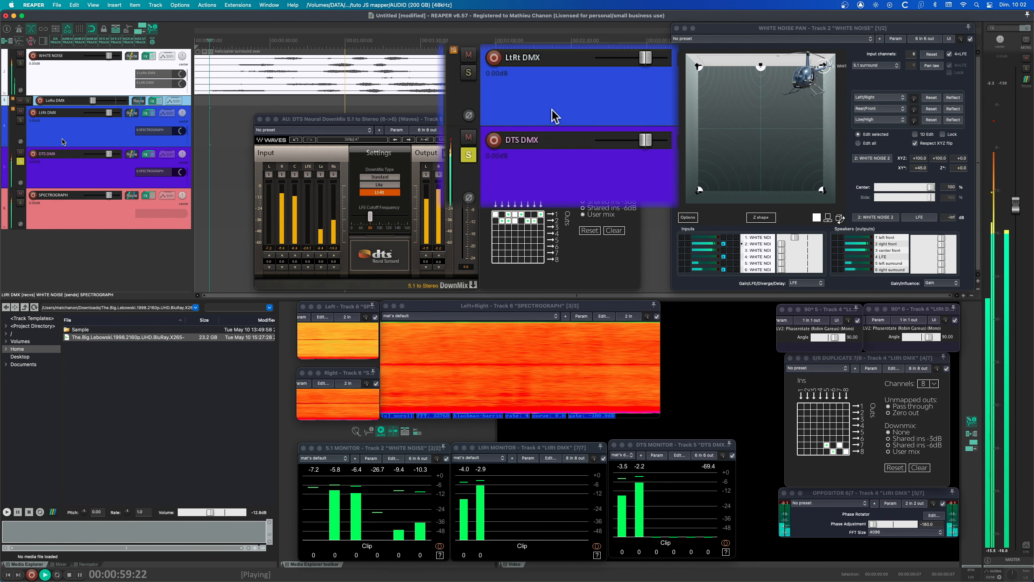
key(F6)
key(F6)
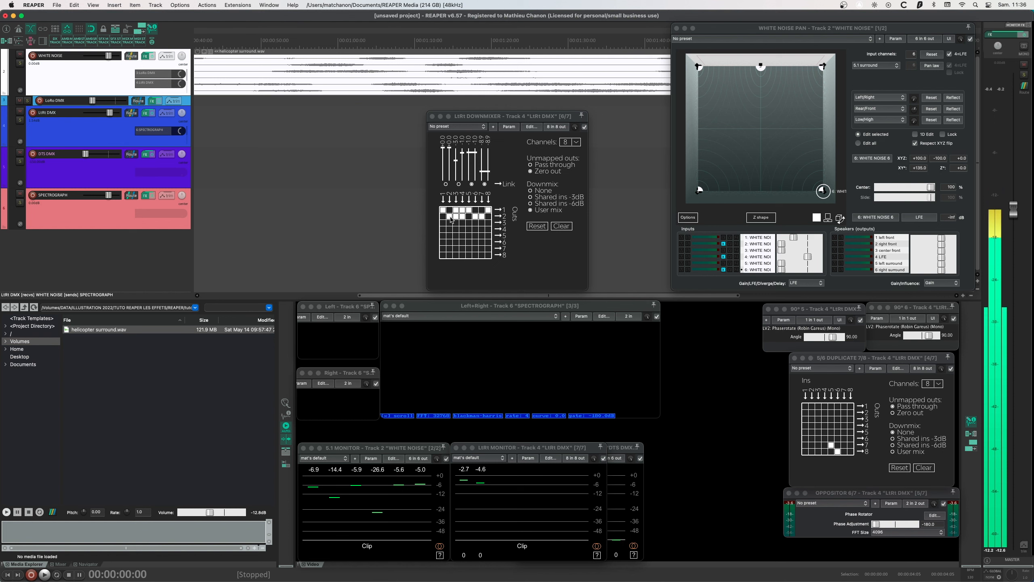
Close the LtRt downmixer window and add a new track named UPMIXER below SPECTROGRAPH.
click(481, 241)
key(Escape)
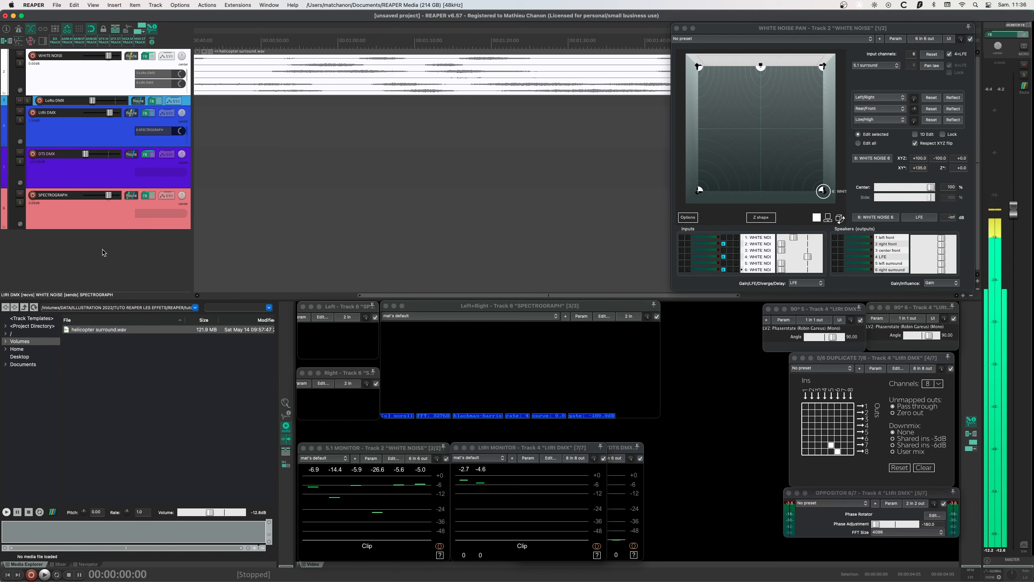
double_click(97, 258)
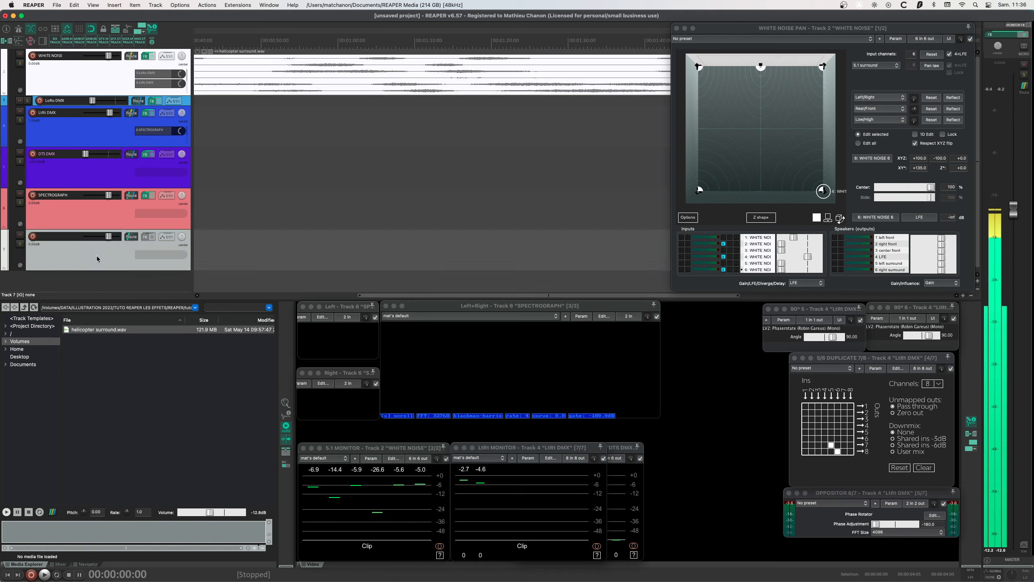
click(61, 238)
text(UPMIXER)
key(Return)
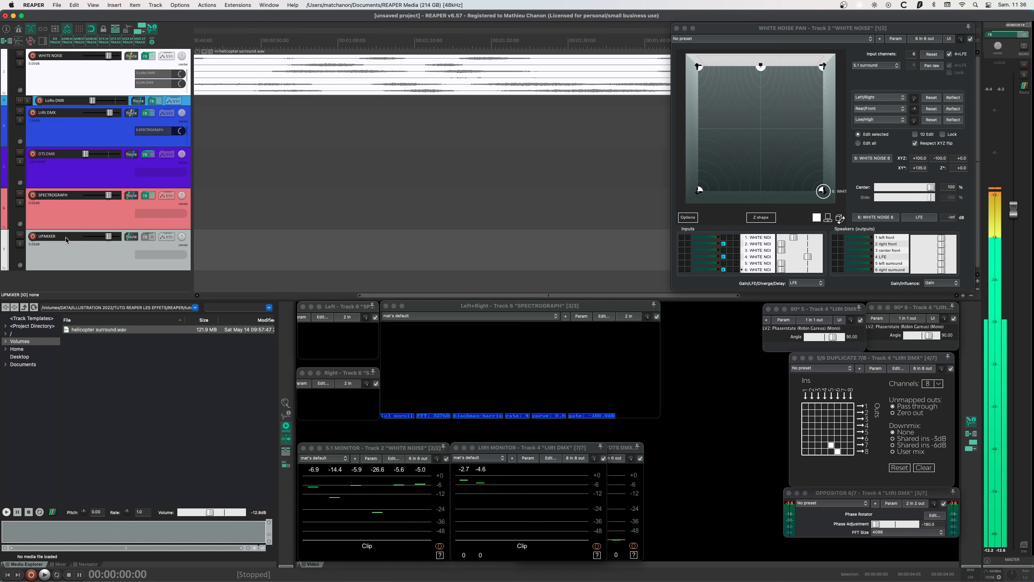
Send the LtRt DMX track to the UPMIXER track and color the UPMIXER track pale yellow.
click(57, 137)
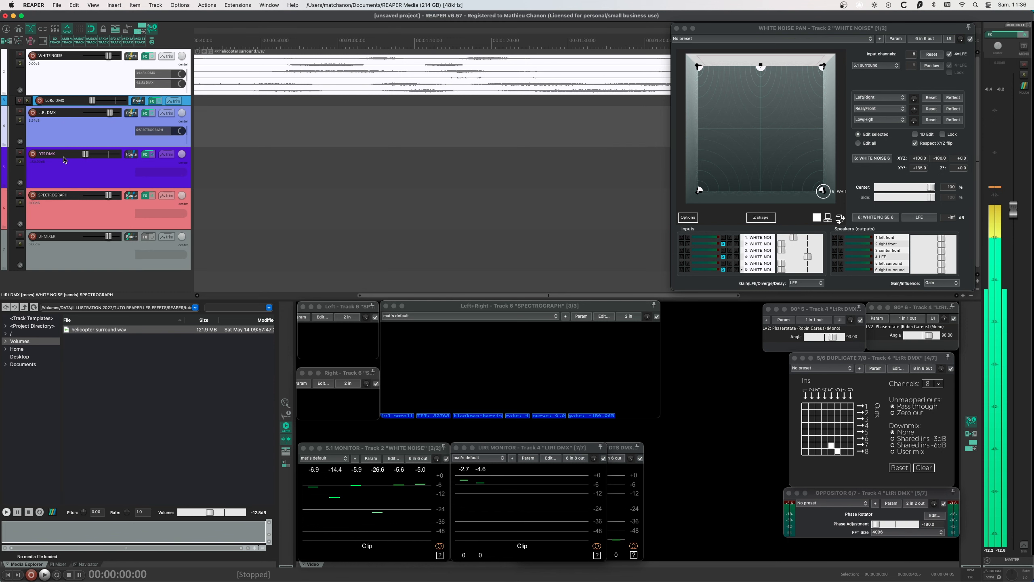
click(59, 261)
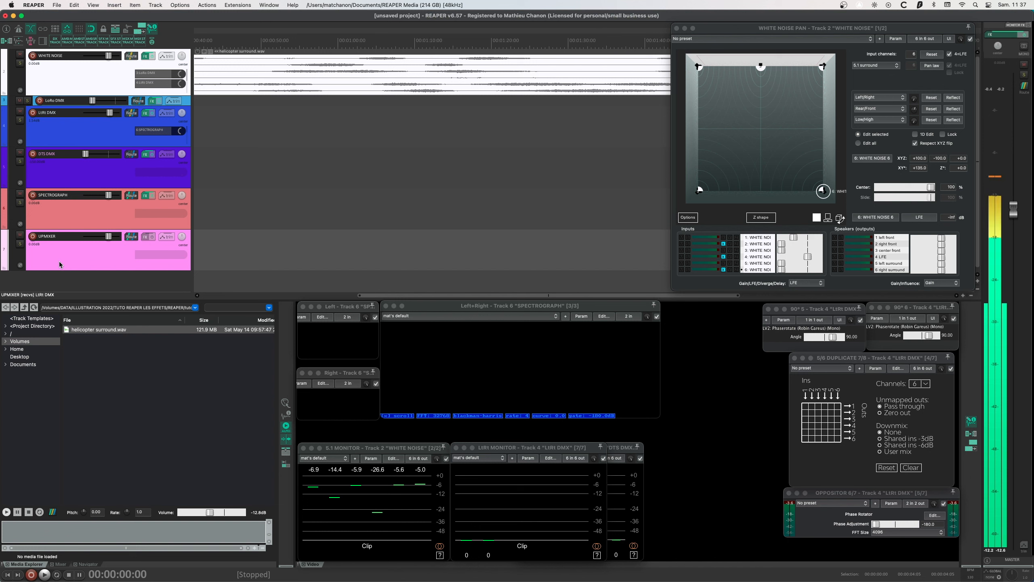
key(c)
key(c)
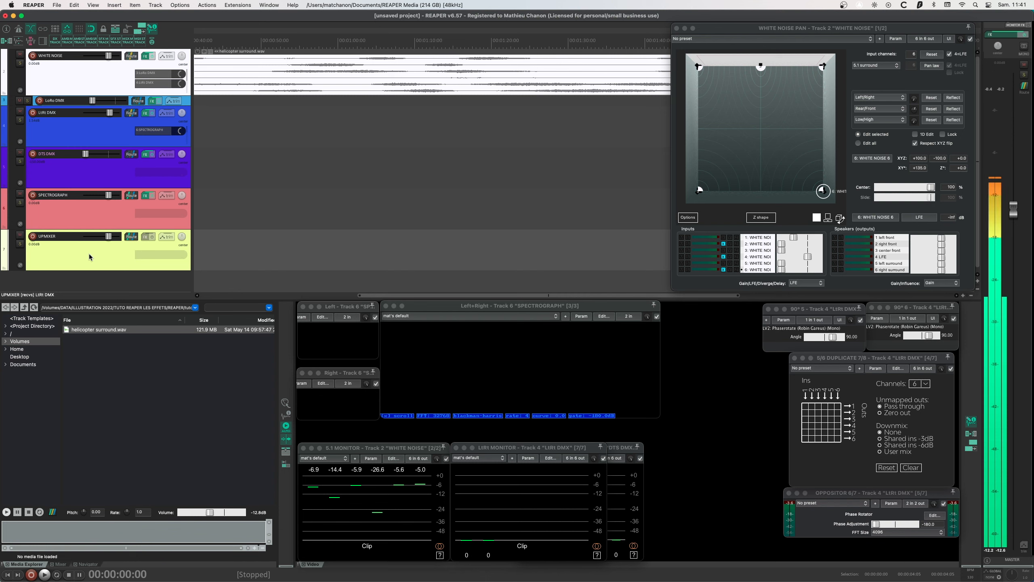
Load the FX chain "Mat's passive upmixer" on the UPMIXER track and place its effects window over the empty arrange area.
click(144, 236)
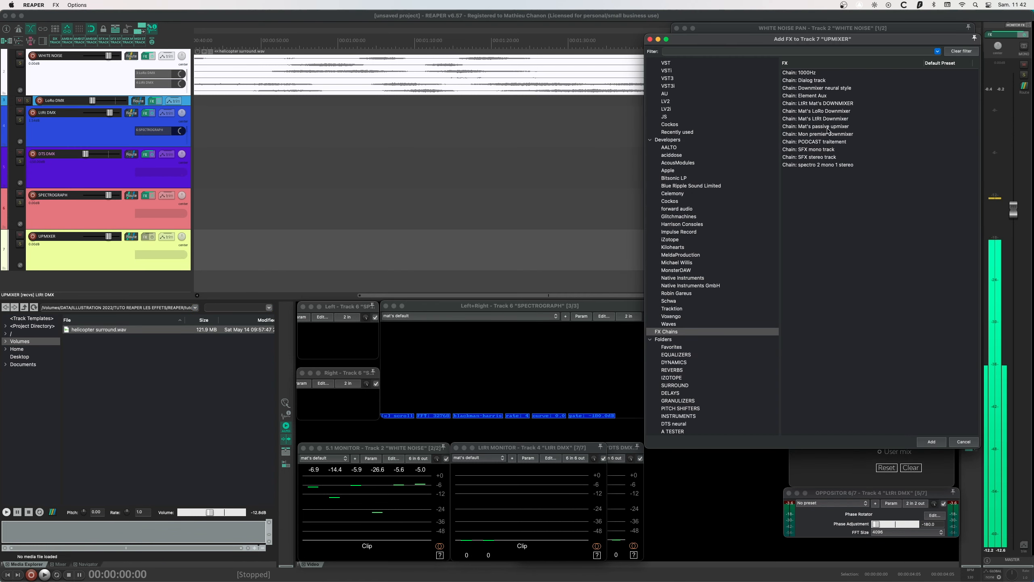
click(818, 128)
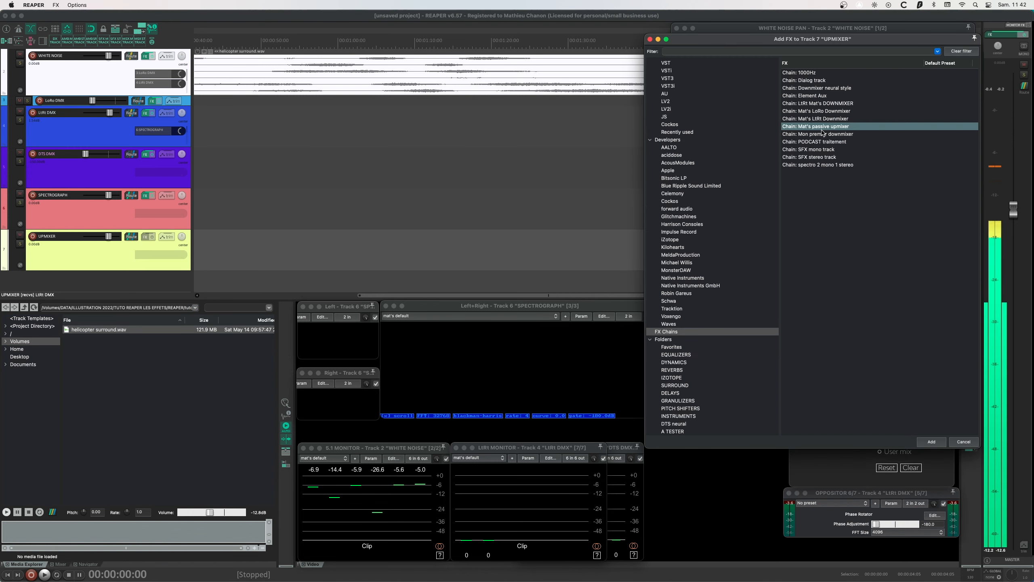
click(927, 442)
click(324, 218)
drag(328, 154, 309, 108)
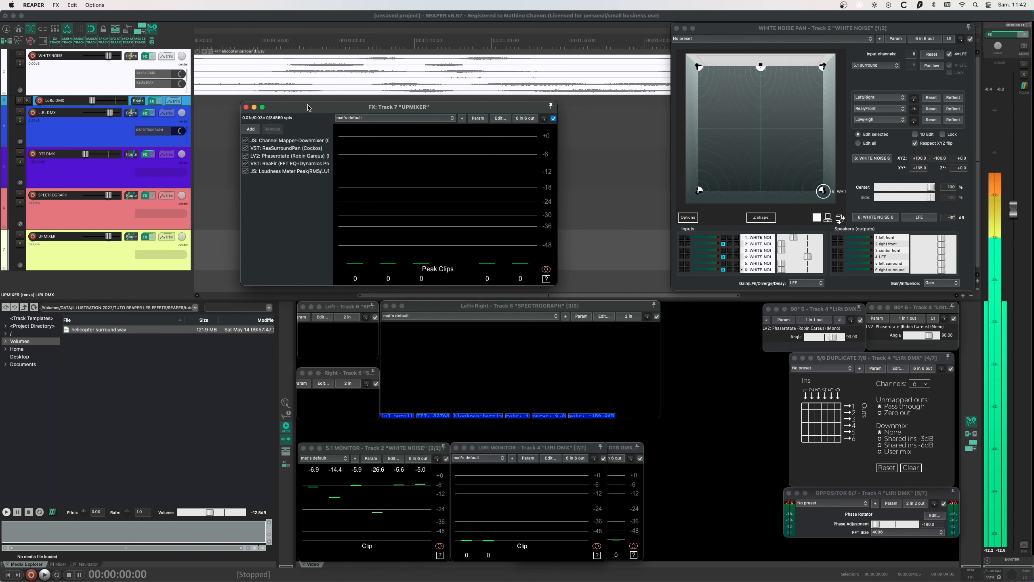
Examine the input-to-output mapping in the UPMIXER's Channel Mapper-Downmixer and the center front speaker gain in its ReaSurroundPan.
click(287, 141)
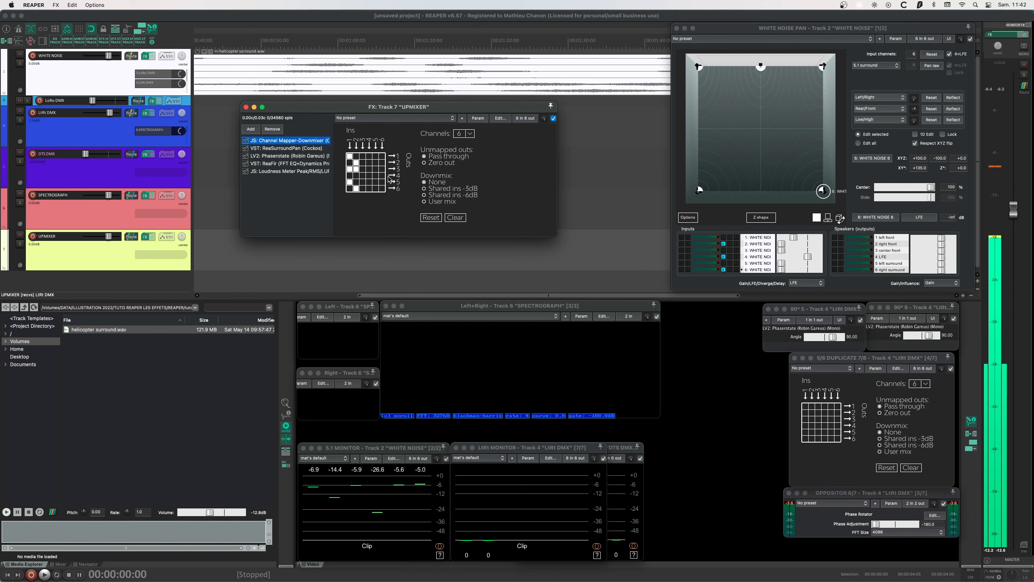
click(355, 187)
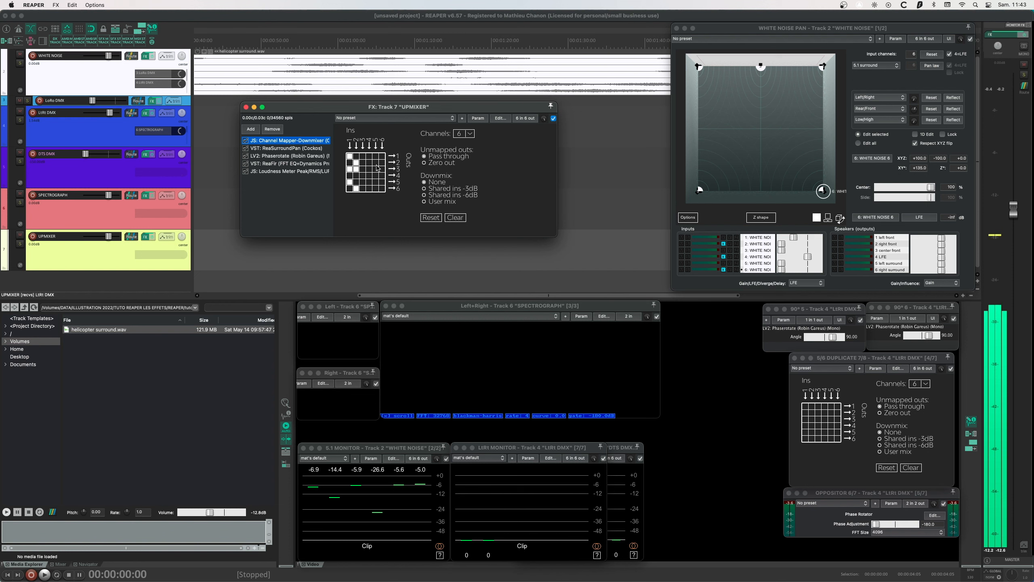
click(288, 148)
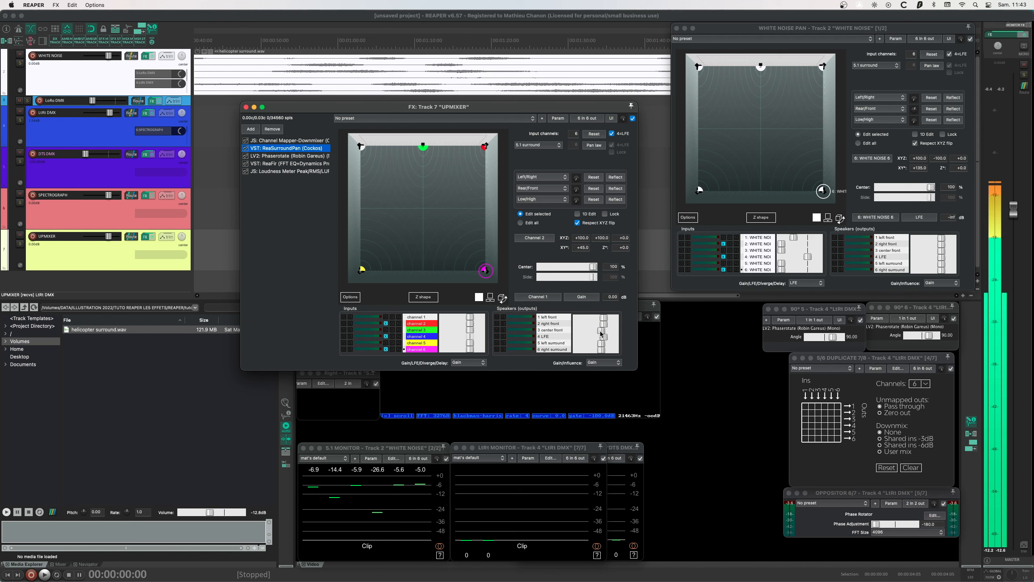
click(612, 297)
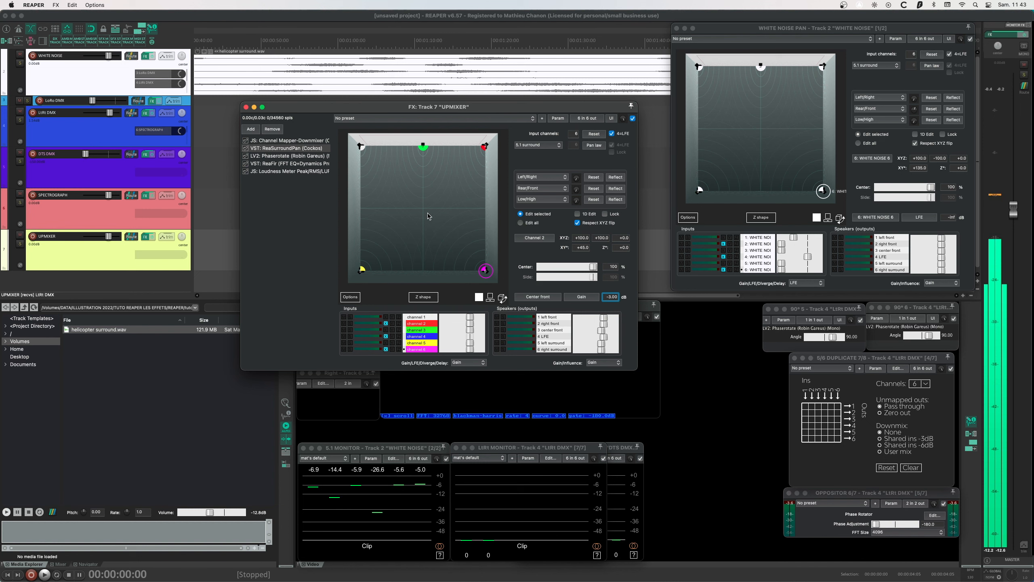
click(273, 142)
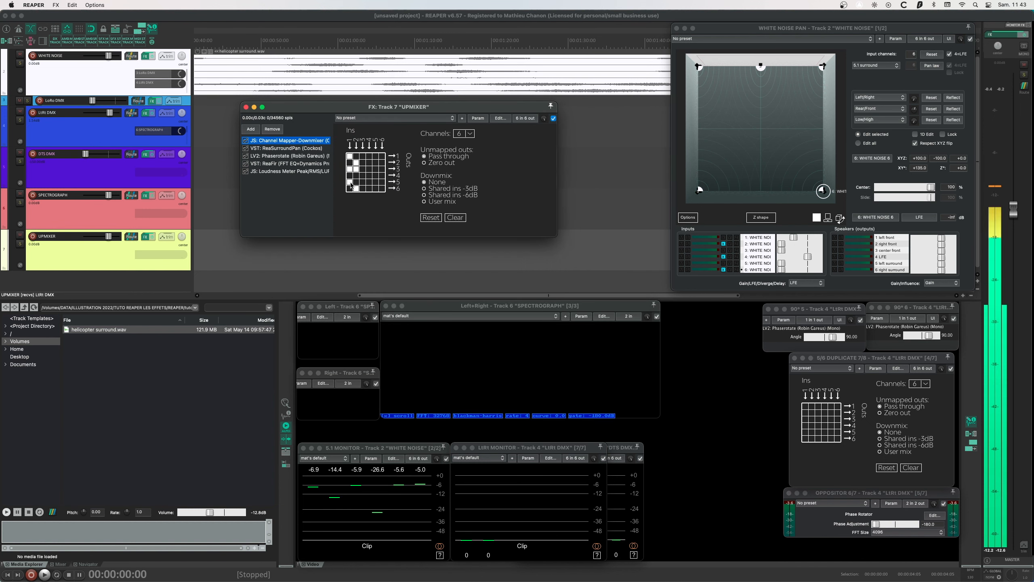
Examine the speaker output gains for left surround, right surround and left front in the UPMIXER's ReaSurroundPan, alongside the Channel Mapper-Downmixer routing.
click(264, 148)
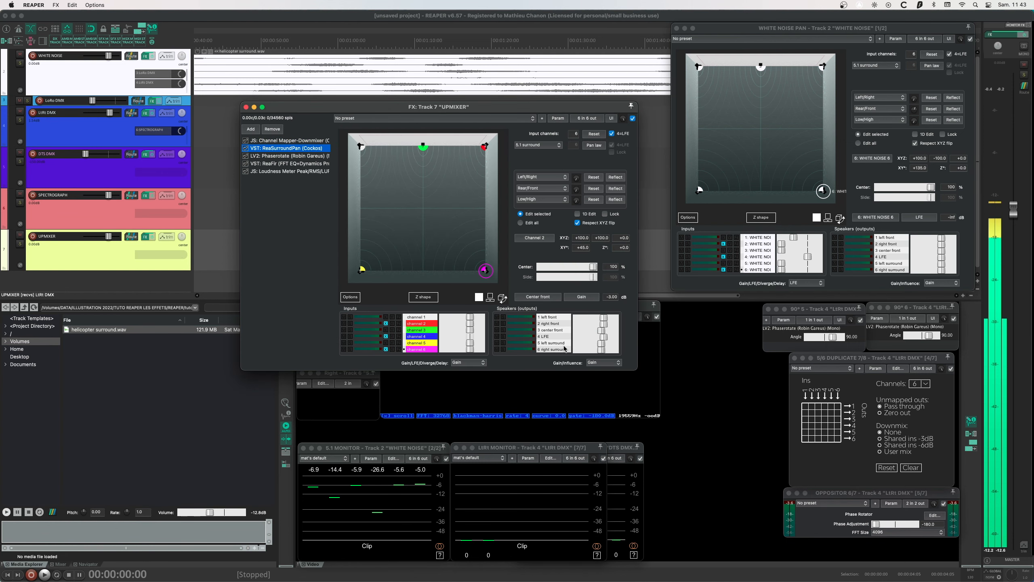
click(603, 362)
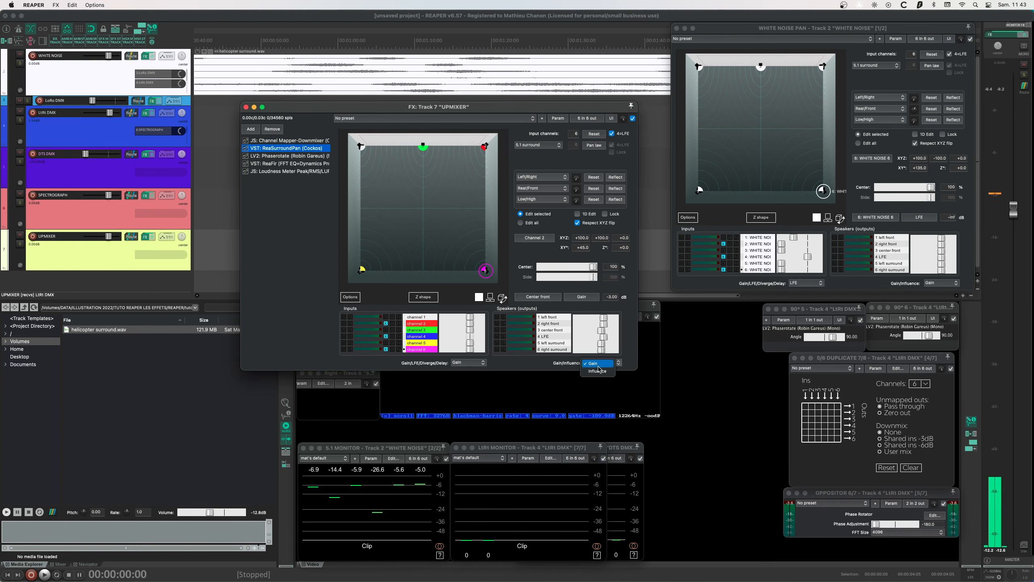
click(604, 362)
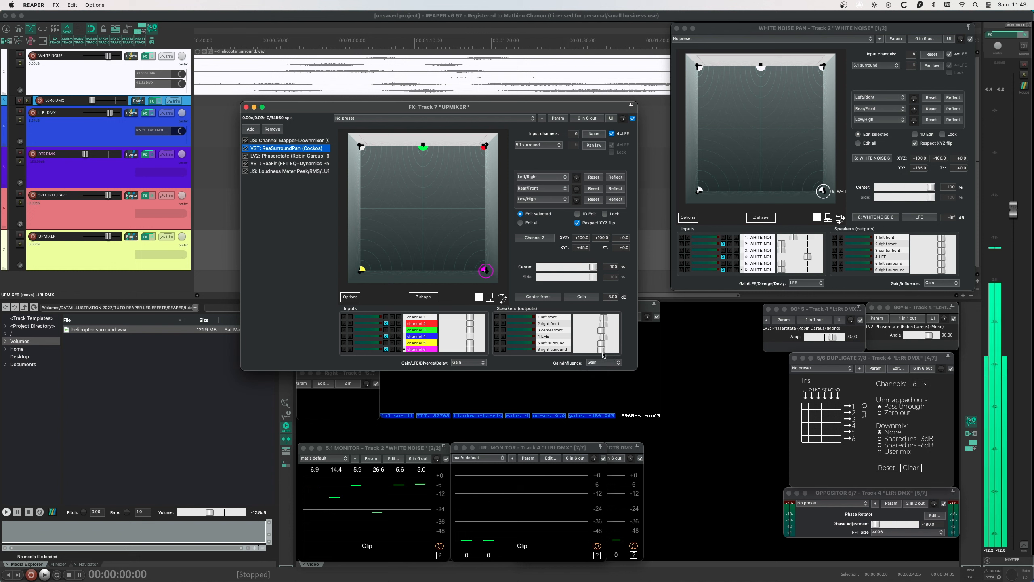
click(554, 297)
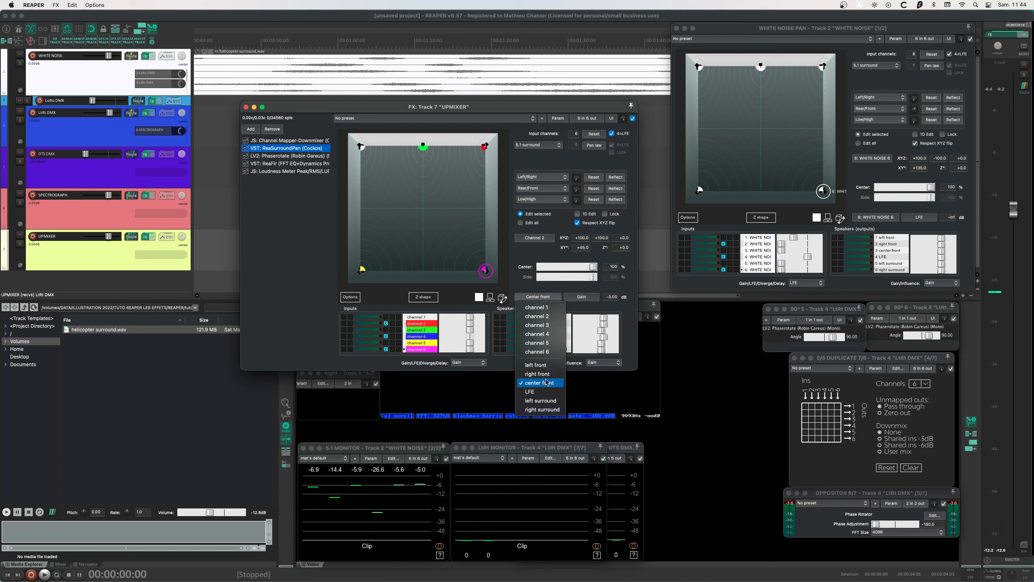
click(546, 401)
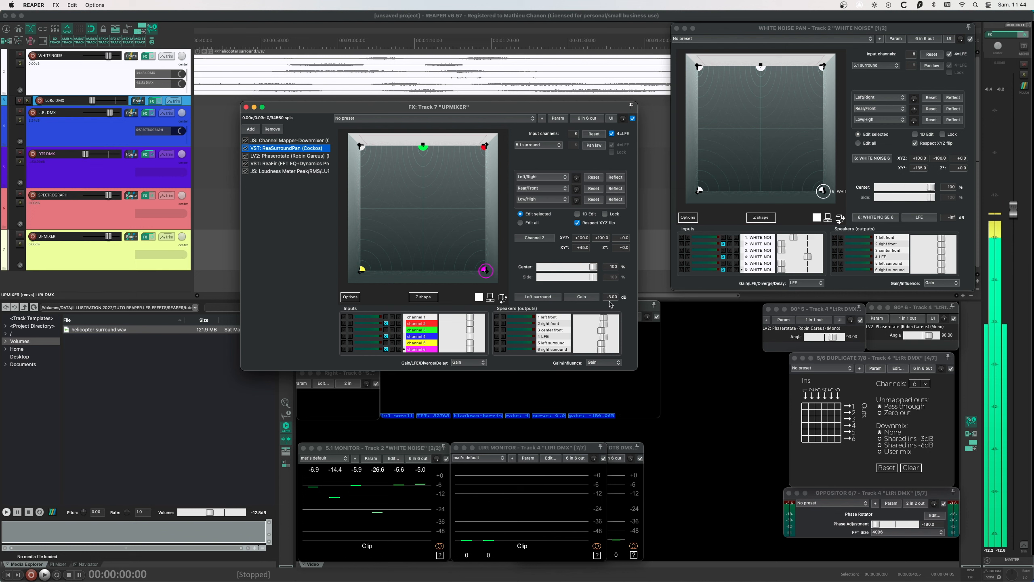
click(545, 297)
click(545, 410)
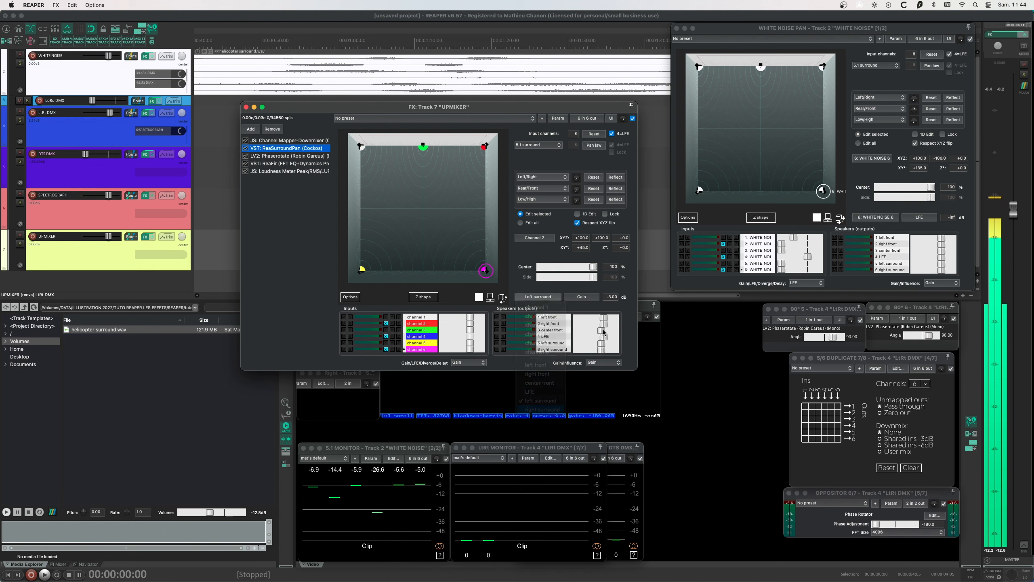
click(550, 301)
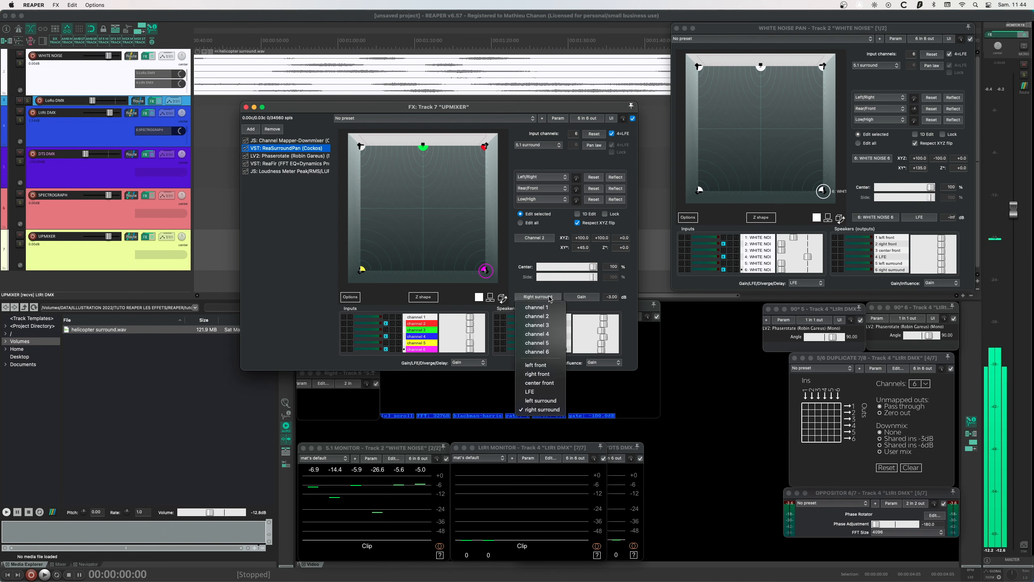
click(542, 365)
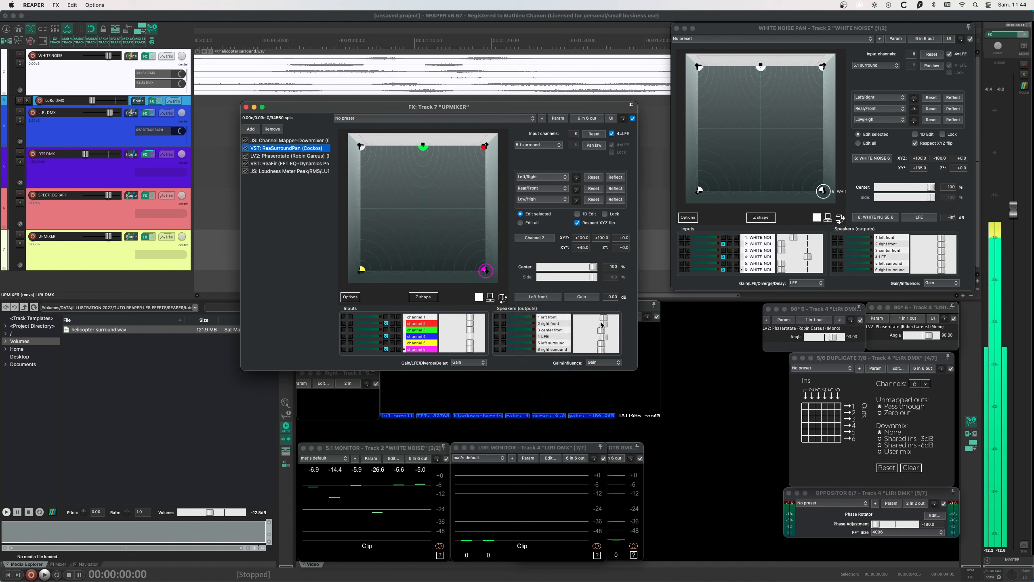
click(602, 318)
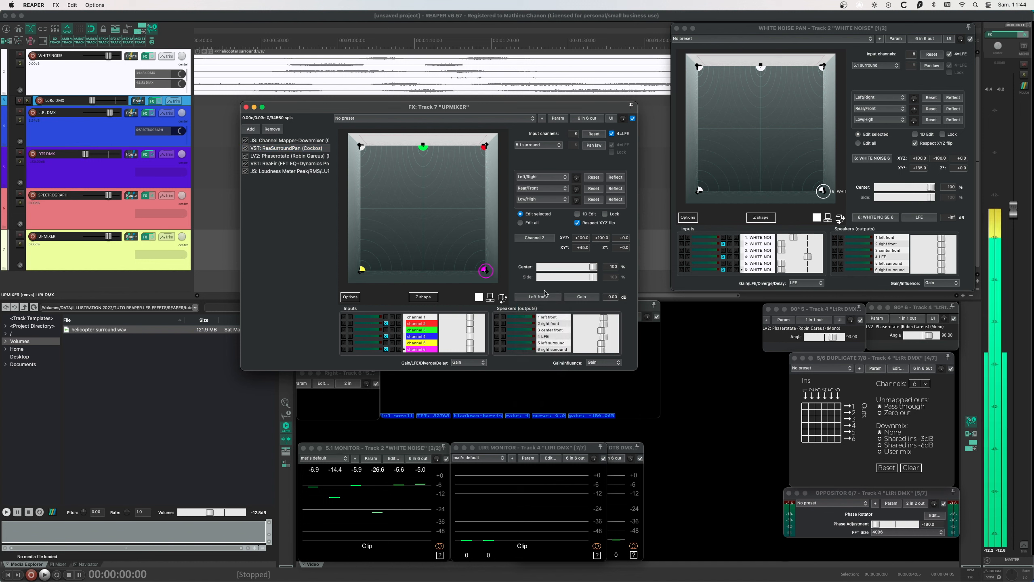
click(275, 140)
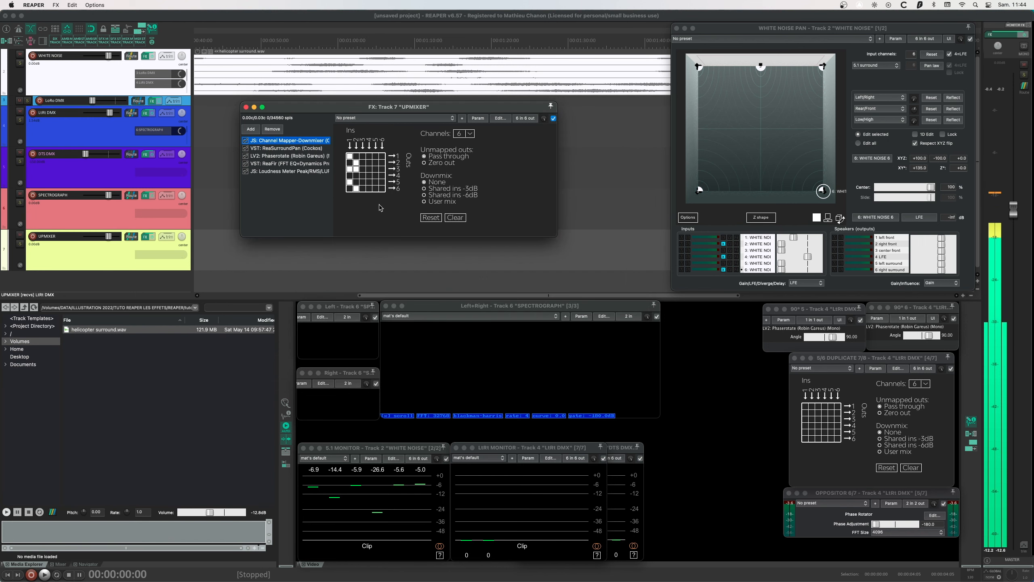
click(263, 148)
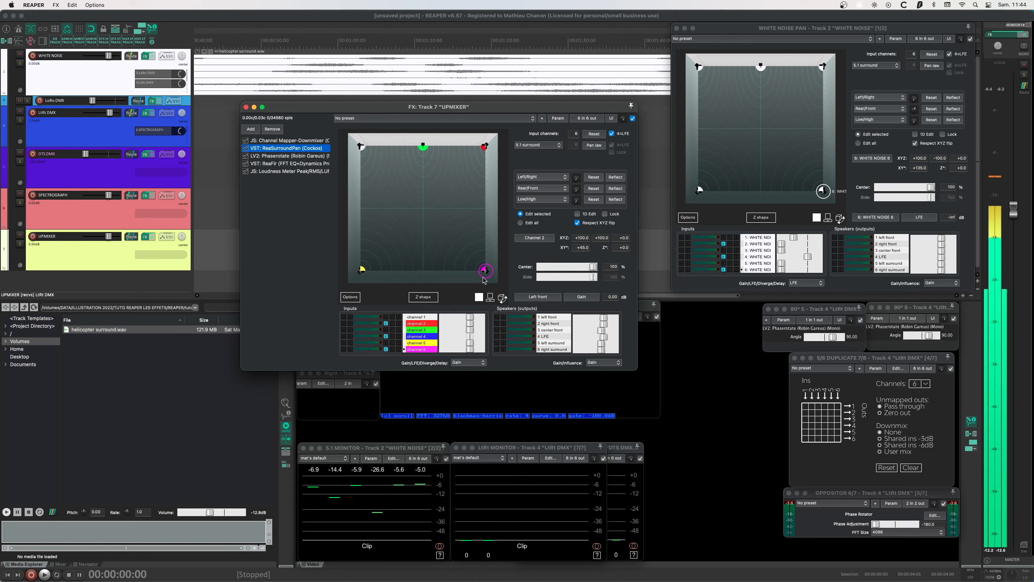
Inspect the rotation angle and the plug-in pin connections of Phaserotate in the UPMIXER chain.
click(275, 159)
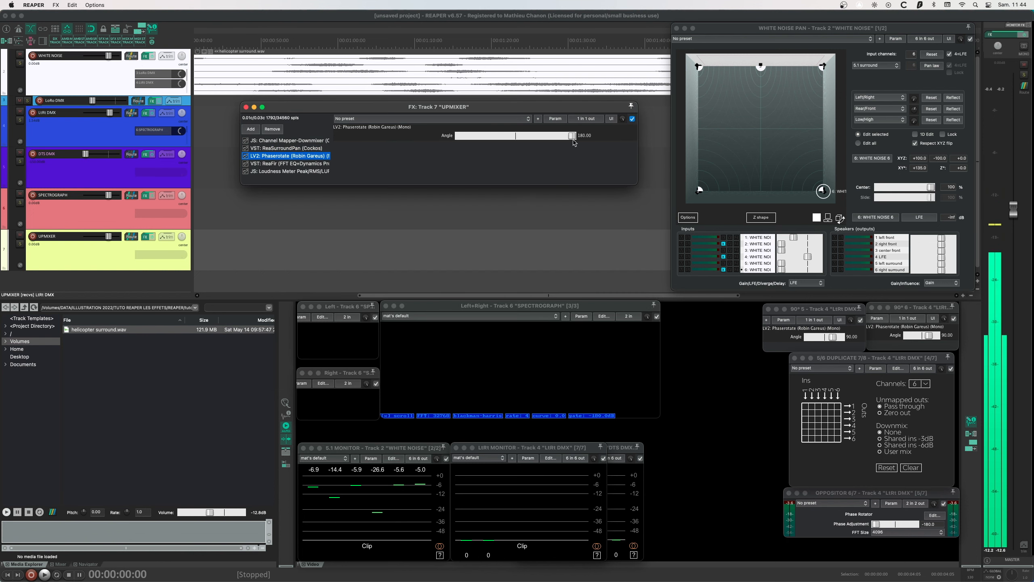
click(576, 118)
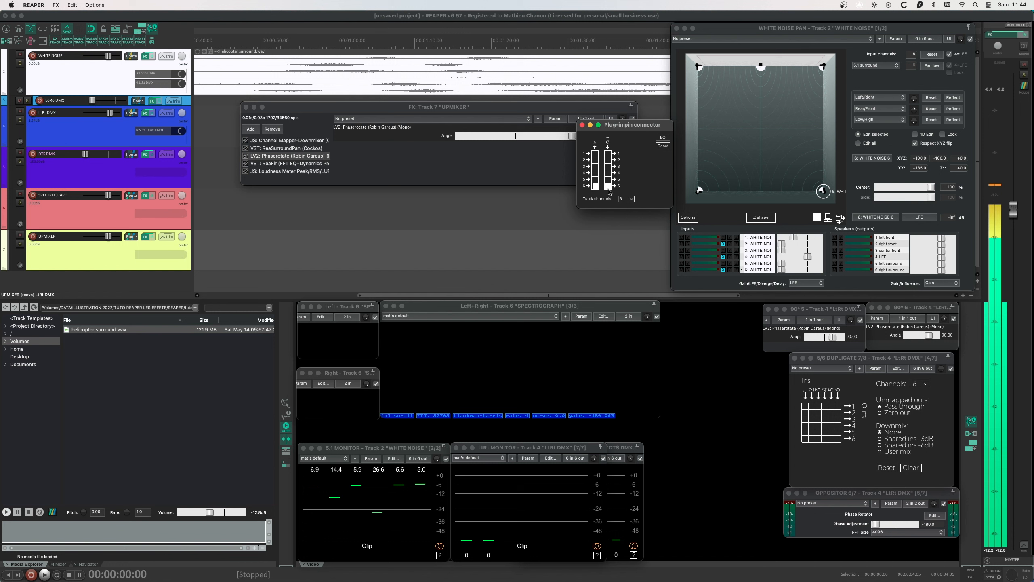
click(582, 125)
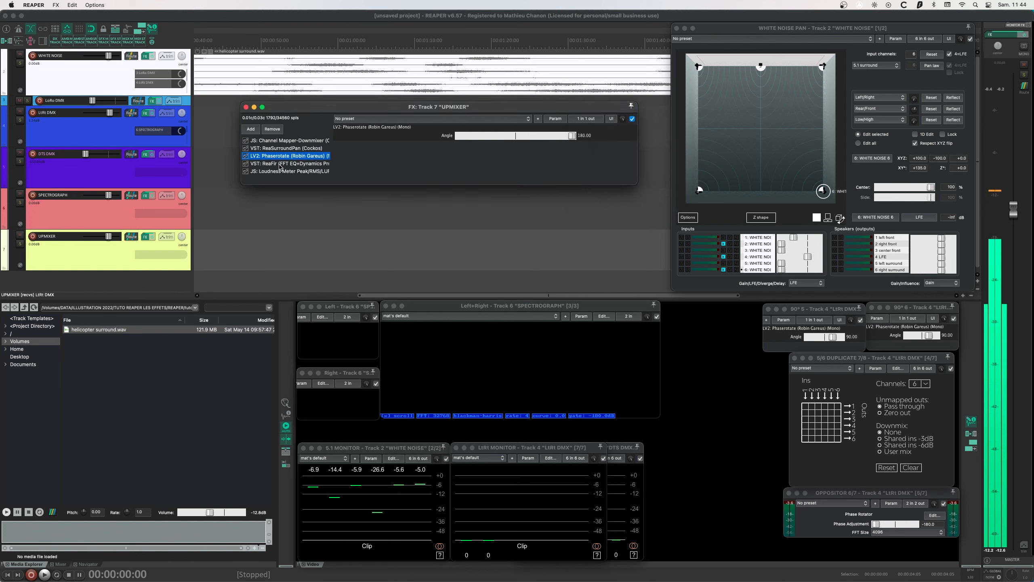
Check the frequency and gain of the two upper curve points in the UPMIXER's ReaFir EQ without changing them.
click(280, 164)
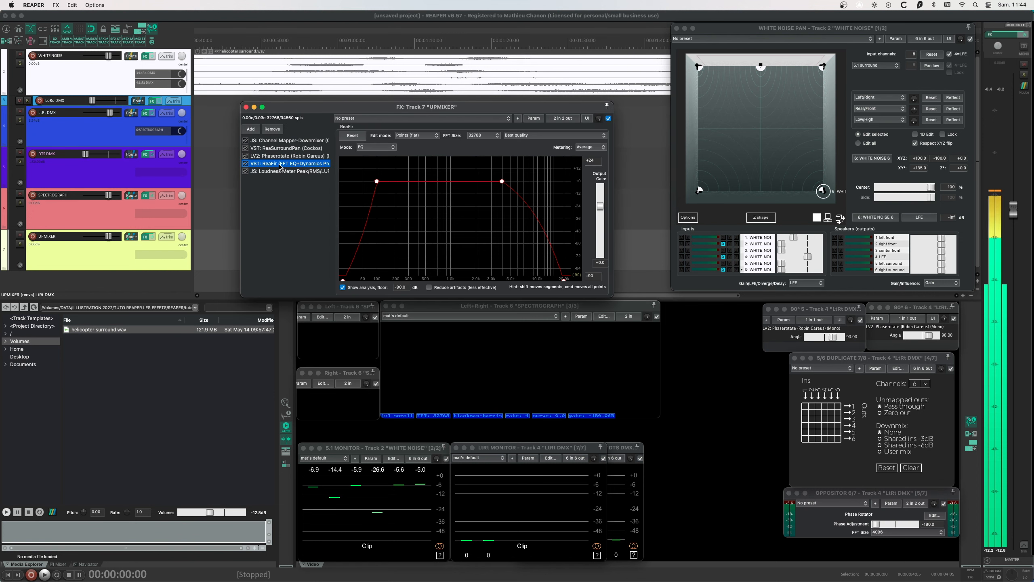
right_click(377, 181)
click(388, 189)
click(482, 145)
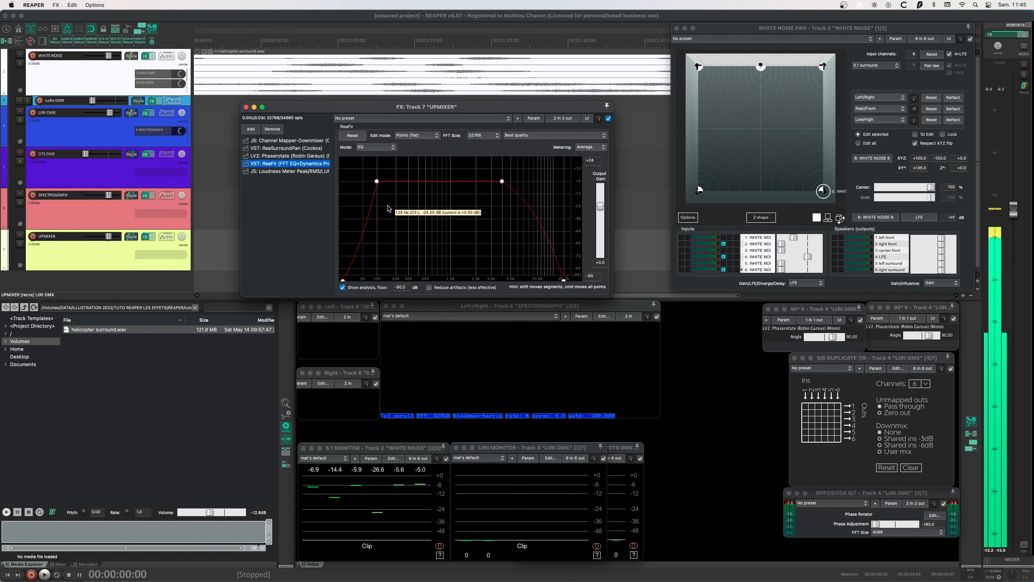
right_click(502, 182)
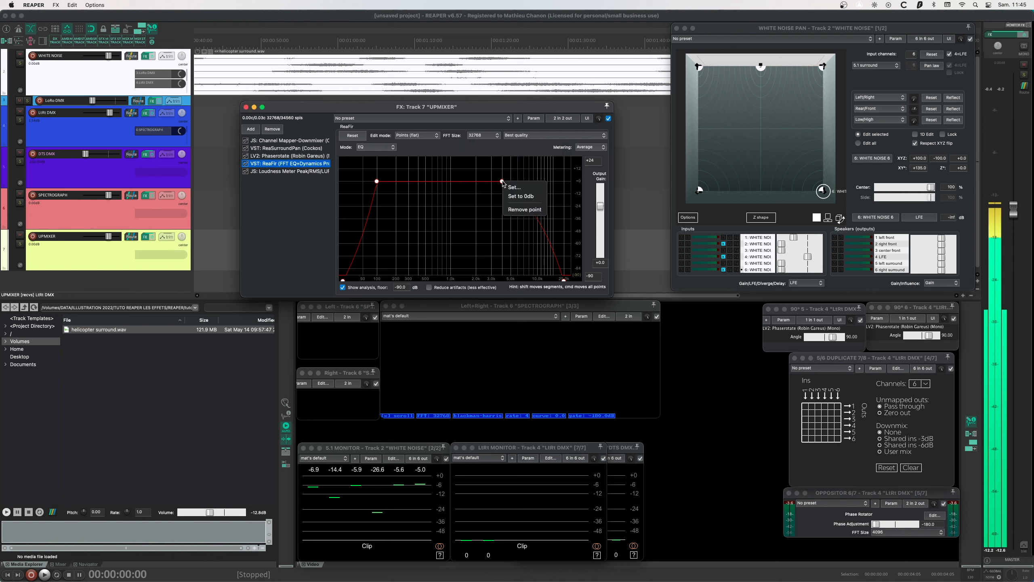
click(514, 187)
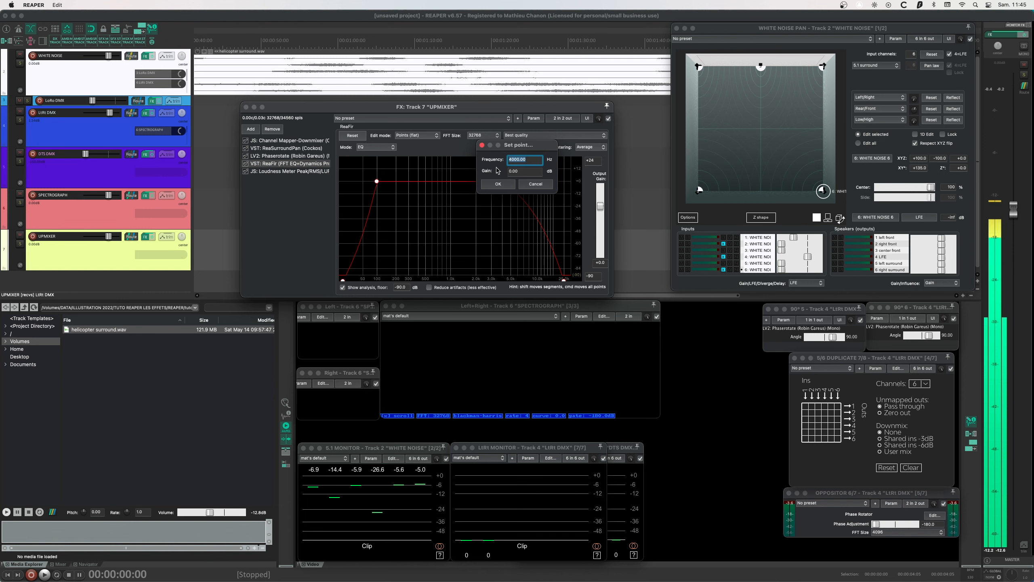
click(481, 148)
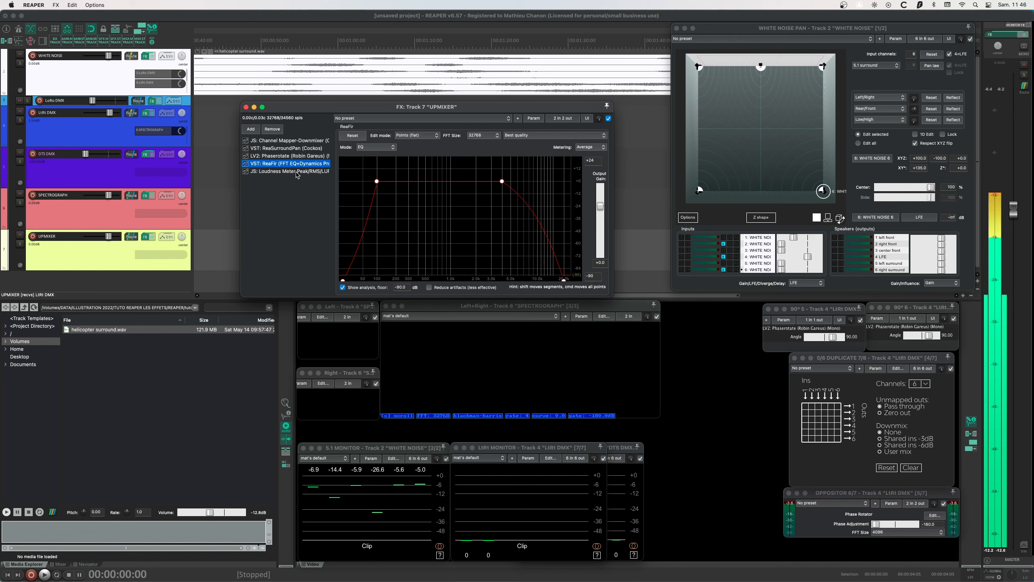
Review the UPMIXER's Loudness Meter, ReaFir curve and Channel Mapper-Downmixer matrix.
click(310, 171)
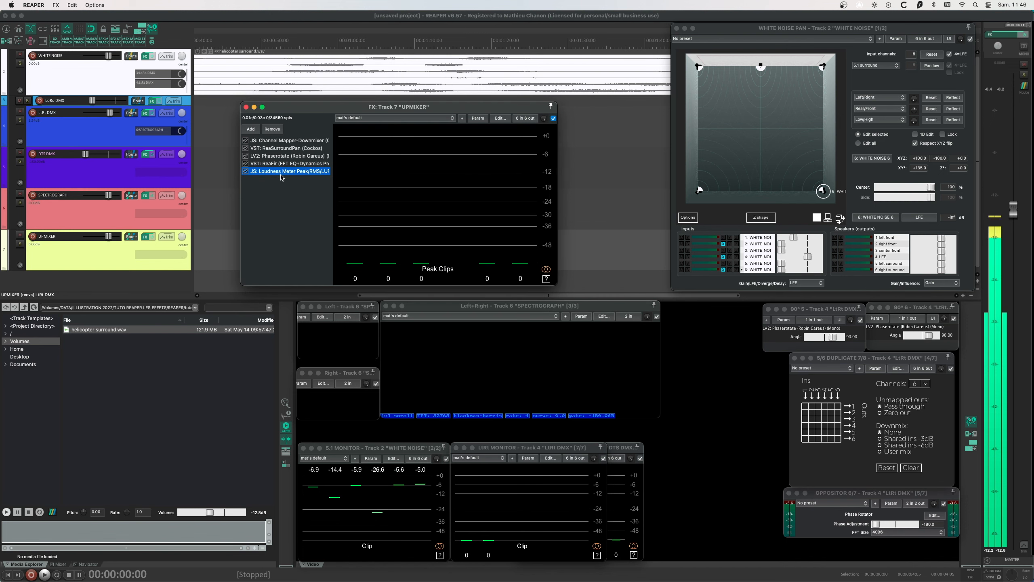
click(271, 163)
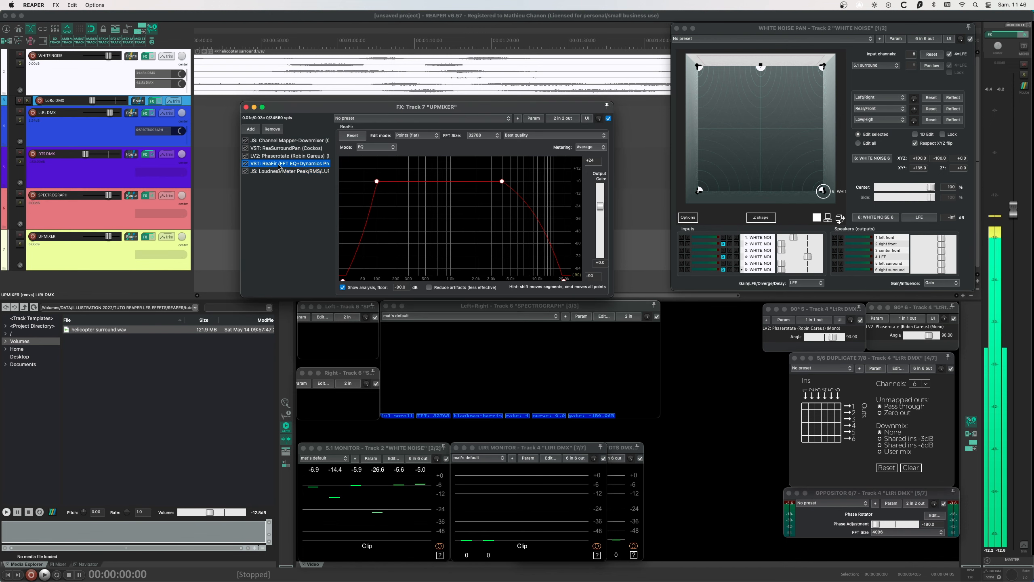
click(285, 140)
click(316, 184)
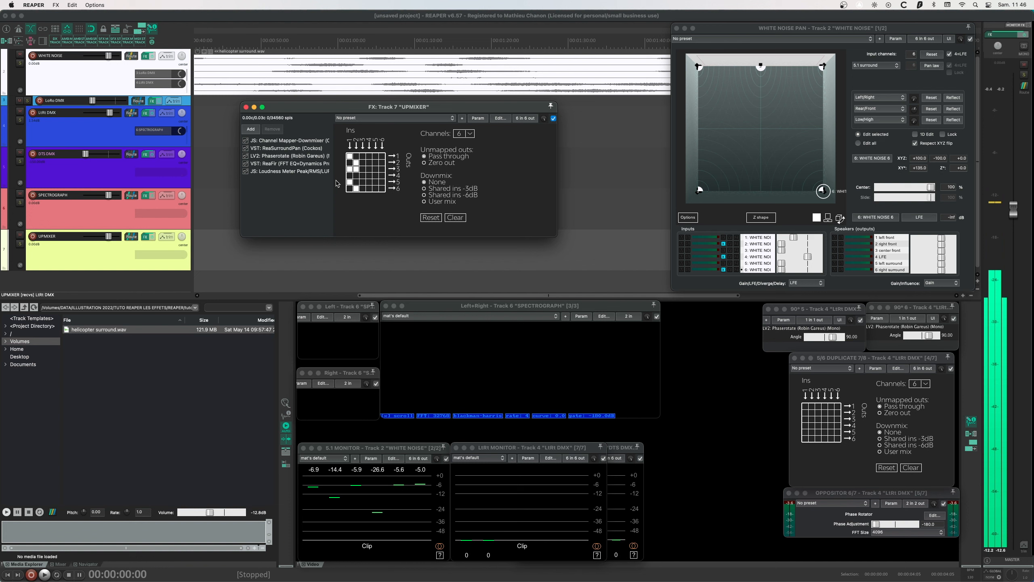
Switch the input faders in the UPMIXER's ReaSurroundPan from gain to LFE.
click(308, 149)
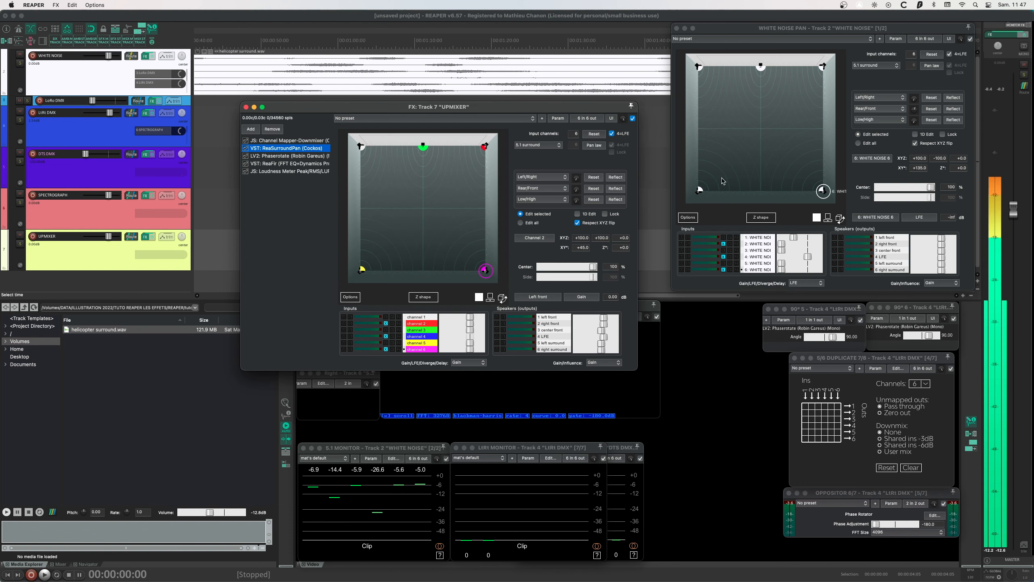
click(464, 362)
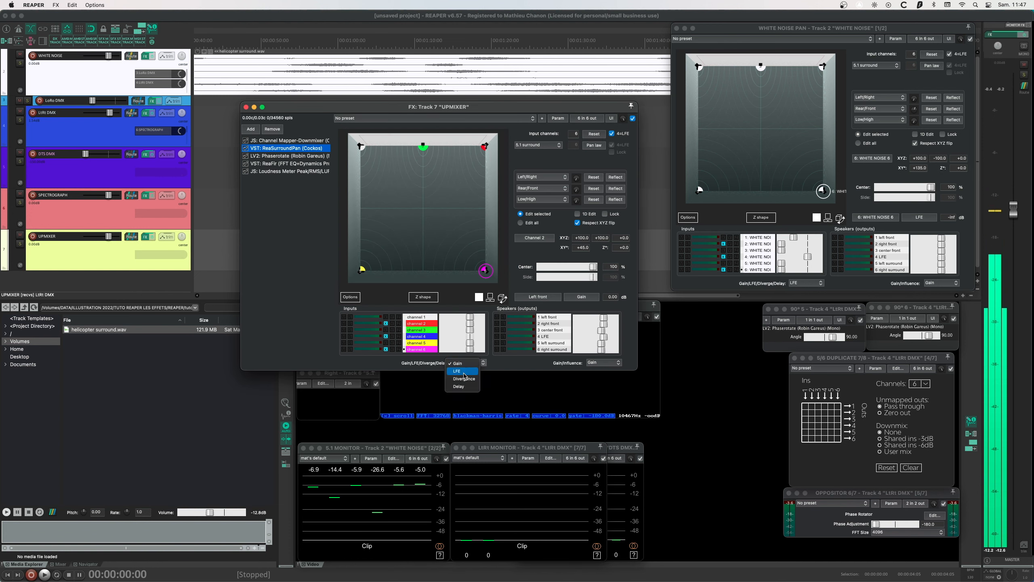
click(464, 371)
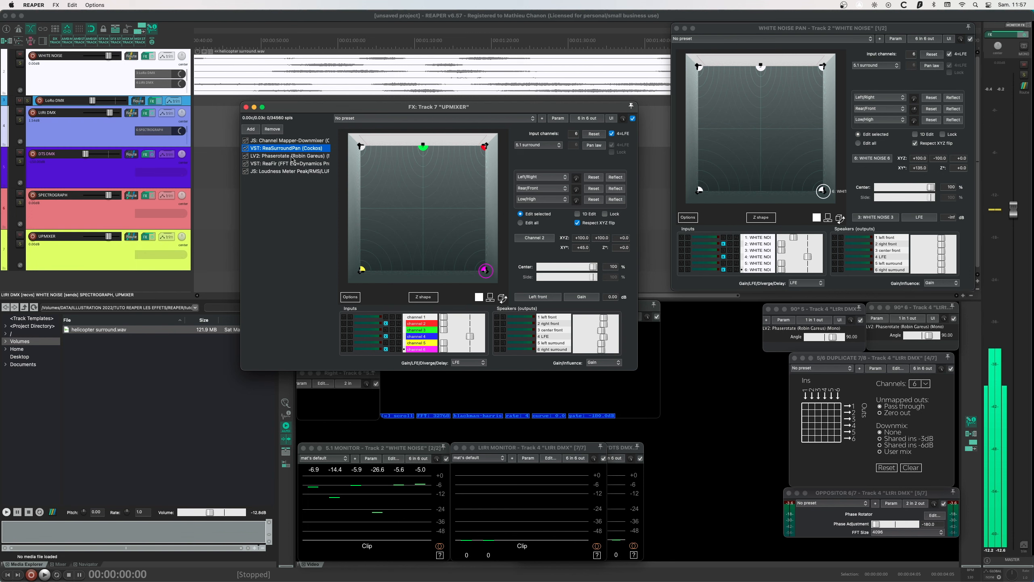
Recheck ReaFir, the Loudness Meter and the Channel Mapper-Downmixer, and close the UPMIXER effects window.
click(296, 163)
click(298, 172)
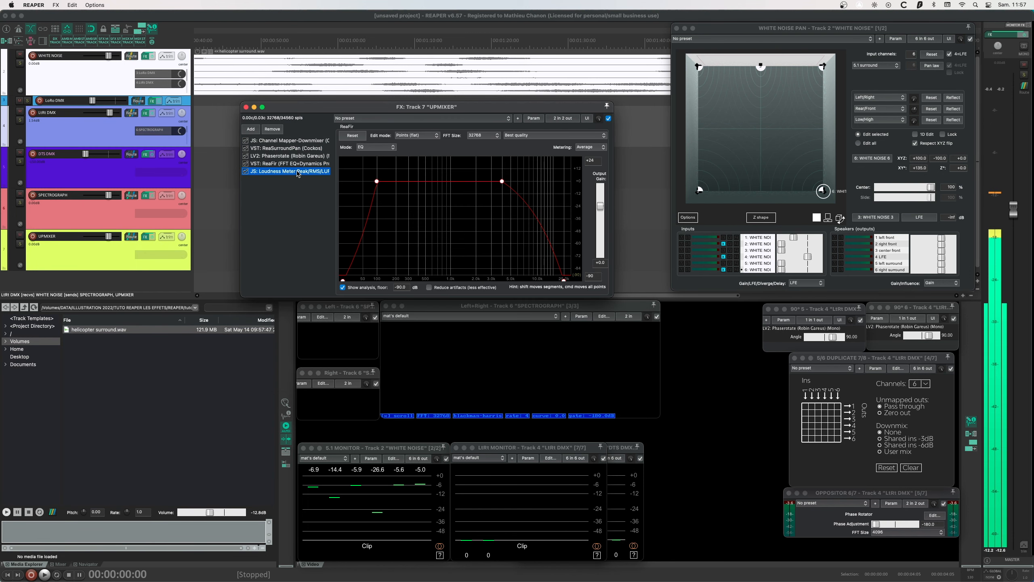
click(298, 141)
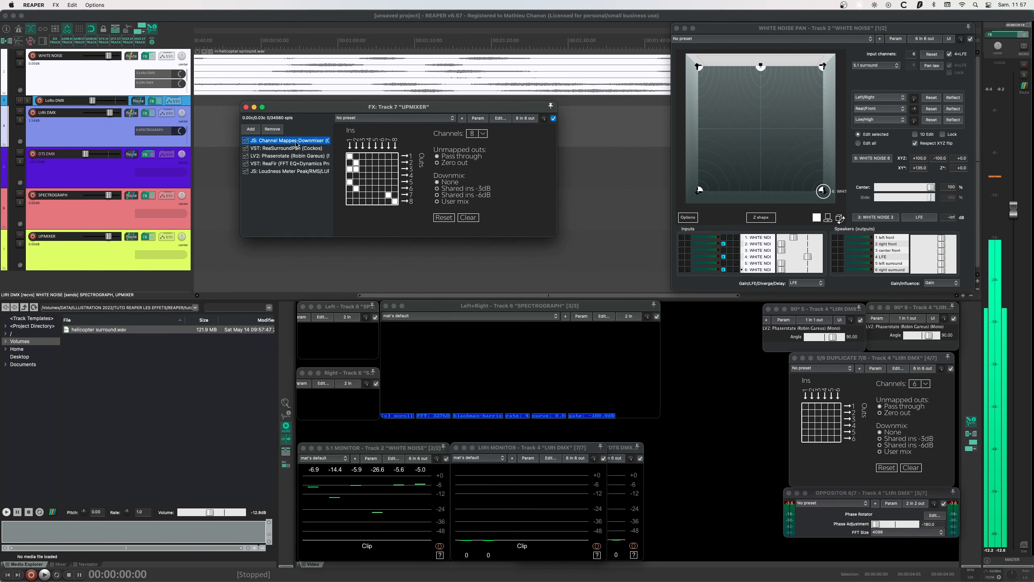
click(296, 189)
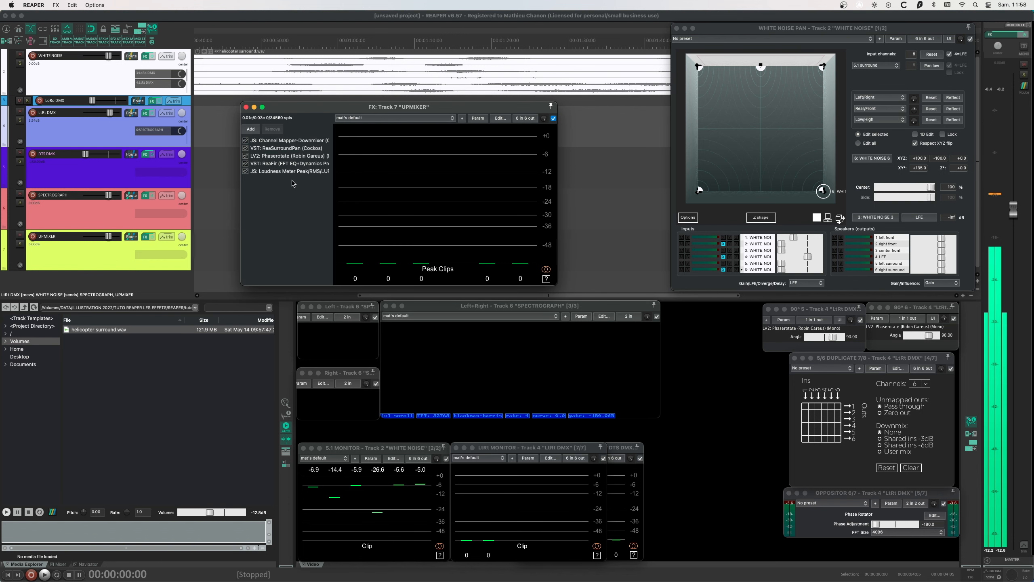
click(245, 107)
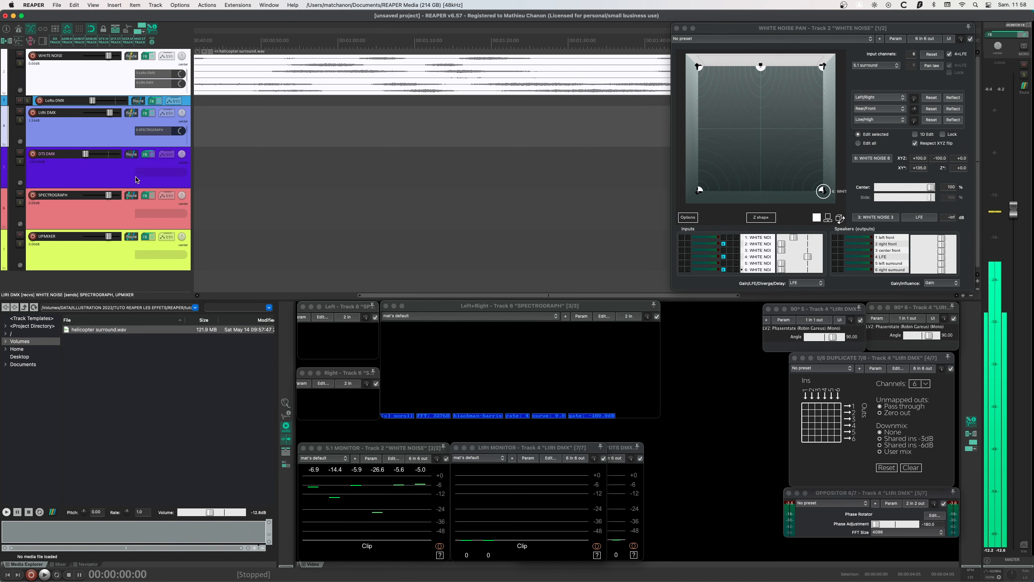